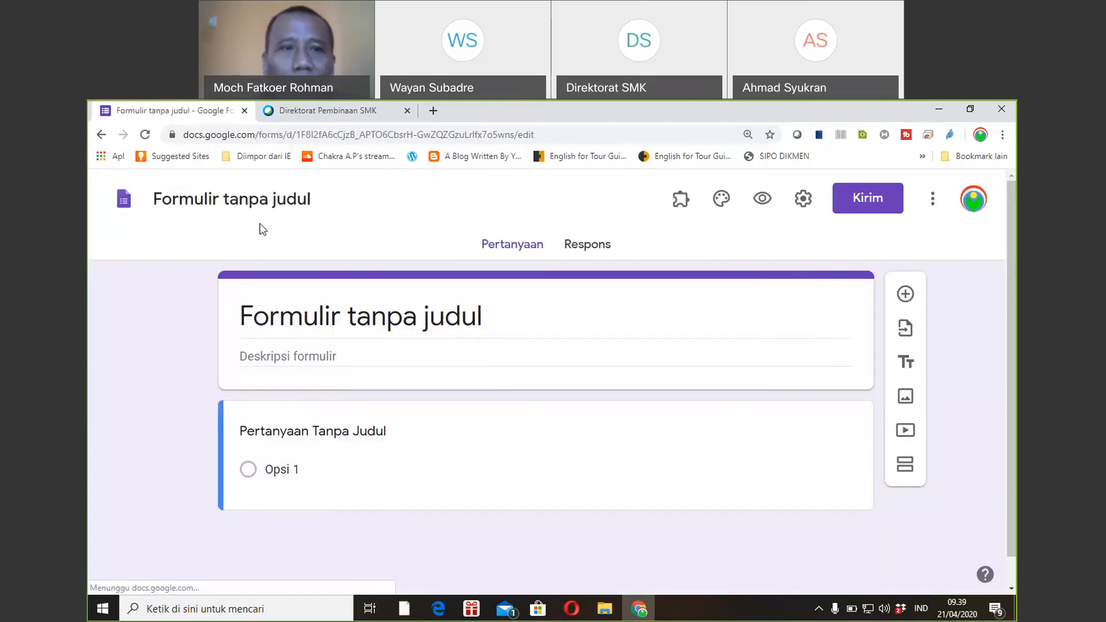
# Rename the untitled form to 'ULANGAN HARIAN 1' so it saves to Drive.
pyautogui.click(375, 321)
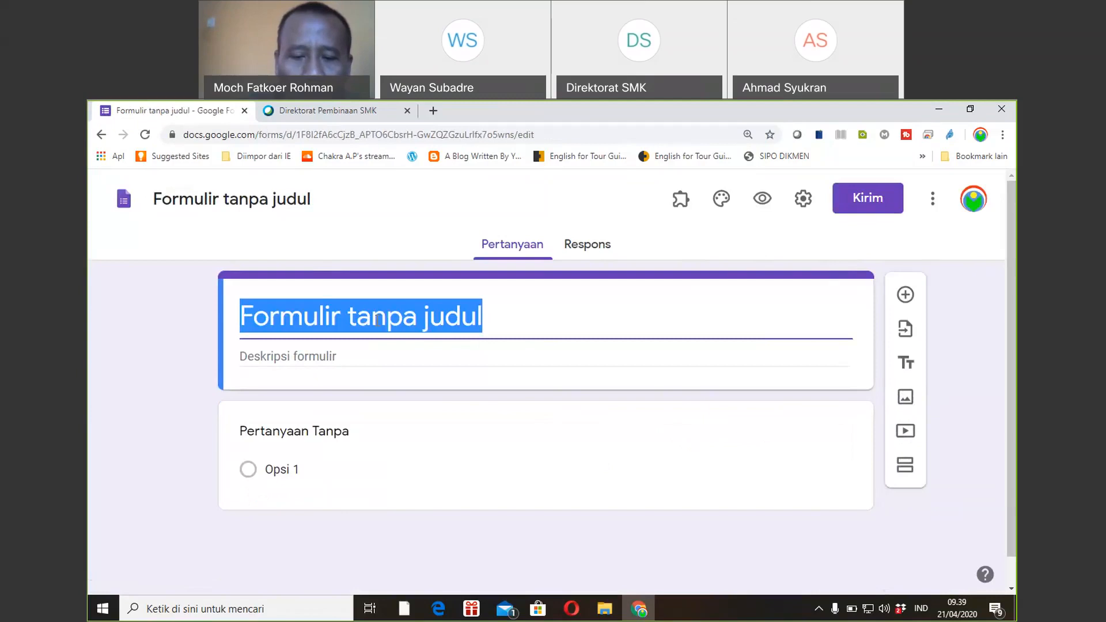
pyautogui.write('ULANGAN HARIAN 1')
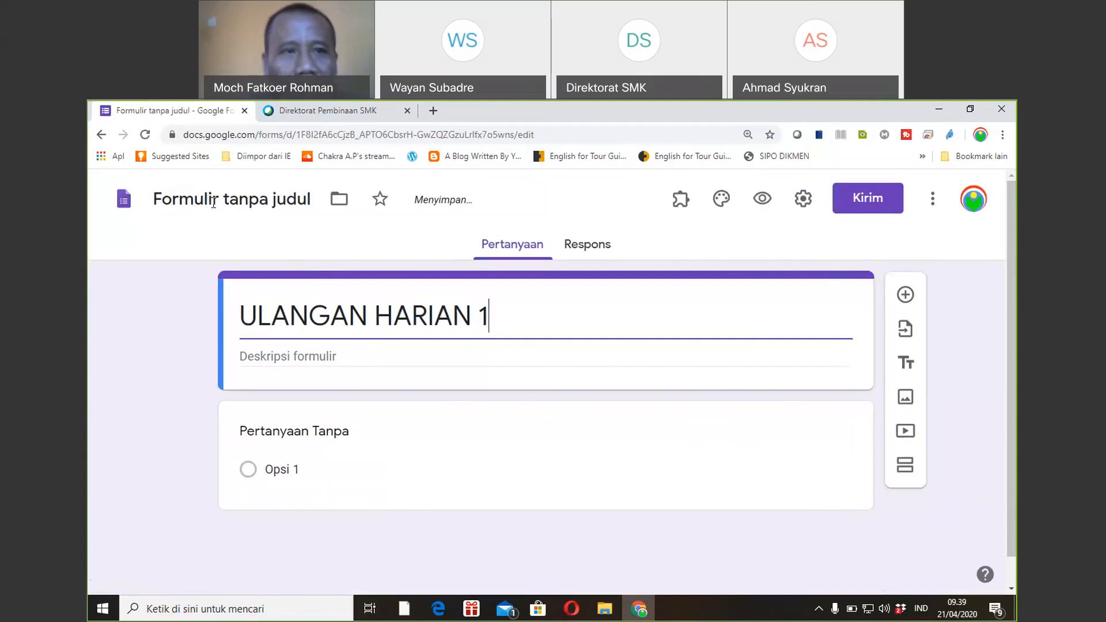
pyautogui.click(213, 203)
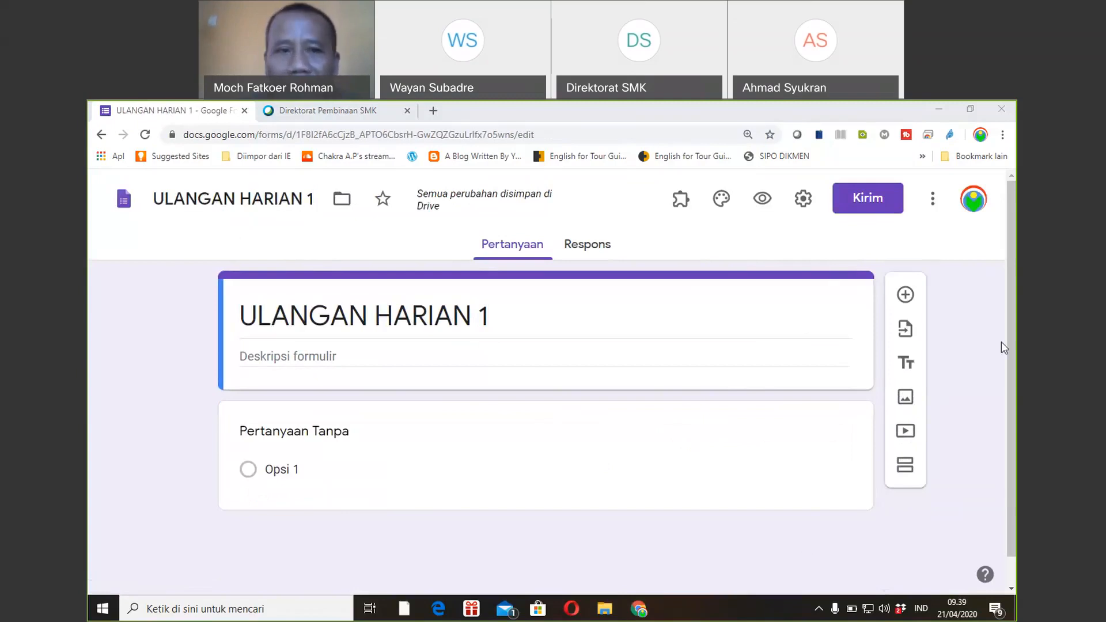
# Title the first short-answer question 'Nama' and mark it required.
pyautogui.click(344, 440)
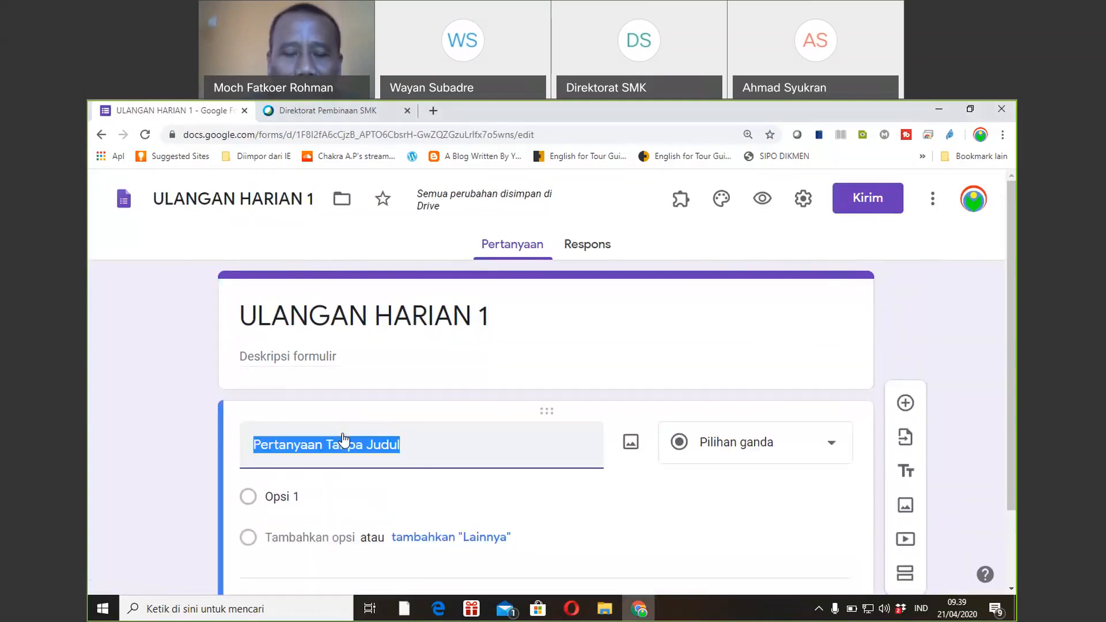
pyautogui.write('Nama')
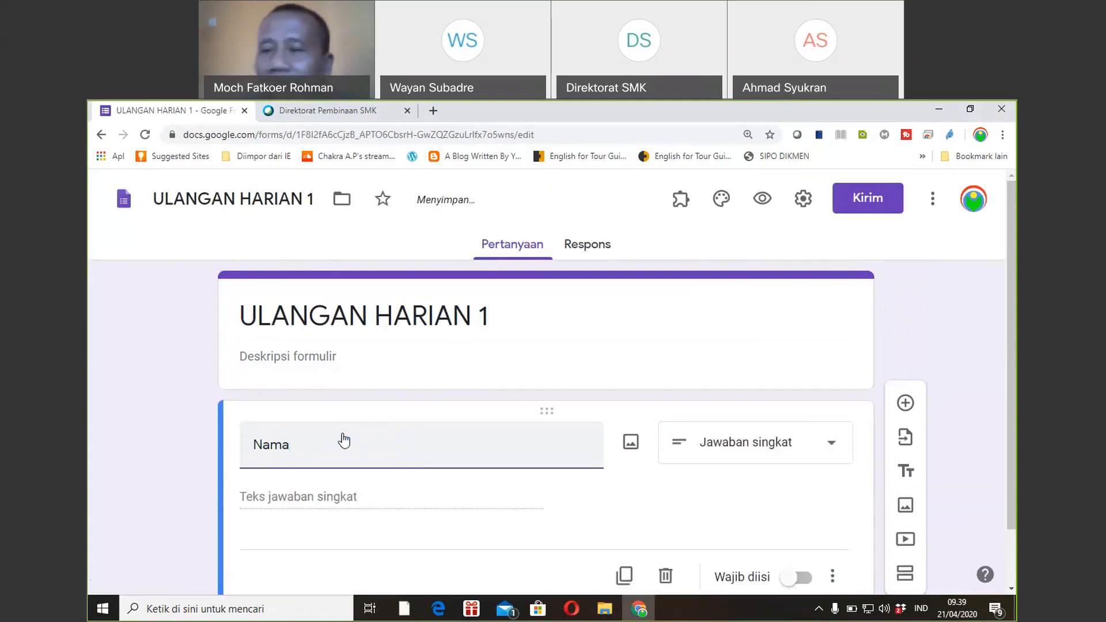
pyautogui.moveTo(1013, 257); pyautogui.dragTo(1009, 313)
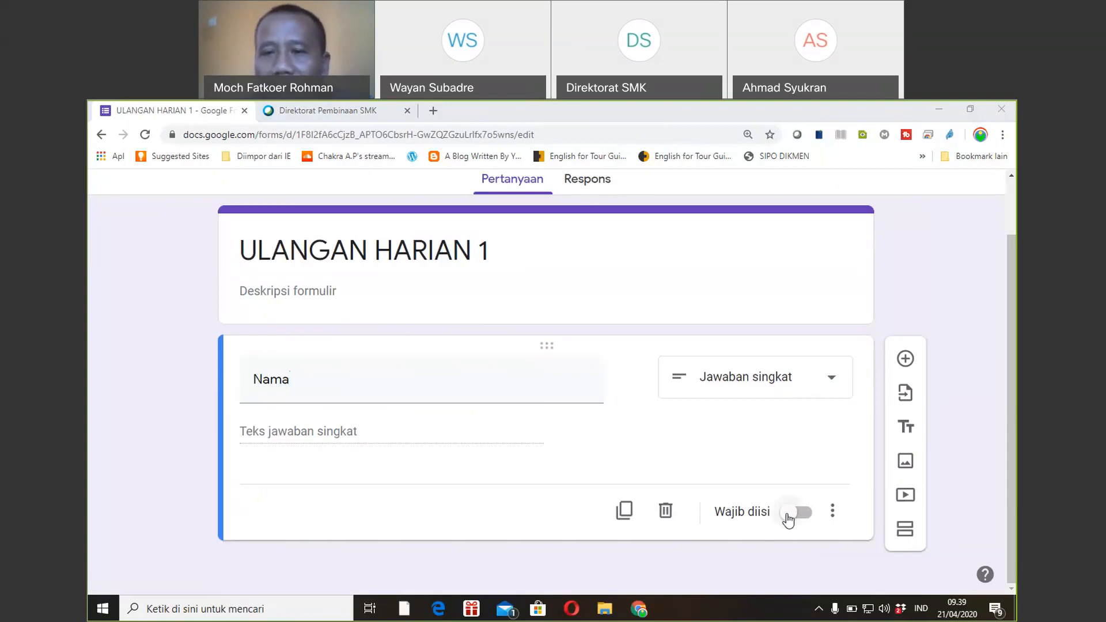
pyautogui.click(795, 512)
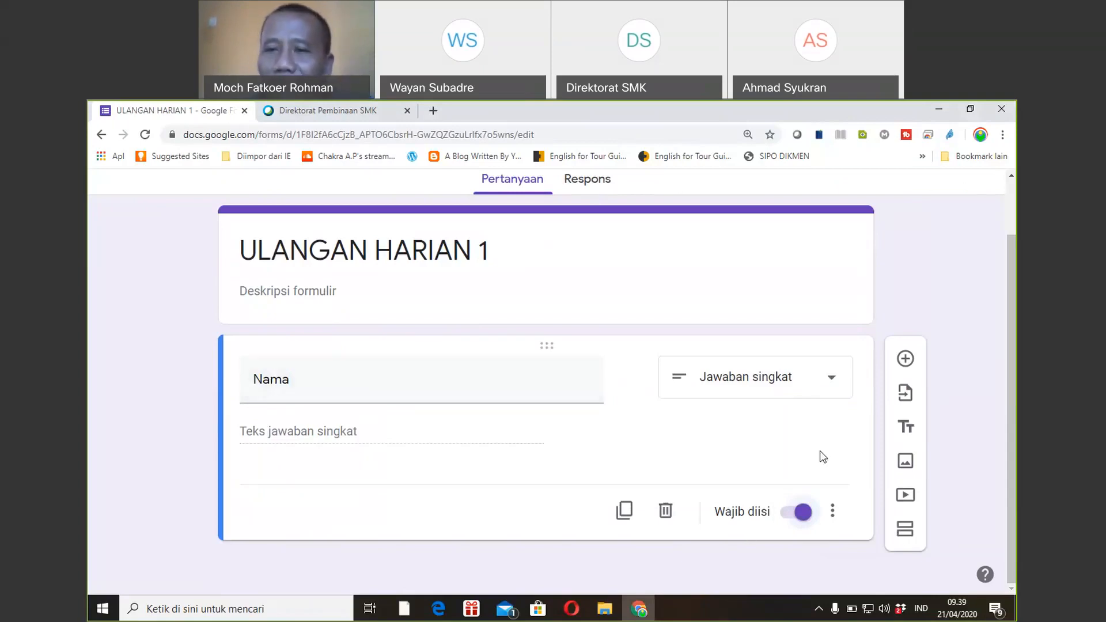
pyautogui.click(910, 366)
# Title the new question 'Kelas' and change its type to Drop-down.
pyautogui.write('Kelas')
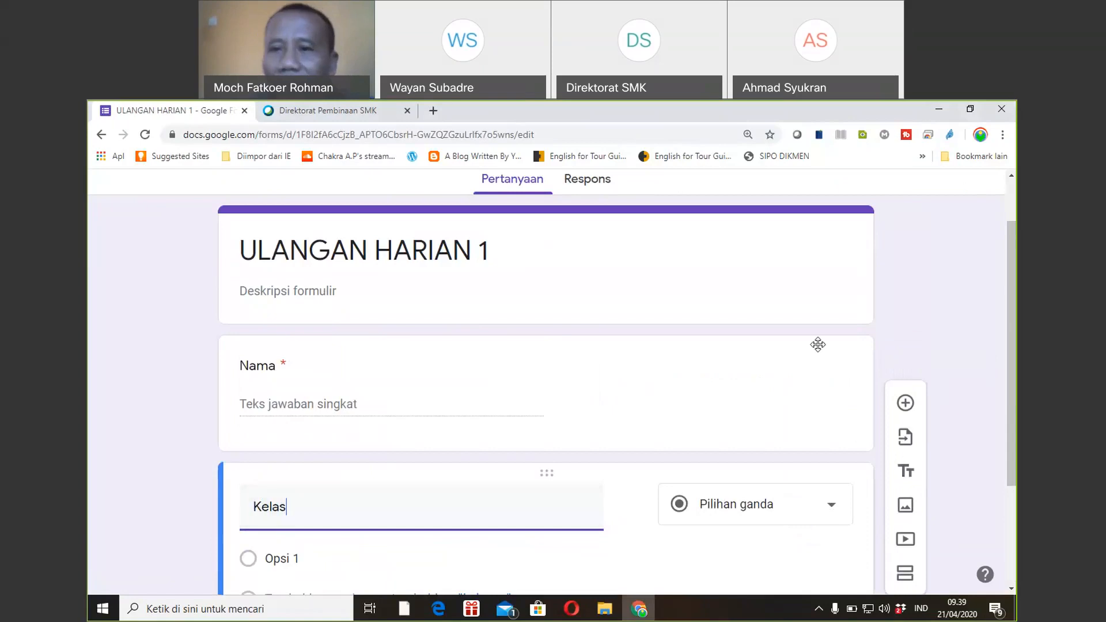
pyautogui.moveTo(1014, 347); pyautogui.dragTo(1013, 405)
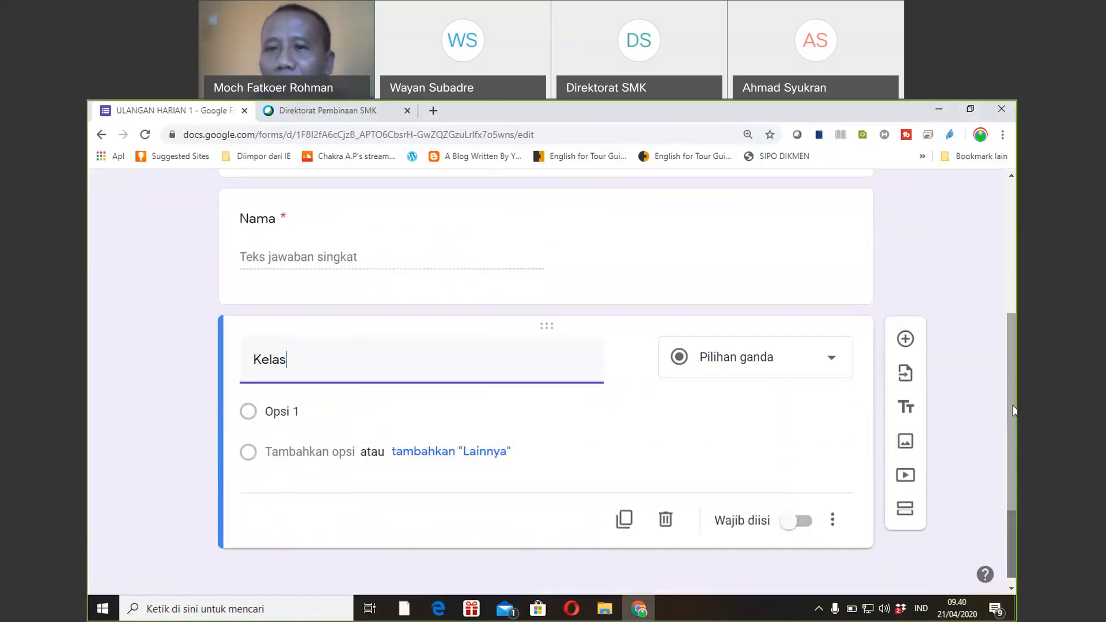
pyautogui.click(835, 365)
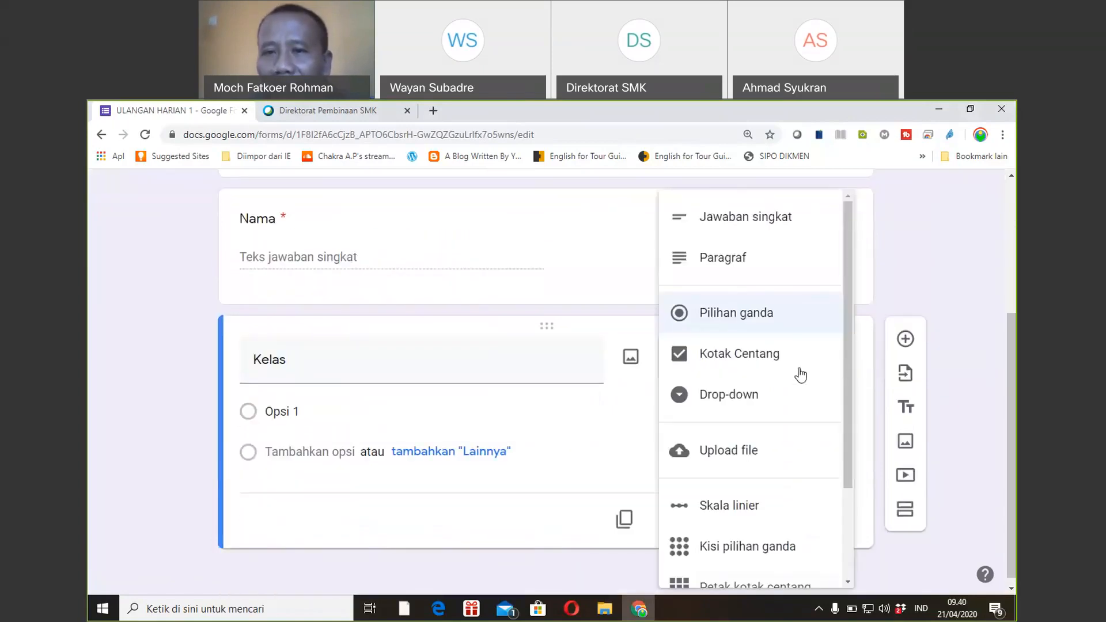
pyautogui.click(729, 397)
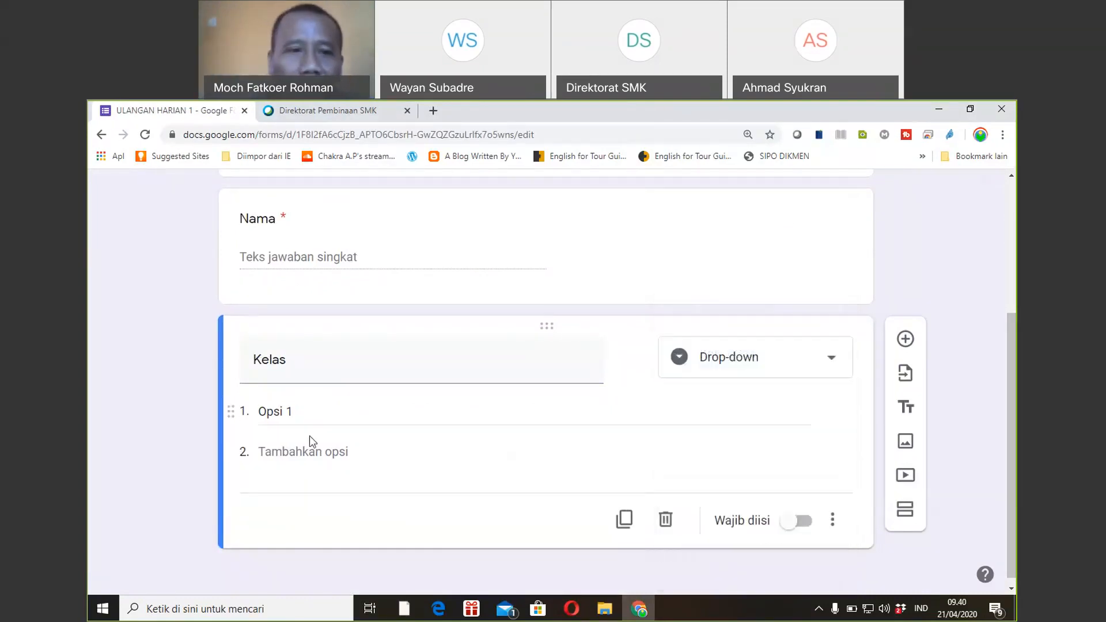
# Give Kelas the choices VII A, VII B and VII C, and make it required.
pyautogui.click(304, 411)
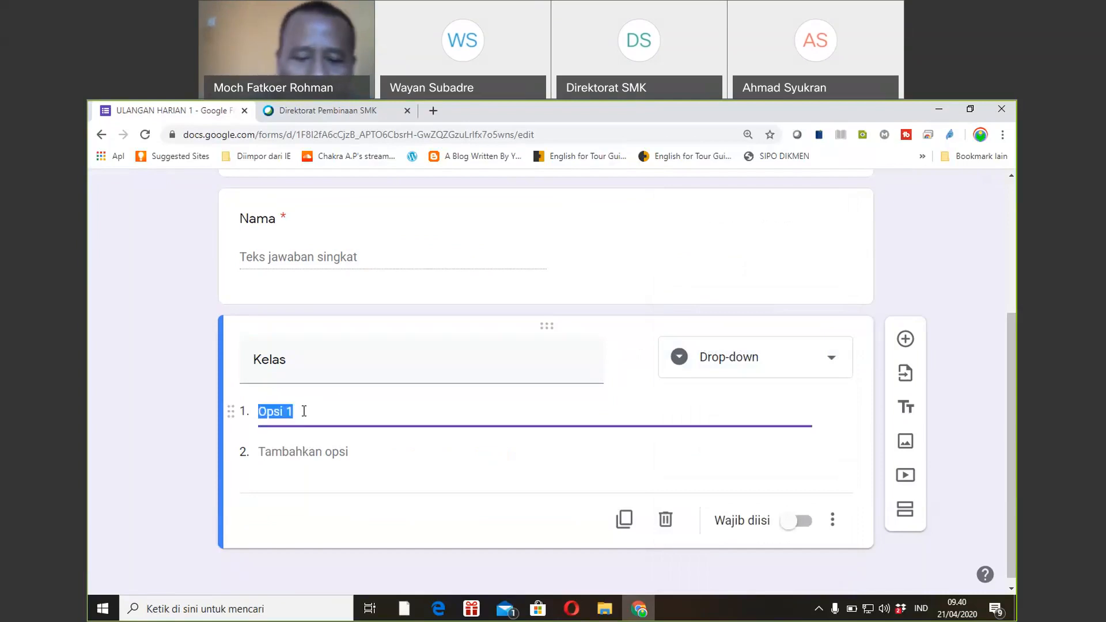
pyautogui.write('VII A')
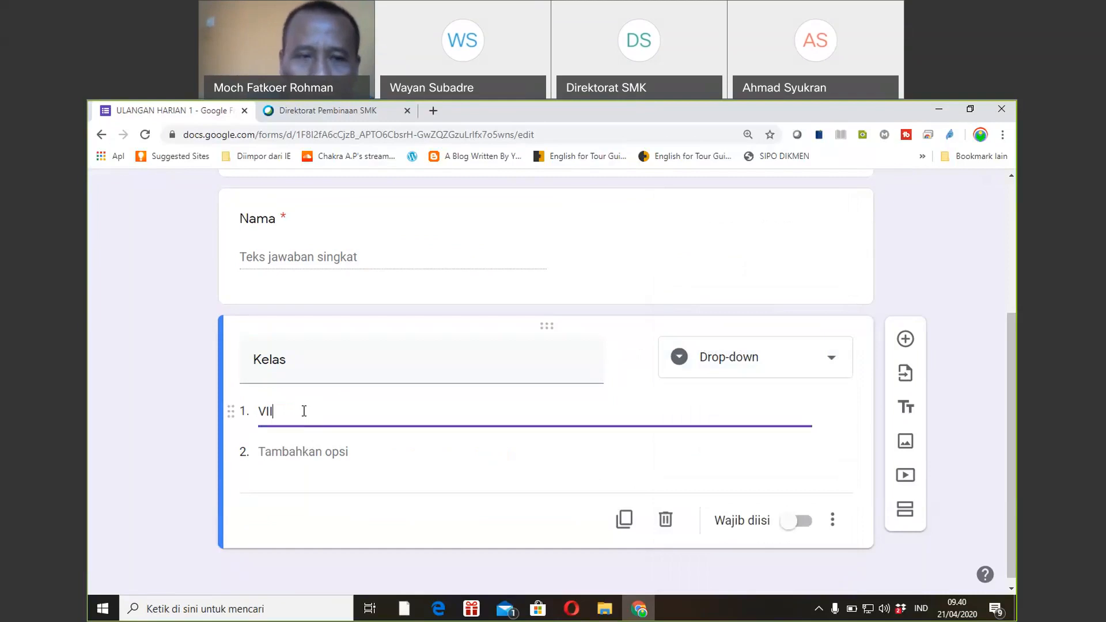
pyautogui.click(299, 451)
pyautogui.write('VII B')
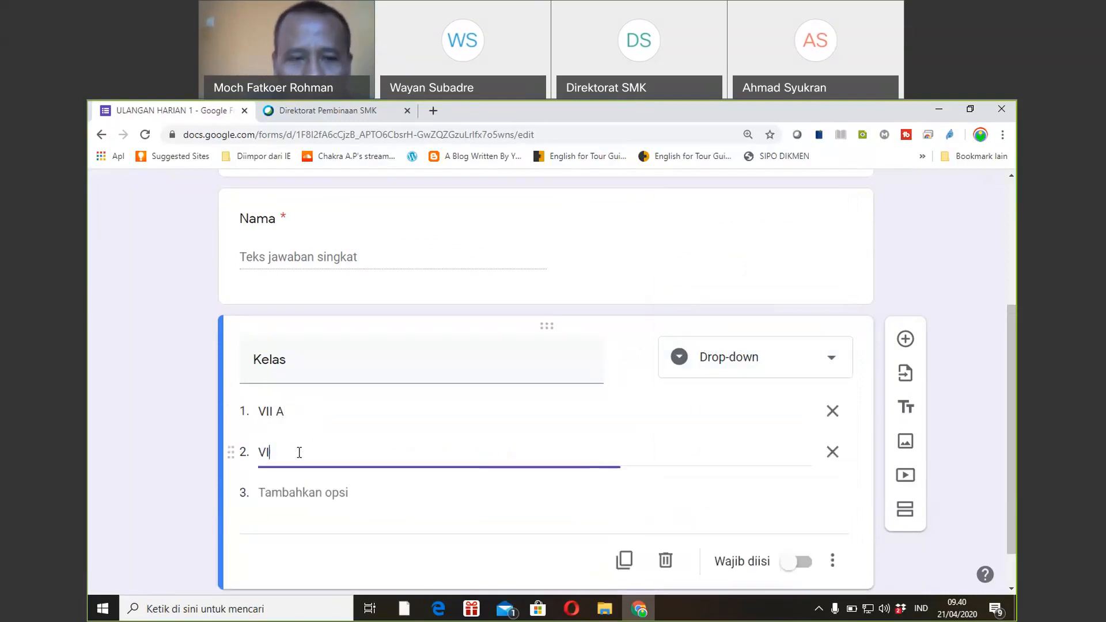
pyautogui.click(290, 490)
pyautogui.write('VI')
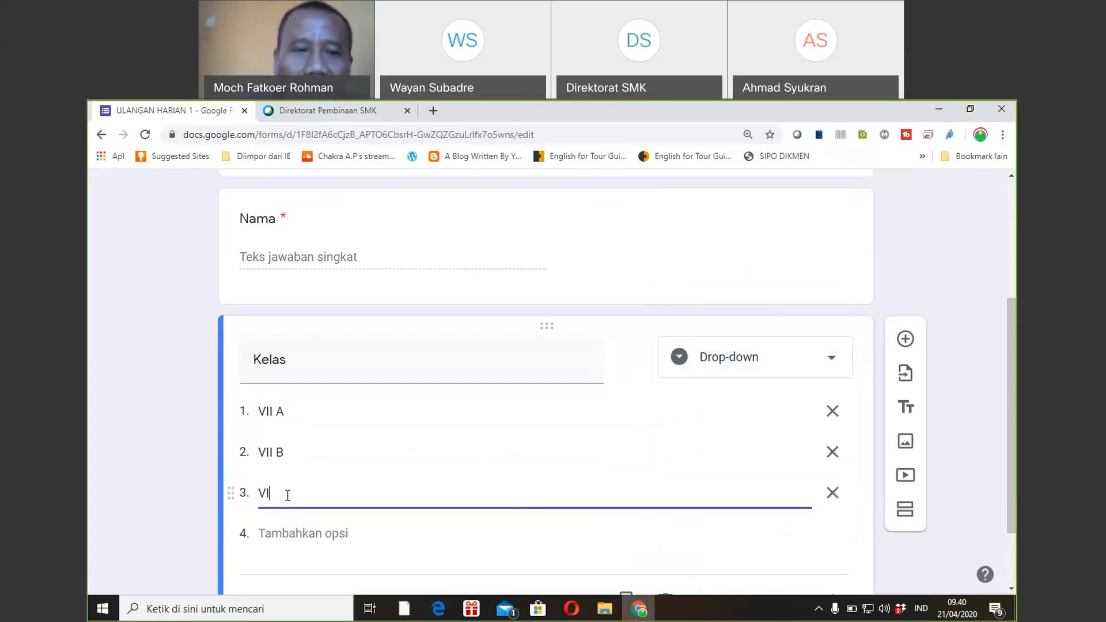
pyautogui.write('I C')
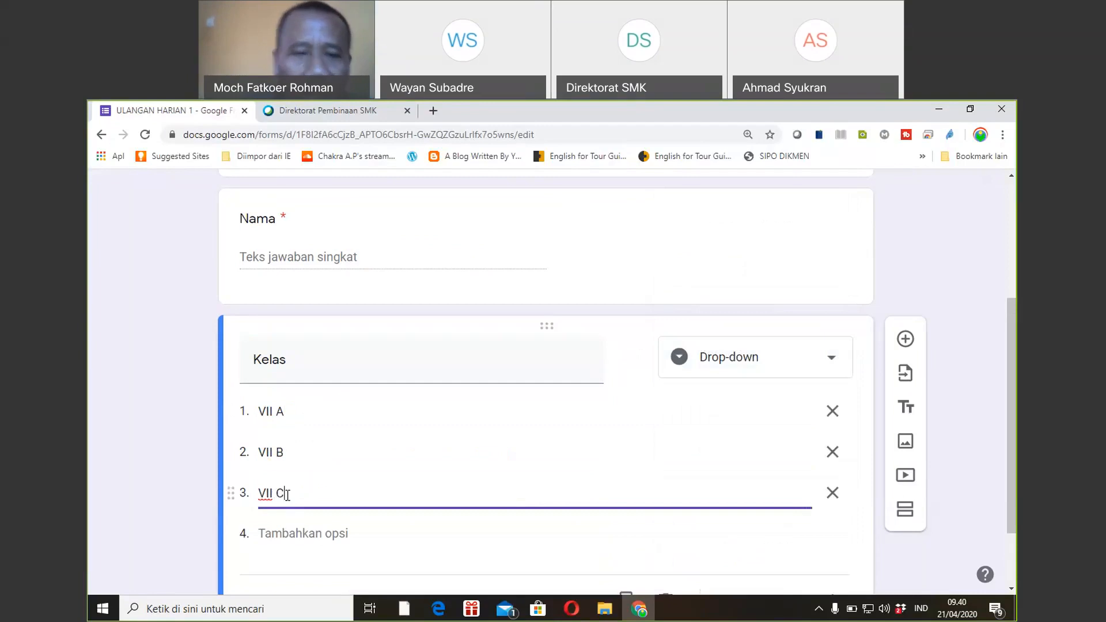
pyautogui.click(140, 498)
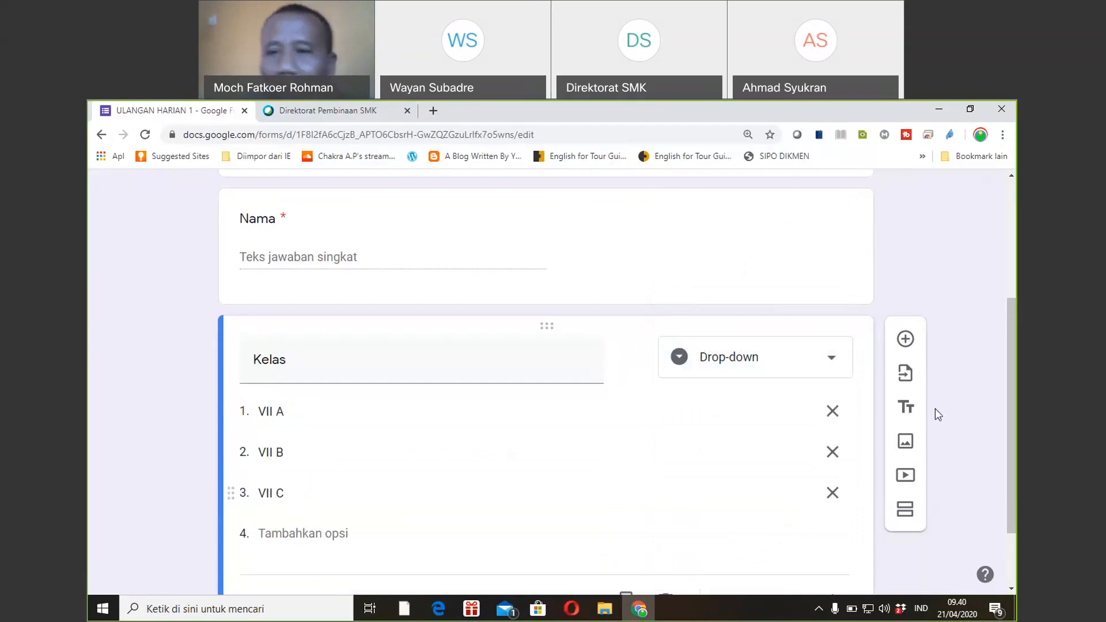
pyautogui.moveTo(1016, 346); pyautogui.dragTo(1015, 396)
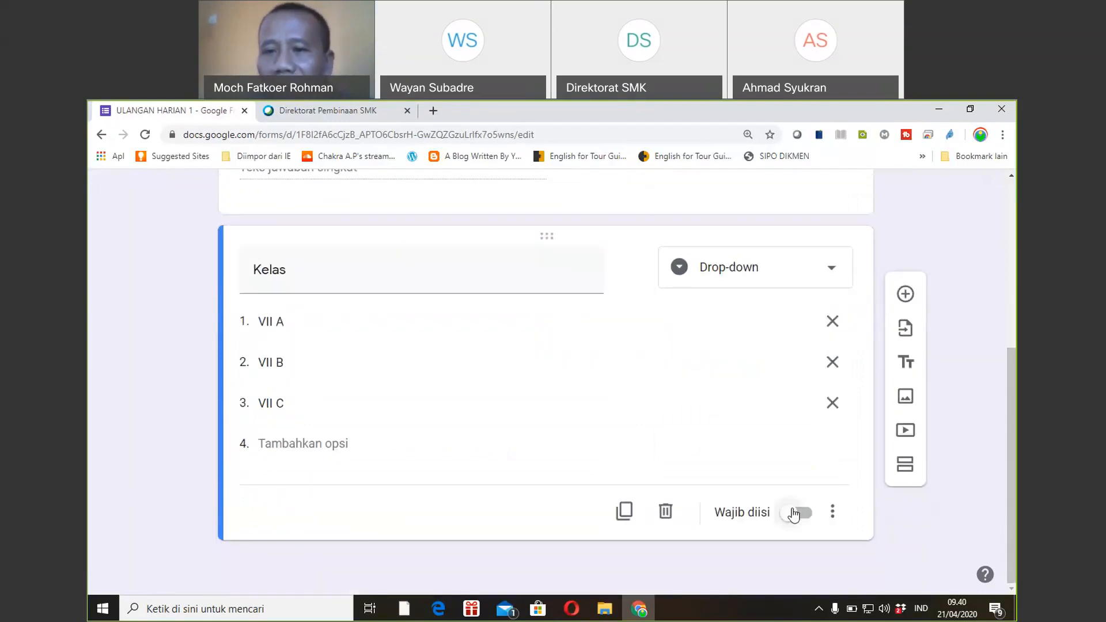
pyautogui.click(794, 514)
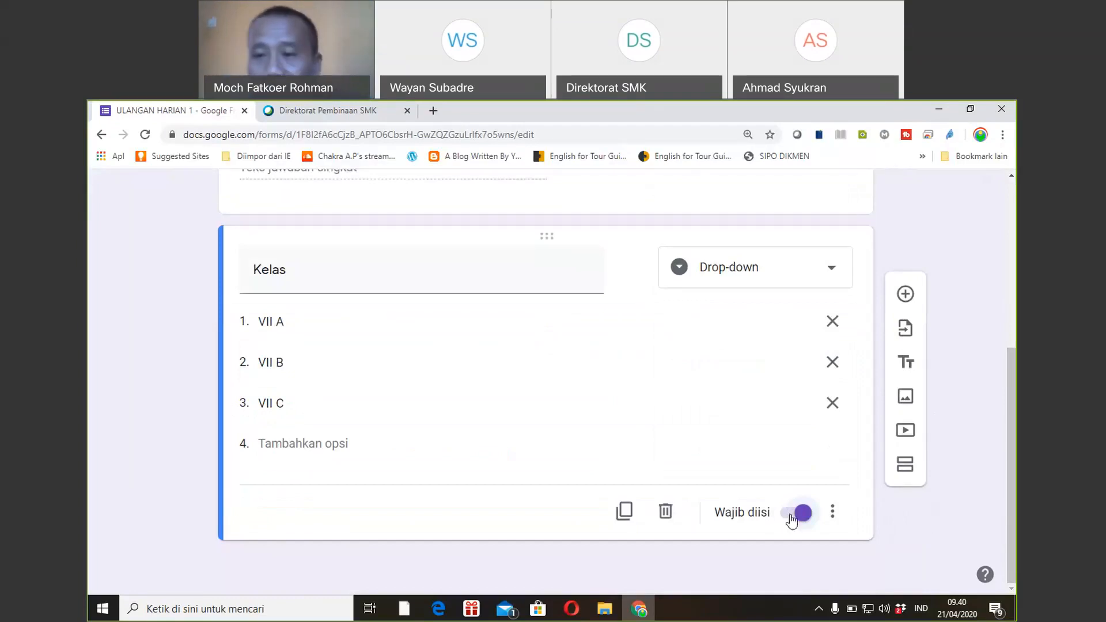
pyautogui.click(903, 473)
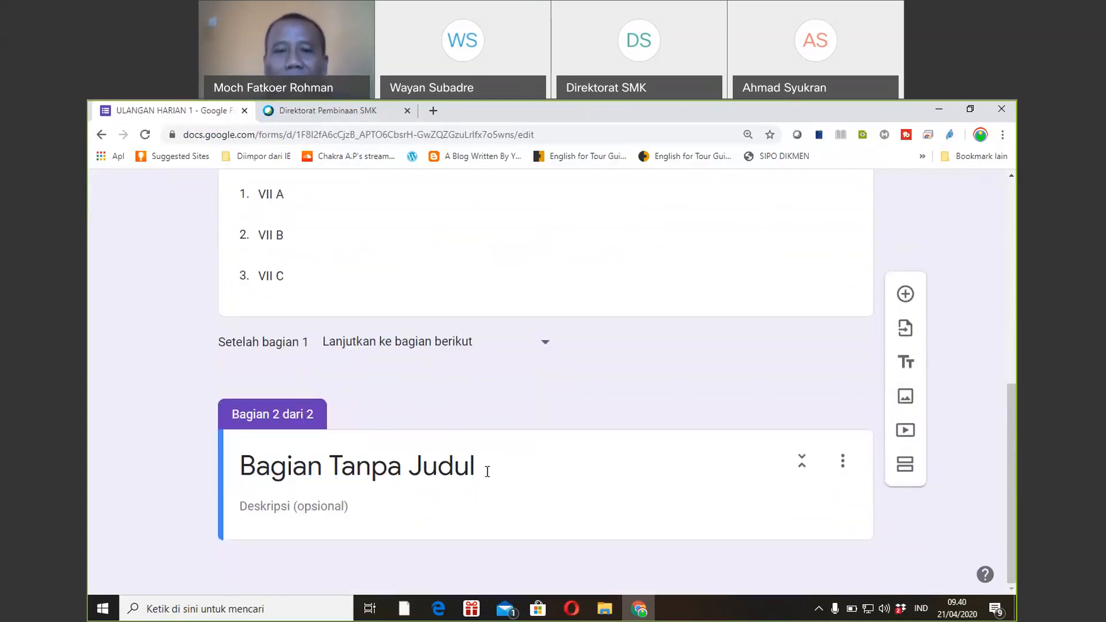
# Title the new section 'SOAL' and add a question to it.
pyautogui.click(488, 469)
pyautogui.write('SOAL')
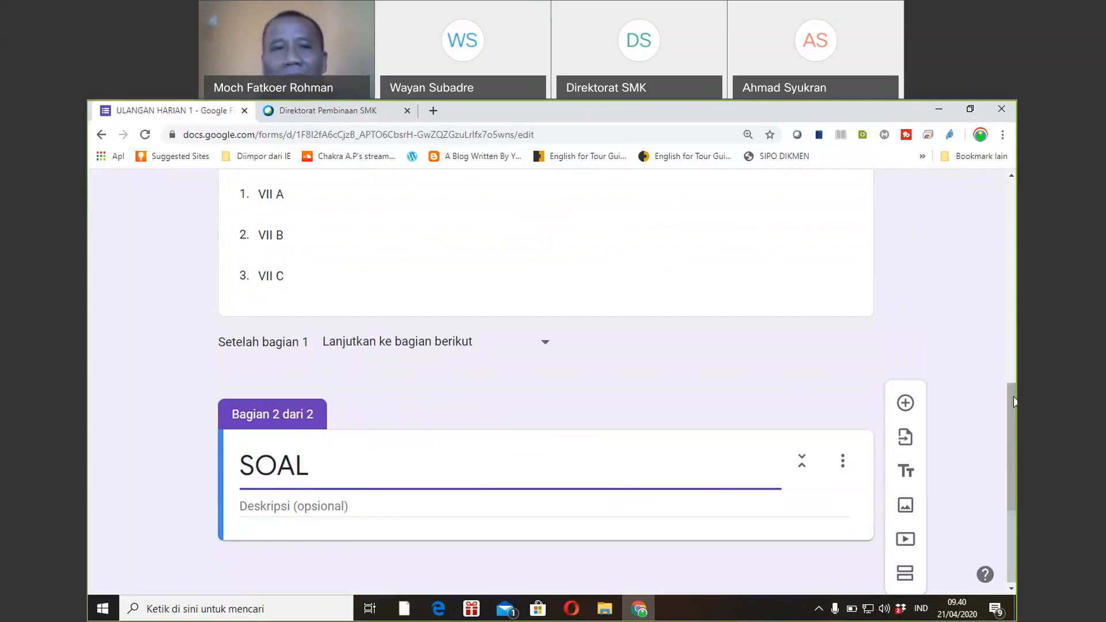
pyautogui.scroll(6, 1014, 401)
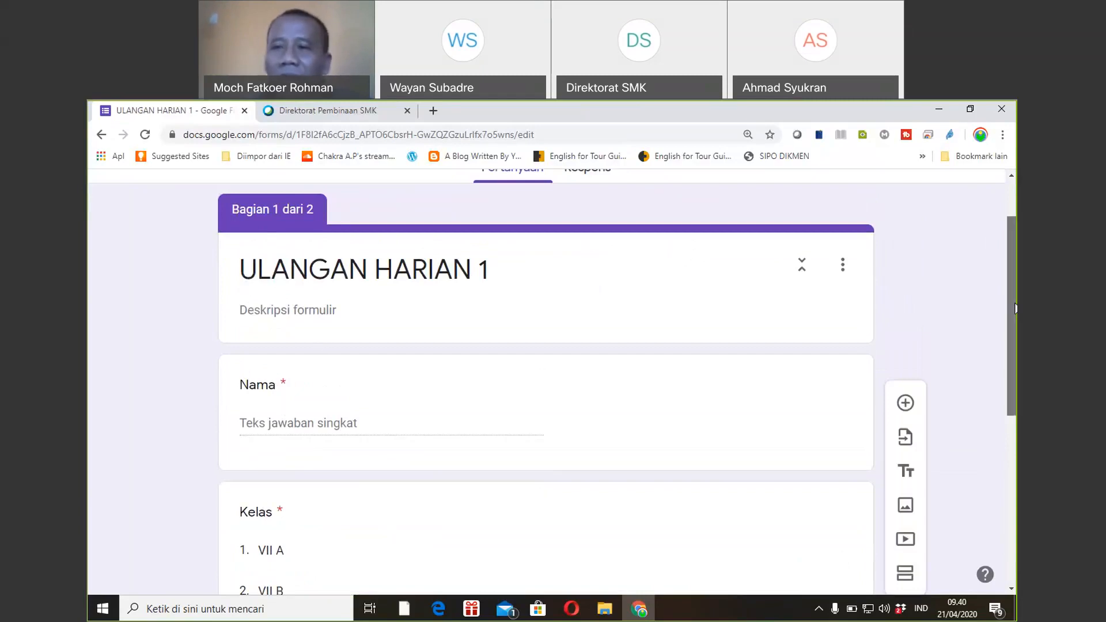
pyautogui.moveTo(1016, 309); pyautogui.dragTo(1008, 474)
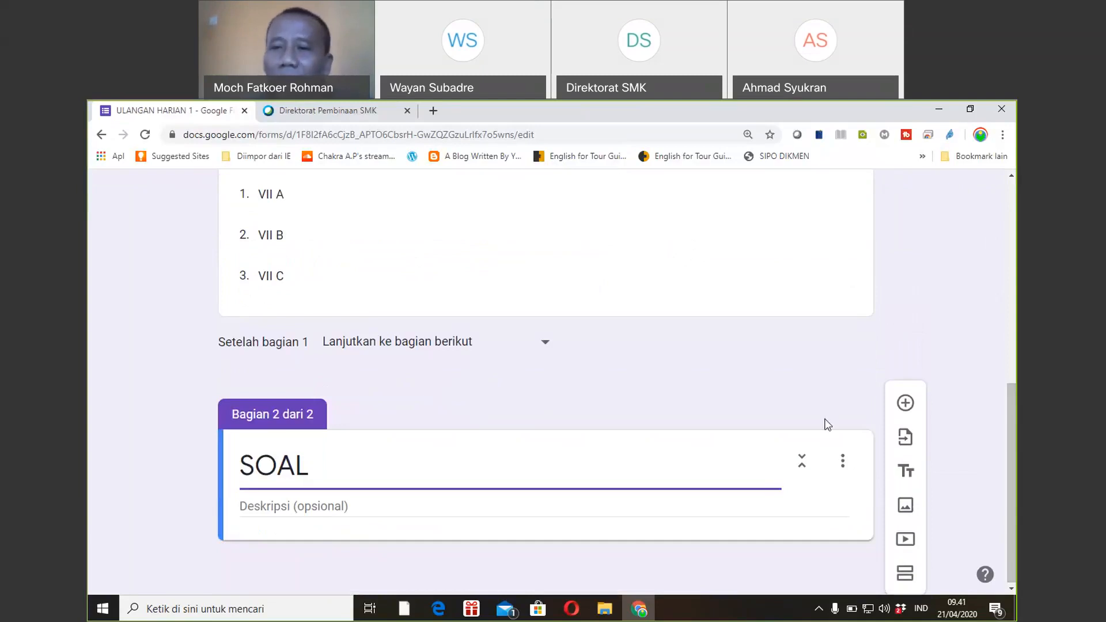
pyautogui.click(904, 409)
# Write the question '1 + 1 = ....' with answer options 2, 3, 4 and 5.
pyautogui.scroll(-3, 1010, 438)
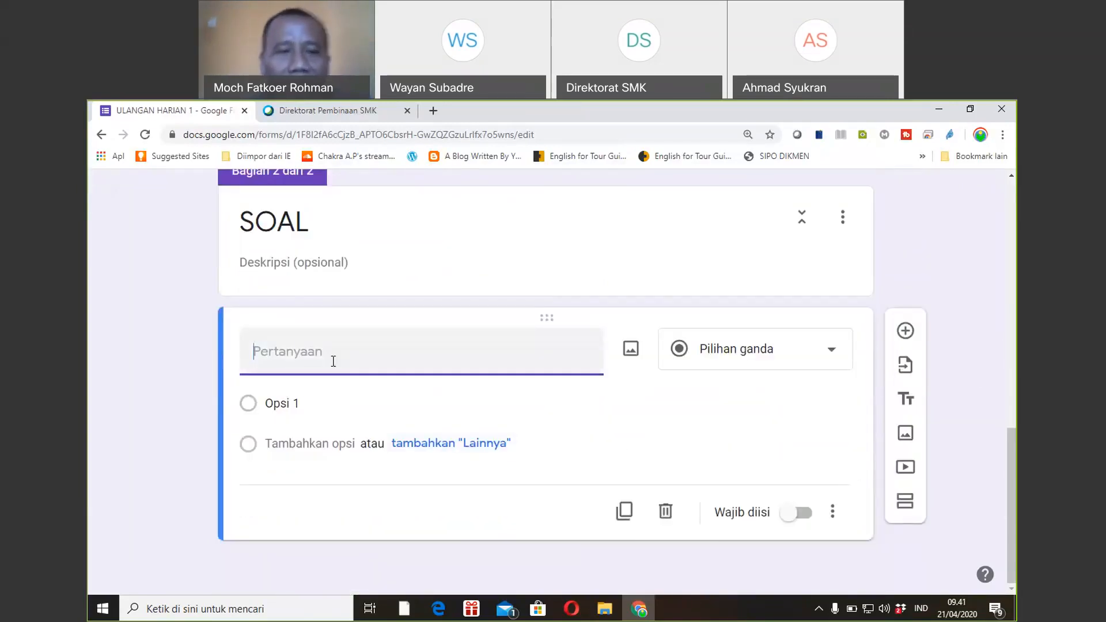
pyautogui.write('1 +')
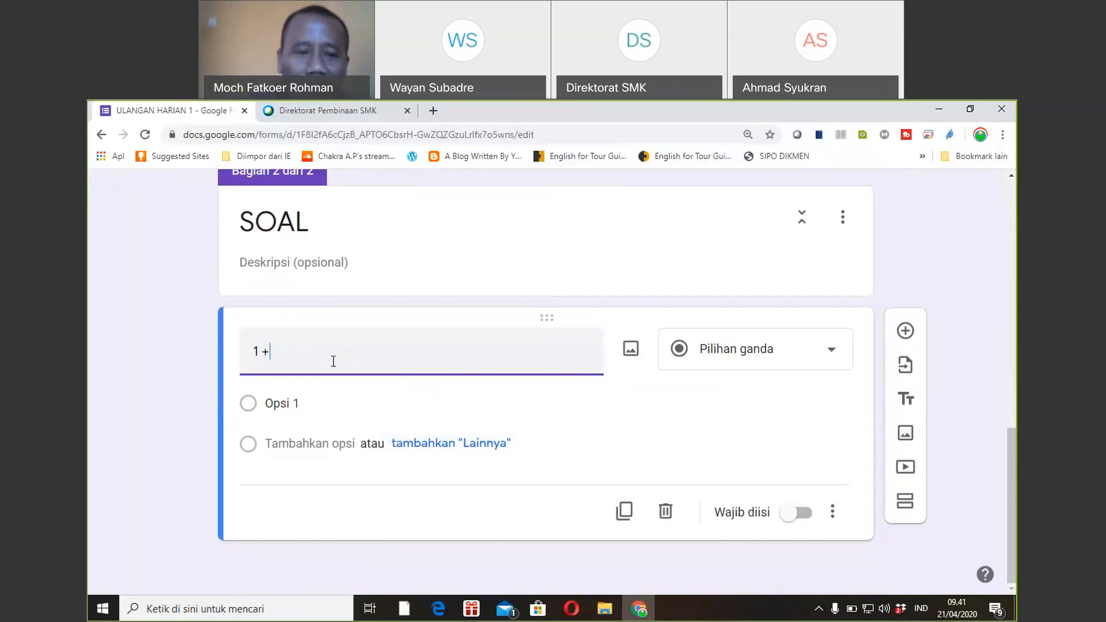
pyautogui.write(' 1 =')
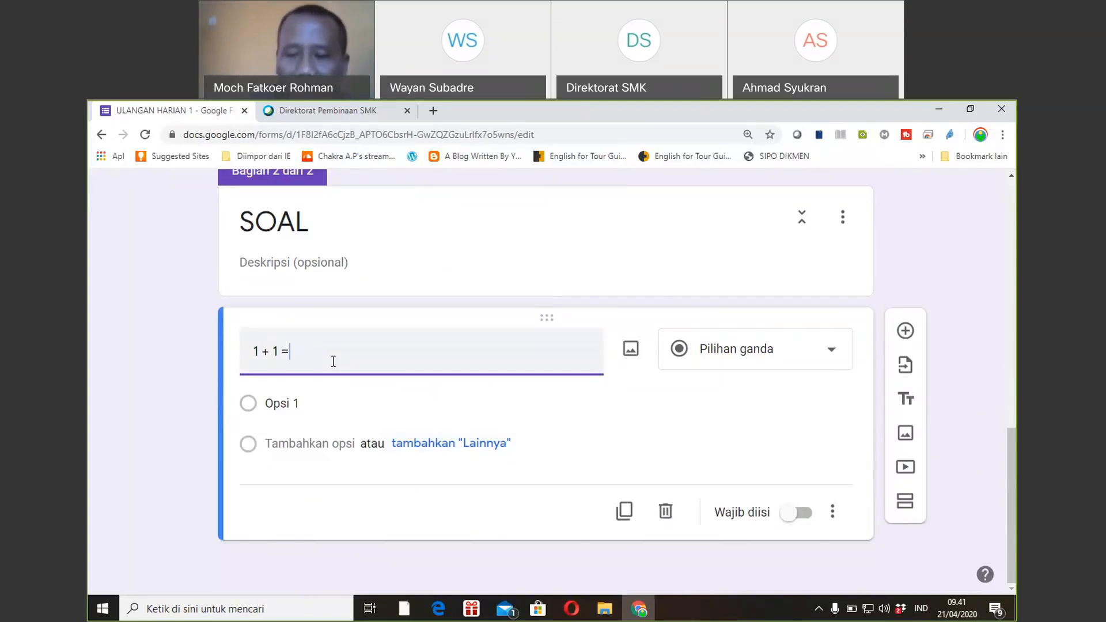
pyautogui.write(' ....')
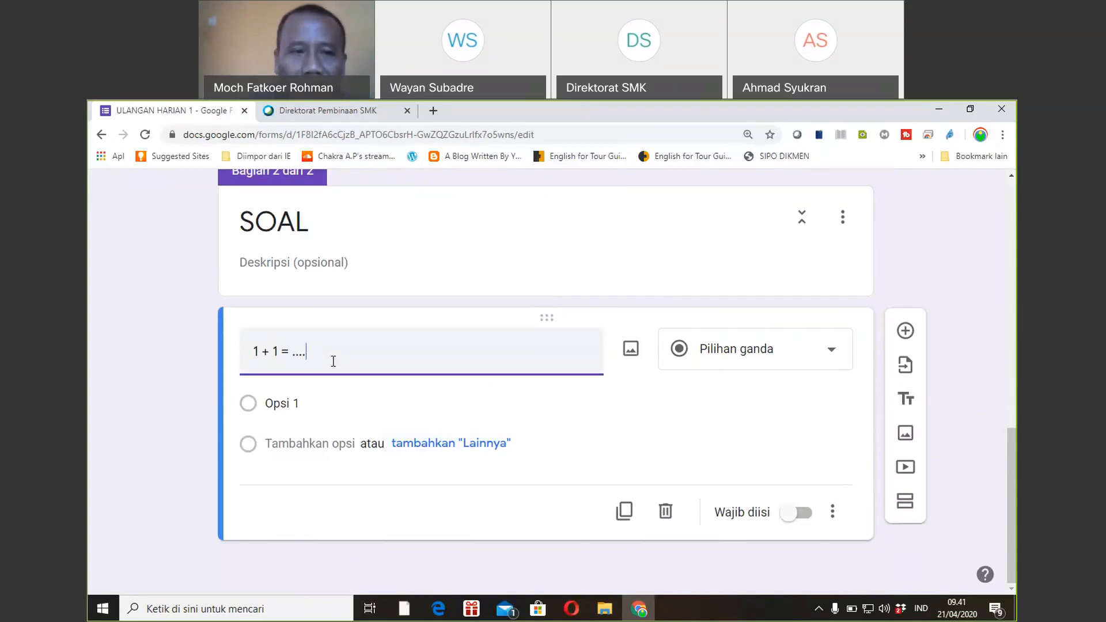
pyautogui.click(295, 403)
pyautogui.write('2')
pyautogui.click(290, 479)
pyautogui.write('3')
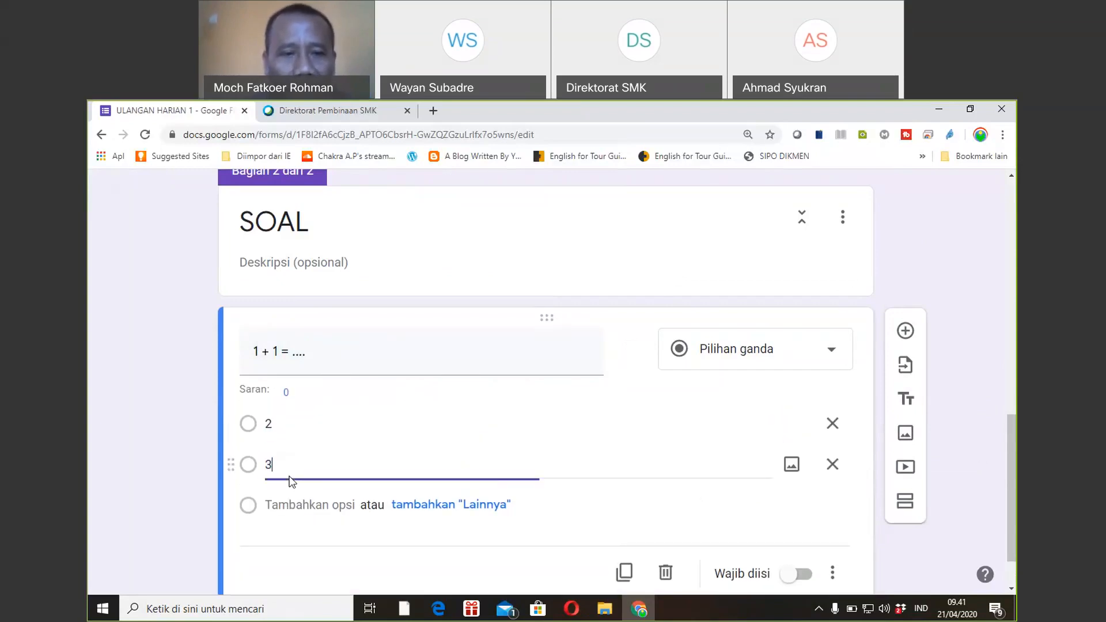
pyautogui.click(302, 510)
pyautogui.write('4')
pyautogui.click(298, 535)
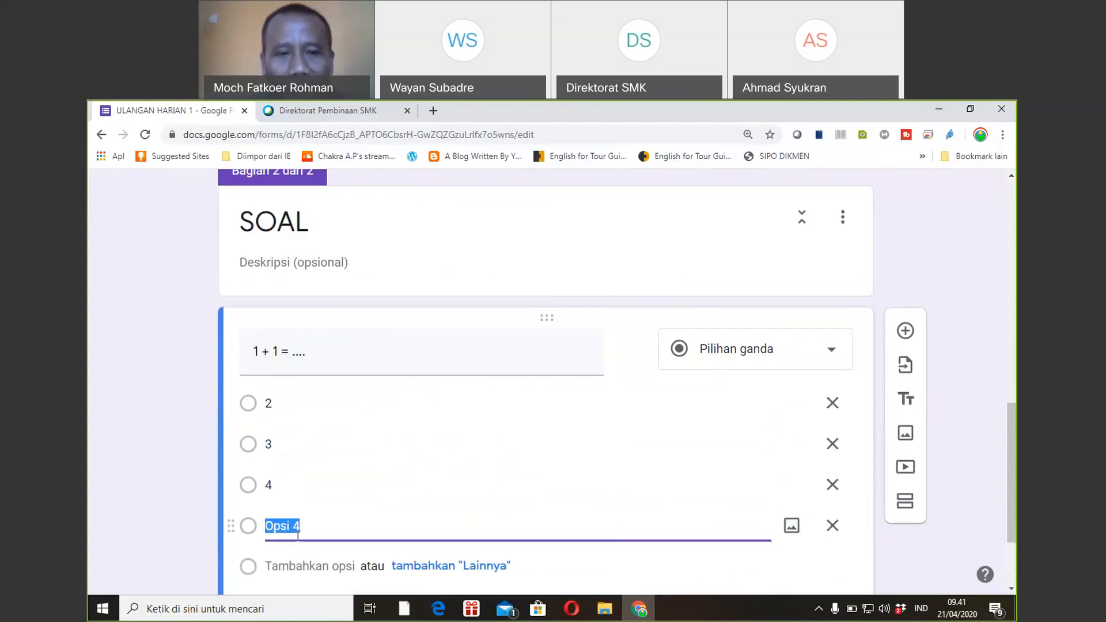
pyautogui.write('5')
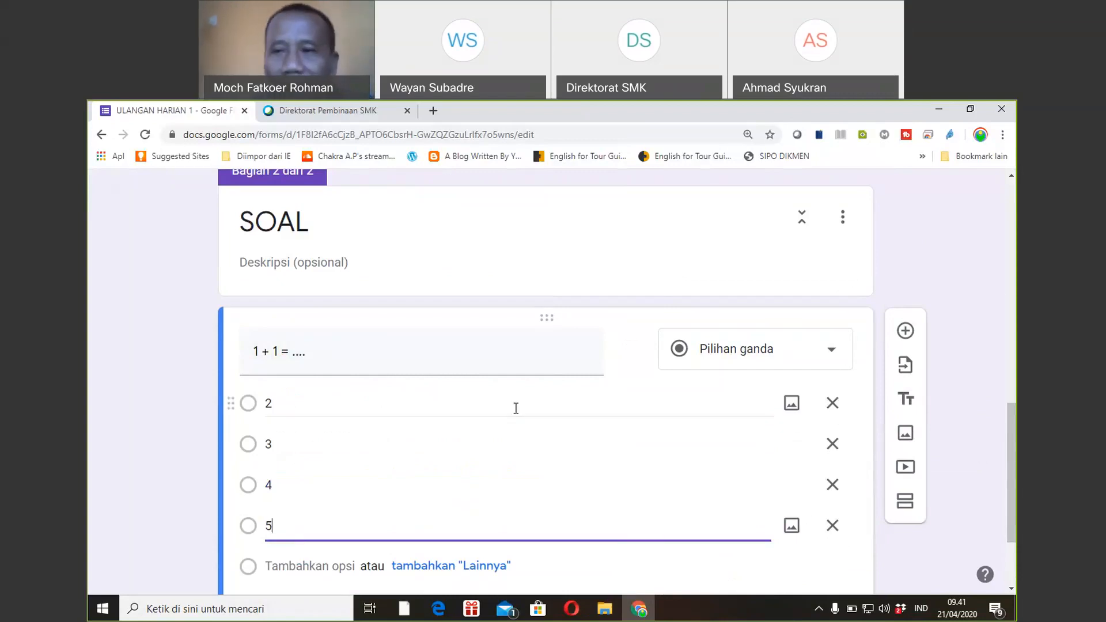
pyautogui.moveTo(1013, 410); pyautogui.dragTo(1012, 185)
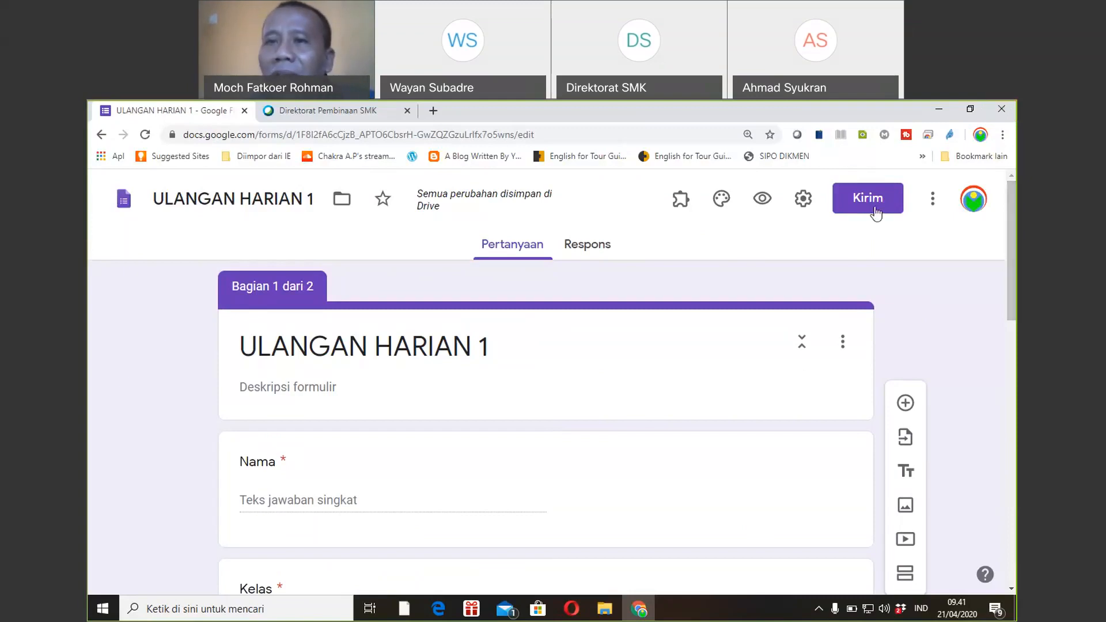
# Enable quiz mode, hide correct answers from respondents, and save the settings.
pyautogui.click(805, 207)
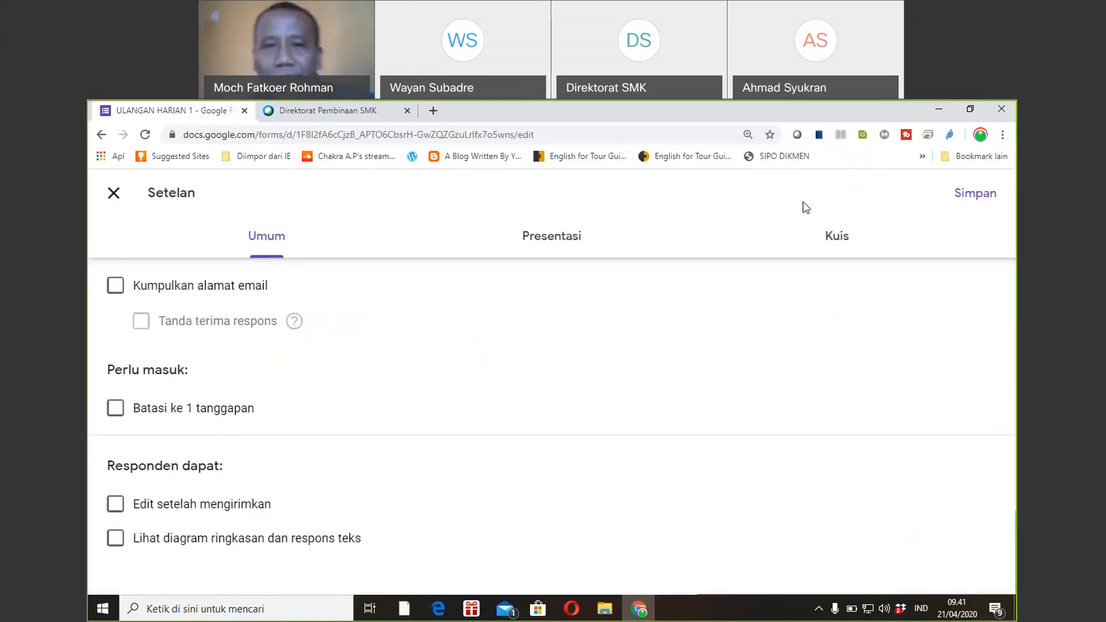
pyautogui.click(837, 242)
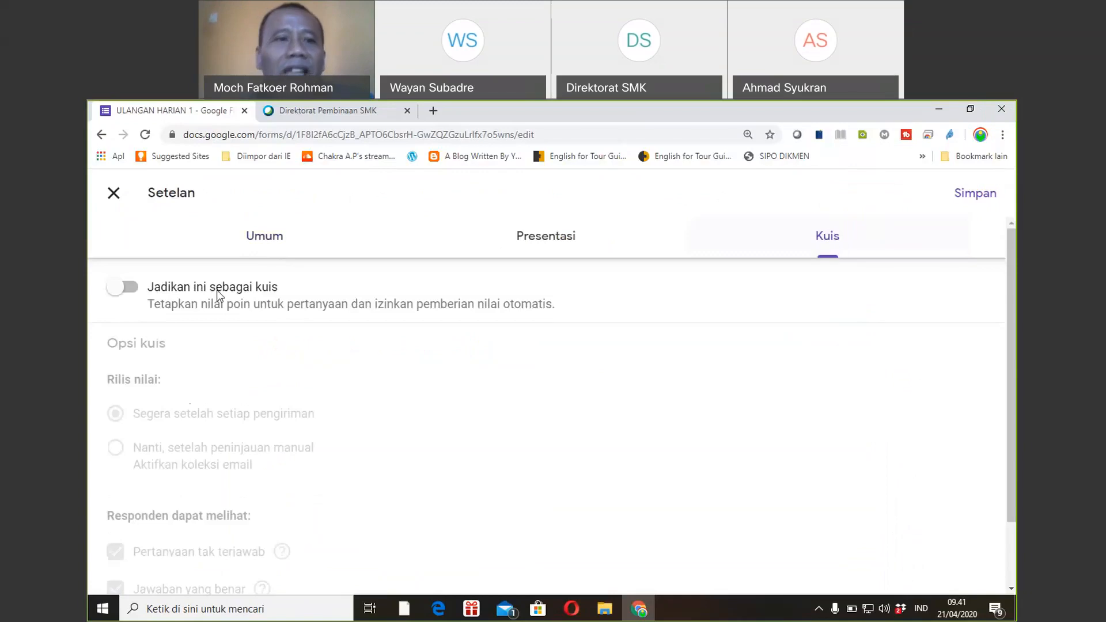
pyautogui.click(122, 290)
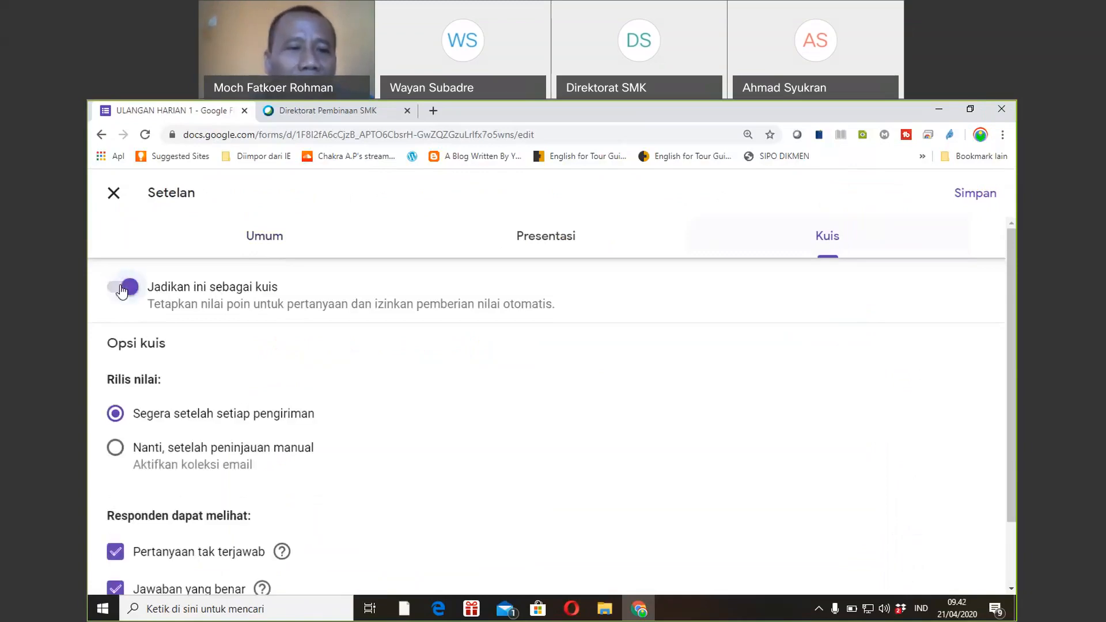
pyautogui.moveTo(1011, 350); pyautogui.dragTo(1015, 423)
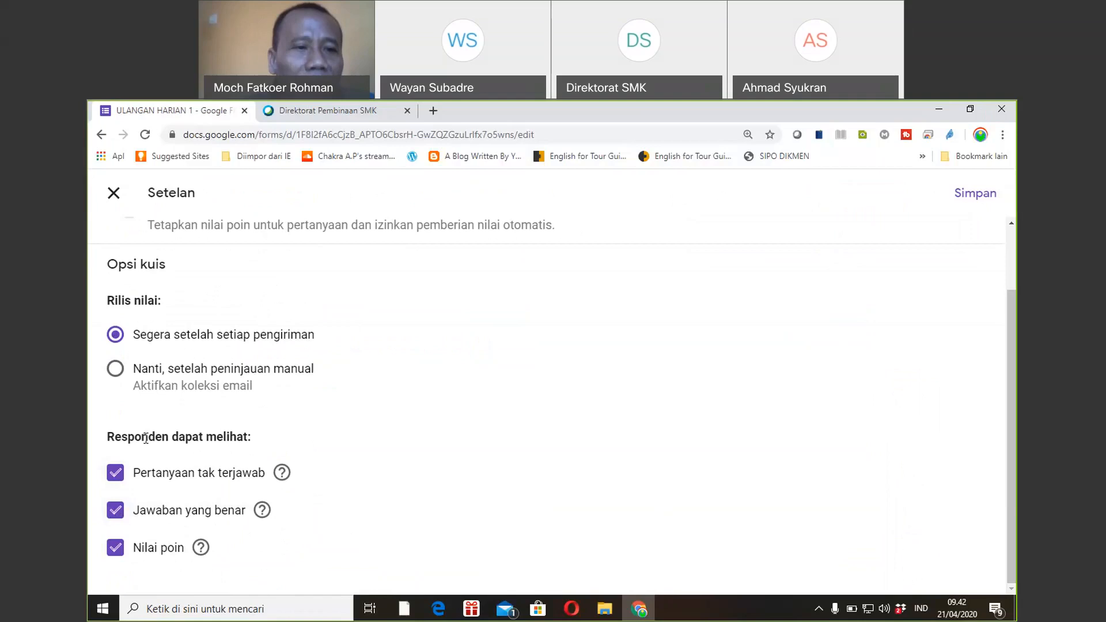
pyautogui.click(115, 511)
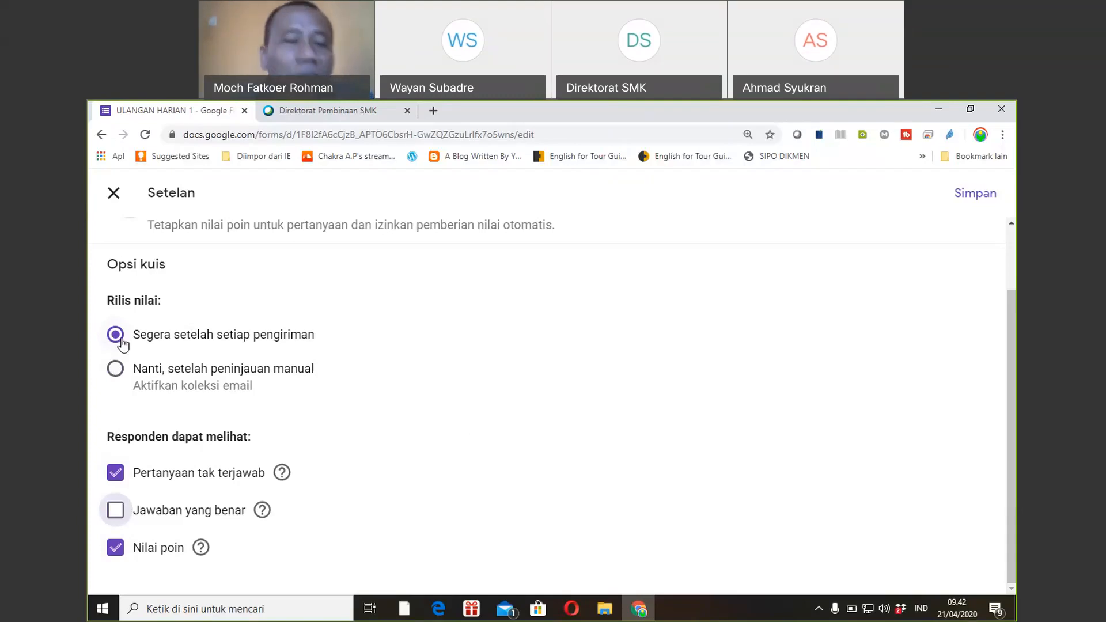
pyautogui.click(973, 201)
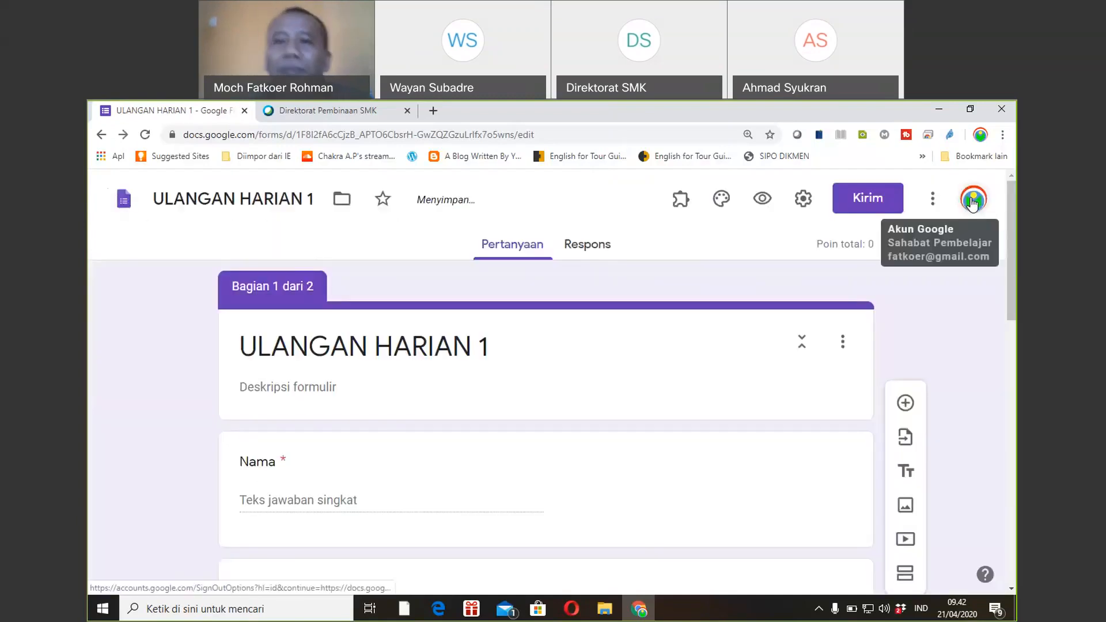
pyautogui.click(804, 198)
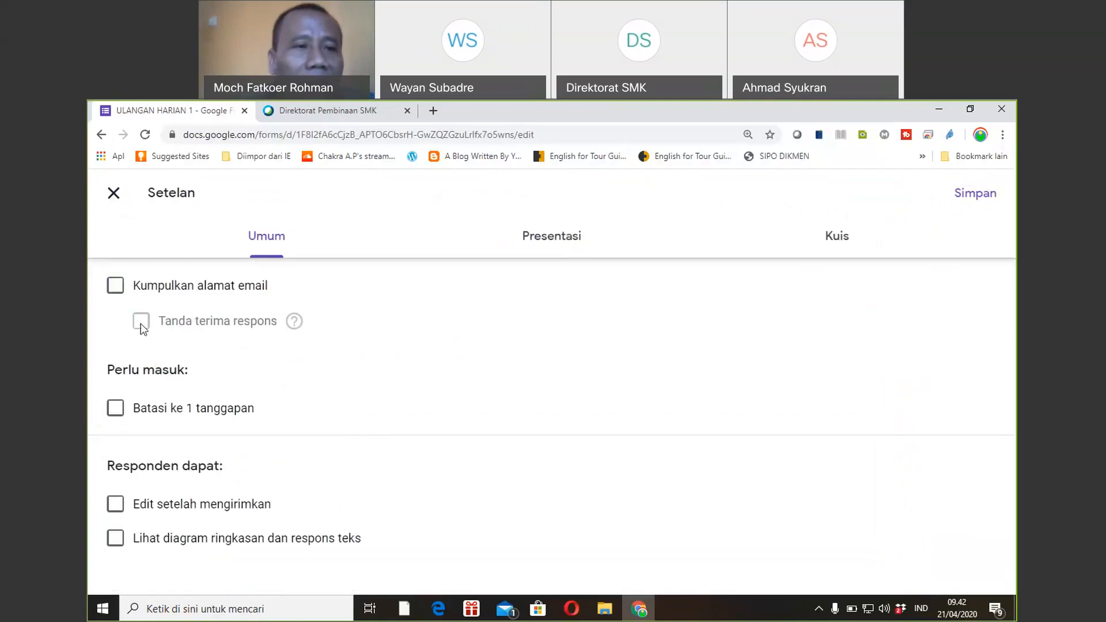
# Collect respondents' email addresses, limit responses to one per person, and save.
pyautogui.click(115, 288)
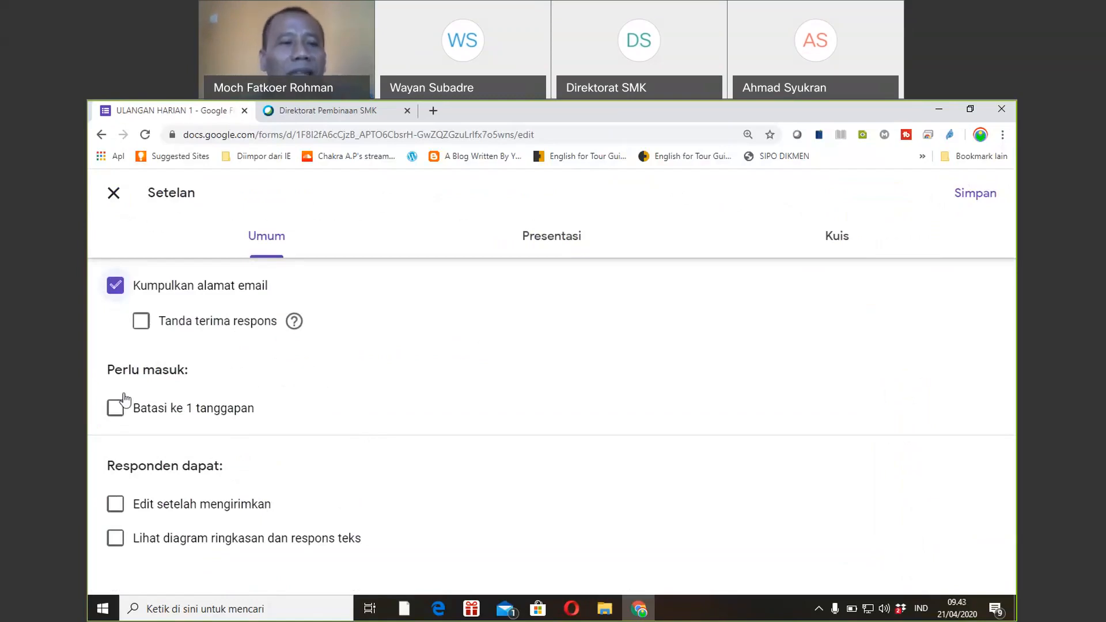
pyautogui.click(116, 408)
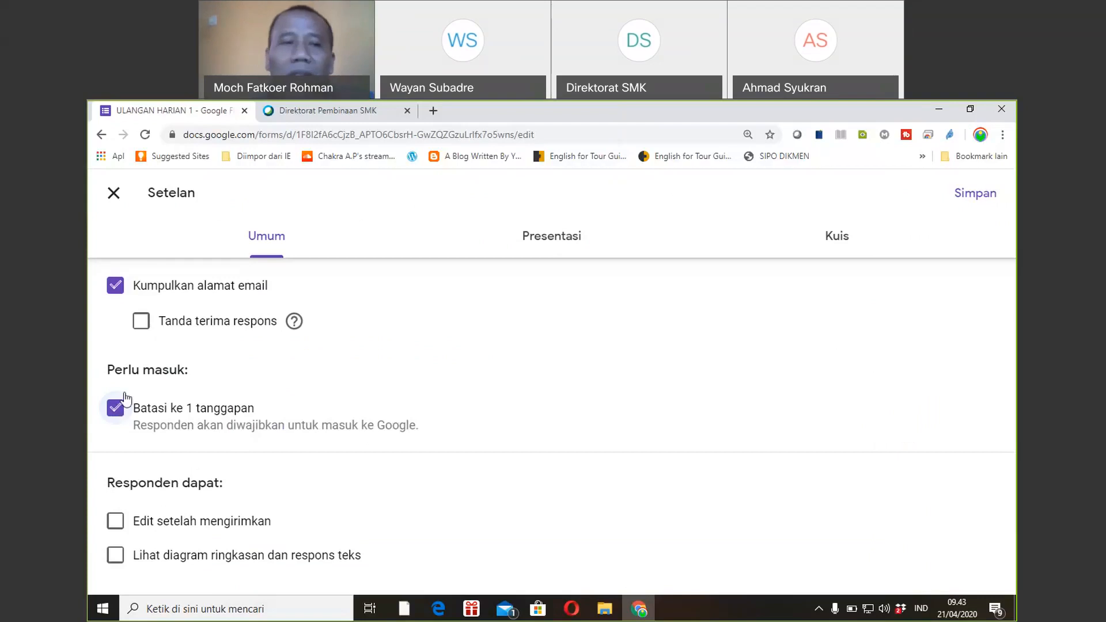
pyautogui.click(989, 199)
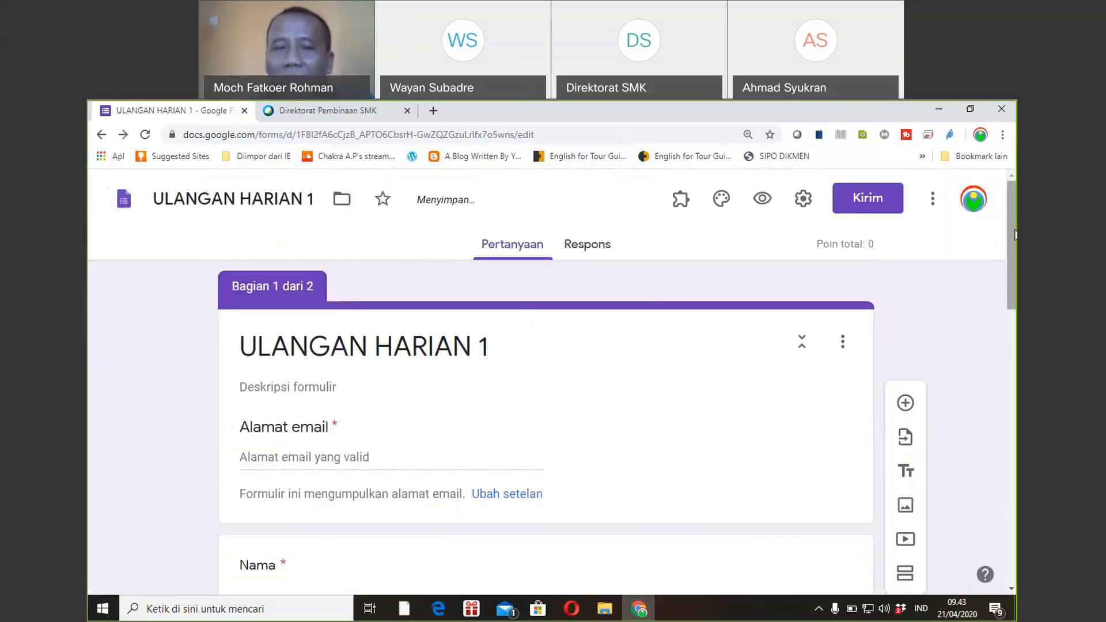
pyautogui.scroll(-3, 546, 380)
pyautogui.moveTo(1016, 298); pyautogui.dragTo(986, 206)
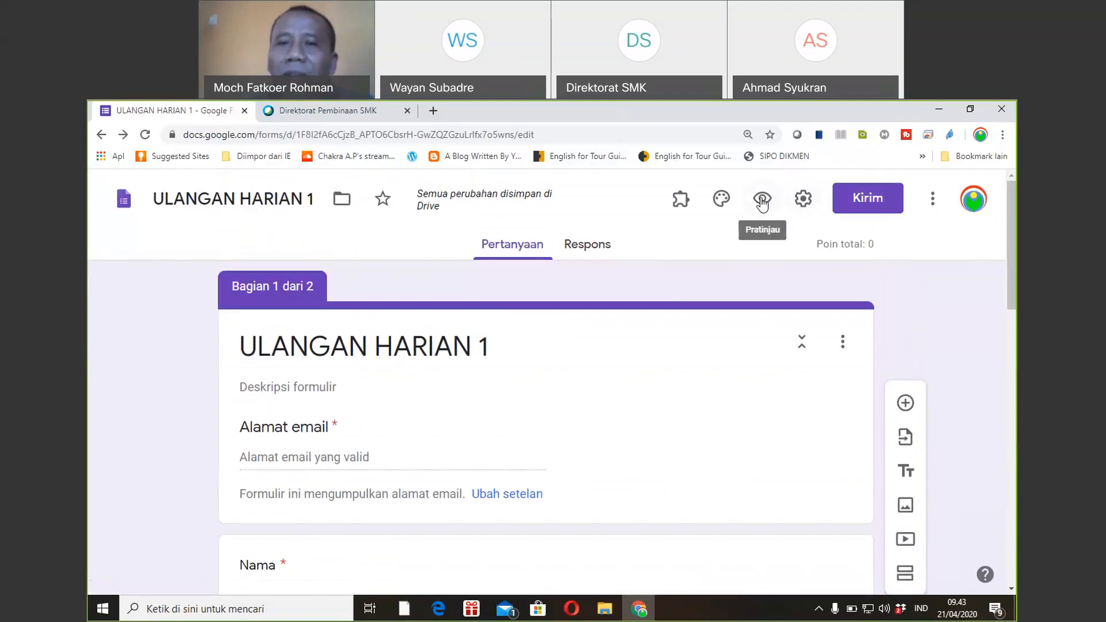
pyautogui.click(762, 200)
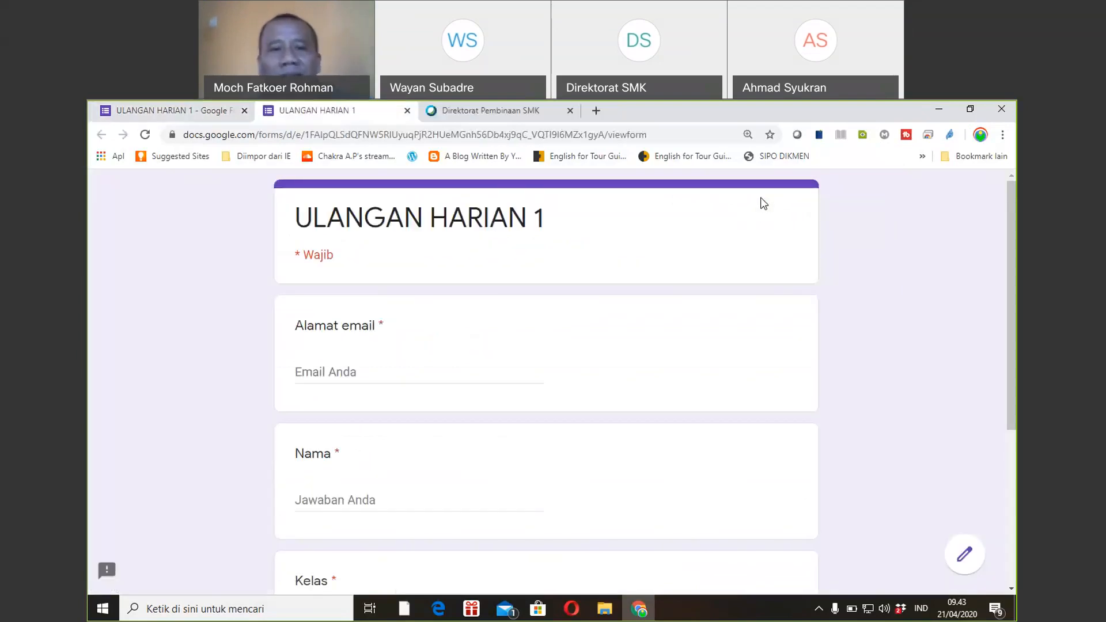
# In the preview, enter the suggested email, a student's name, and class VII A.
pyautogui.click(362, 372)
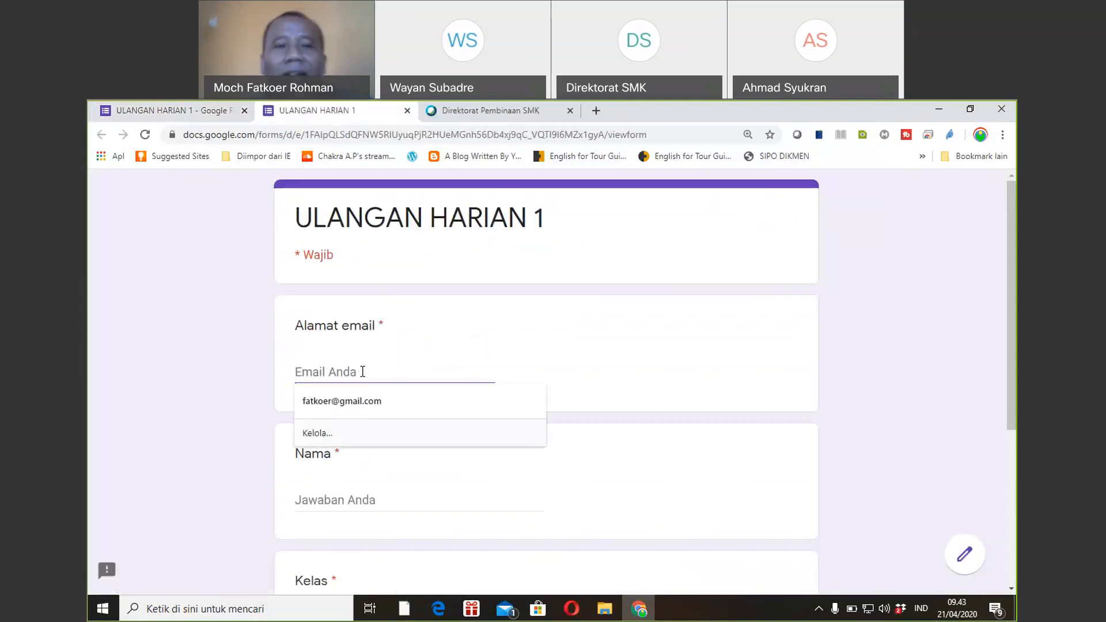
pyautogui.click(359, 393)
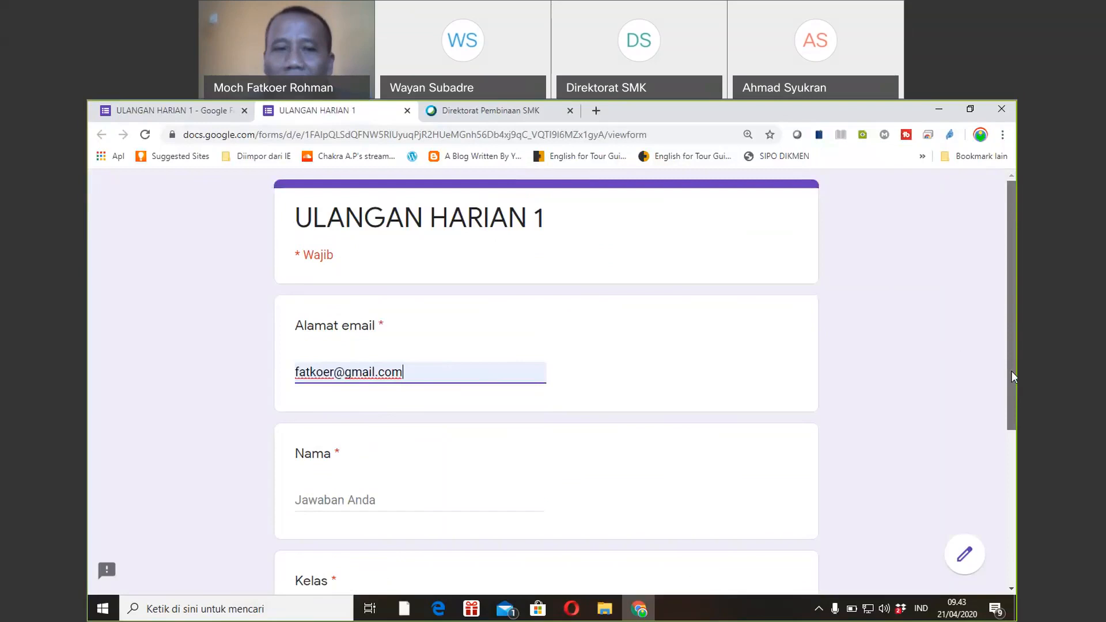
pyautogui.moveTo(1012, 371); pyautogui.dragTo(1002, 435)
pyautogui.click(377, 392)
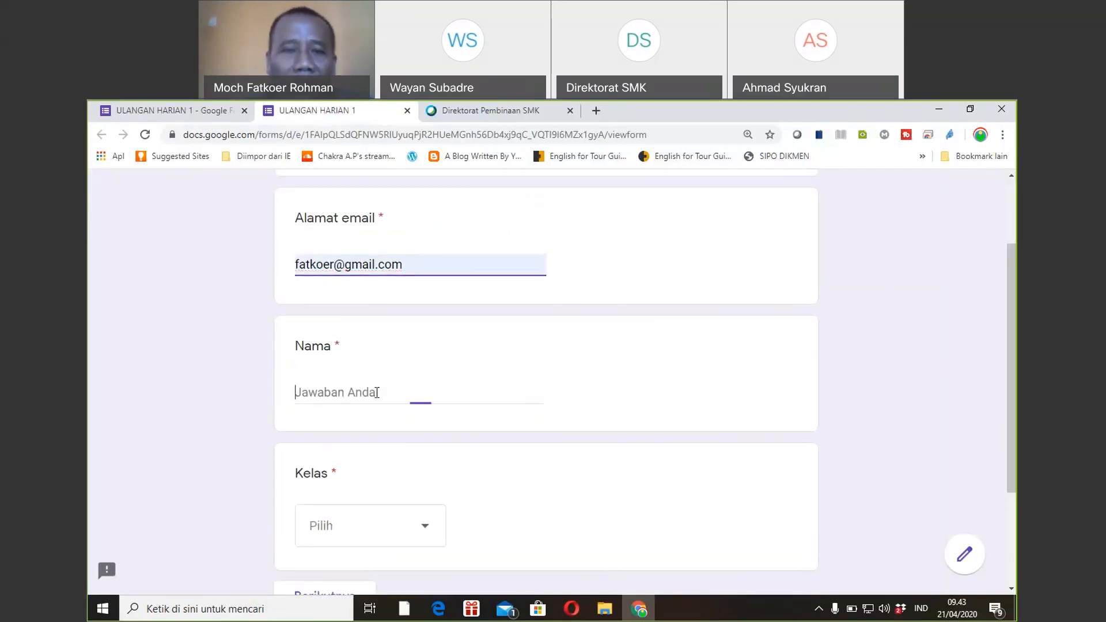
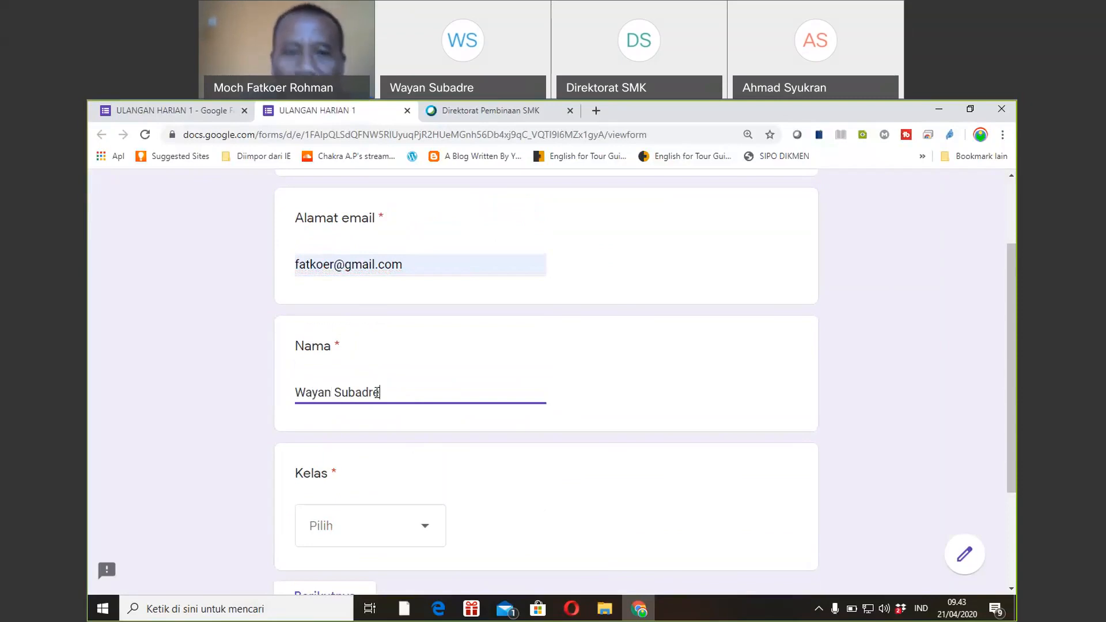
pyautogui.moveTo(1013, 330); pyautogui.dragTo(1007, 424)
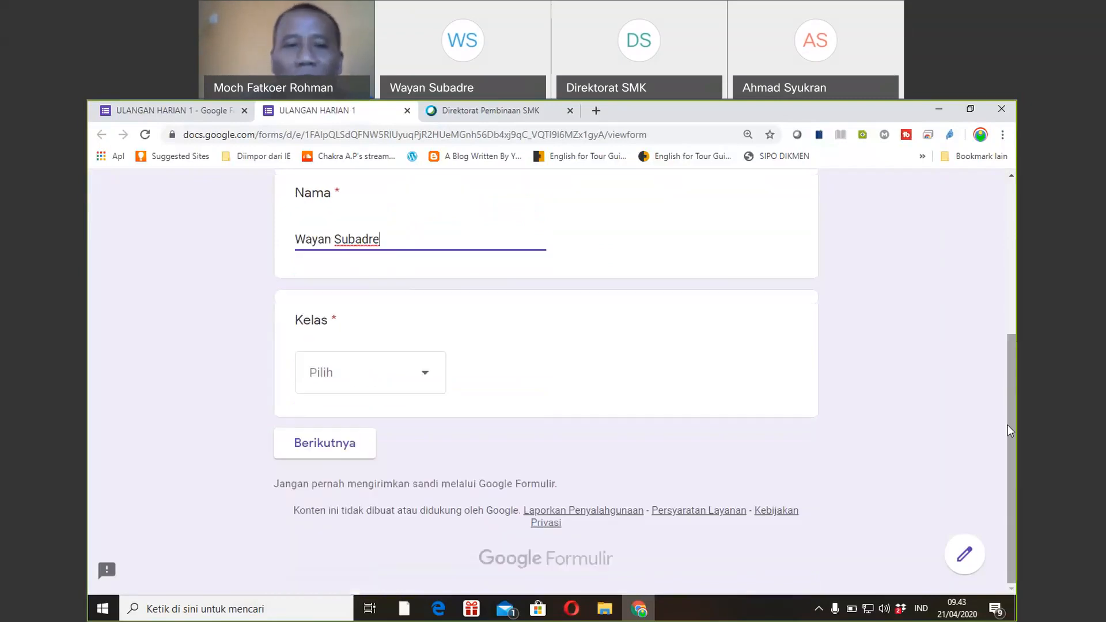
pyautogui.click(427, 379)
pyautogui.click(330, 429)
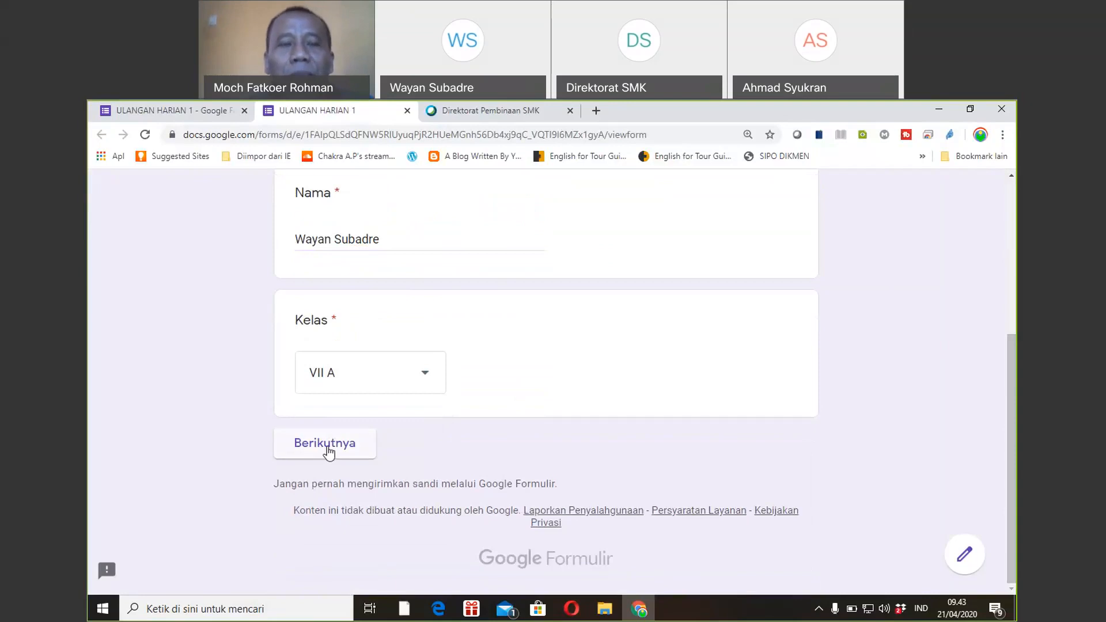
# Advance the preview to the SOAL question page, then return to the form editor.
pyautogui.click(327, 447)
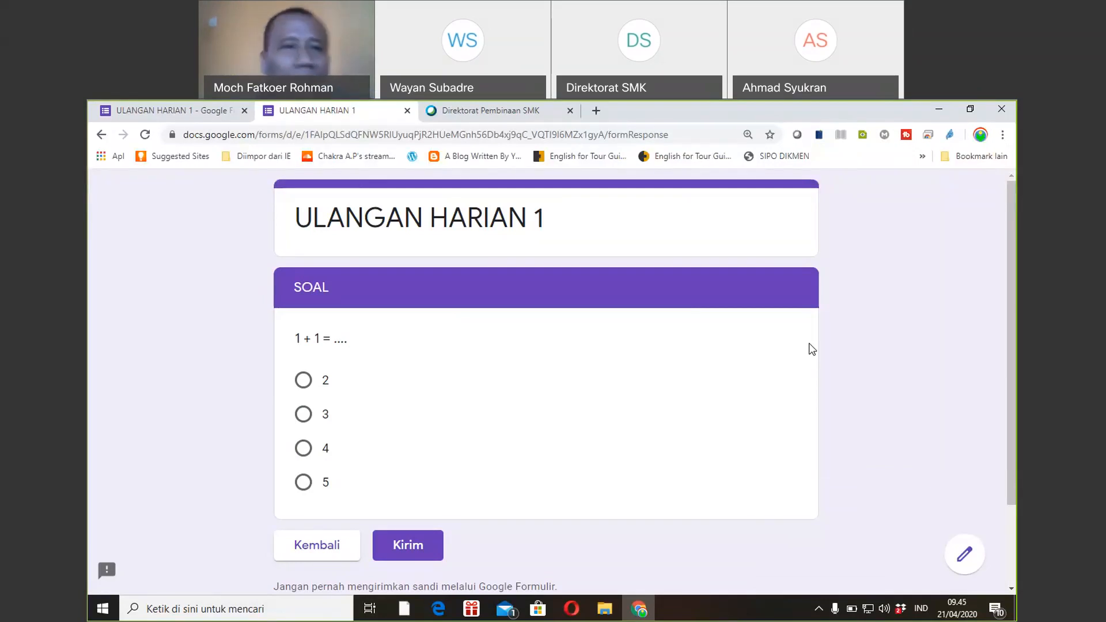
pyautogui.click(203, 106)
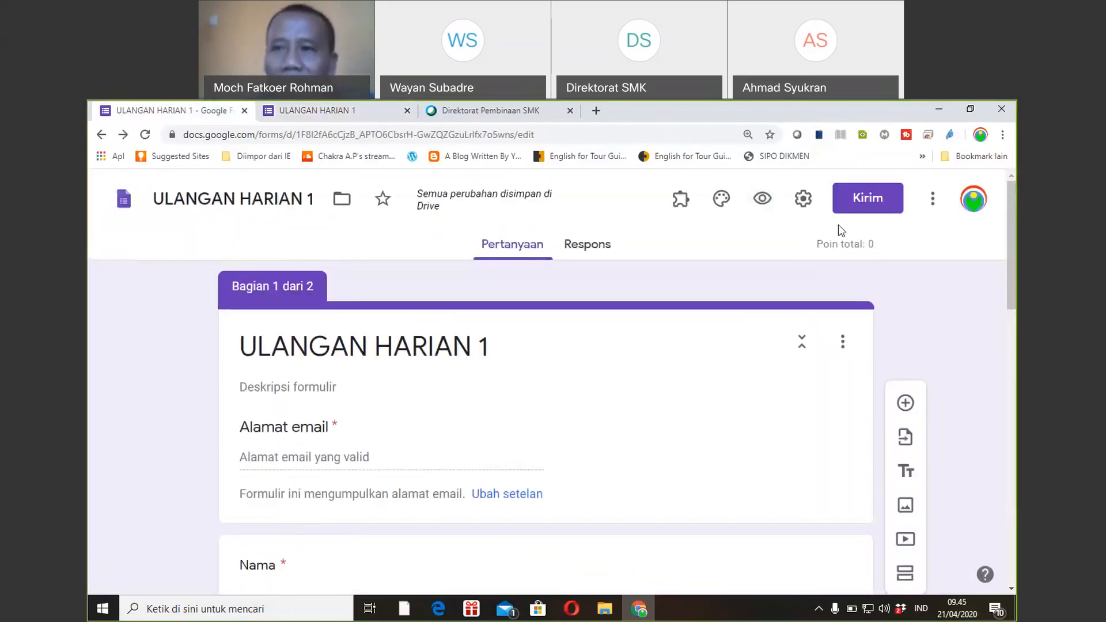
# Add a new section after the question and title it 'Petunjuk'.
pyautogui.moveTo(1008, 247); pyautogui.dragTo(1016, 213)
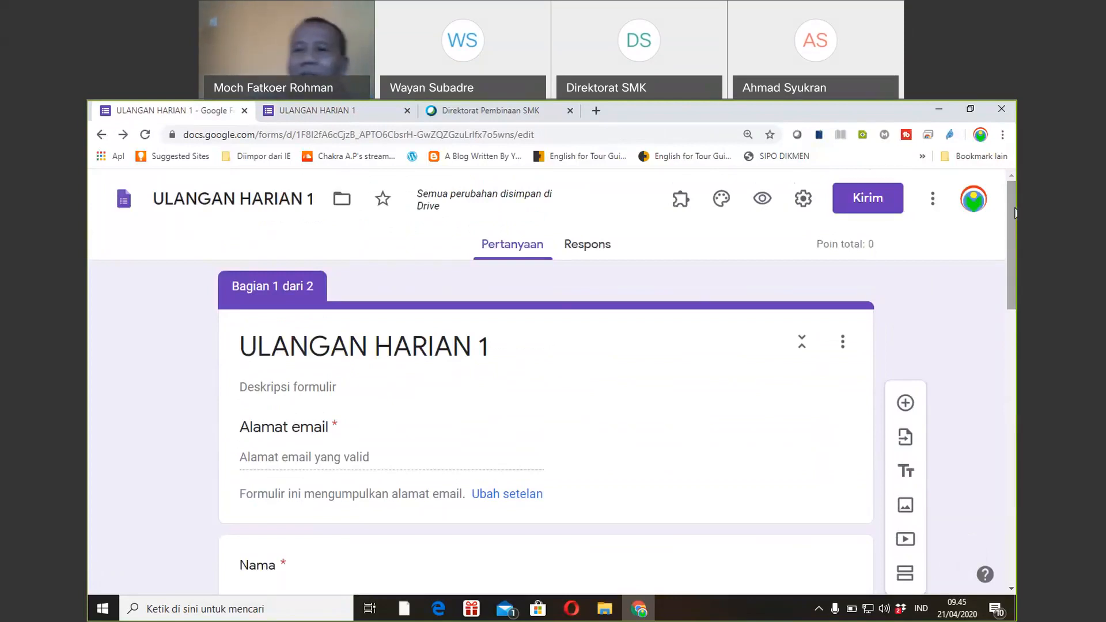
pyautogui.moveTo(1016, 214); pyautogui.dragTo(1012, 322)
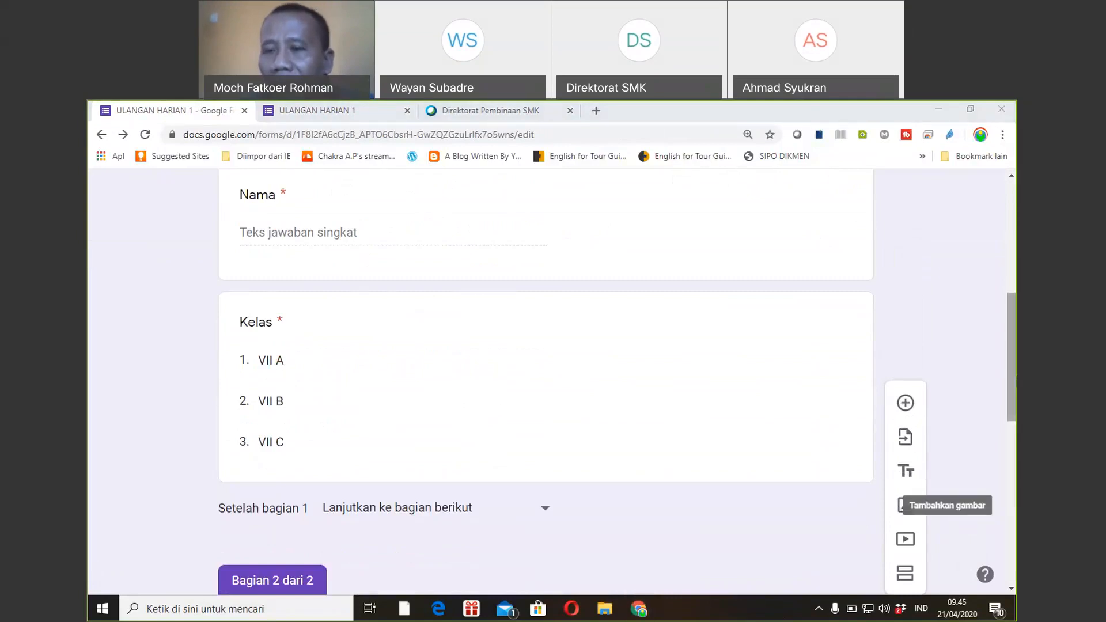
pyautogui.scroll(-3, 1011, 434)
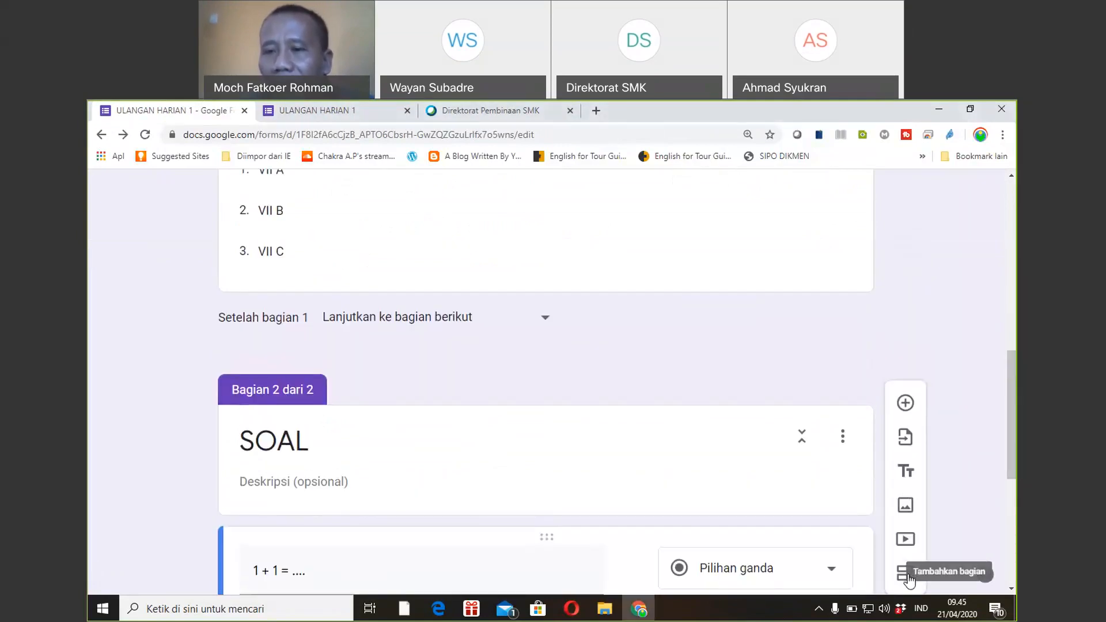
pyautogui.click(909, 581)
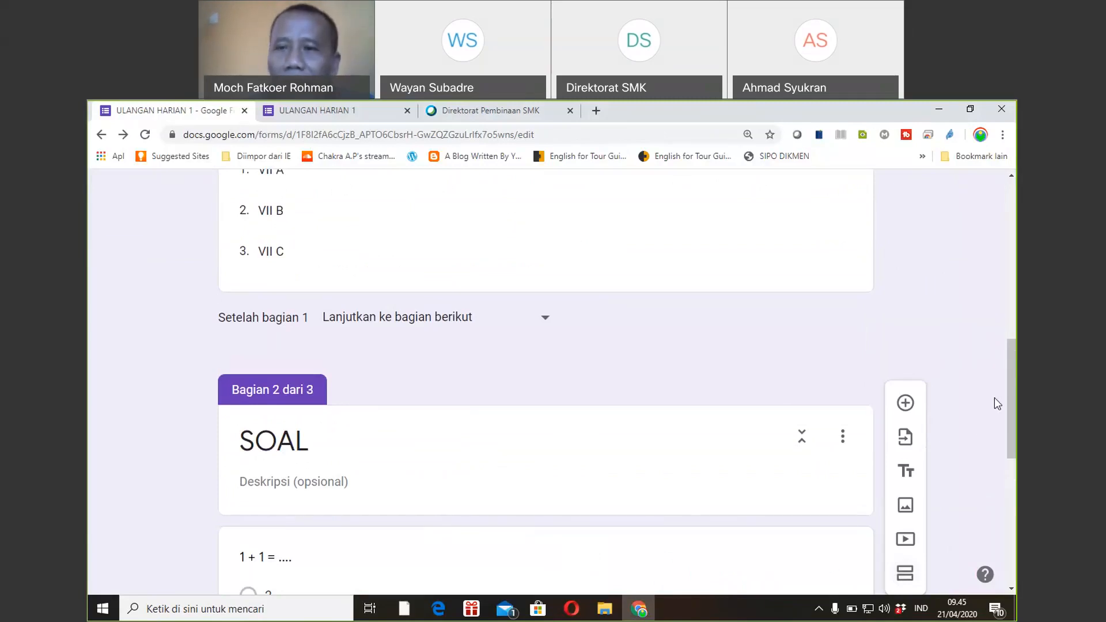
pyautogui.moveTo(1013, 402); pyautogui.dragTo(1012, 526)
pyautogui.moveTo(1012, 535); pyautogui.dragTo(1011, 534)
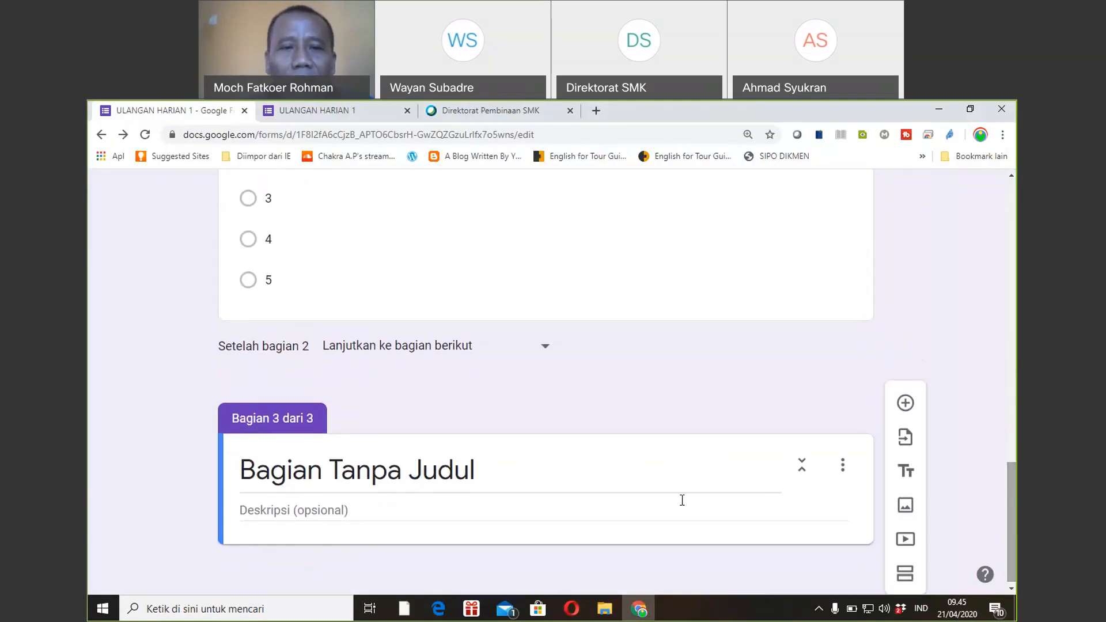
pyautogui.click(475, 469)
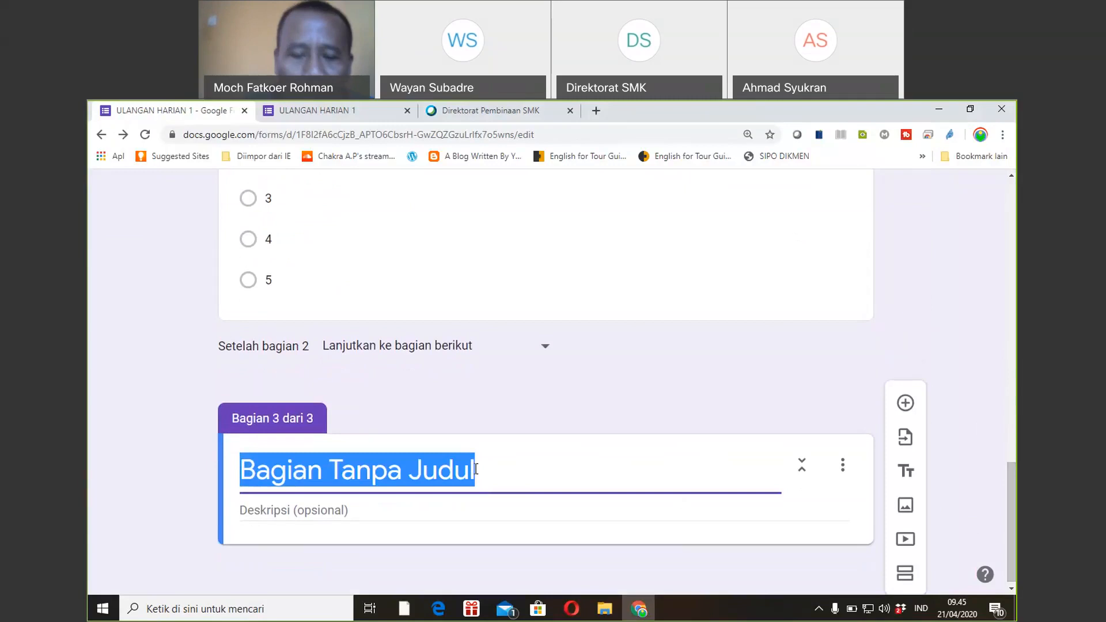
pyautogui.write('Petunjuk')
# Write the Petunjuk description as two lines, '1. ...' and '2. ...'.
pyautogui.click(338, 511)
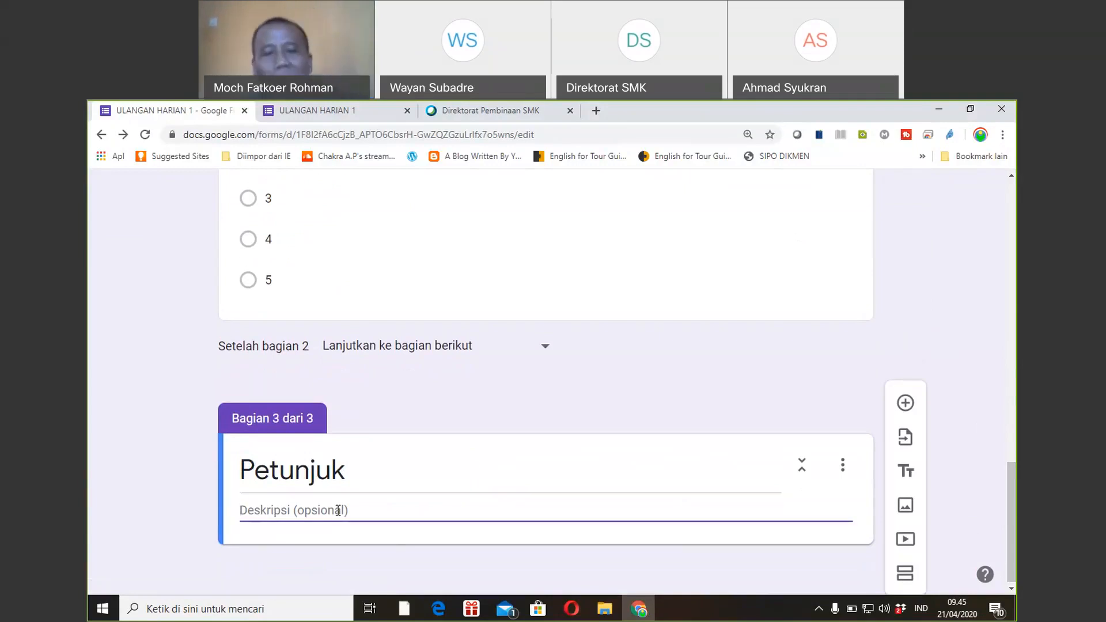
pyautogui.write('1. ...')
pyautogui.press('Return')
pyautogui.write('2.')
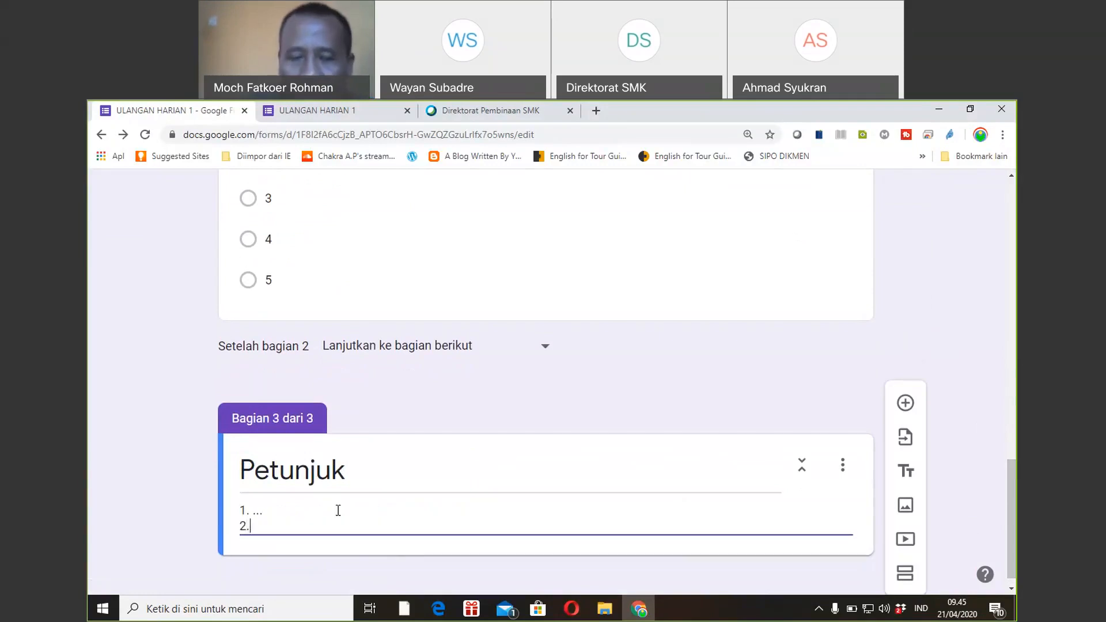
pyautogui.write(' ...')
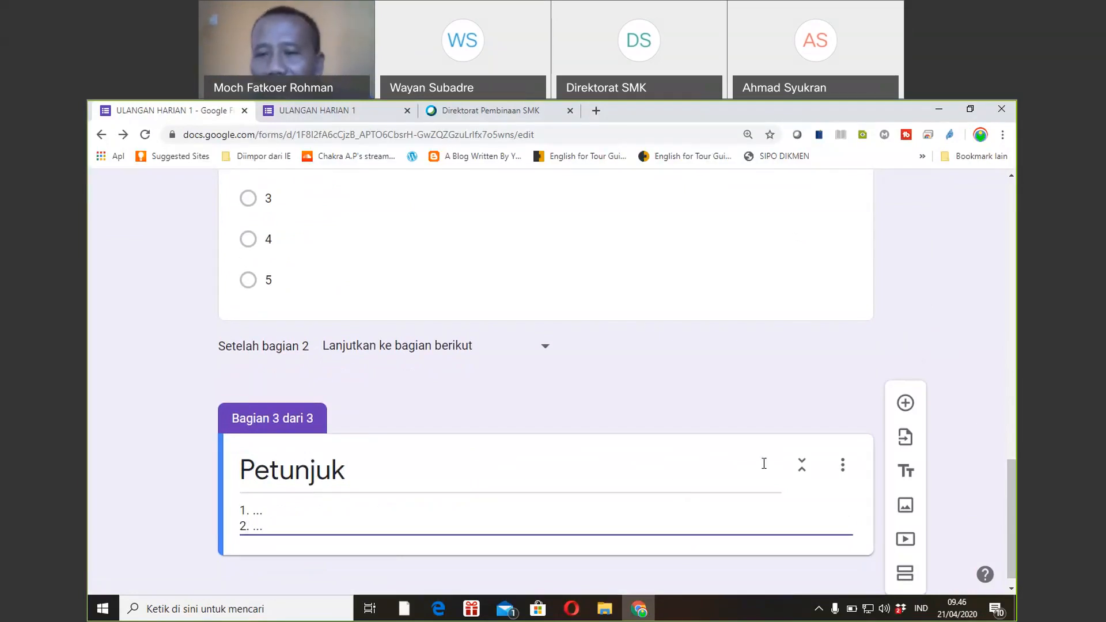
pyautogui.click(843, 468)
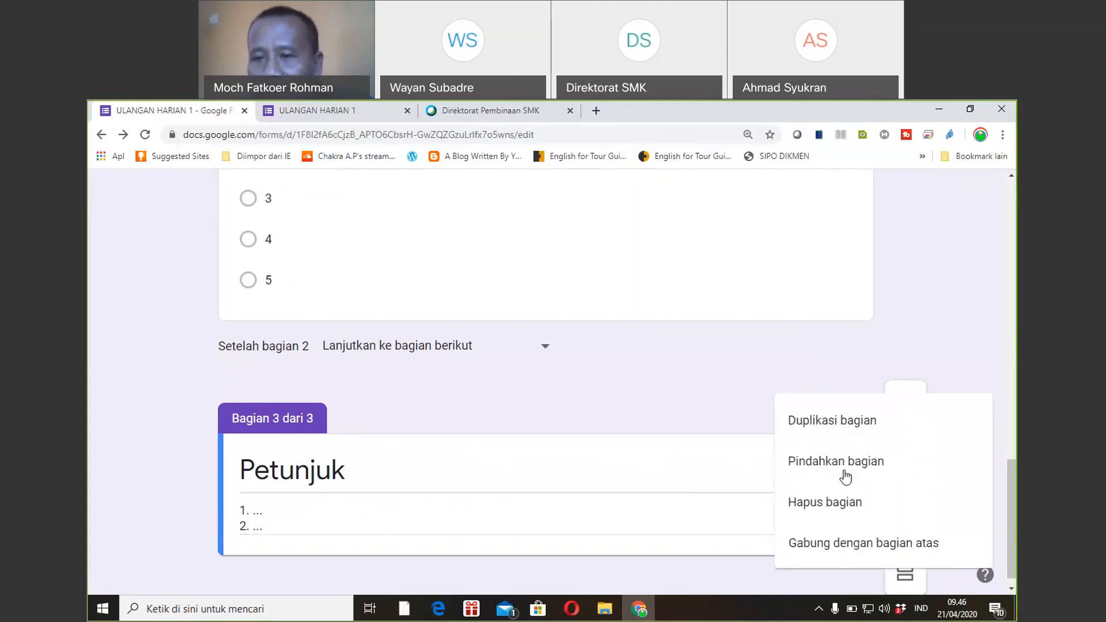
# Reorder the sections so Petunjuk comes first, ahead of ULANGAN HARIAN 1 and SOAL, and save.
pyautogui.click(712, 409)
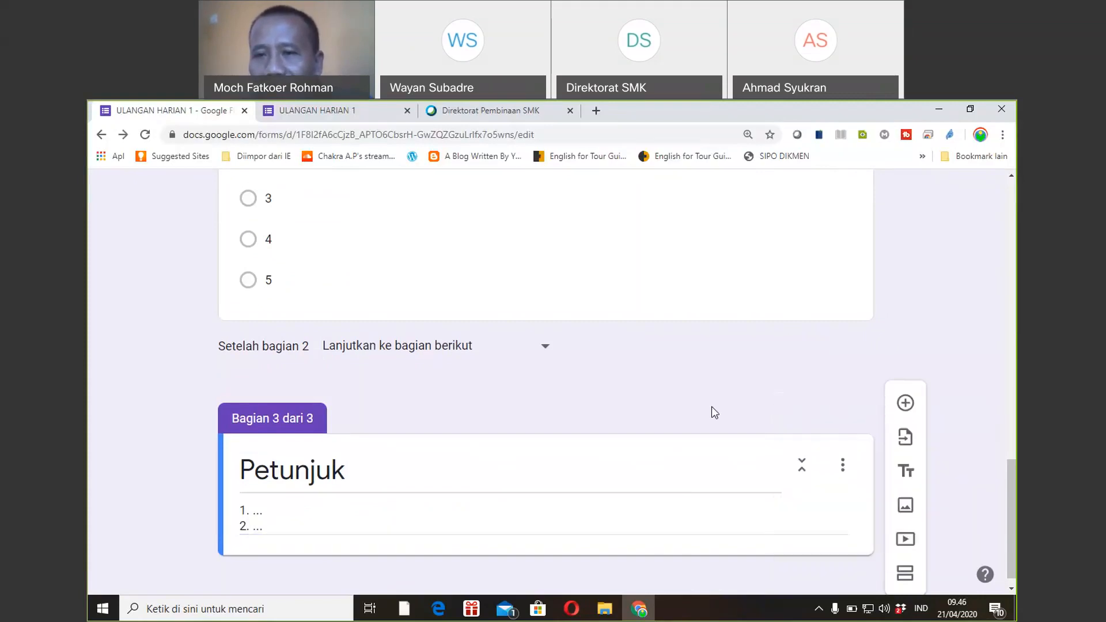
pyautogui.click(844, 472)
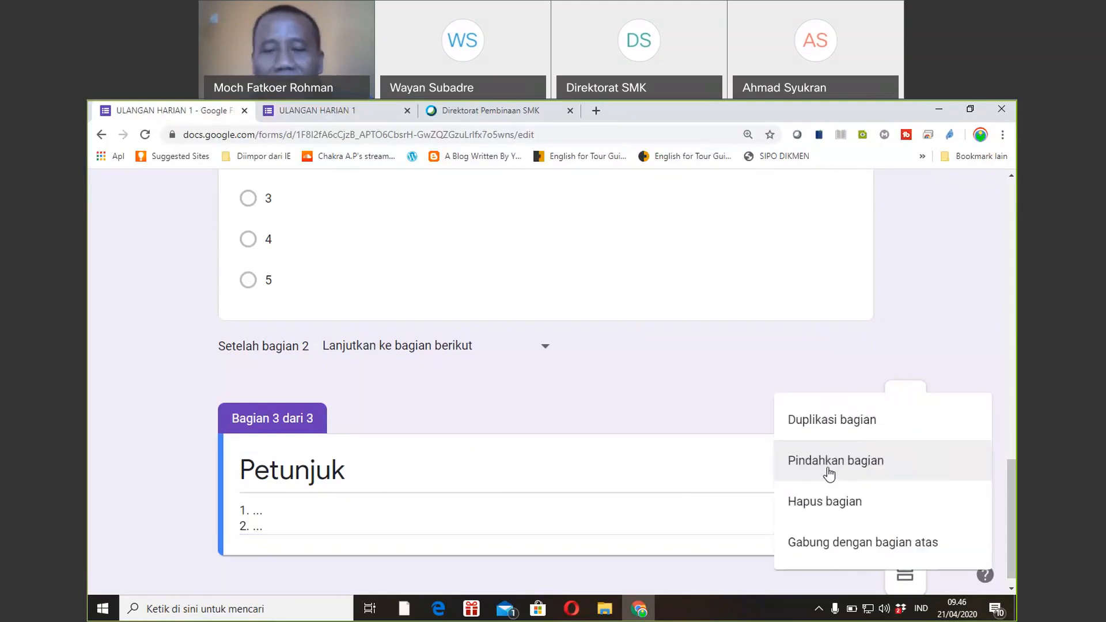
pyautogui.click(830, 474)
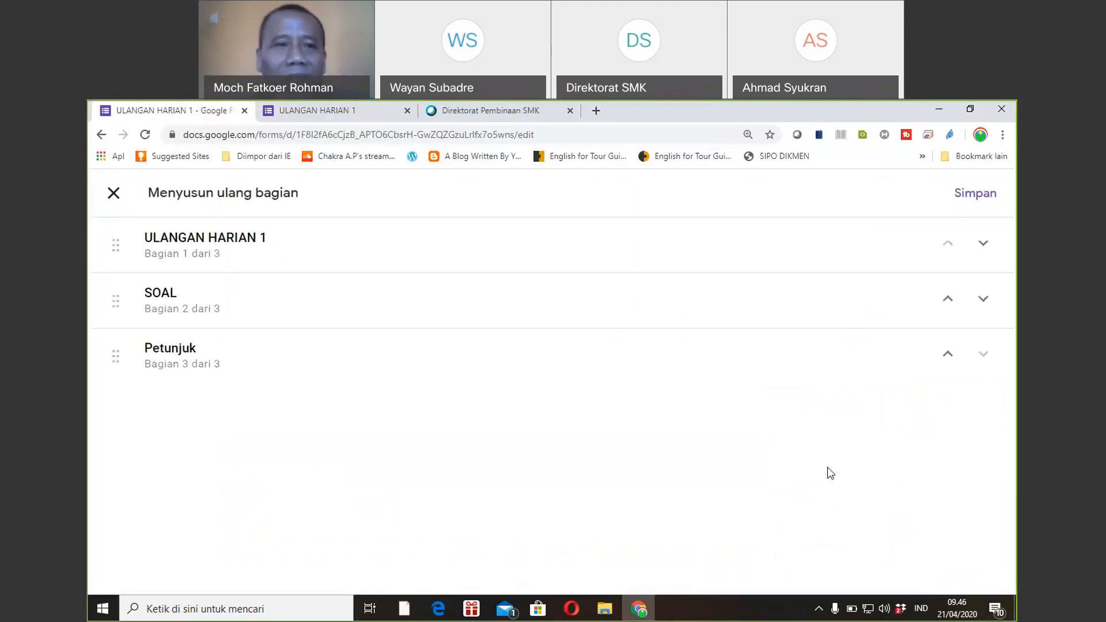
pyautogui.click(174, 220)
pyautogui.click(170, 291)
pyautogui.click(166, 241)
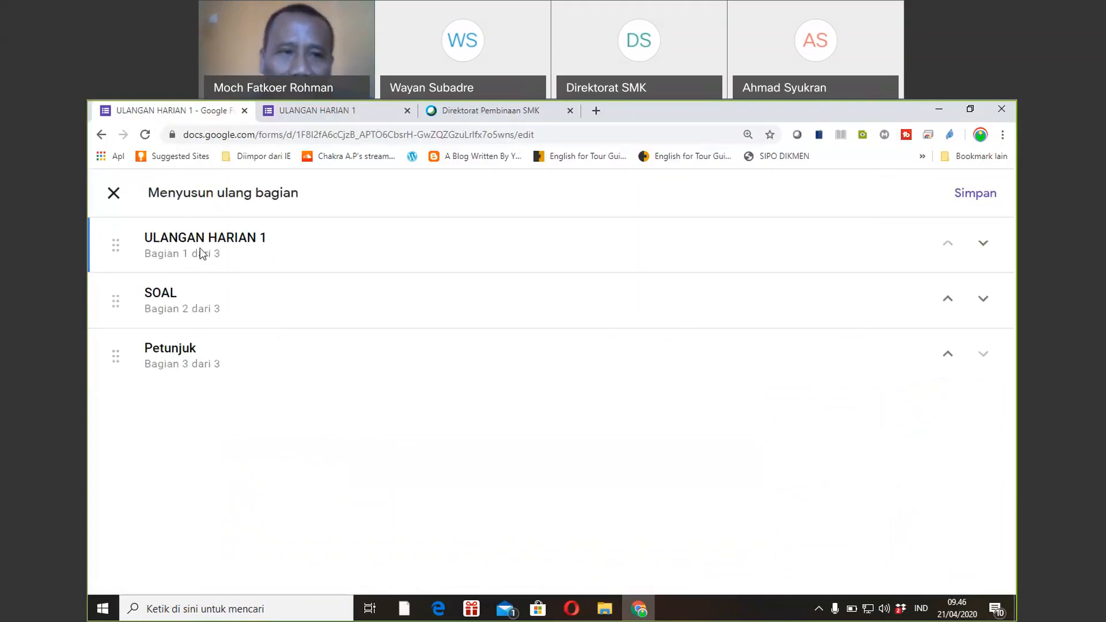
pyautogui.click(146, 294)
pyautogui.click(166, 368)
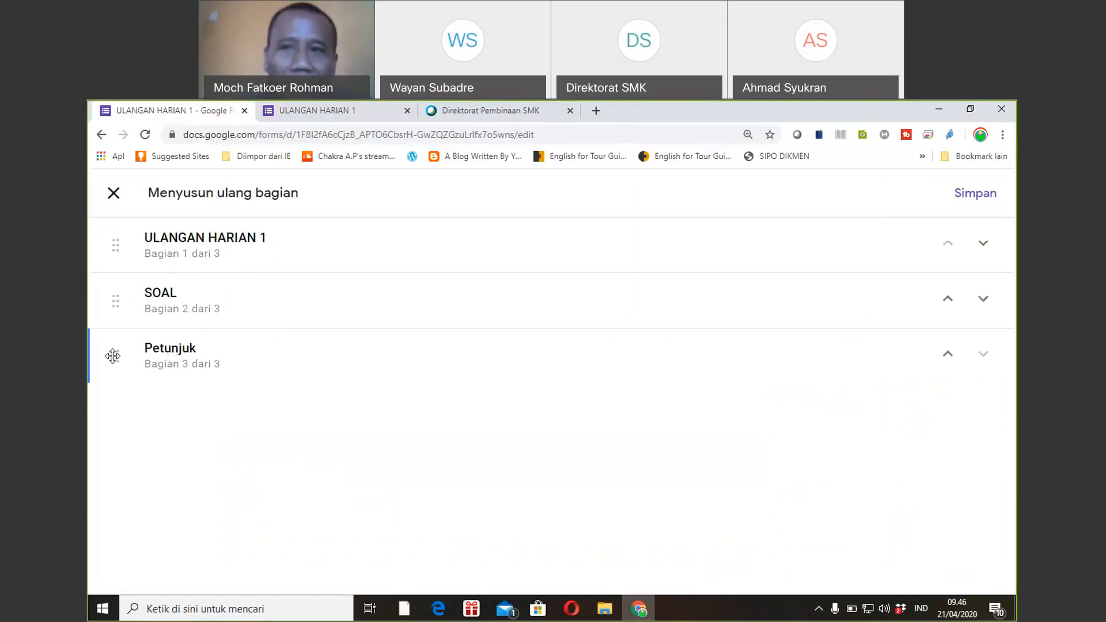
pyautogui.moveTo(113, 357); pyautogui.dragTo(128, 238)
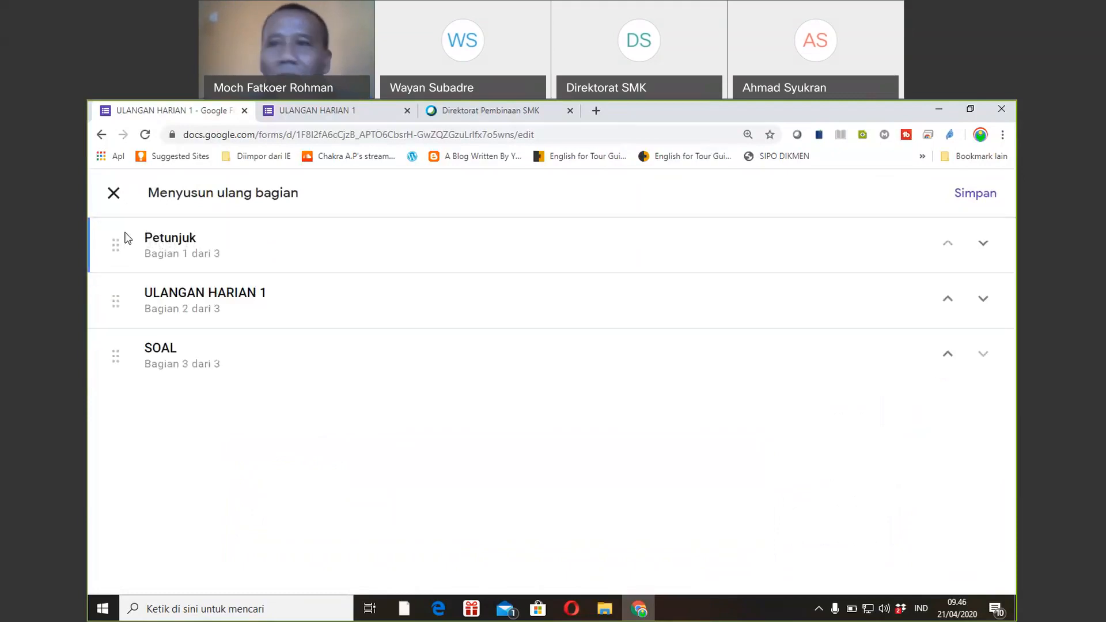
pyautogui.click(970, 202)
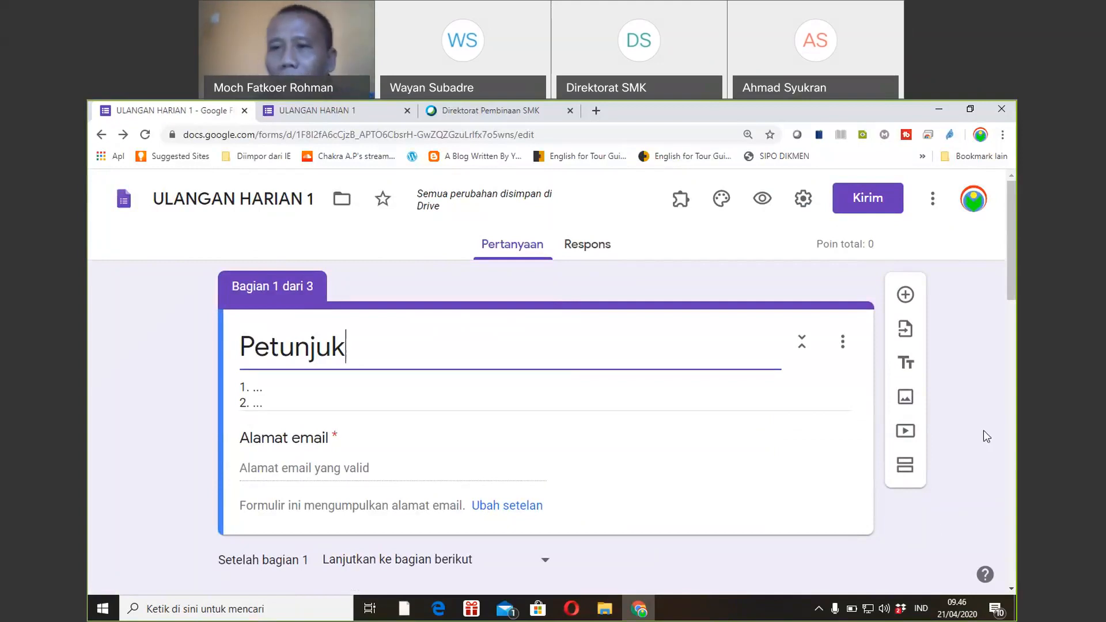
# Scroll the quiz form, then switch to the Direktorat Pembinaan SMK Cisco Webex tab.
pyautogui.moveTo(1015, 274)
pyautogui.mouseDown()
pyautogui.moveTo(1015, 305)
pyautogui.moveTo(1015, 278)
pyautogui.mouseUp()
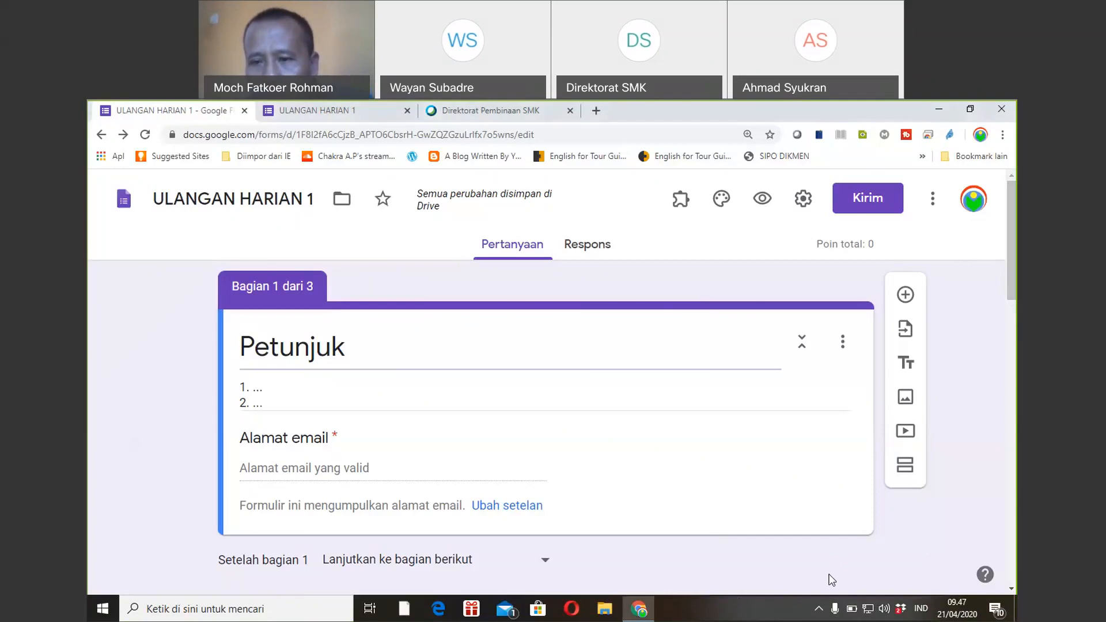
pyautogui.click(452, 109)
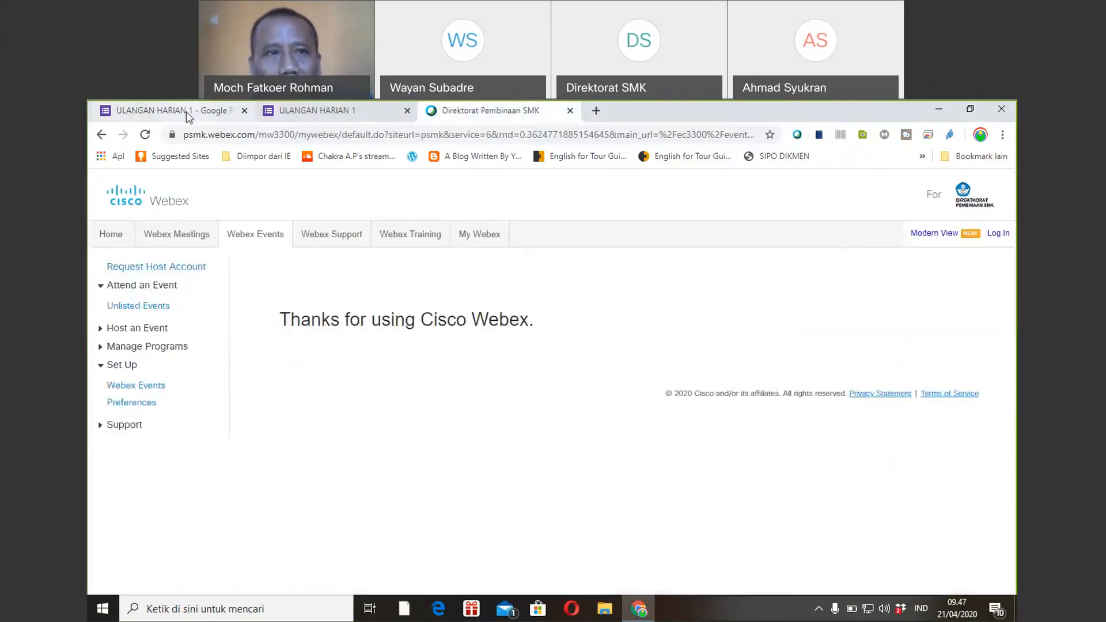
# Check the live ULANGAN HARIAN 1 form, then return to its editor tab and the address bar.
pyautogui.click(185, 112)
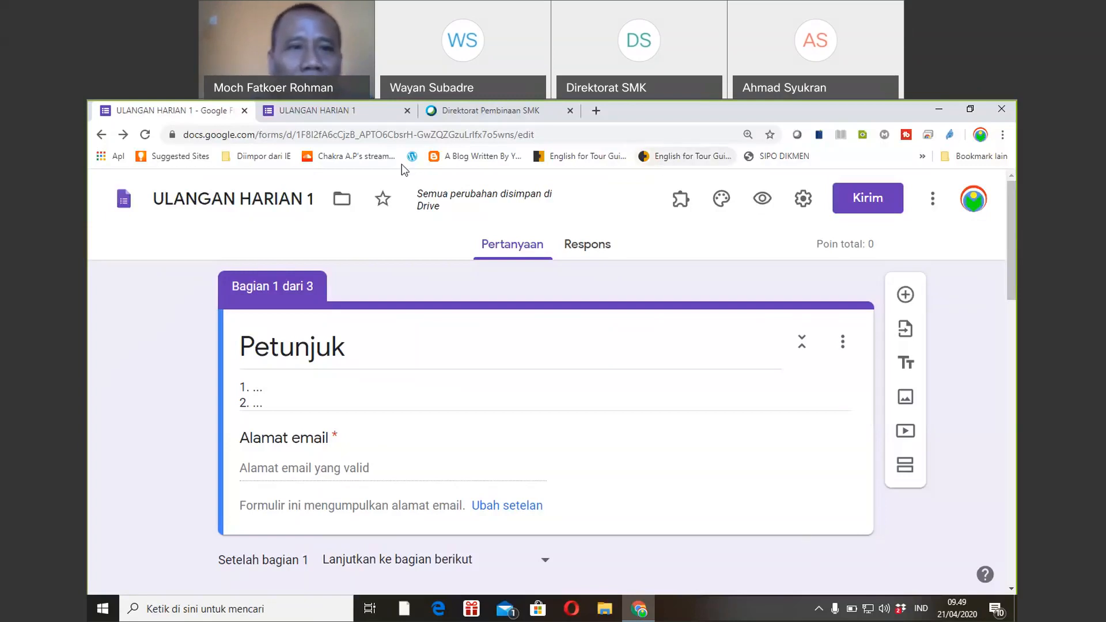
pyautogui.click(335, 115)
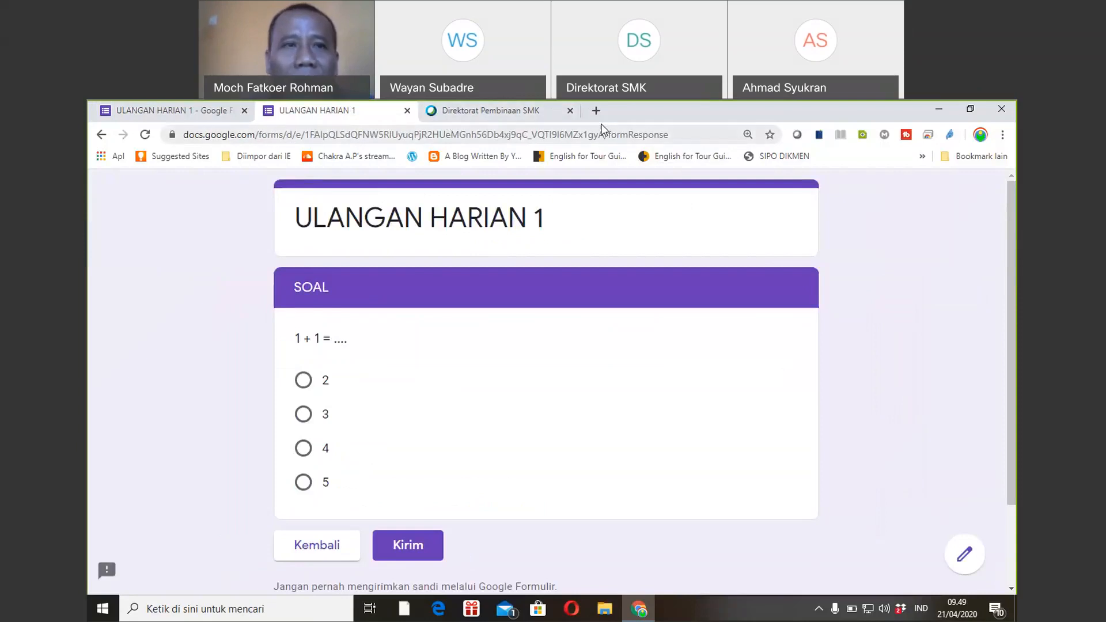
pyautogui.click(190, 110)
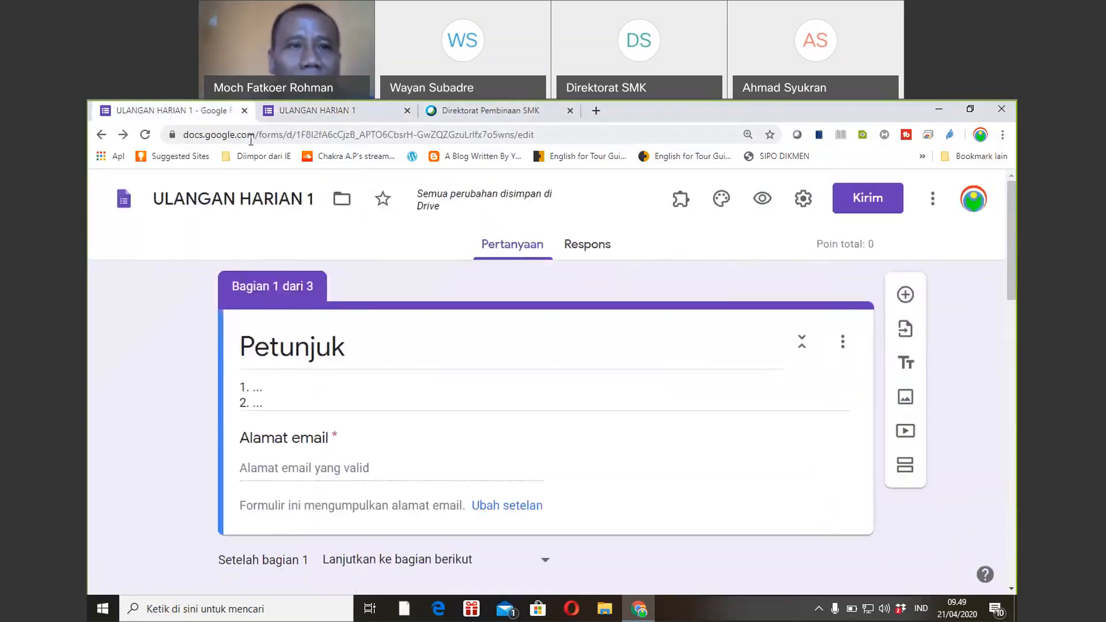
pyautogui.click(251, 139)
# Go to forms.google.com and start a new blank form.
pyautogui.write('form')
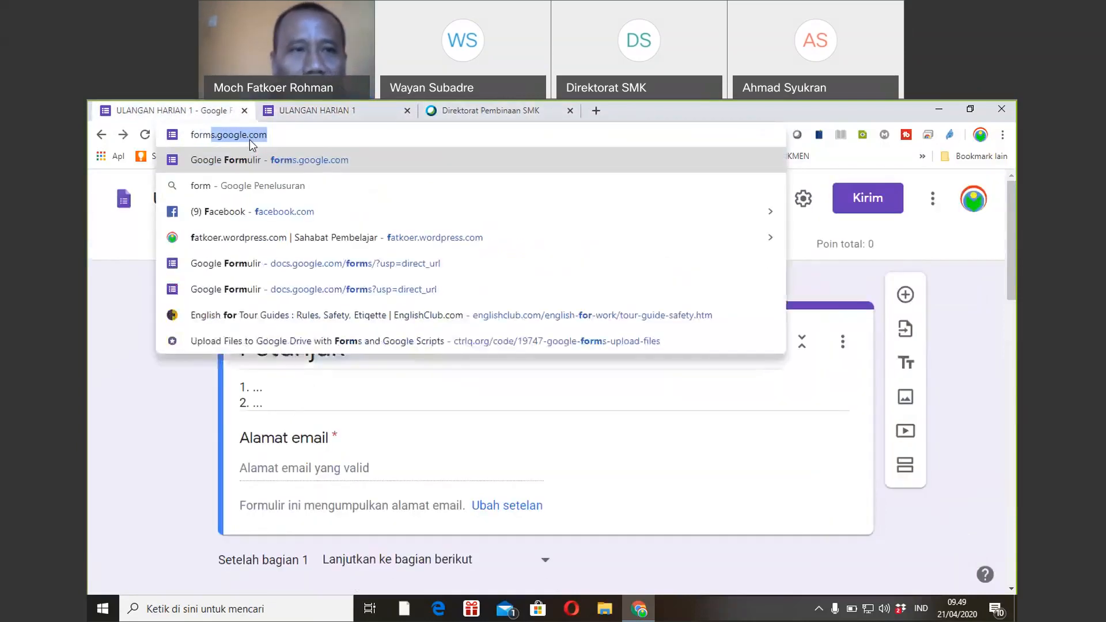
pyautogui.press('Right')
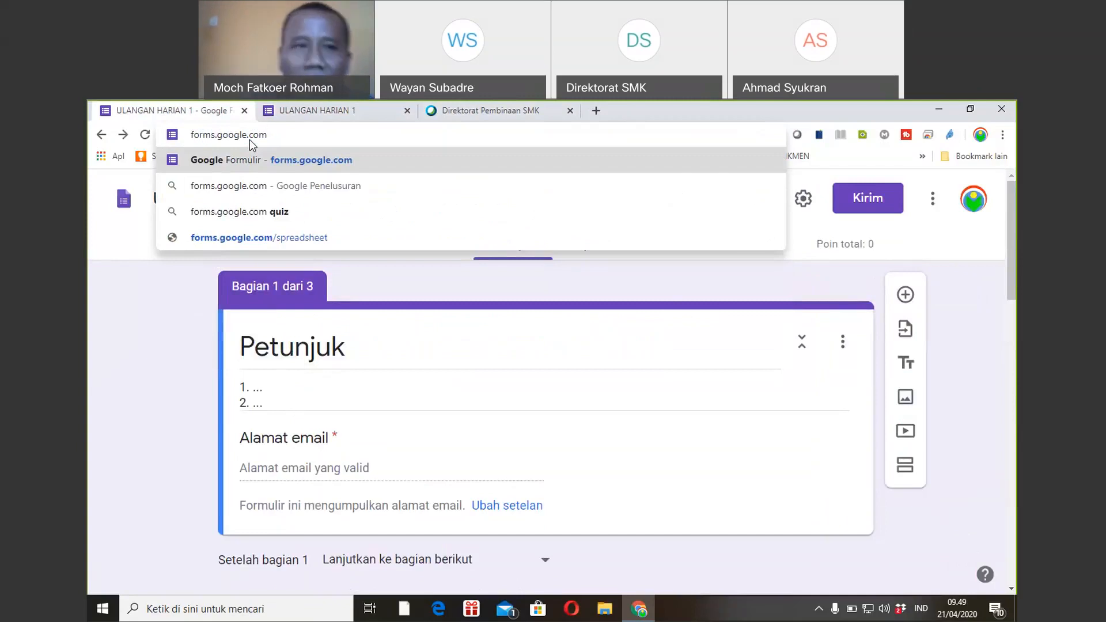
pyautogui.press('Return')
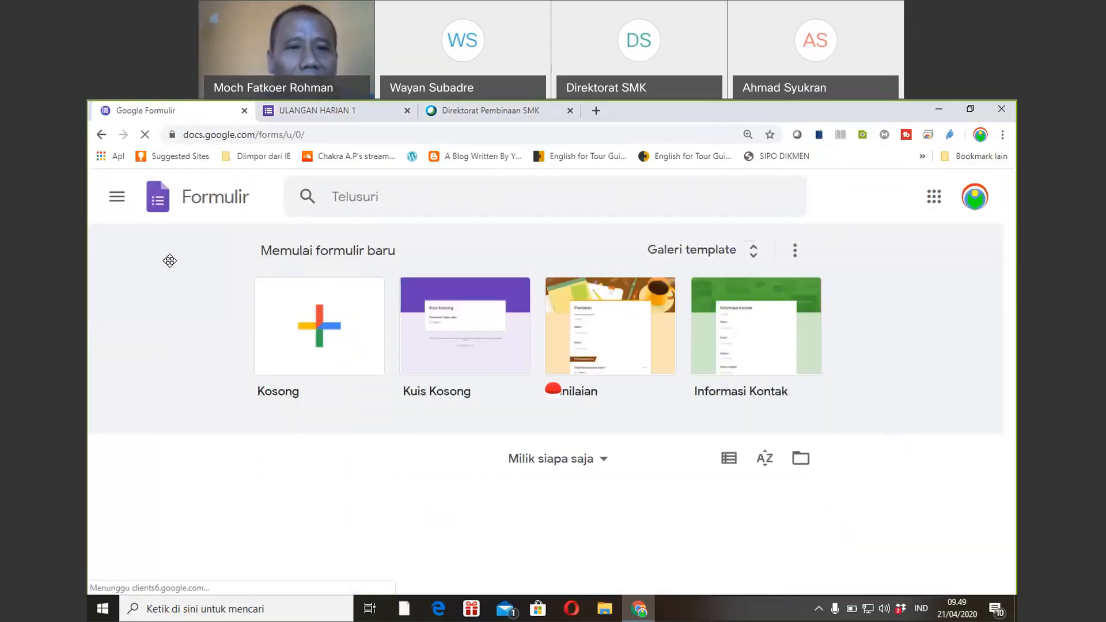
pyautogui.click(327, 334)
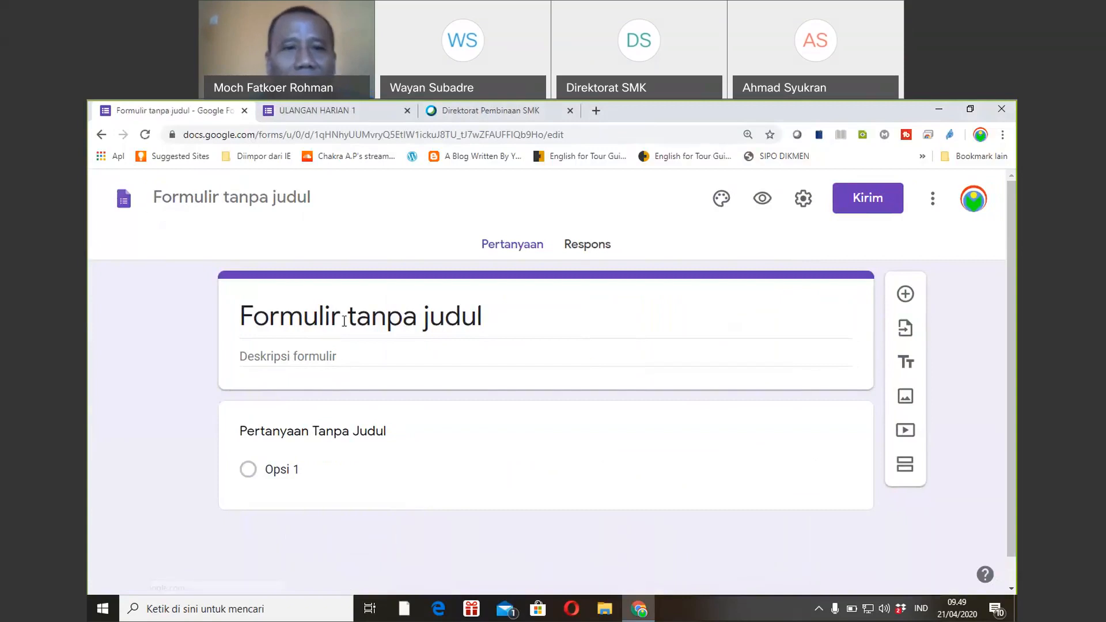
# Title the form 'INSTRUMEN MONITORING KBM DARING' and begin editing its first question.
pyautogui.click(345, 321)
pyautogui.press('BackSpace')
pyautogui.write('INs')
pyautogui.press('BackSpace')
pyautogui.write('STRUMEN MONITORING KBM DAR')
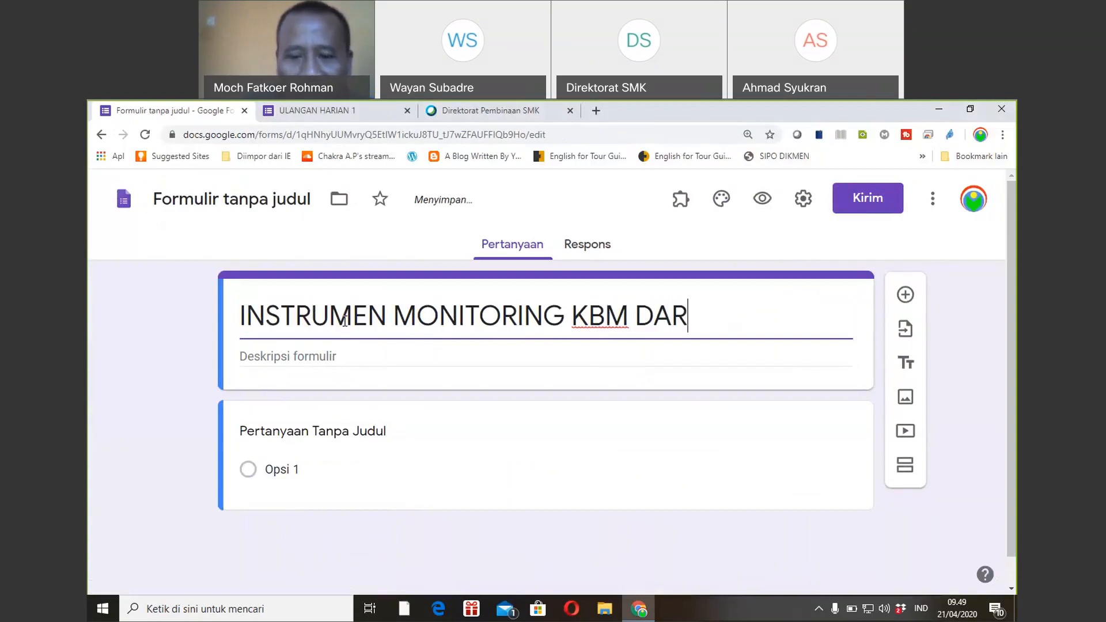
pyautogui.write('ING')
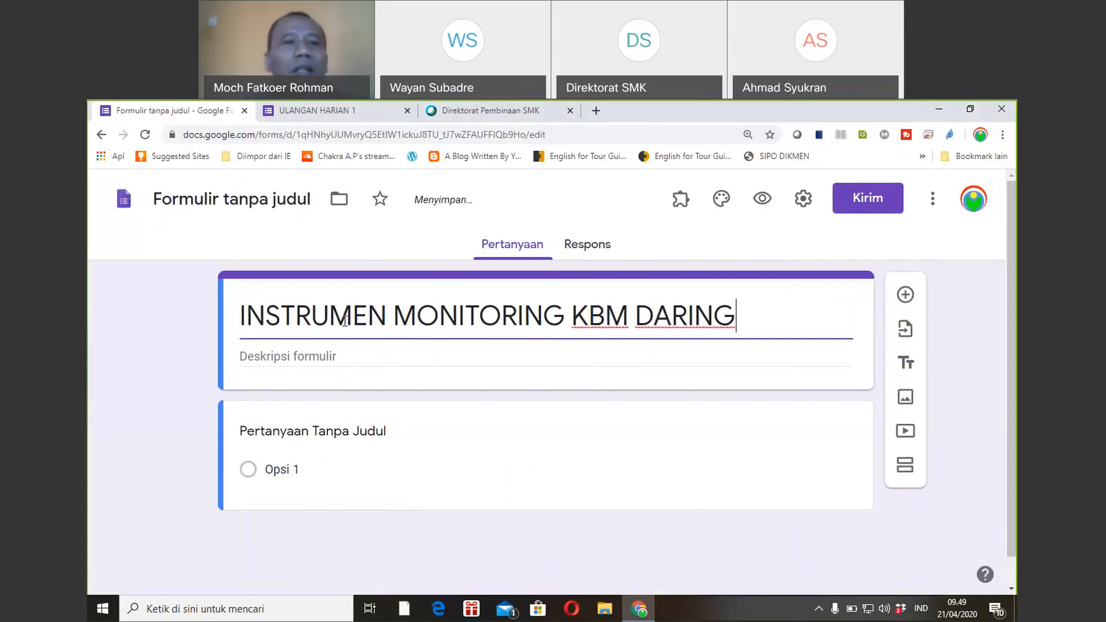
pyautogui.click(249, 202)
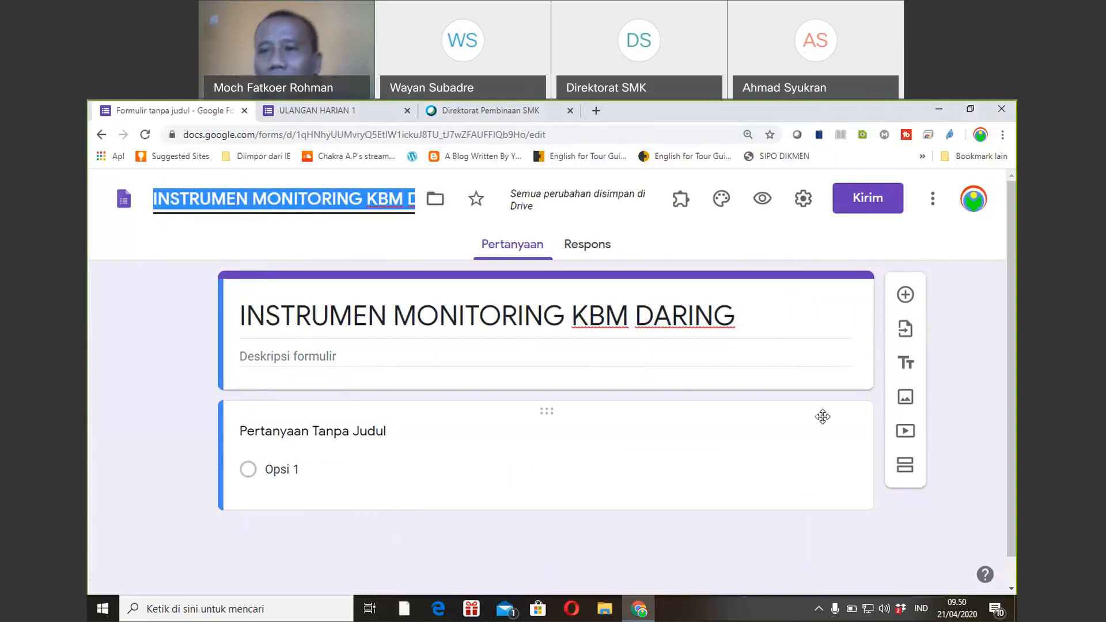
pyautogui.moveTo(1009, 368); pyautogui.dragTo(1002, 398)
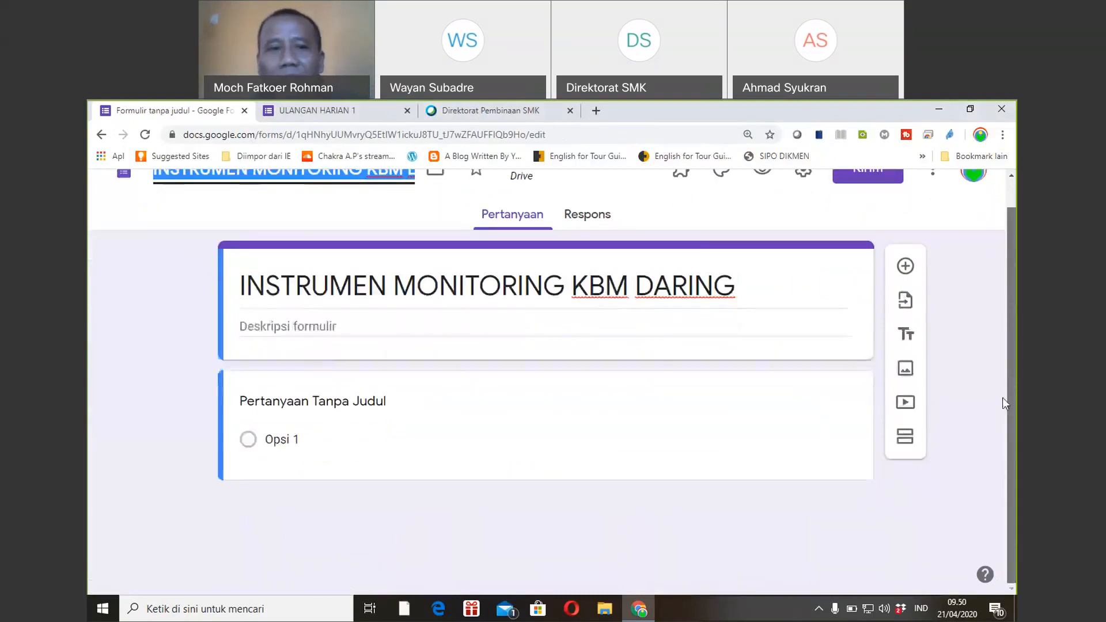
pyautogui.click(405, 402)
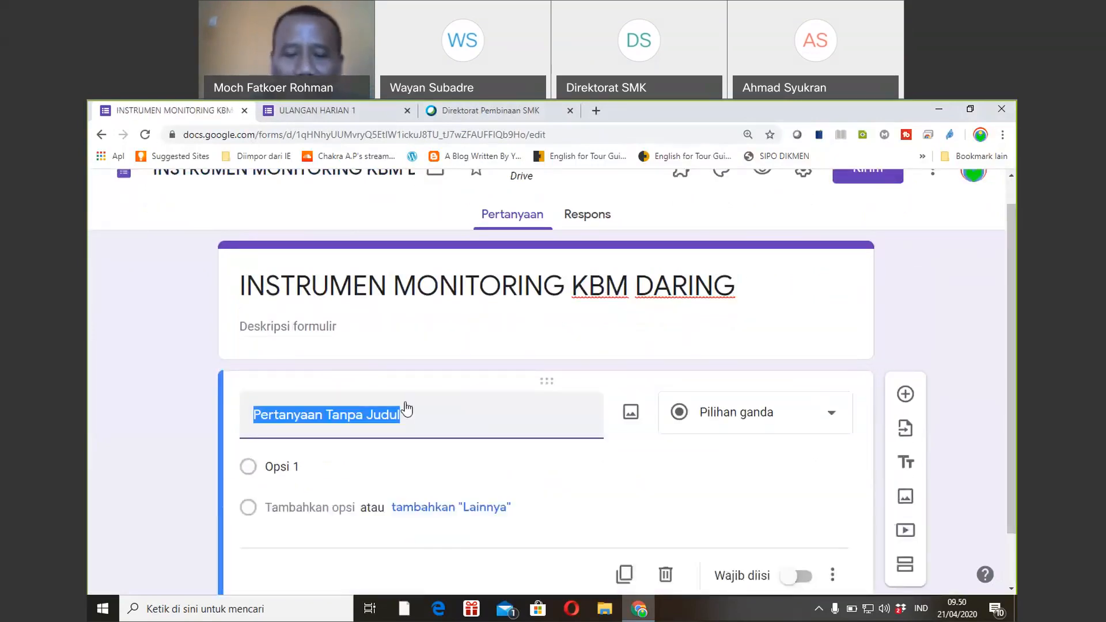
# Name the first question 'Nama Sekolah' and make it required.
pyautogui.write('Nama Se')
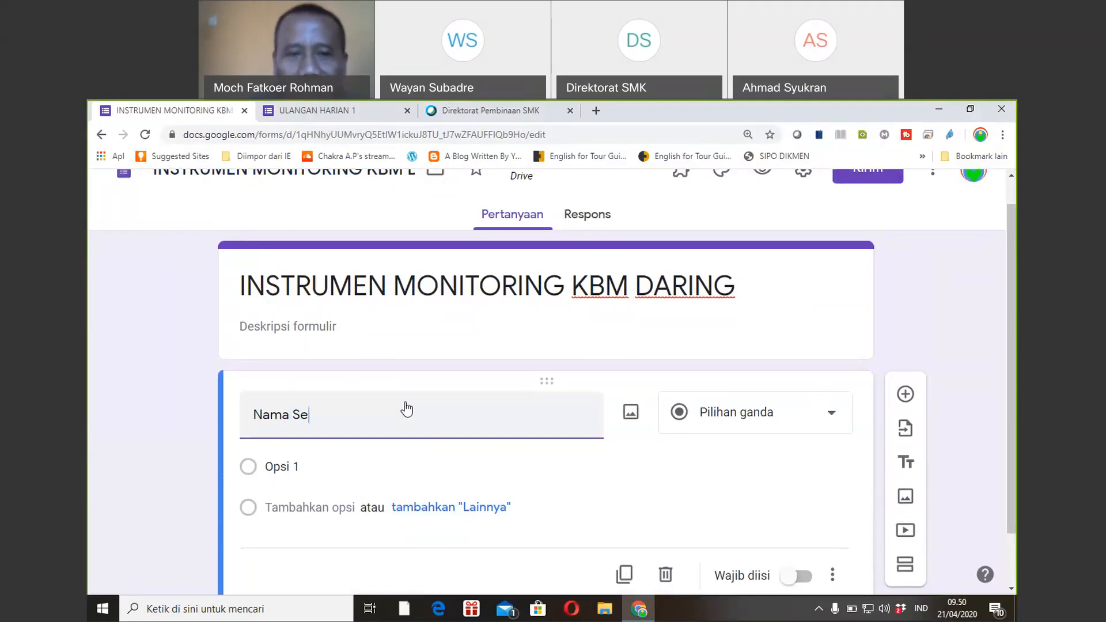
pyautogui.write('kolah')
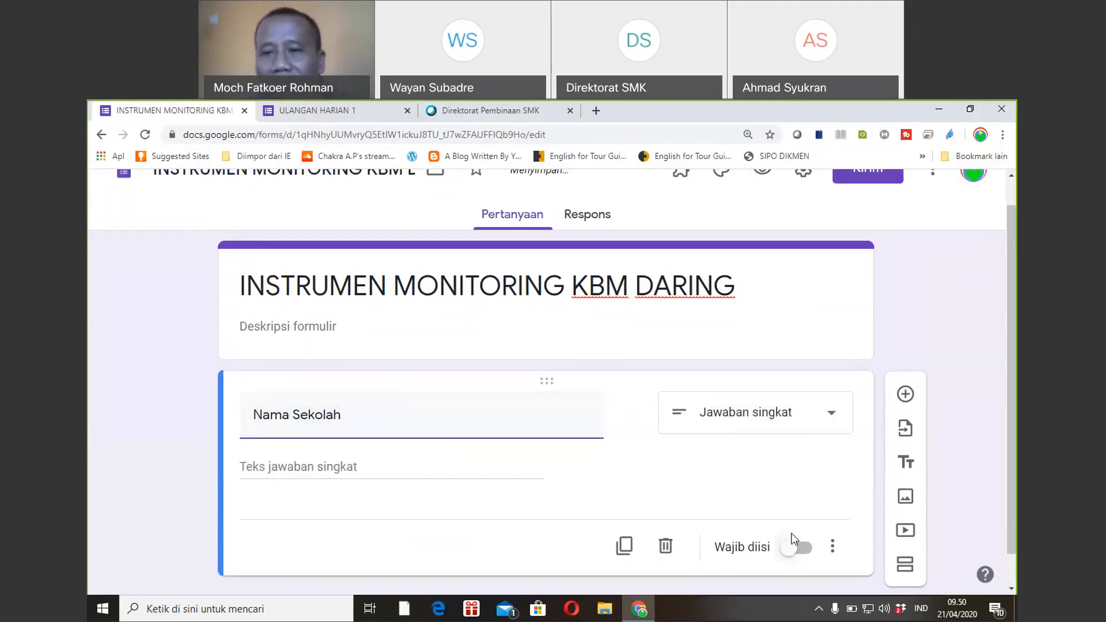
pyautogui.click(793, 554)
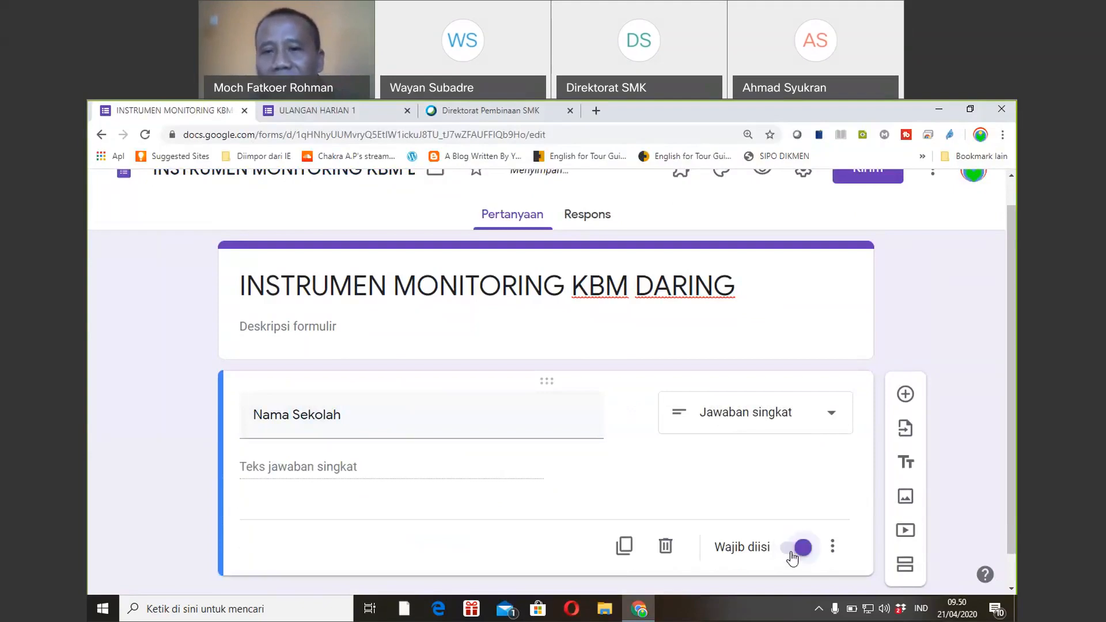
pyautogui.scroll(-1, 922, 380)
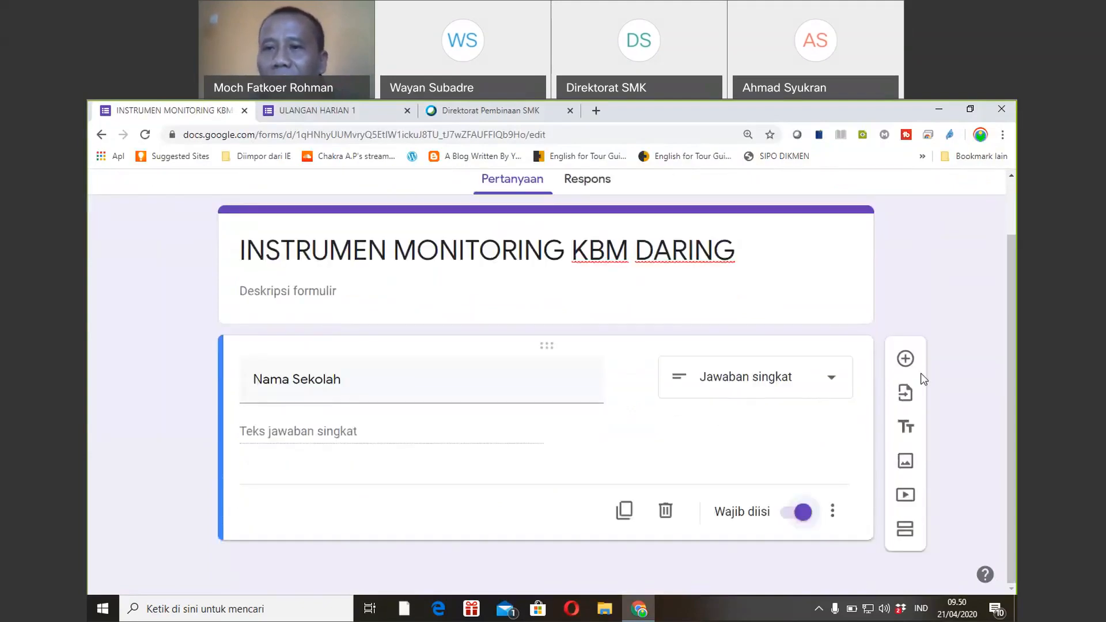
# Add a second short-answer question titled 'Kecamatan'.
pyautogui.click(905, 358)
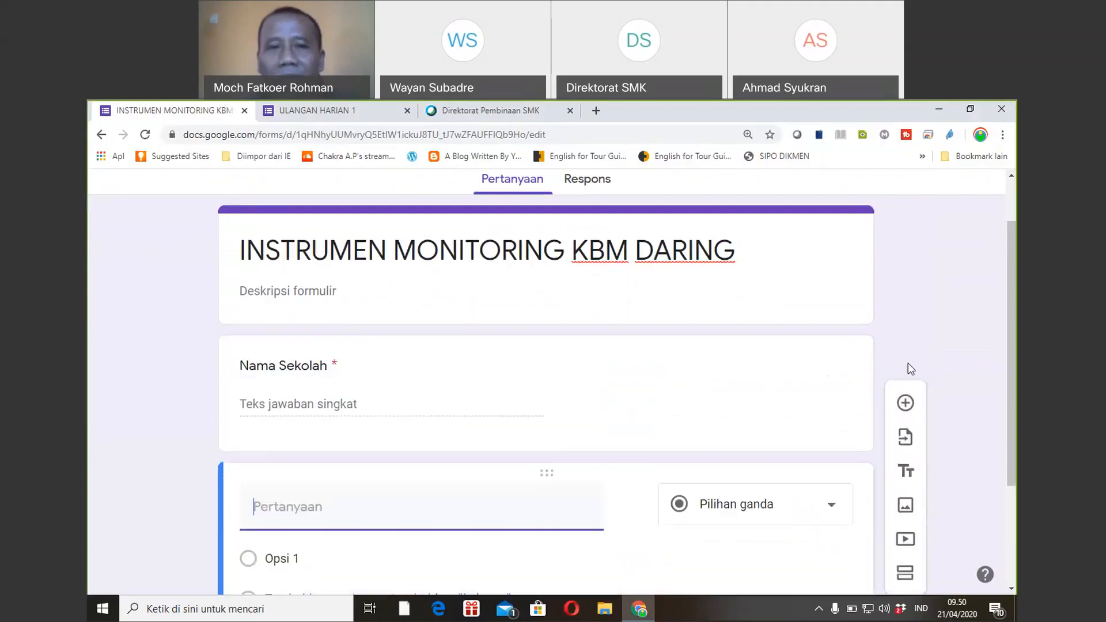
pyautogui.scroll(-2, 1012, 365)
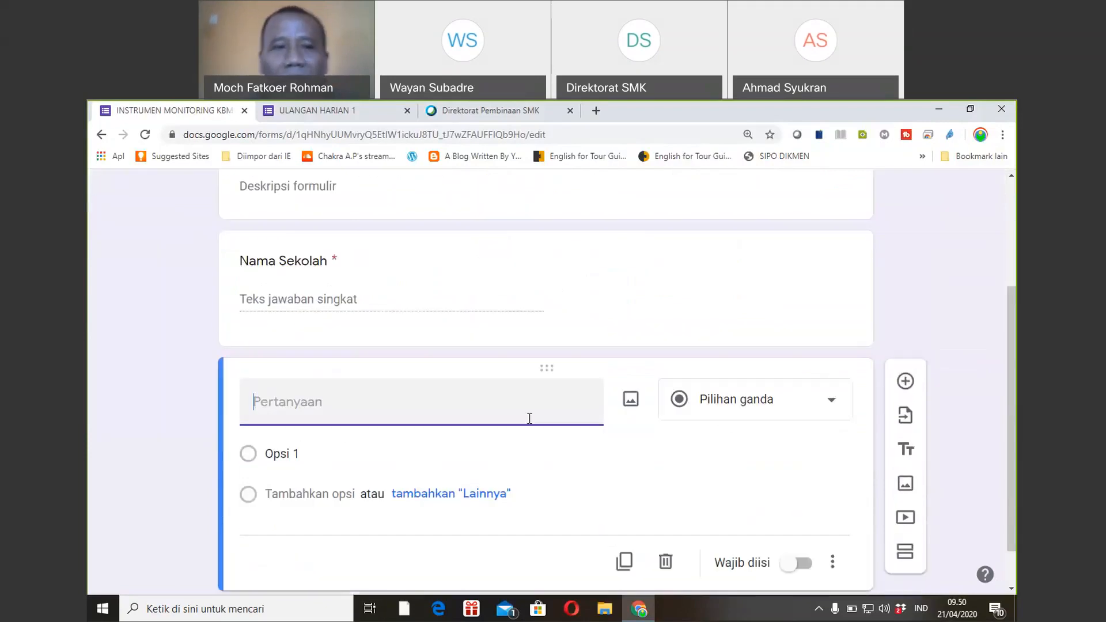
pyautogui.write('Ala')
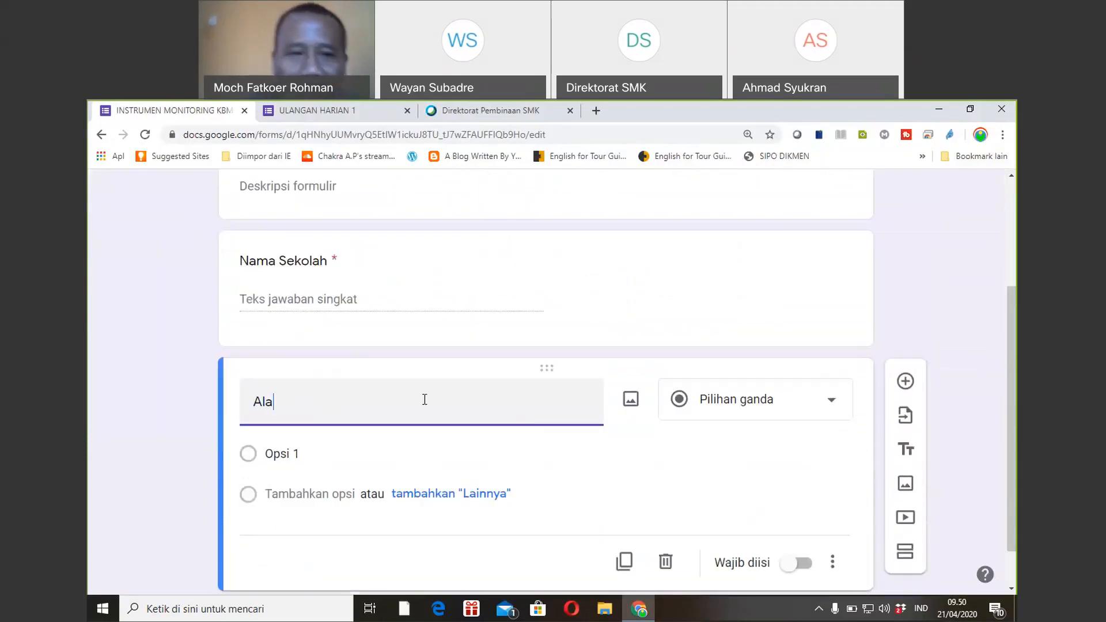
pyautogui.write('mat ')
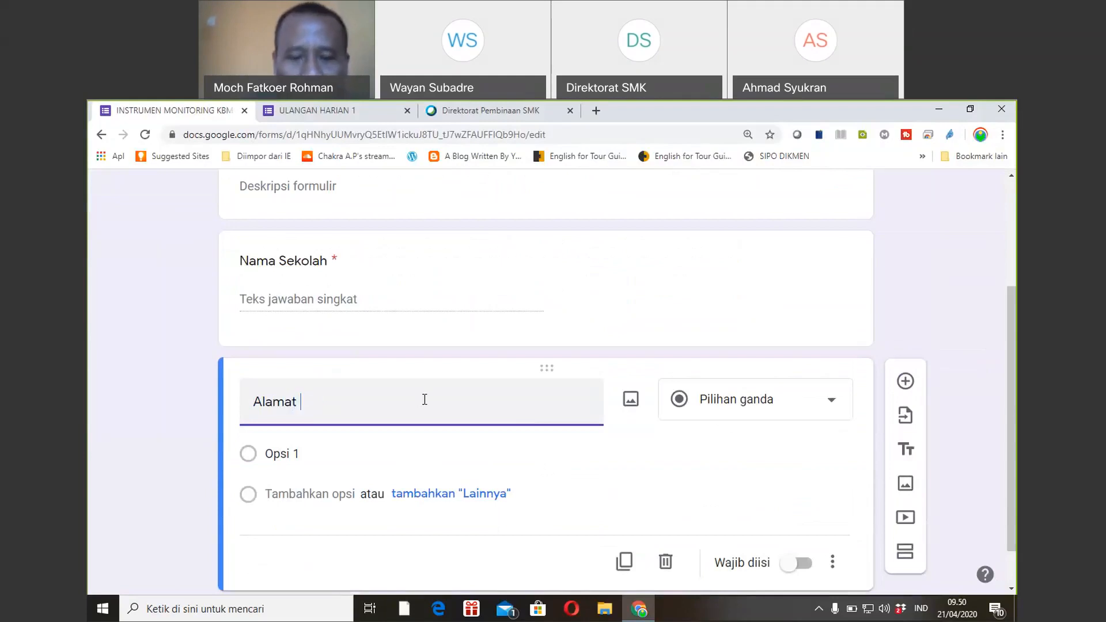
pyautogui.write('Sekolah')
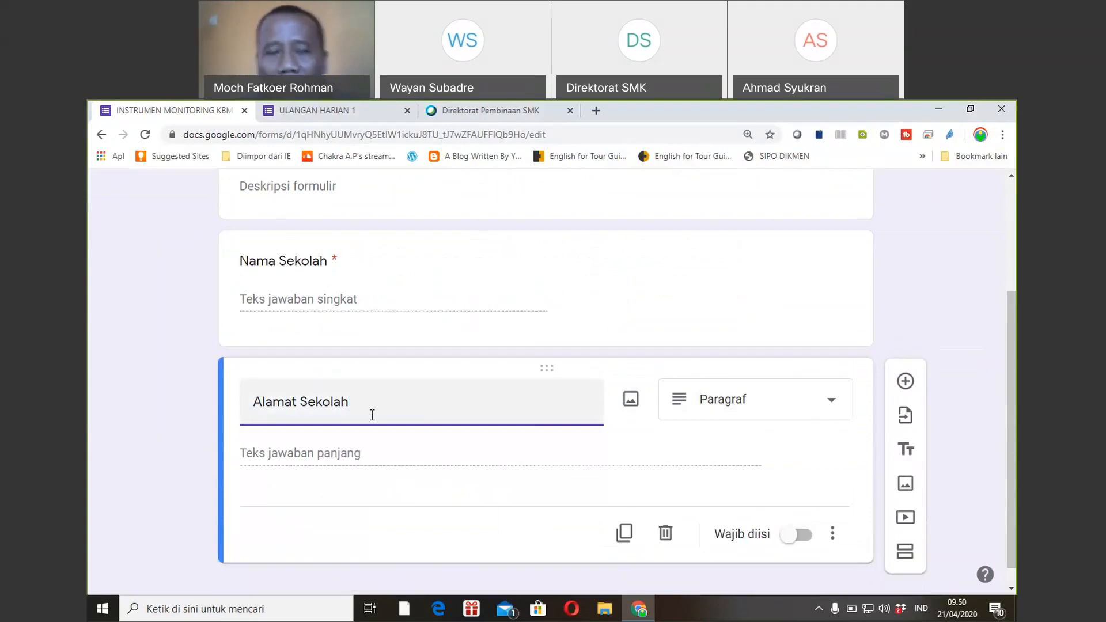
pyautogui.press('BackSpace')
pyautogui.press('BackSpace')
pyautogui.press('BackSpace')
pyautogui.press('BackSpace')
pyautogui.press('BackSpace')
pyautogui.press('BackSpace')
pyautogui.press('BackSpace')
pyautogui.press('BackSpace')
pyautogui.press('BackSpace')
pyautogui.press('BackSpace')
pyautogui.press('BackSpace')
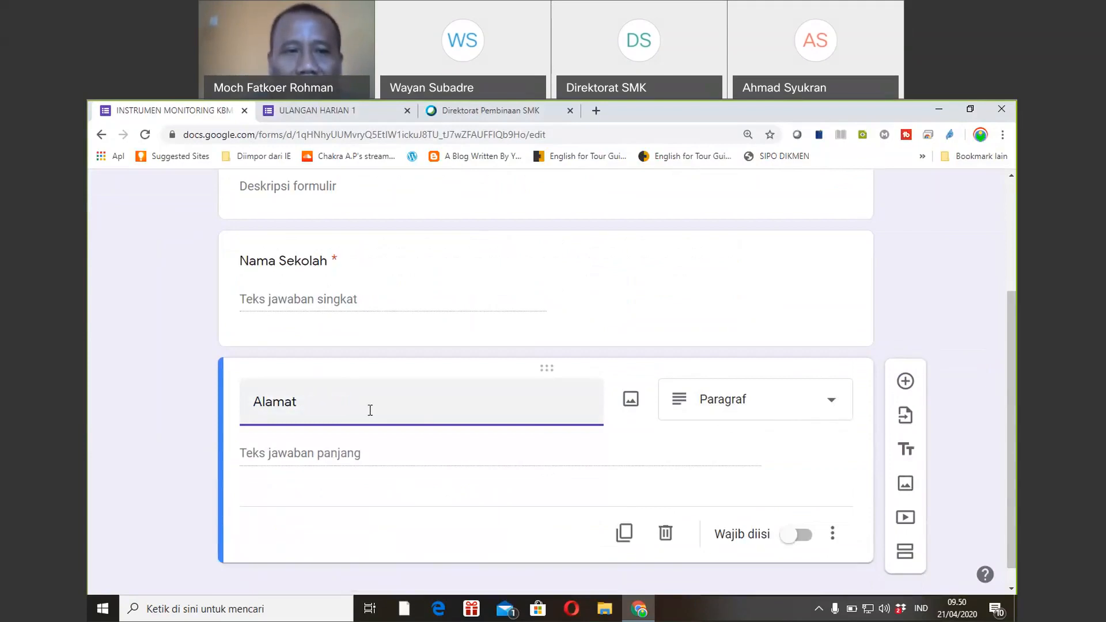
pyautogui.press('BackSpace')
pyautogui.press('BackSpace')
pyautogui.press('BackSpace')
pyautogui.write('K')
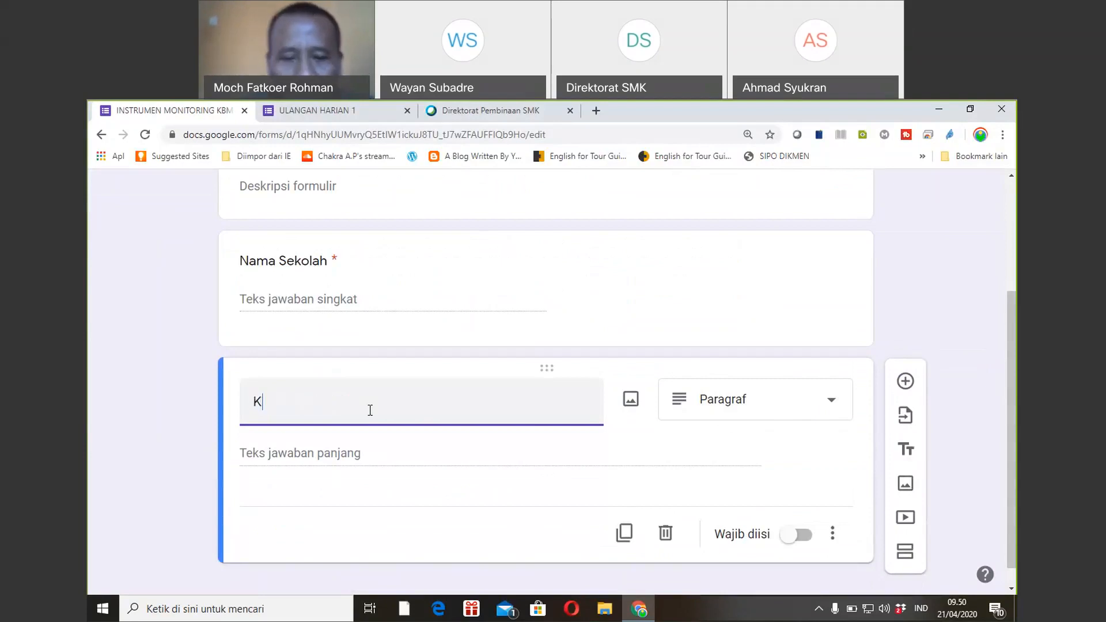
pyautogui.write('ecama')
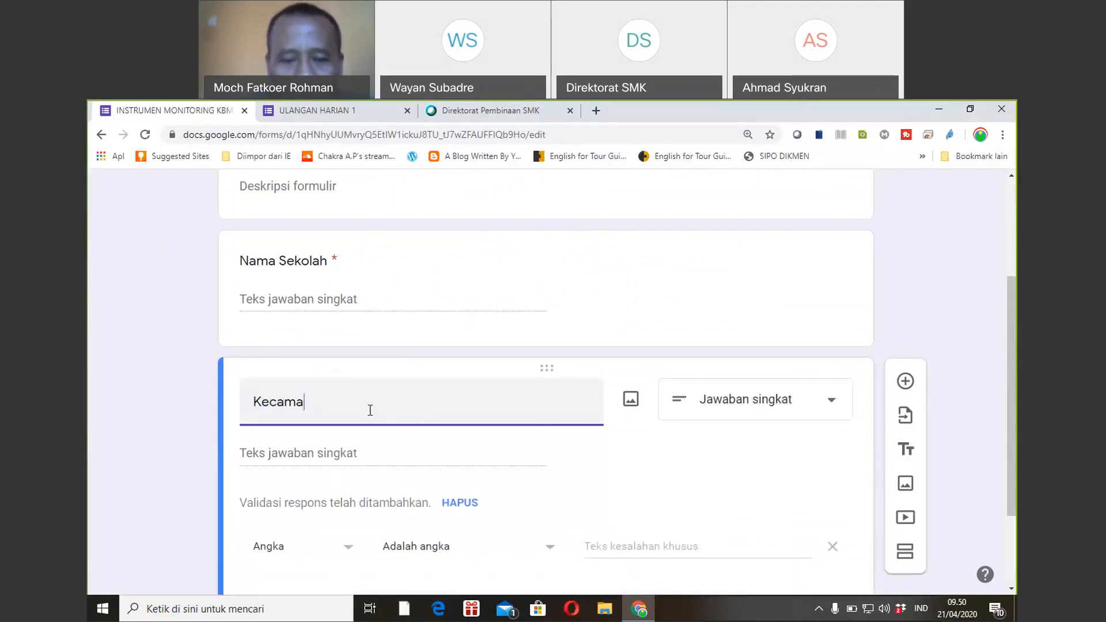
pyautogui.write('tan')
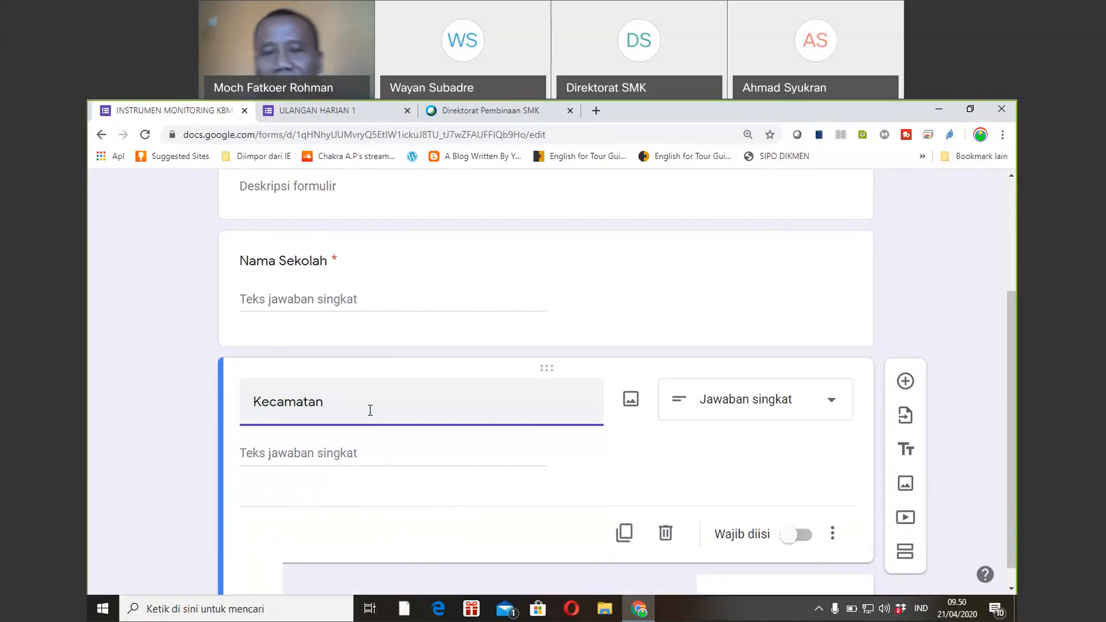
# Make Kecamatan a drop-down question with Pemeanang as its first option.
pyautogui.click(829, 410)
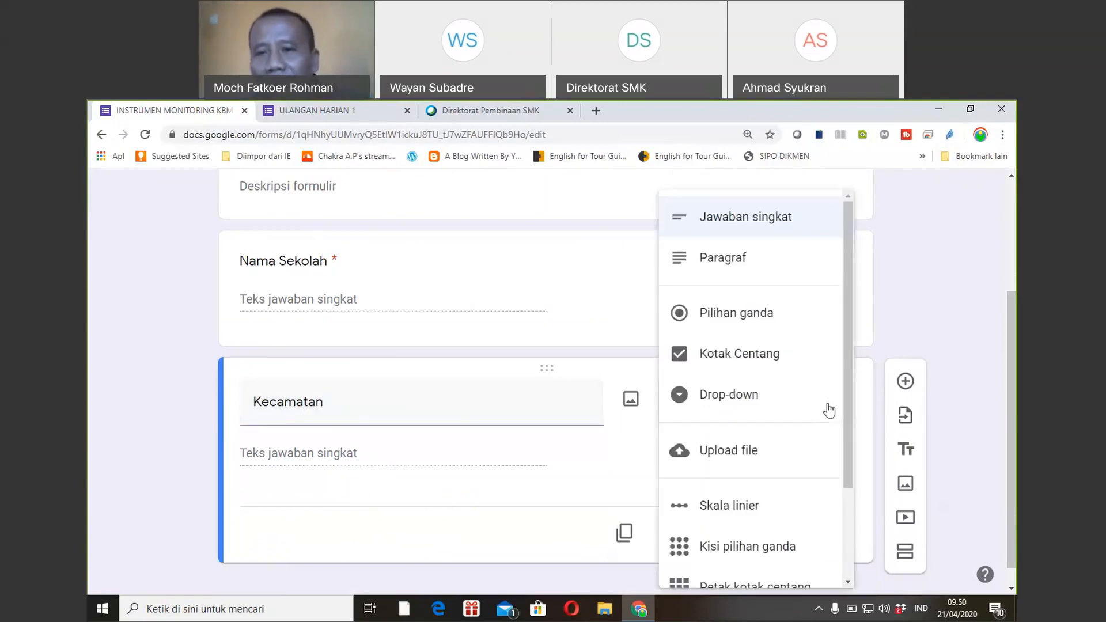
pyautogui.click(725, 407)
pyautogui.click(302, 452)
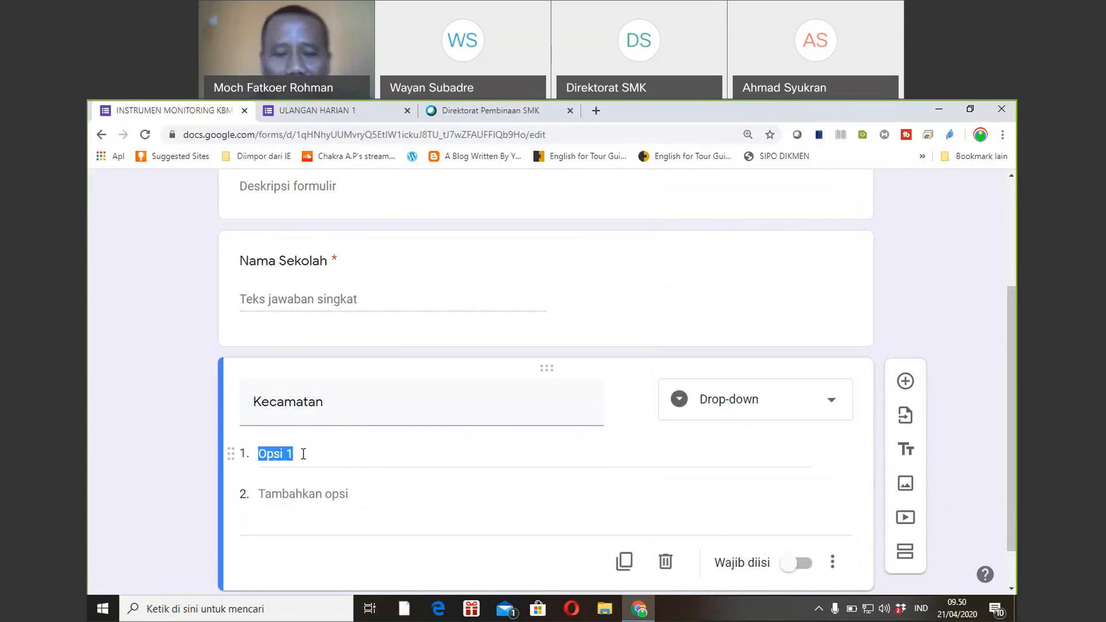
pyautogui.write('Peman')
pyautogui.press('BackSpace')
pyautogui.write('e')
pyautogui.press('BackSpace')
pyautogui.write('nang')
pyautogui.press('BackSpace')
pyautogui.write('ng')
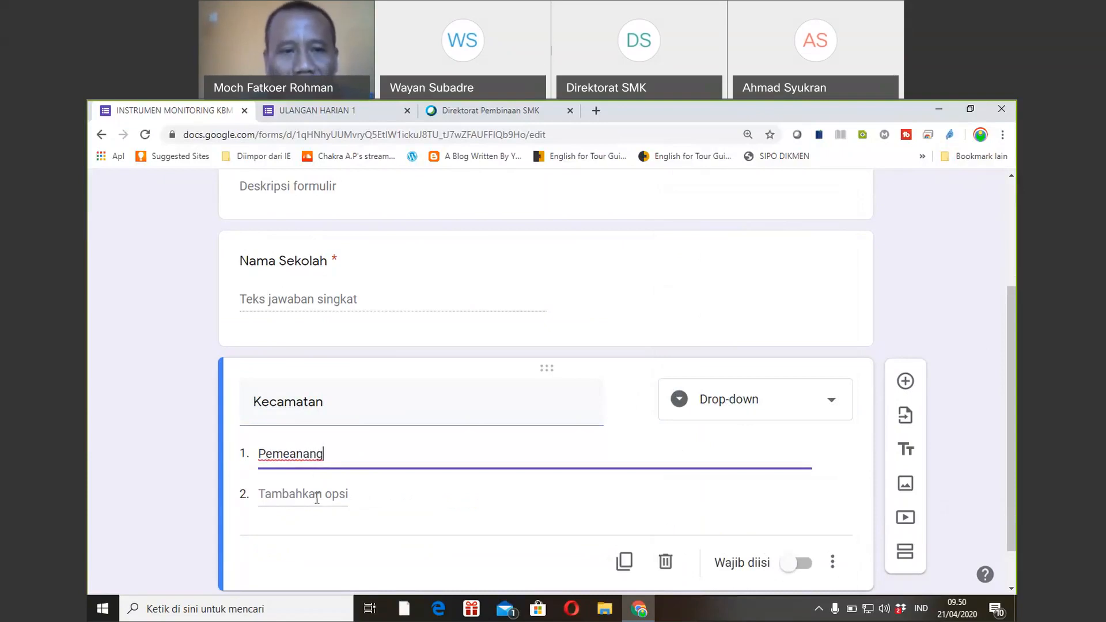
# Add the drop-down options Bayan, Tanjung, Kayangan and Gangga.
pyautogui.click(317, 495)
pyautogui.write('Bayan')
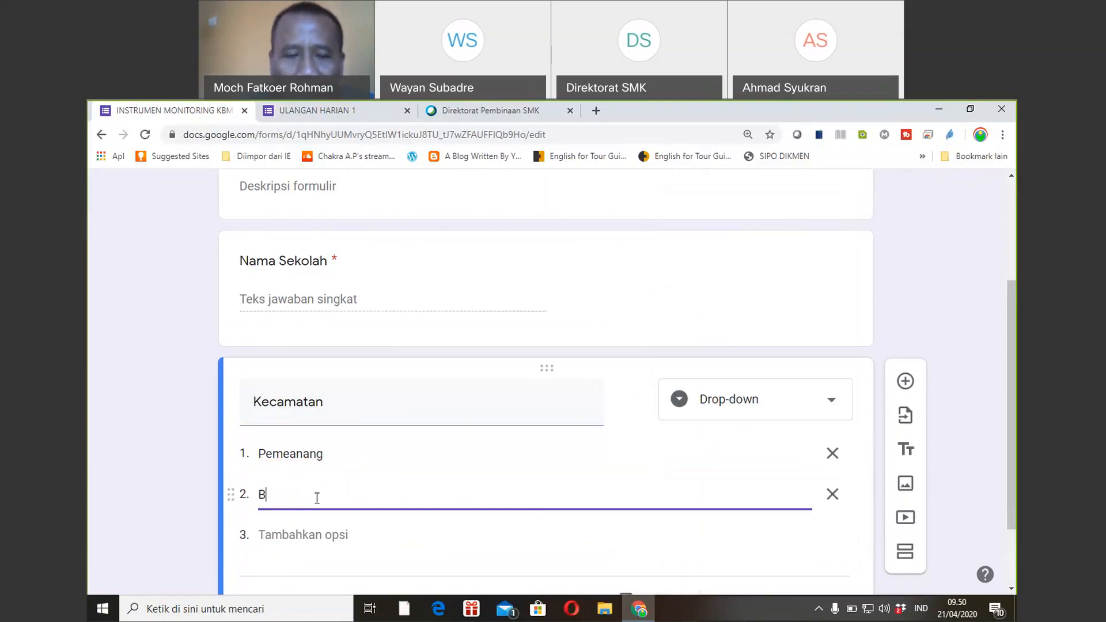
pyautogui.click(317, 530)
pyautogui.write('Tanjung')
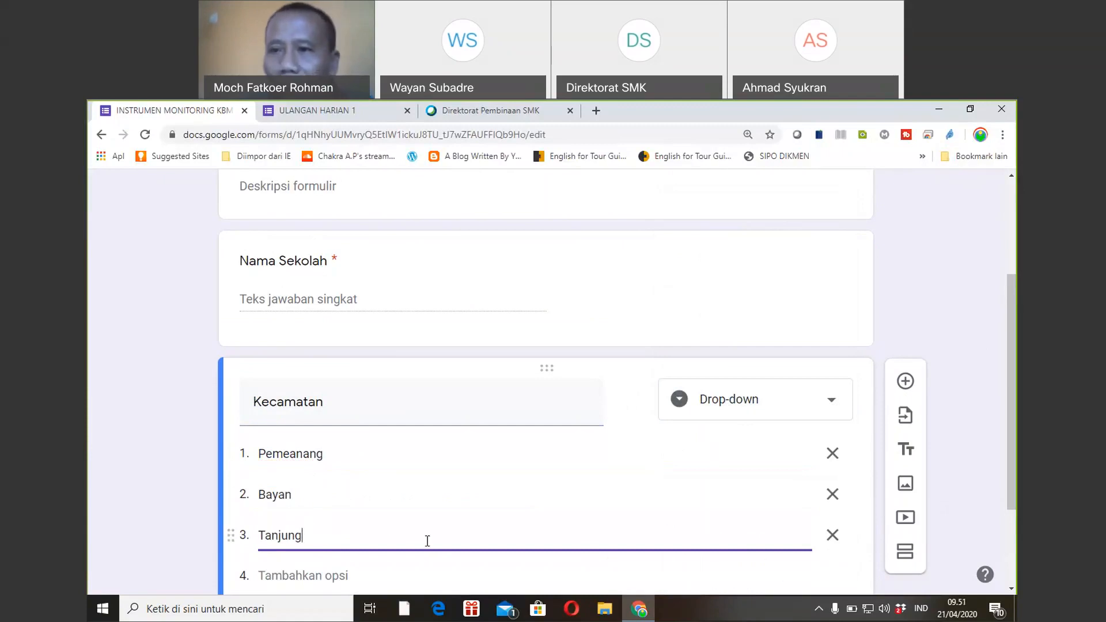
pyautogui.moveTo(1011, 359); pyautogui.dragTo(1012, 407)
pyautogui.scroll(-1, 440, 459)
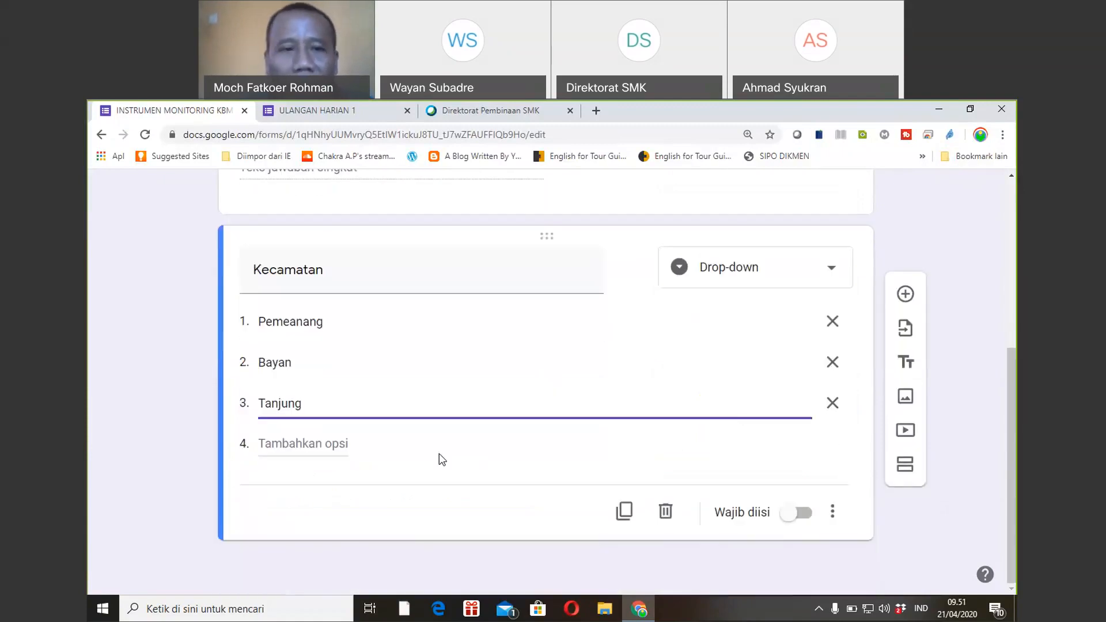
pyautogui.click(345, 444)
pyautogui.write('Kayangan')
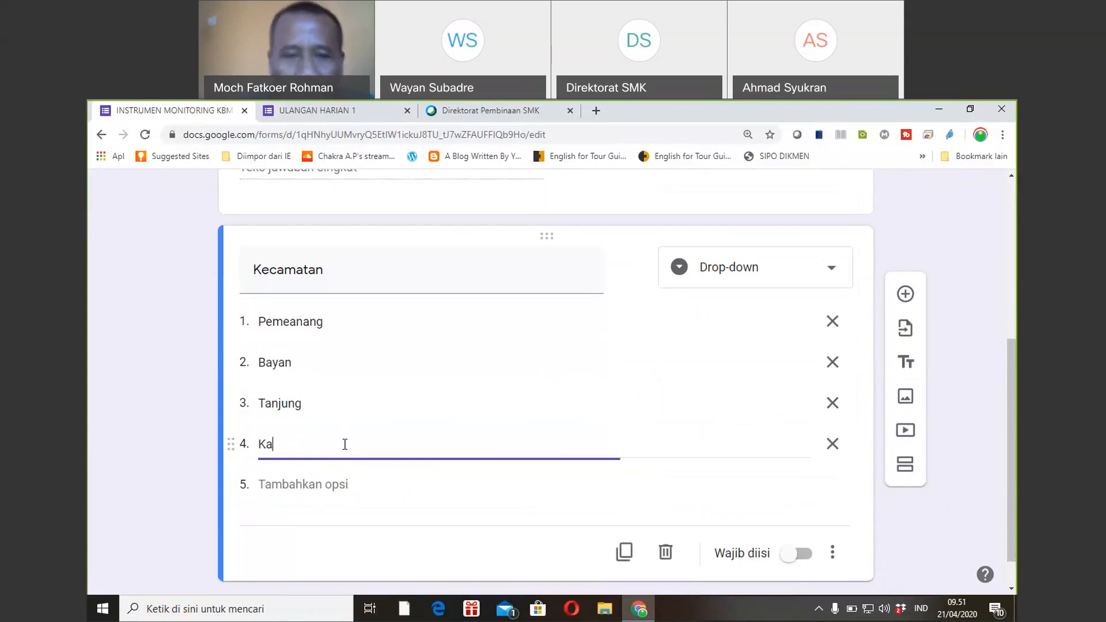
pyautogui.click(328, 488)
pyautogui.write('Gangga')
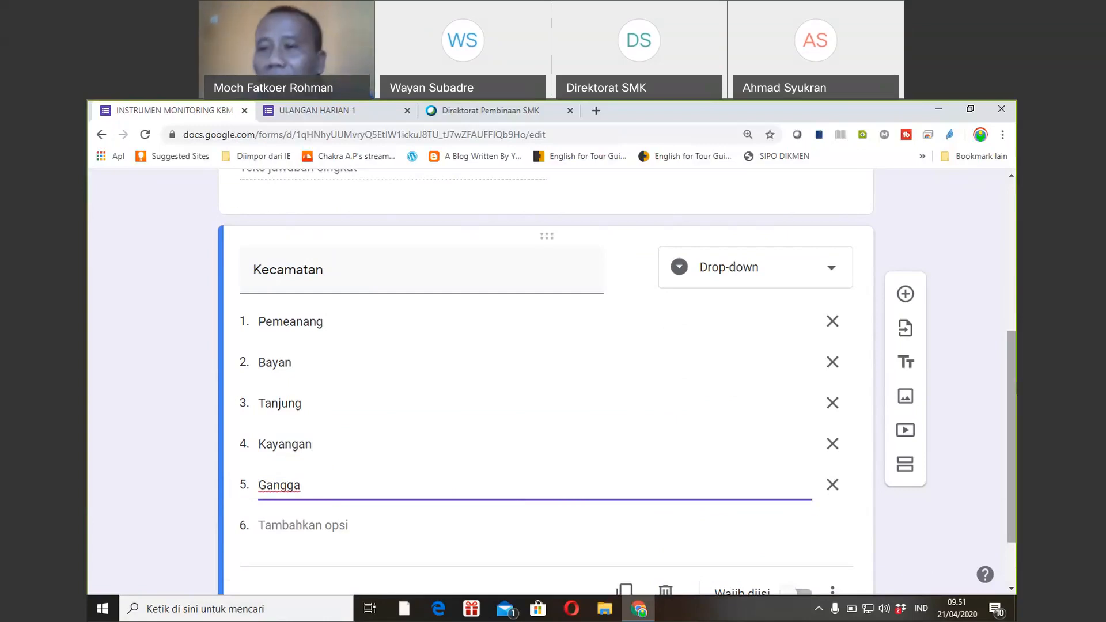
pyautogui.scroll(-1, 1011, 388)
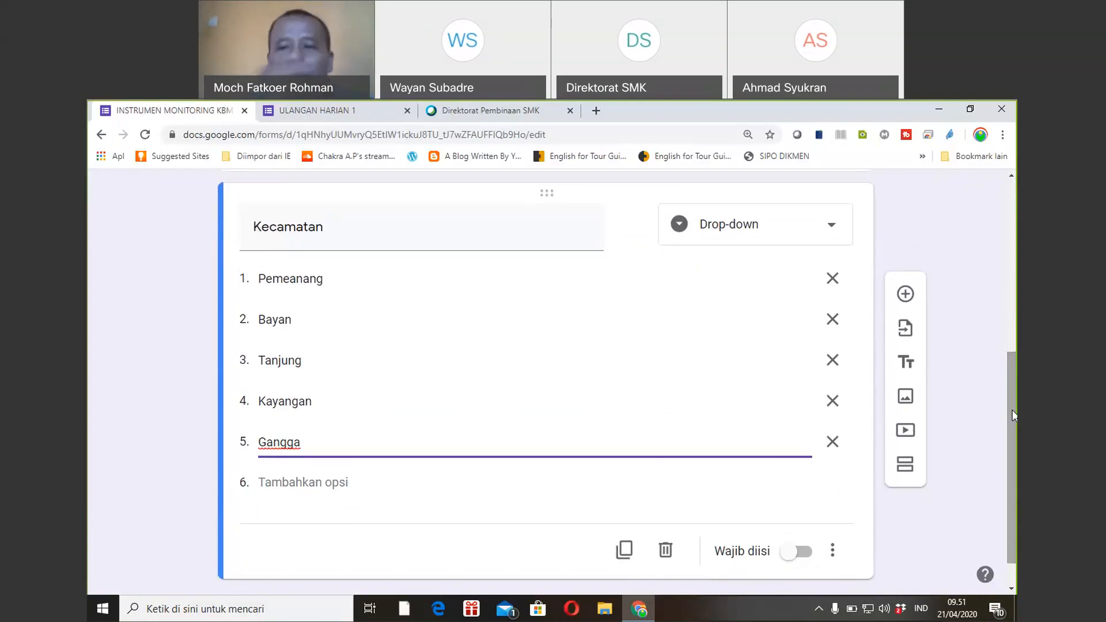
# Add a section titled 'Instrumen' after Kecamatan and insert a blank question in it.
pyautogui.click(904, 468)
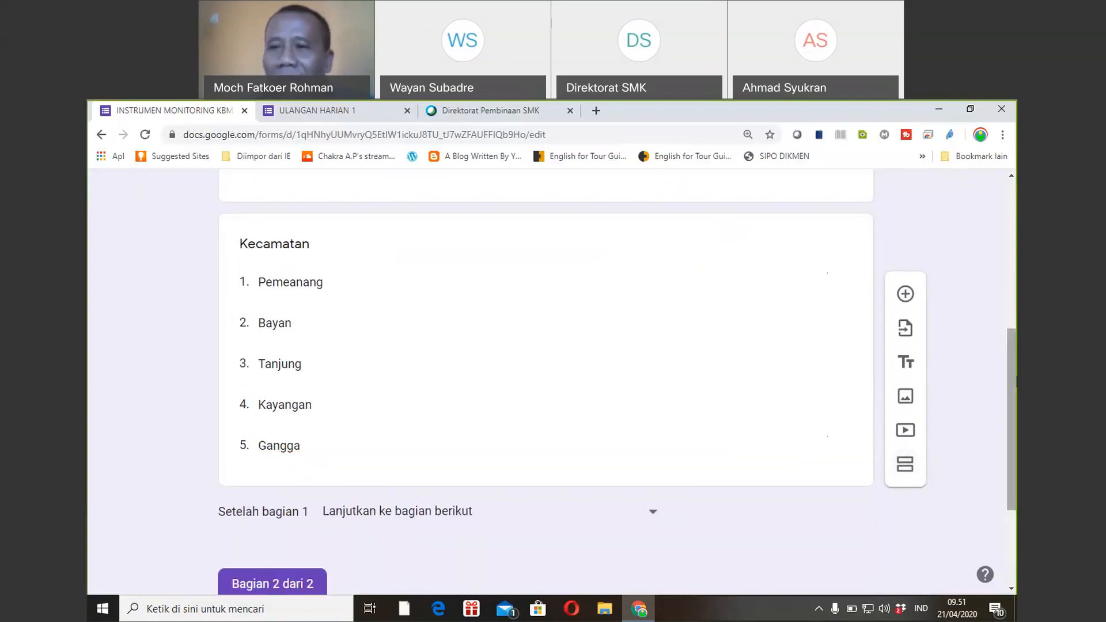
pyautogui.scroll(-3, 678, 552)
pyautogui.click(436, 478)
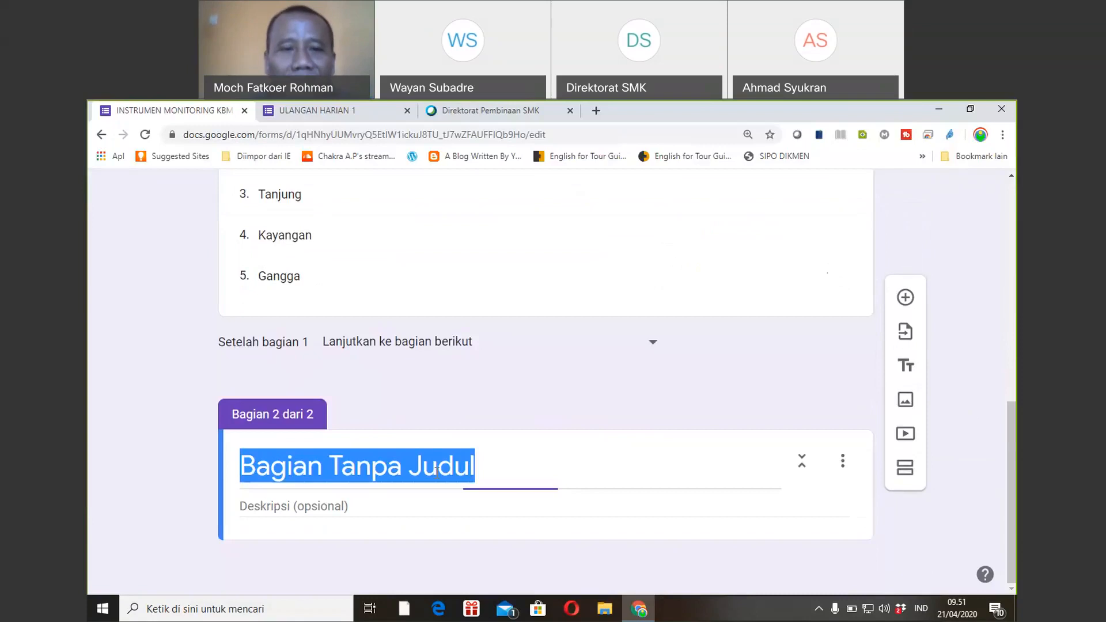
pyautogui.write('Ins')
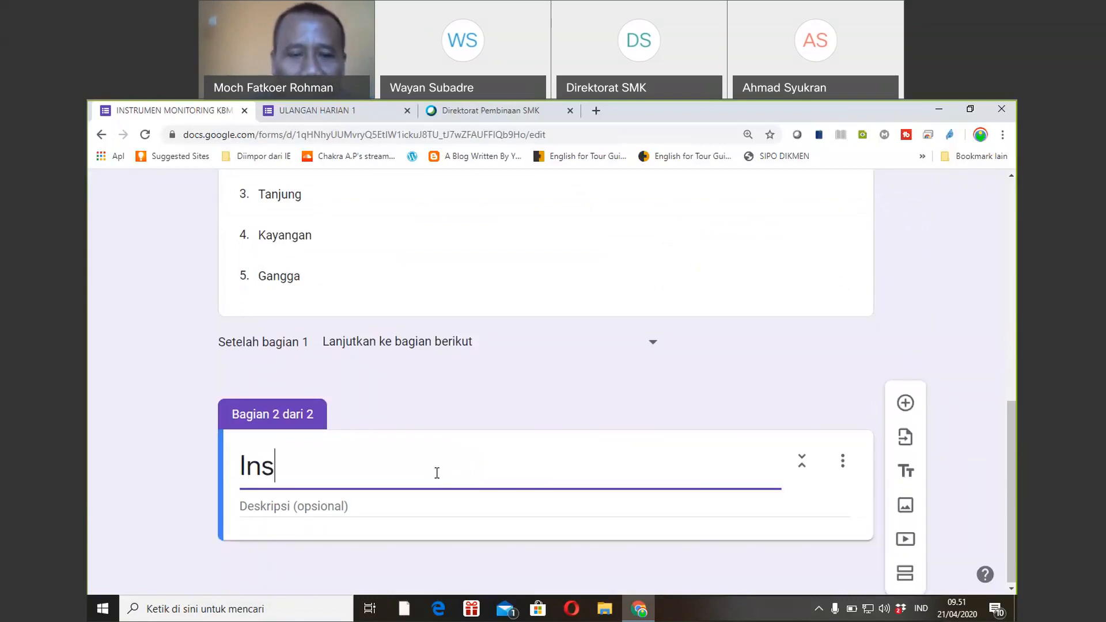
pyautogui.write('trumen')
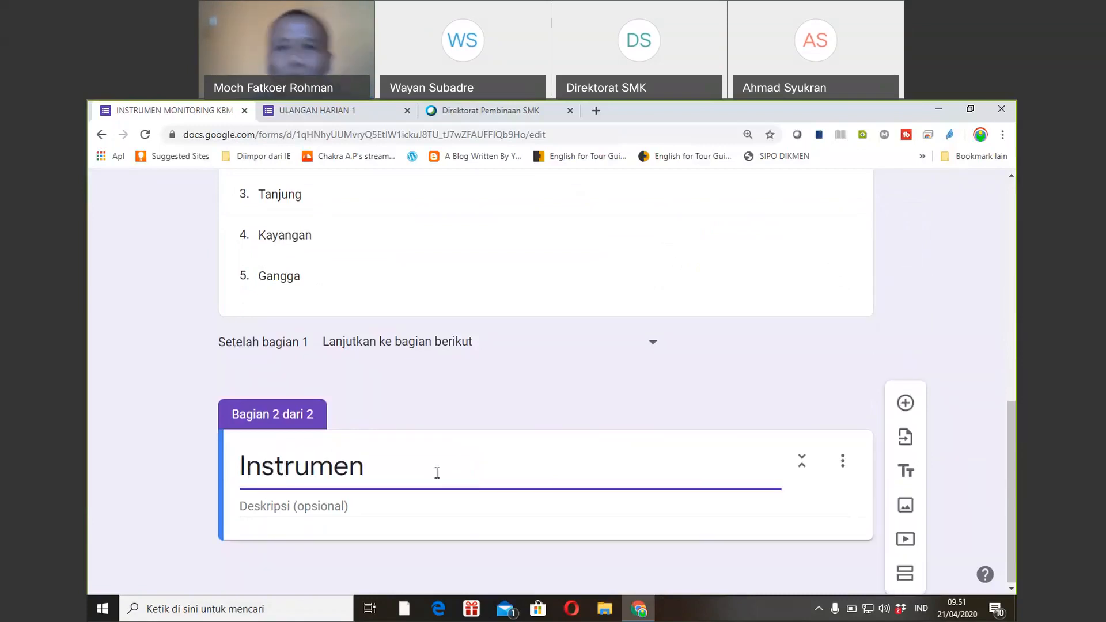
pyautogui.click(906, 403)
pyautogui.moveTo(1009, 372); pyautogui.dragTo(980, 454)
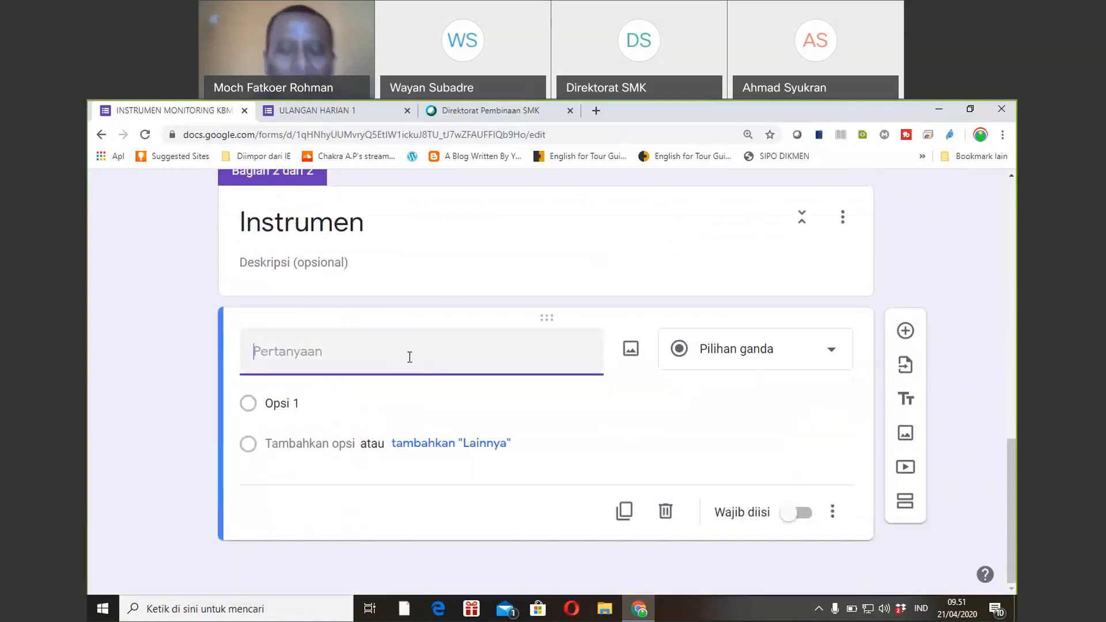
# Title the question 'Media yang digunakan untuk KBM Daring ...' and make it a drop-down.
pyautogui.write('Alatn')
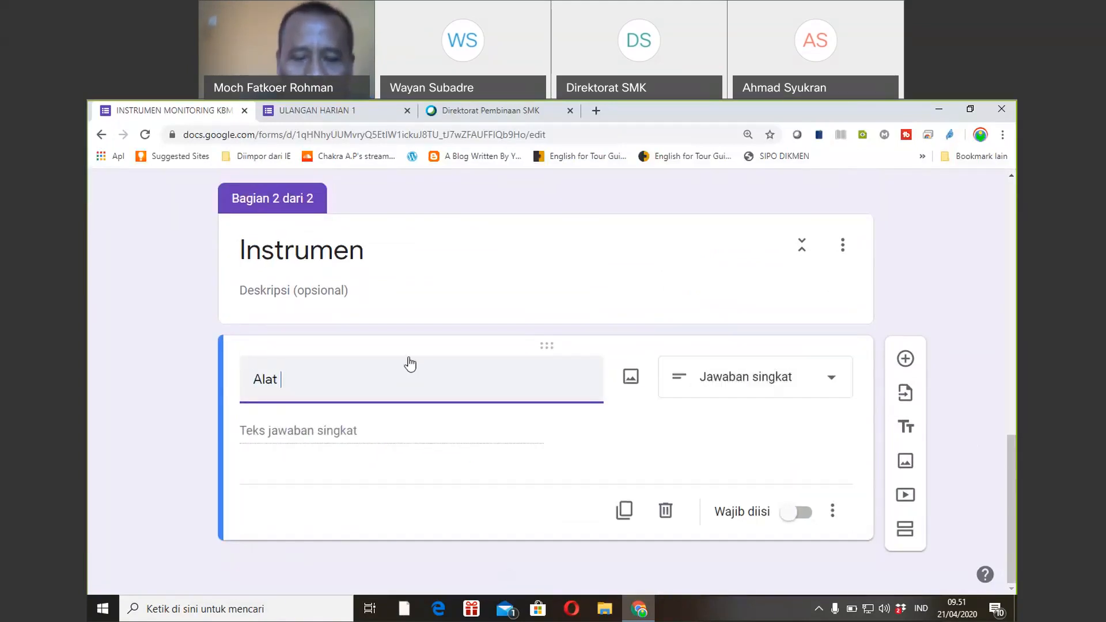
pyautogui.press('BackSpace')
pyautogui.press('BackSpace')
pyautogui.press('BackSpace')
pyautogui.press('BackSpace')
pyautogui.press('BackSpace')
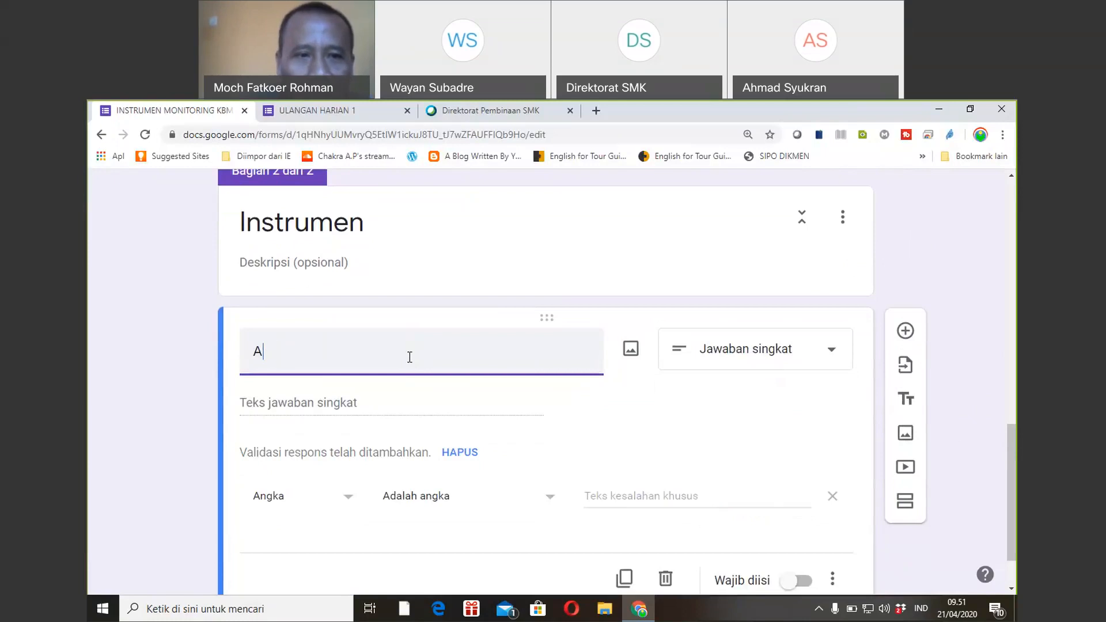
pyautogui.write('Media ')
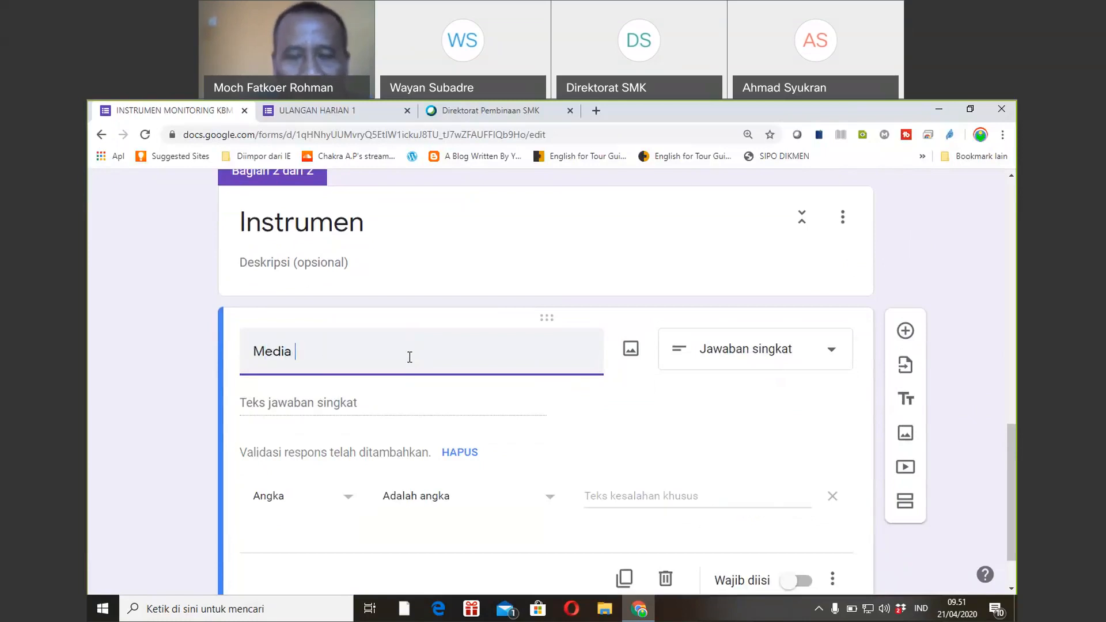
pyautogui.write('yang digunakan ')
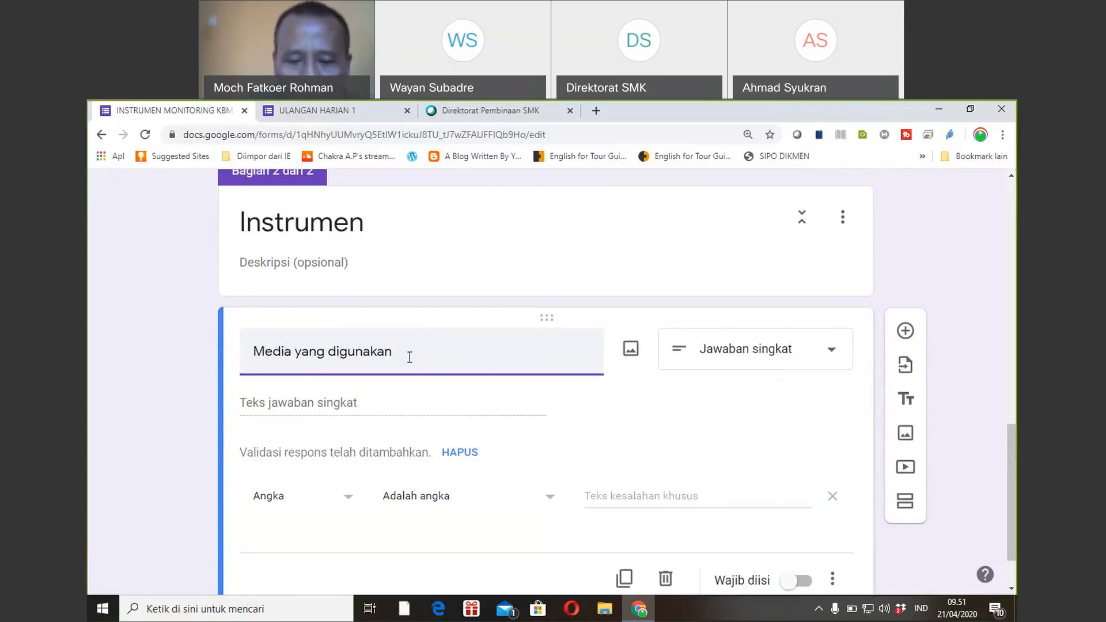
pyautogui.write('untu')
pyautogui.press('BackSpace')
pyautogui.write('uk KBM ')
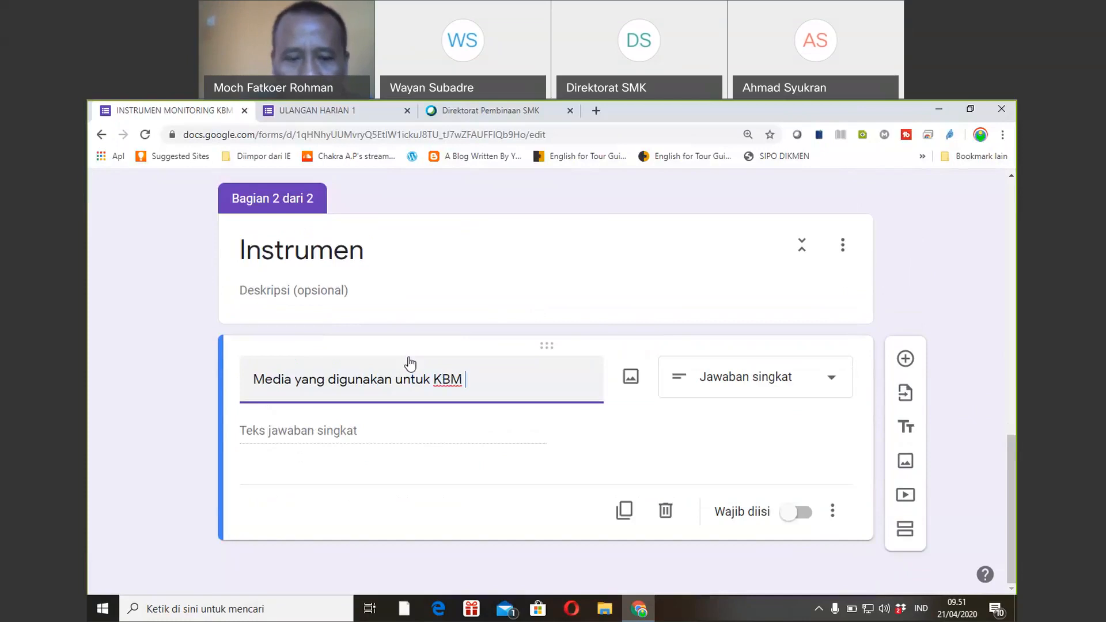
pyautogui.write('Daring')
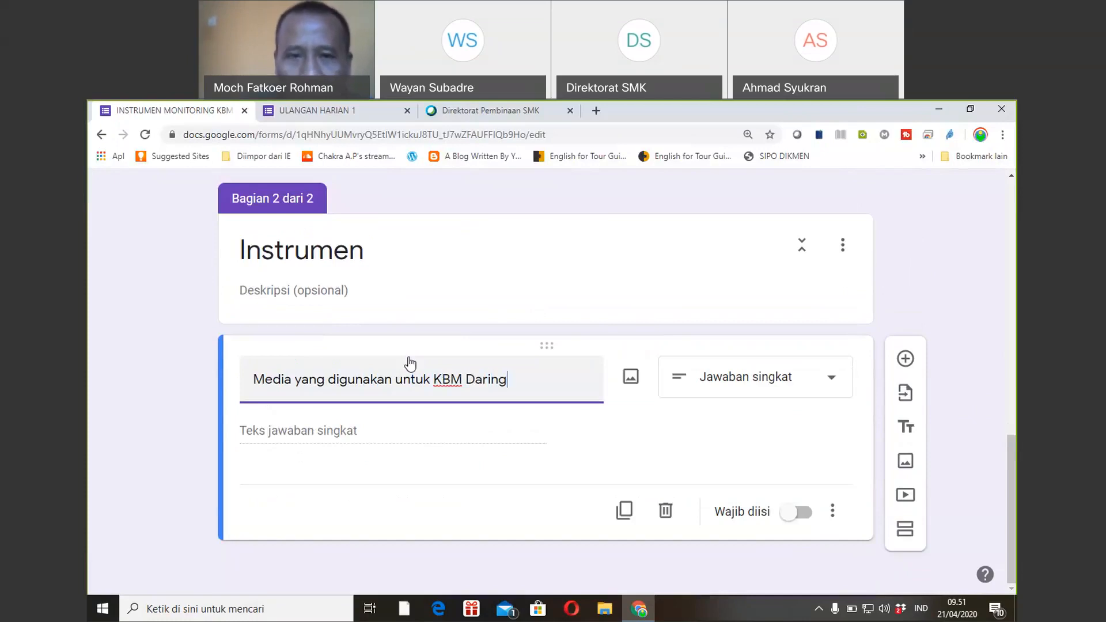
pyautogui.write(' ...')
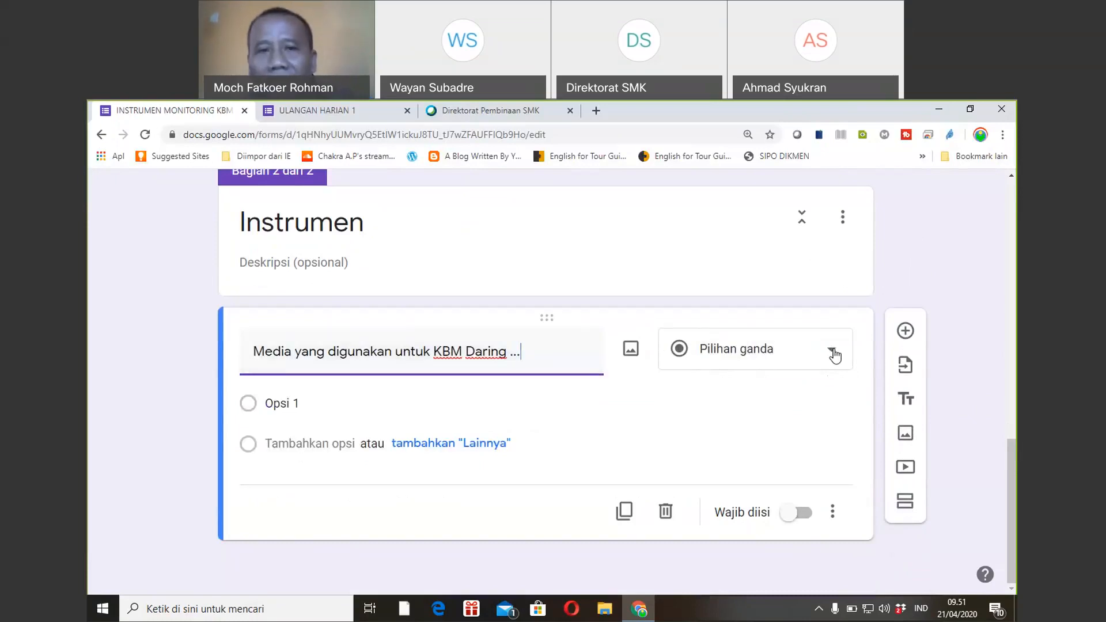
pyautogui.click(833, 352)
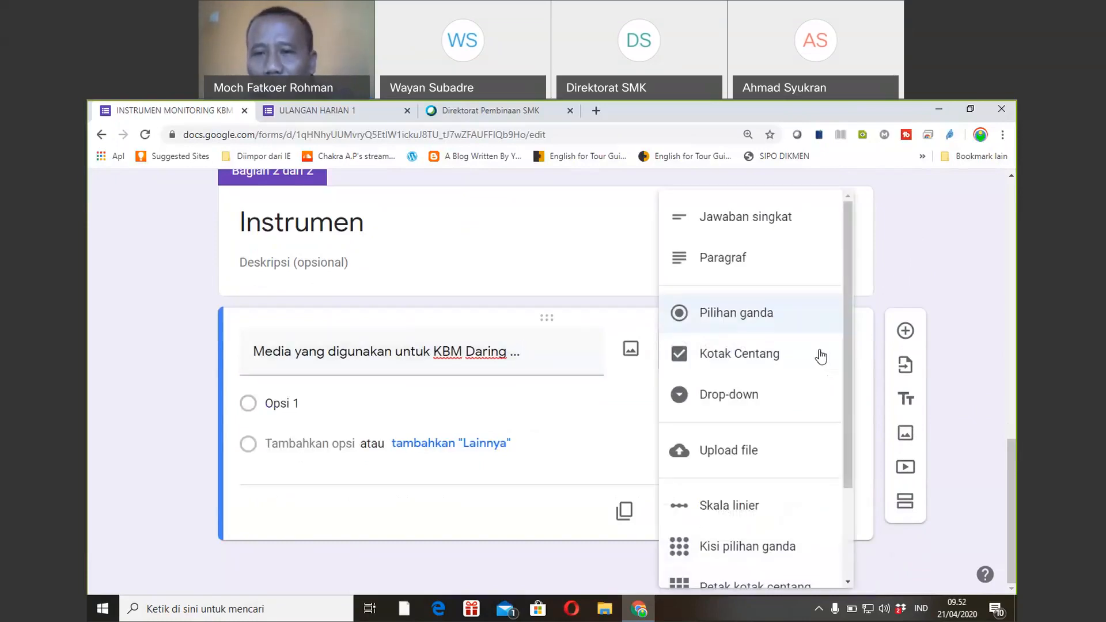
pyautogui.click(741, 396)
# Fill in the drop-down options WA, Facebook, Telegram and Google Classroom.
pyautogui.click(291, 404)
pyautogui.write('WA')
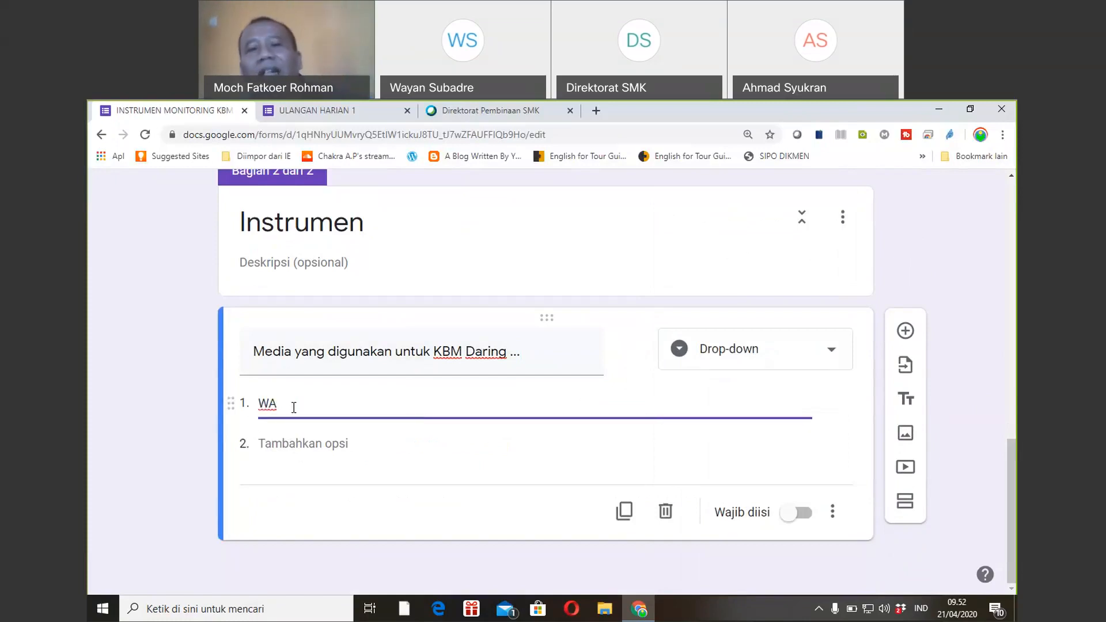
pyautogui.click(300, 444)
pyautogui.write('Fac')
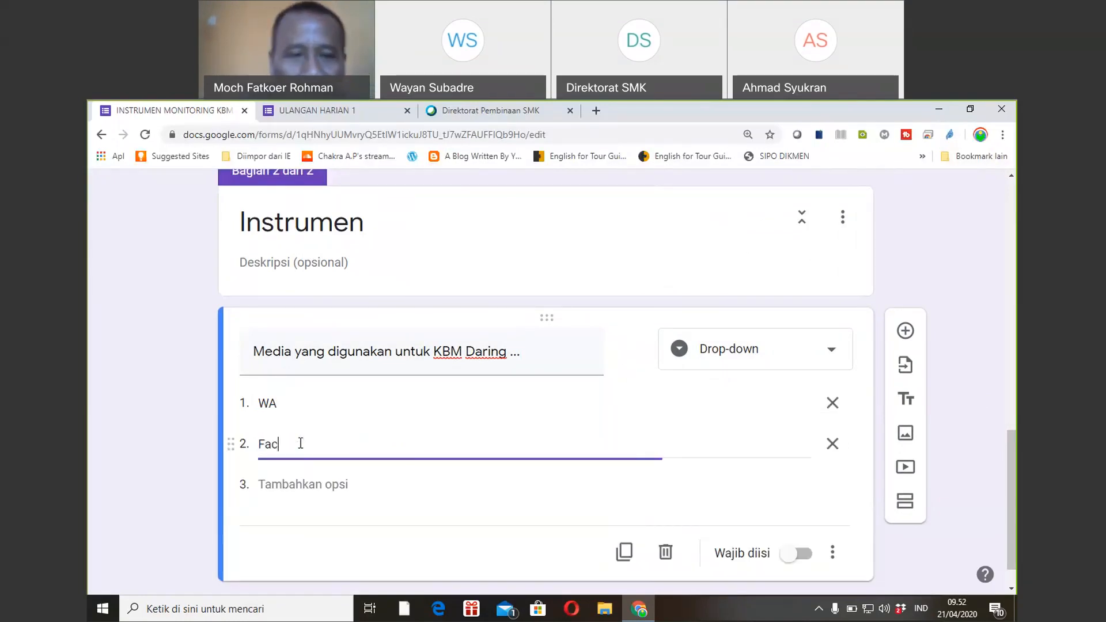
pyautogui.write('ebook')
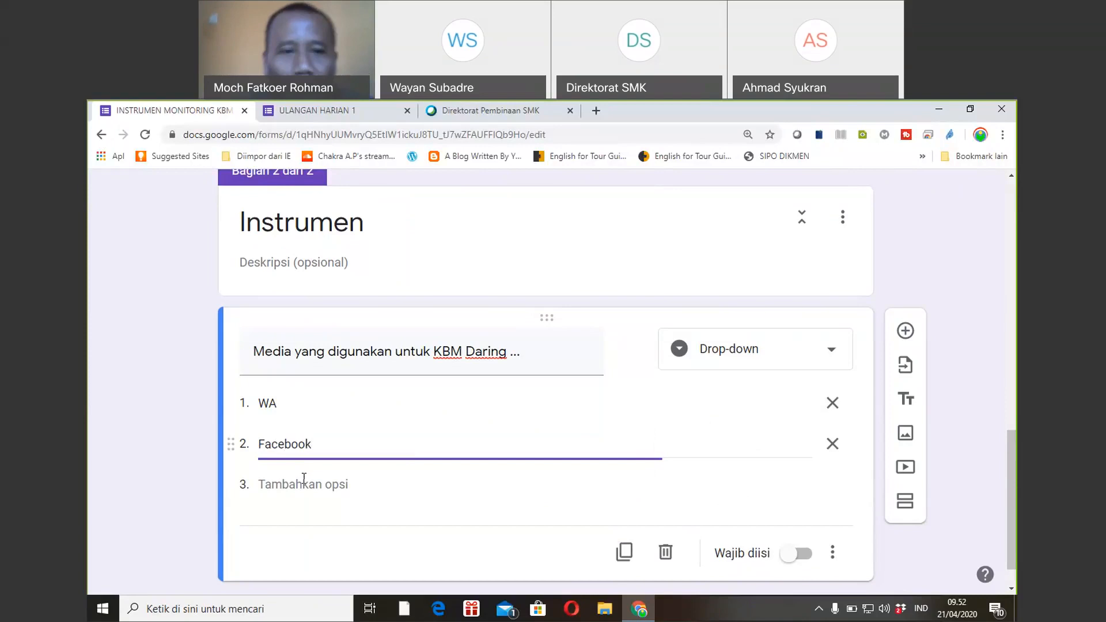
pyautogui.click(306, 490)
pyautogui.write('Tel')
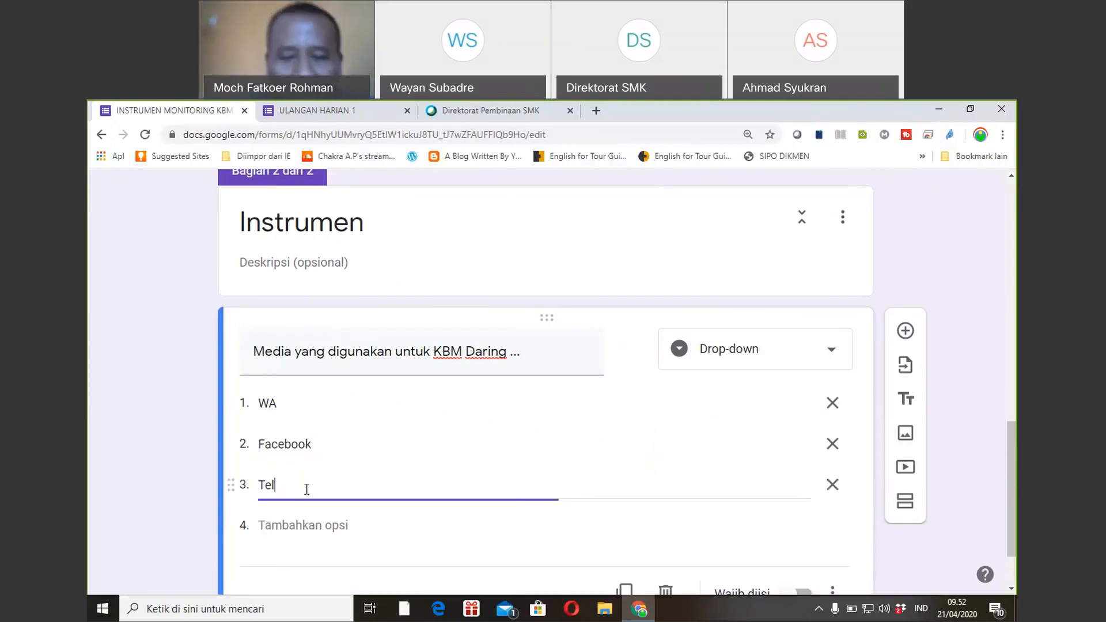
pyautogui.write('egram')
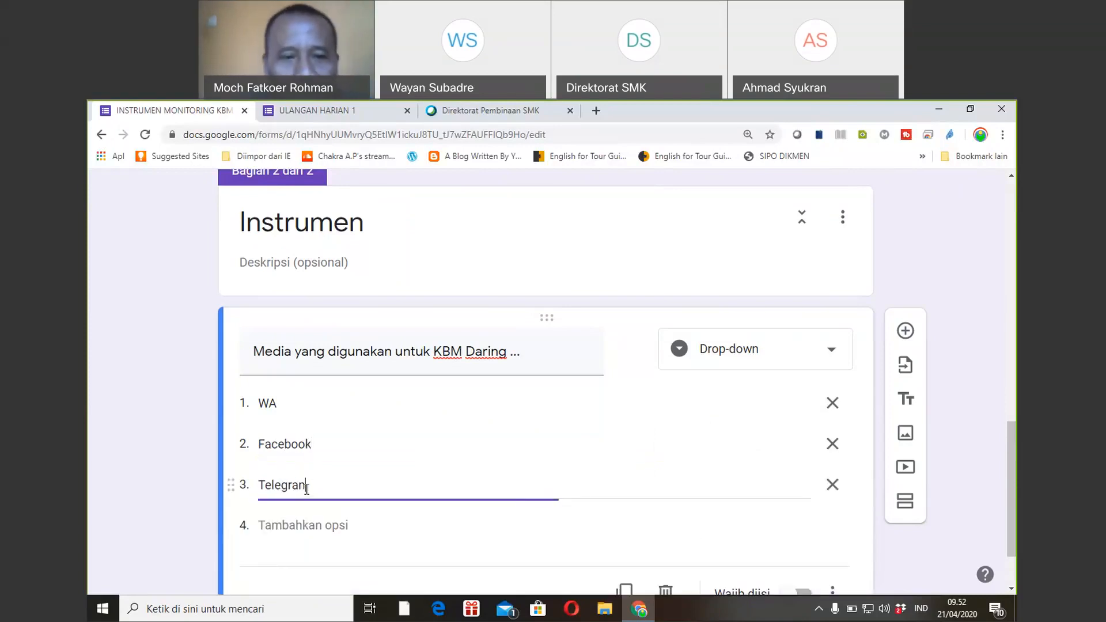
pyautogui.click(312, 522)
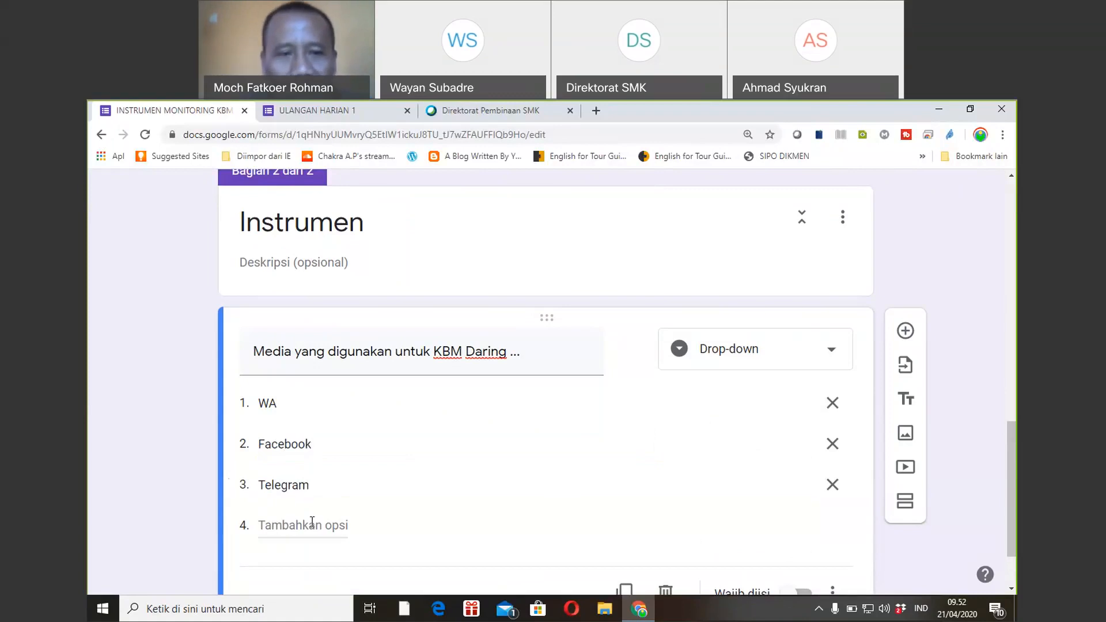
pyautogui.write('Google ')
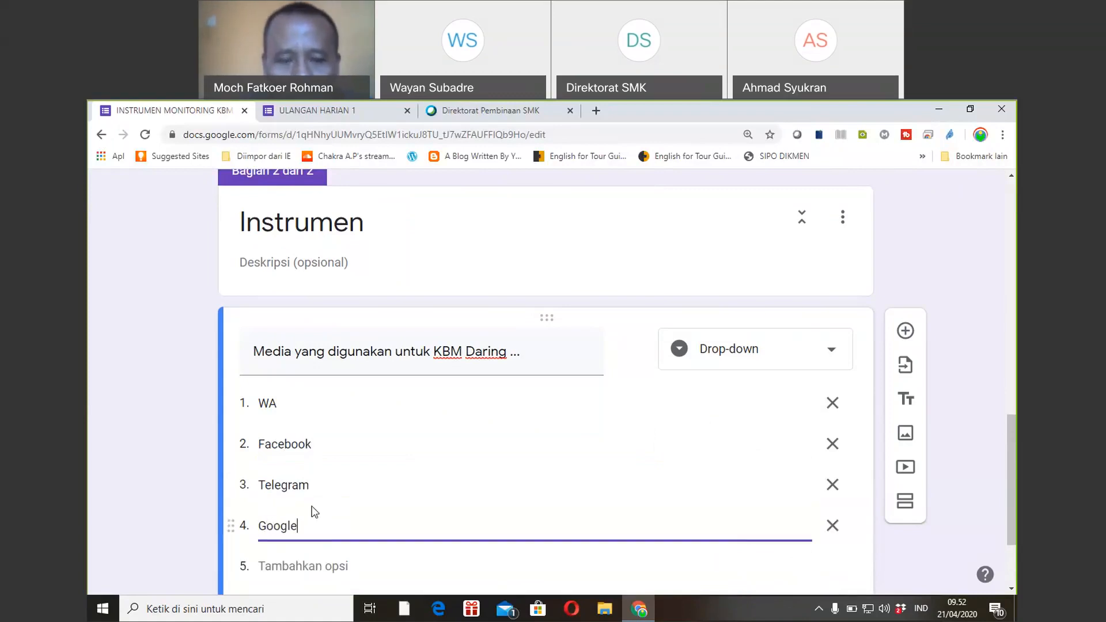
pyautogui.write('Class')
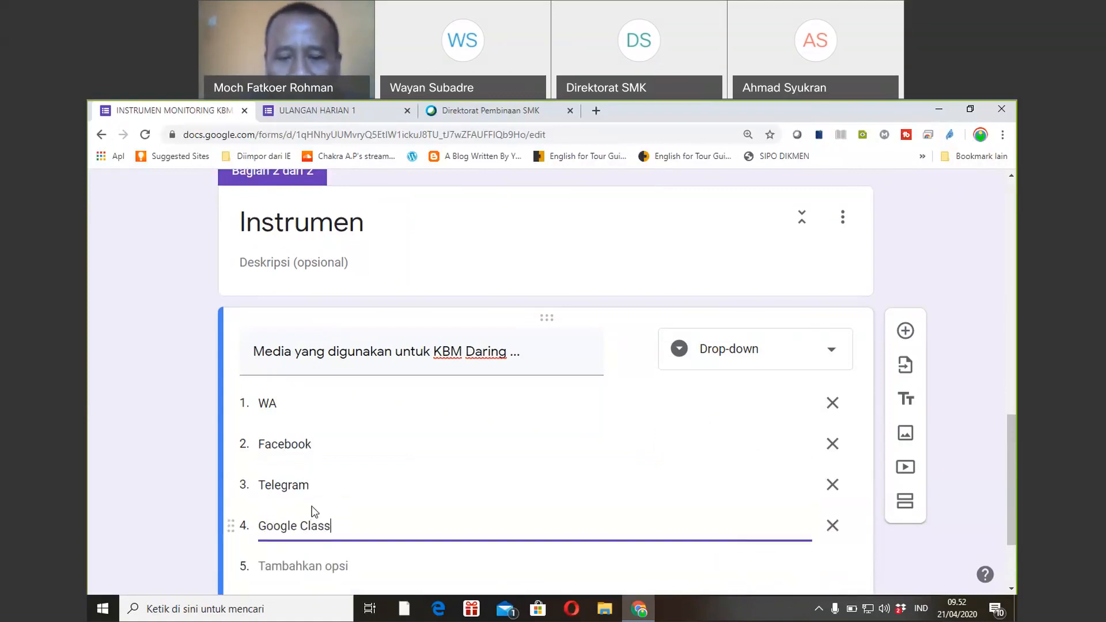
pyautogui.write('roo')
pyautogui.write('m')
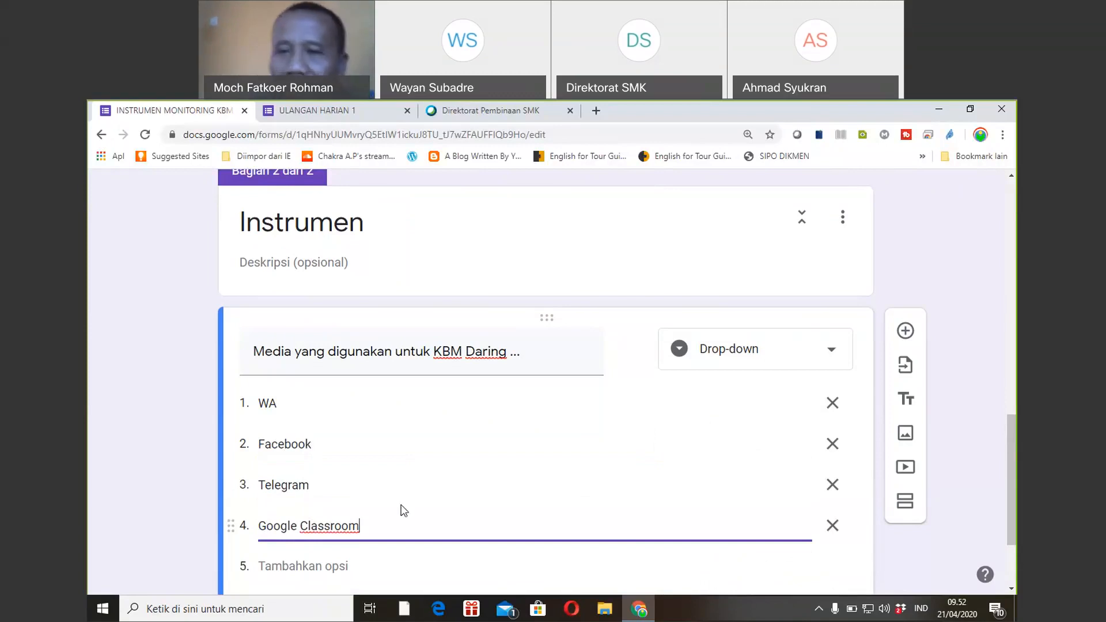
pyautogui.moveTo(1016, 505); pyautogui.dragTo(1016, 281)
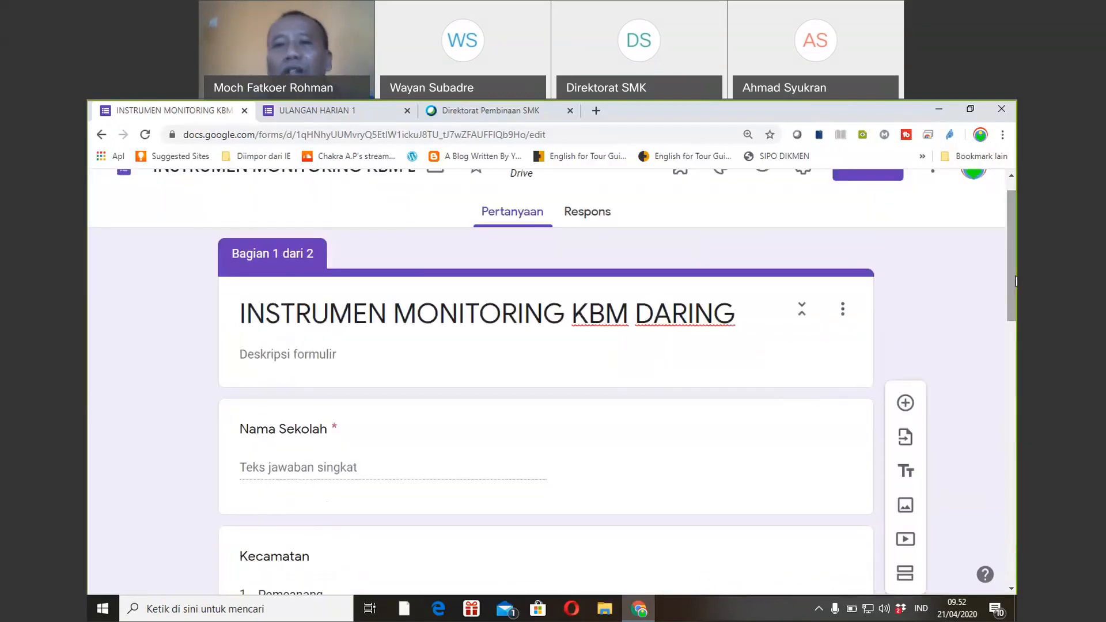
# Preview the form and answer Nama Sekolah 'SMAN 1 Gangga' with Kecamatan Kayangan.
pyautogui.moveTo(1016, 281); pyautogui.dragTo(1011, 224)
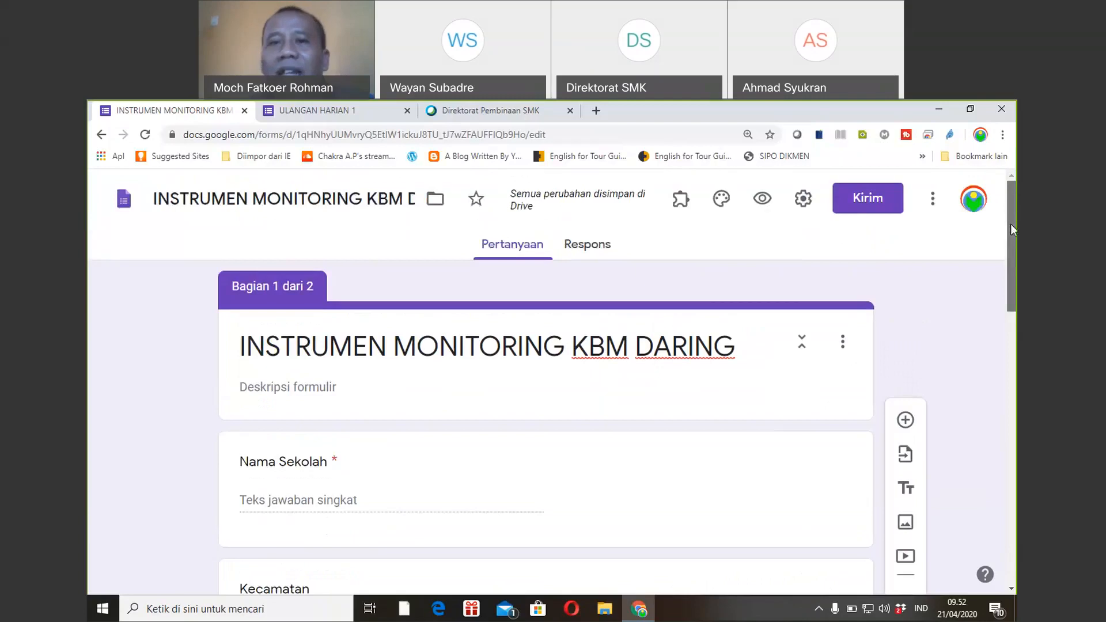
pyautogui.click(765, 201)
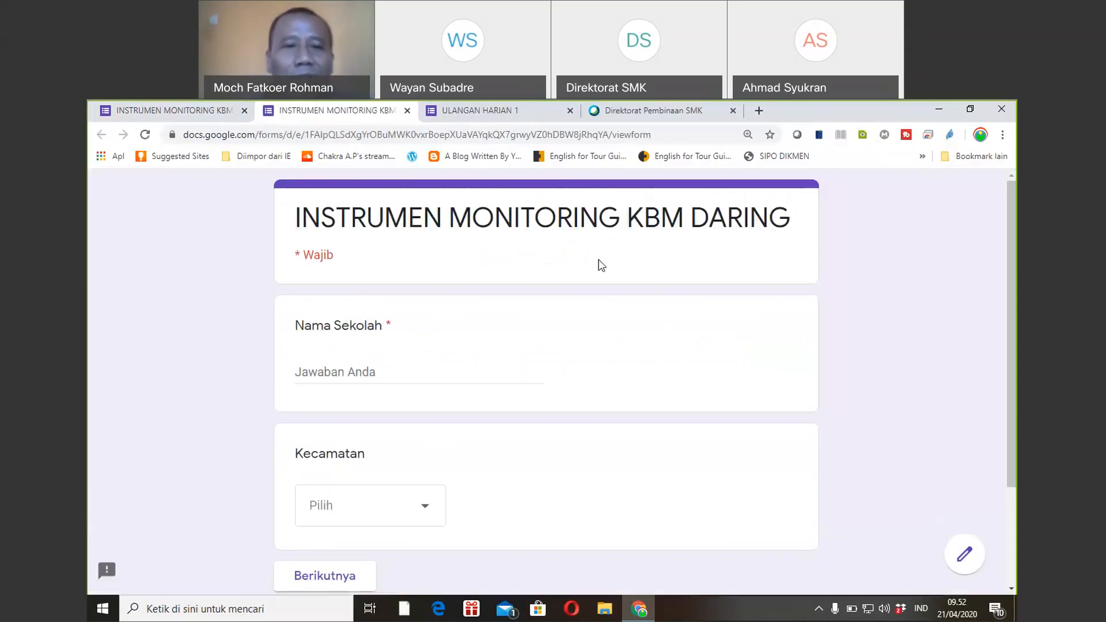
pyautogui.click(354, 371)
pyautogui.write('SMAN 1 Gangga')
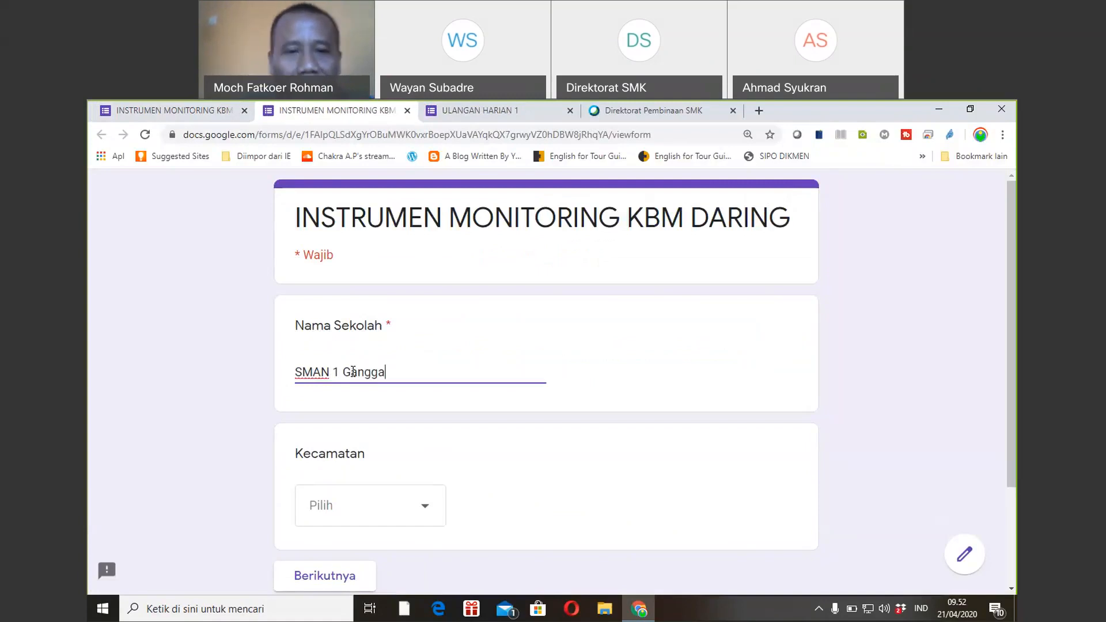
pyautogui.click(428, 515)
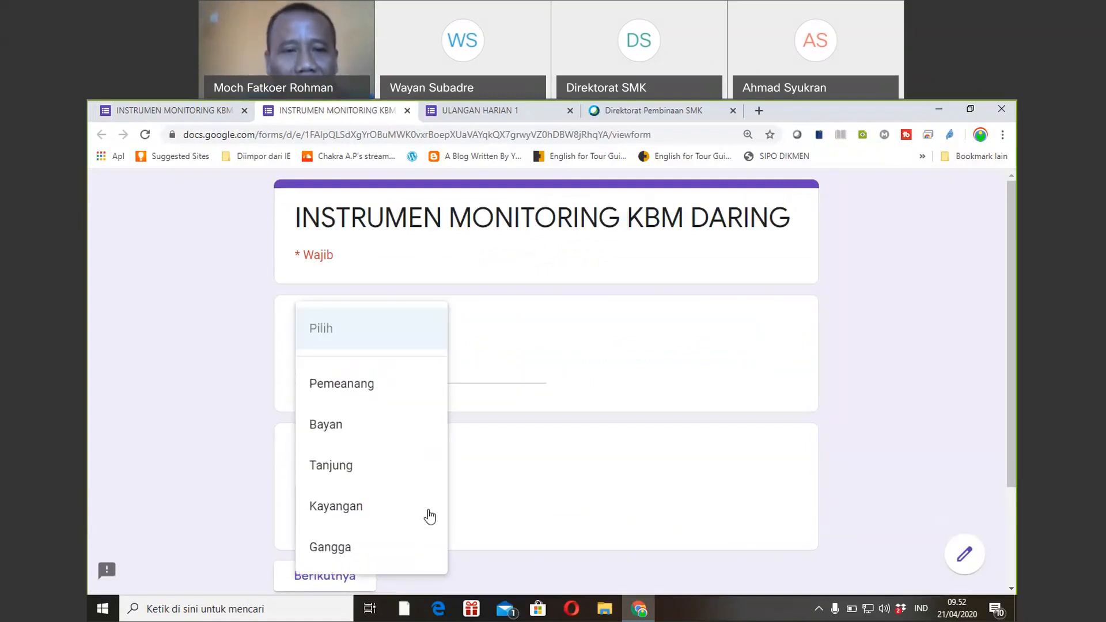
pyautogui.click(363, 509)
# Continue to the Instrumen page and choose WA for the media question.
pyautogui.moveTo(1012, 310); pyautogui.dragTo(1014, 406)
pyautogui.click(310, 458)
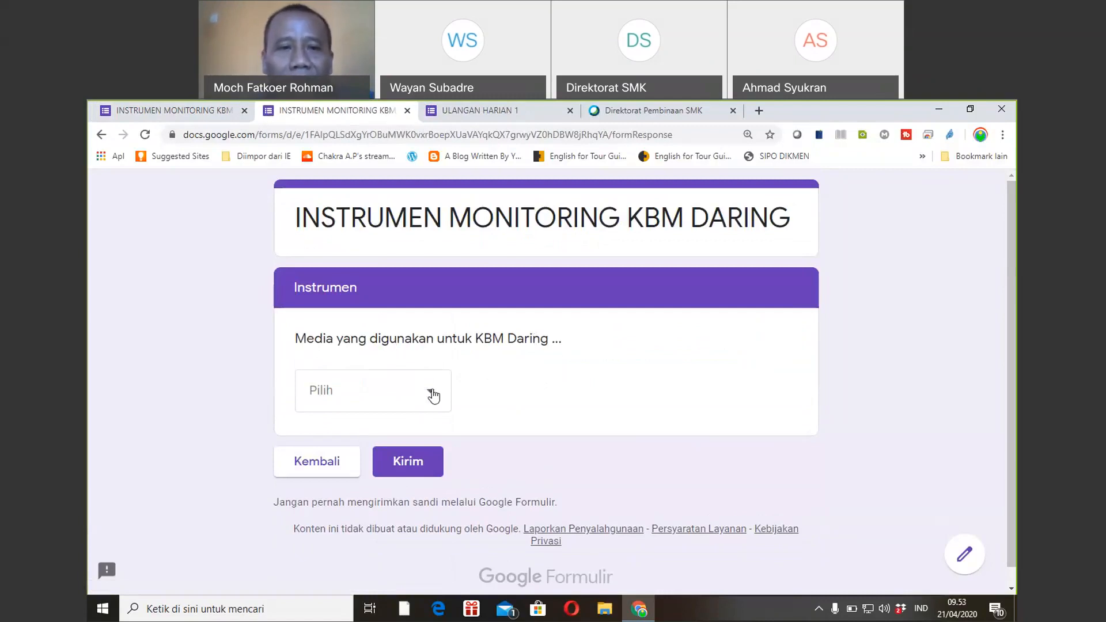
pyautogui.click(434, 395)
pyautogui.click(345, 424)
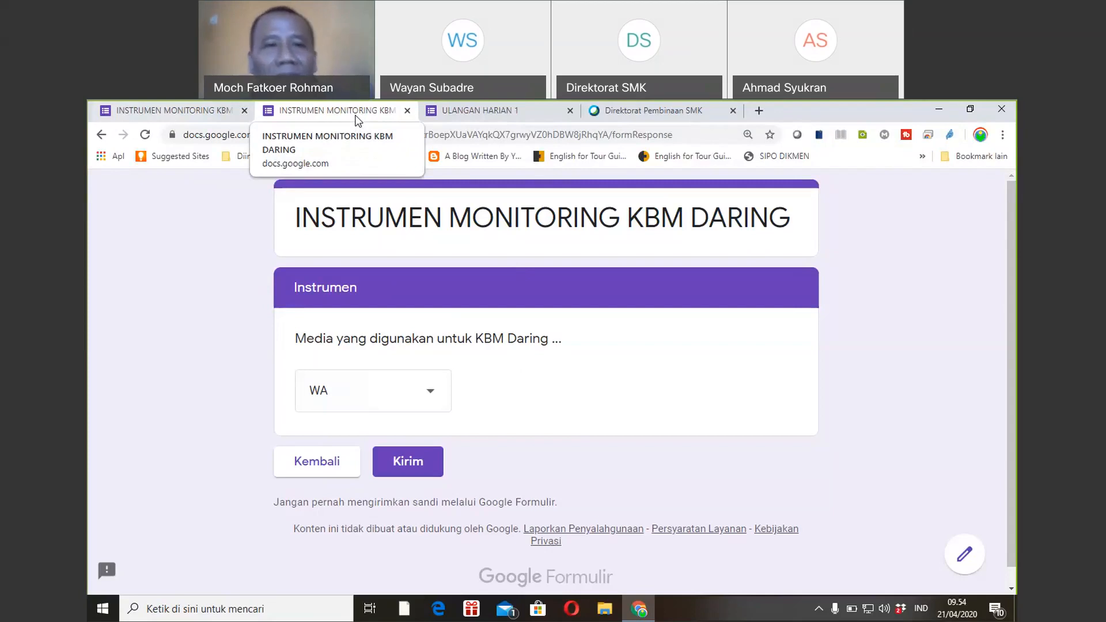
# Navigate to classroom.google.com, confirming departure from the form page.
pyautogui.click(374, 134)
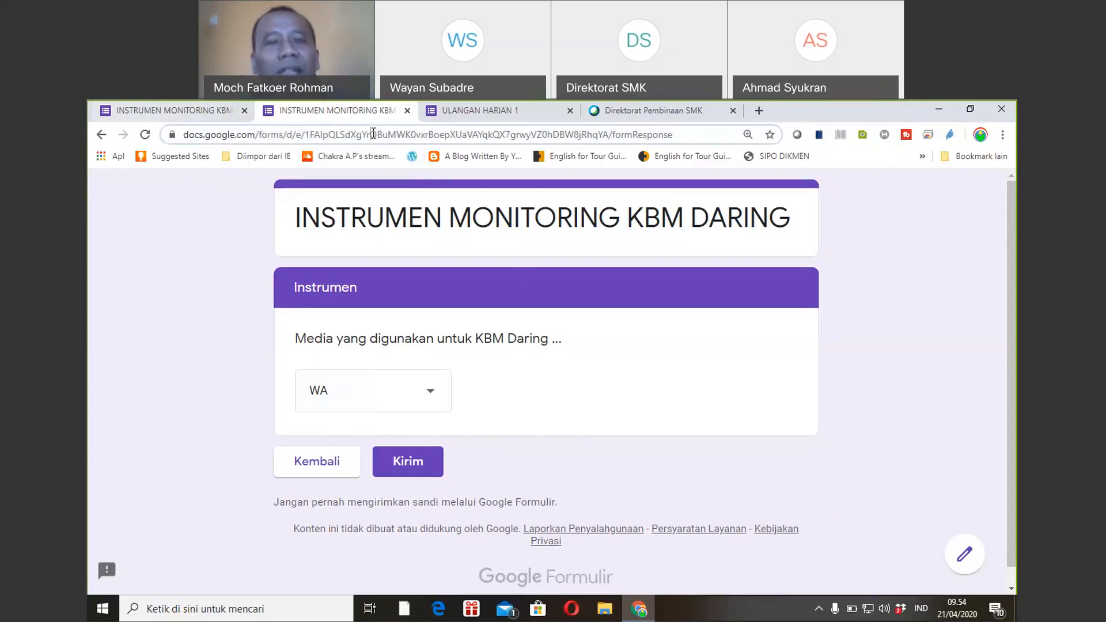
pyautogui.write('c')
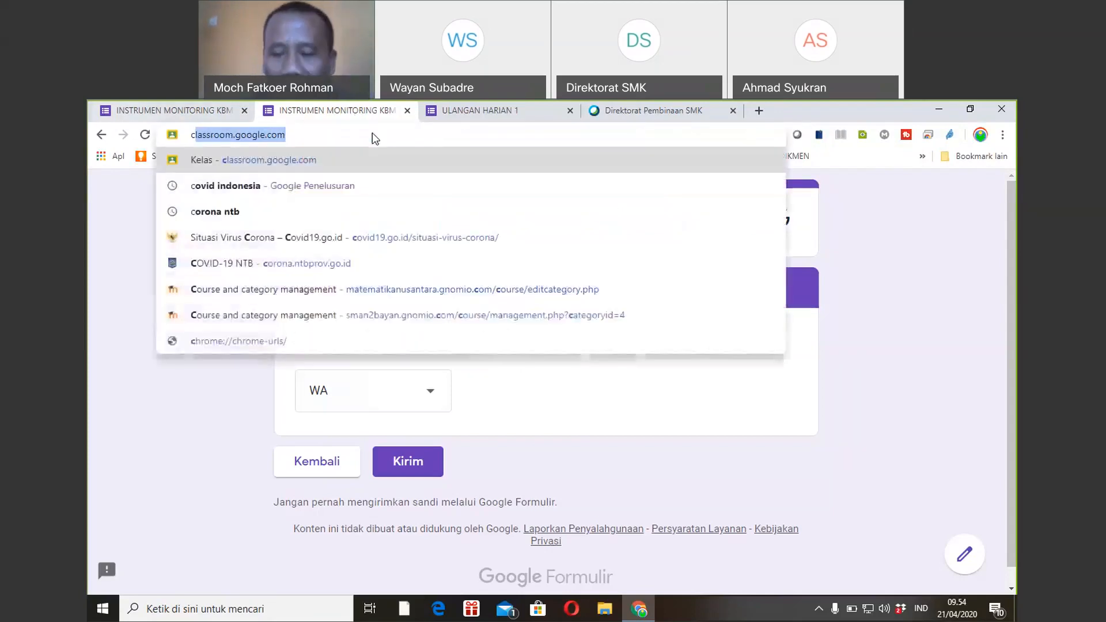
pyautogui.press('Right')
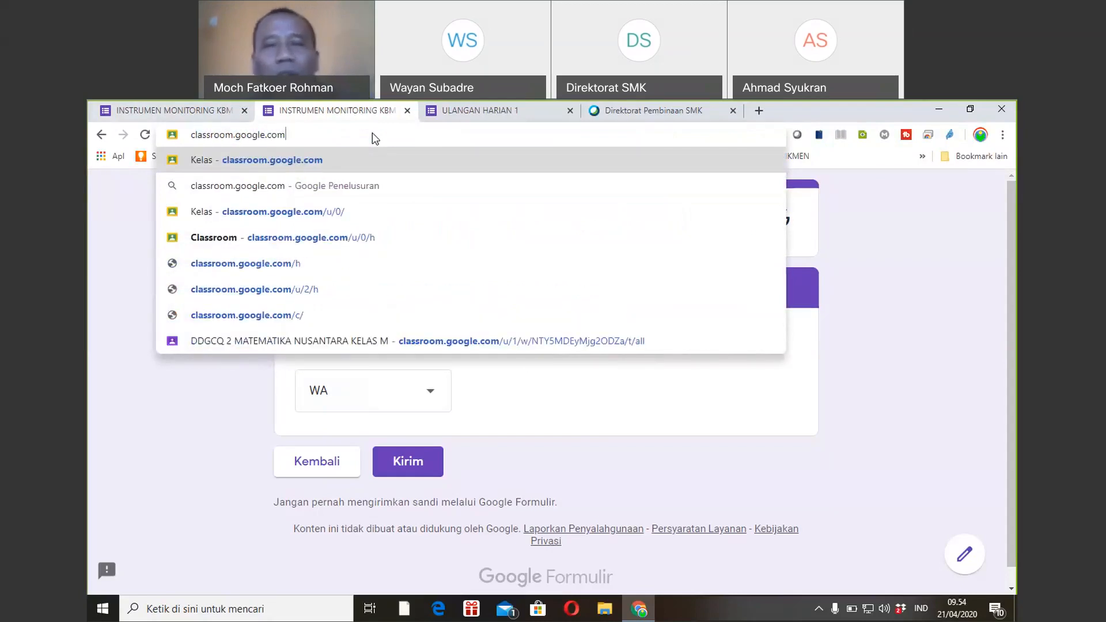
pyautogui.press('Return')
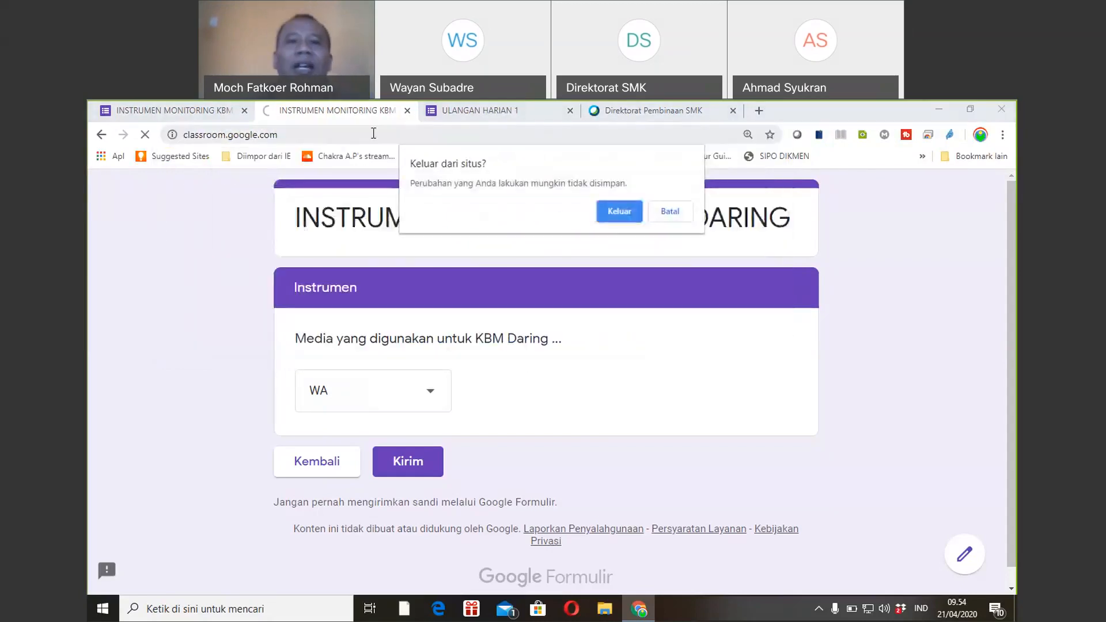
pyautogui.click(618, 212)
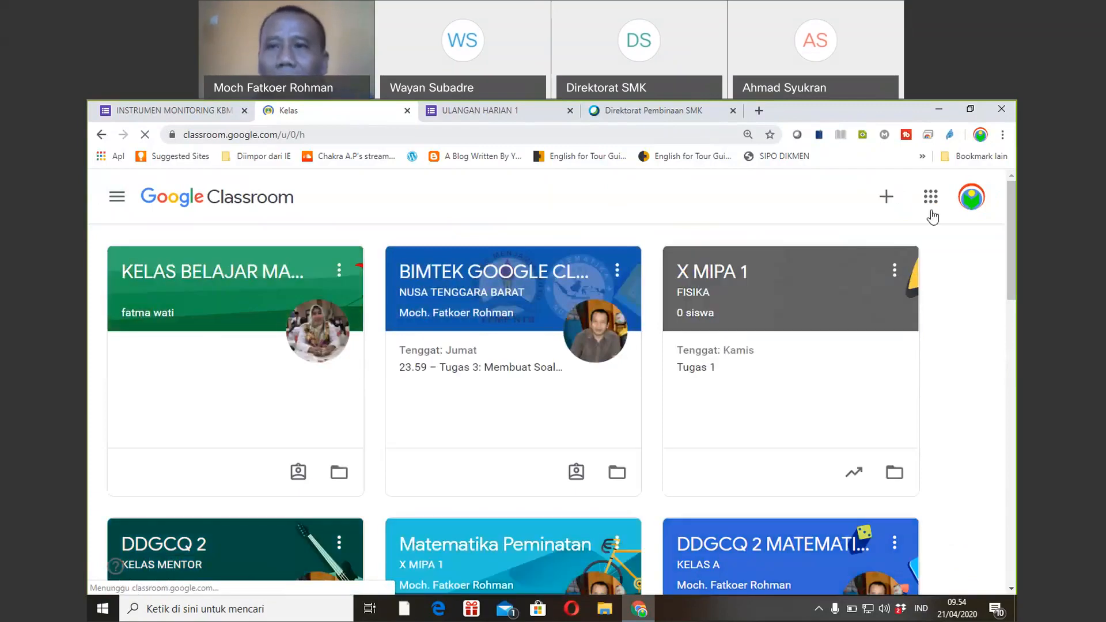
# Start creating a new class, acknowledging the school-use notice and continuing.
pyautogui.click(887, 199)
pyautogui.click(782, 264)
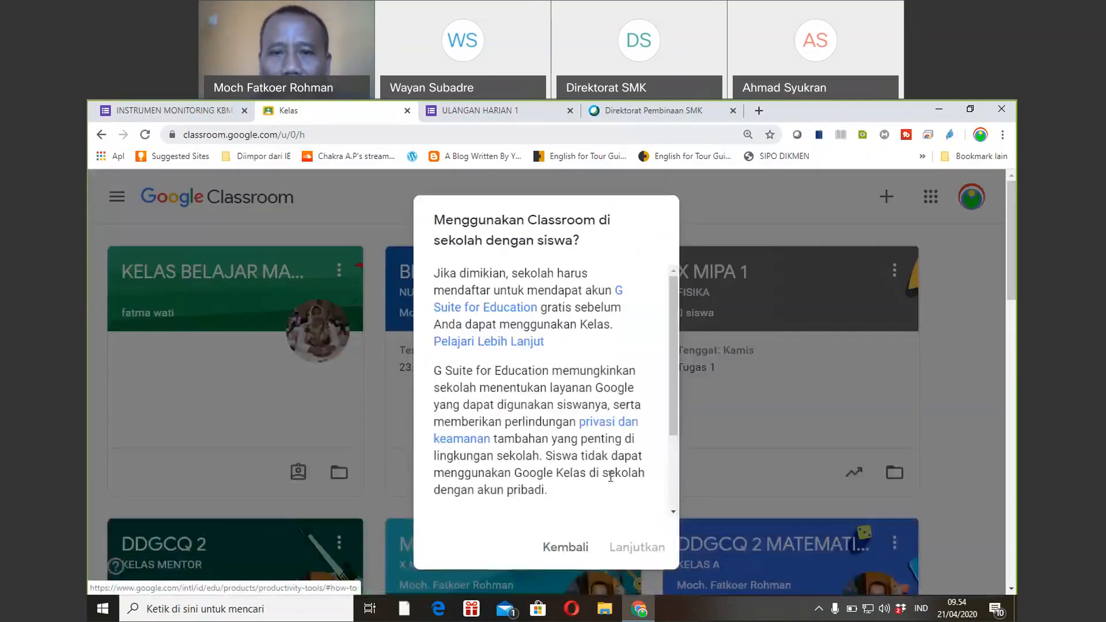
pyautogui.moveTo(670, 389); pyautogui.dragTo(663, 474)
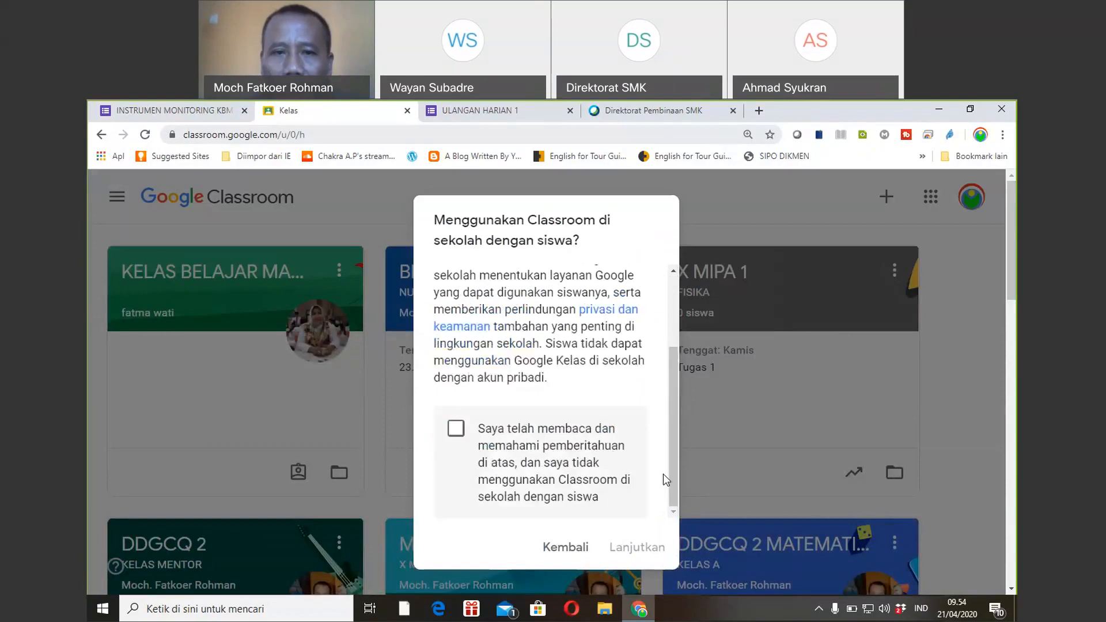
pyautogui.click(456, 429)
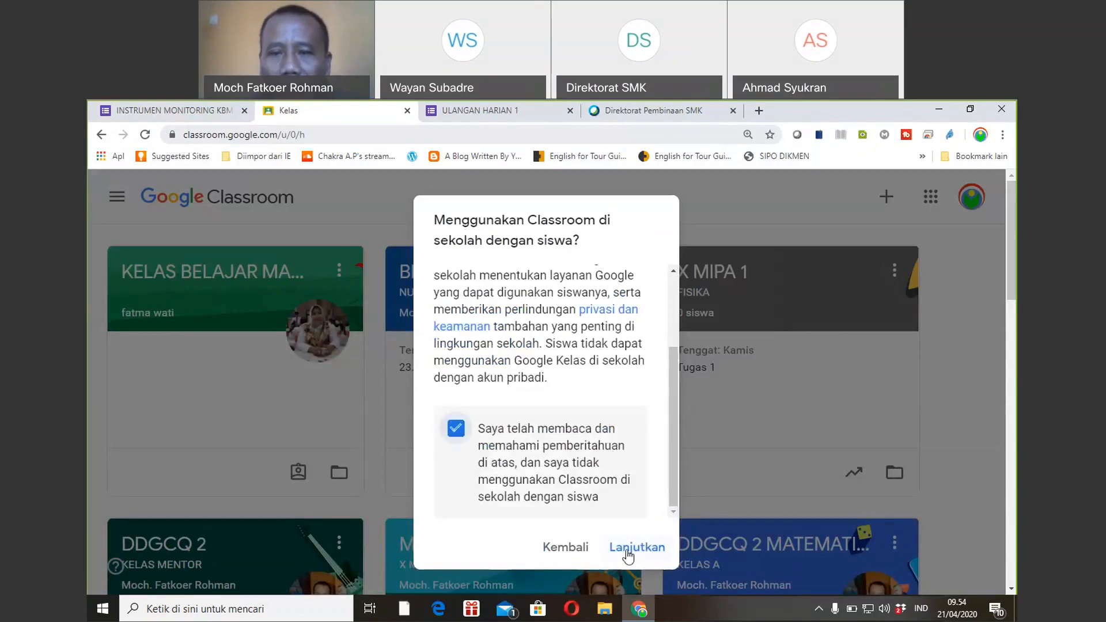
pyautogui.click(628, 551)
# Create the class 'BIMBINGAN PENGAWAS', leaving the section field empty.
pyautogui.click(389, 296)
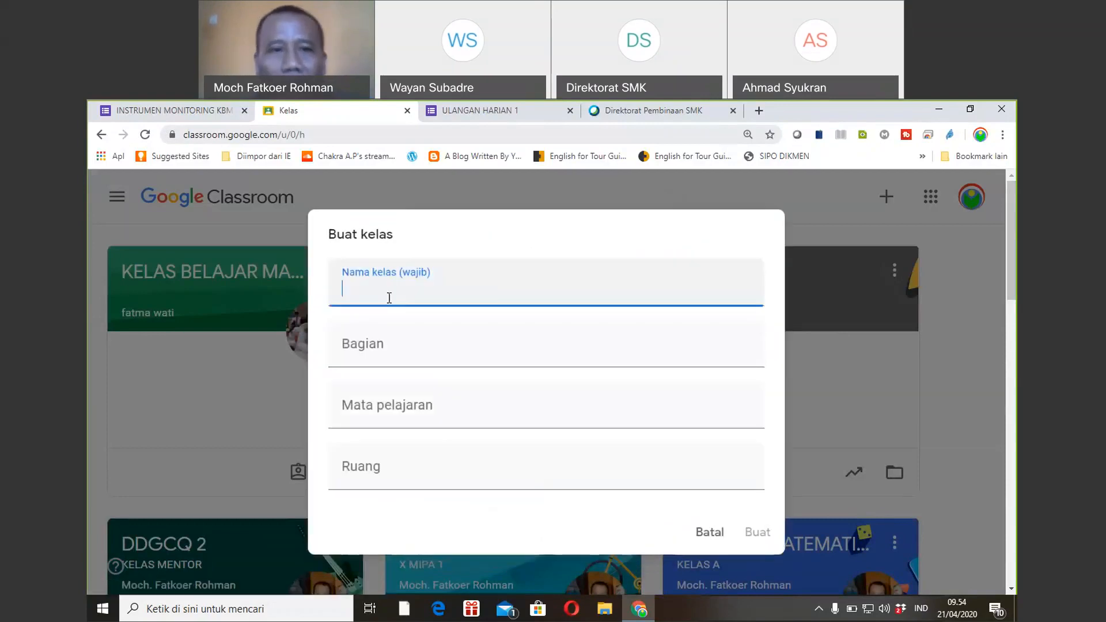
pyautogui.write('BIMBING')
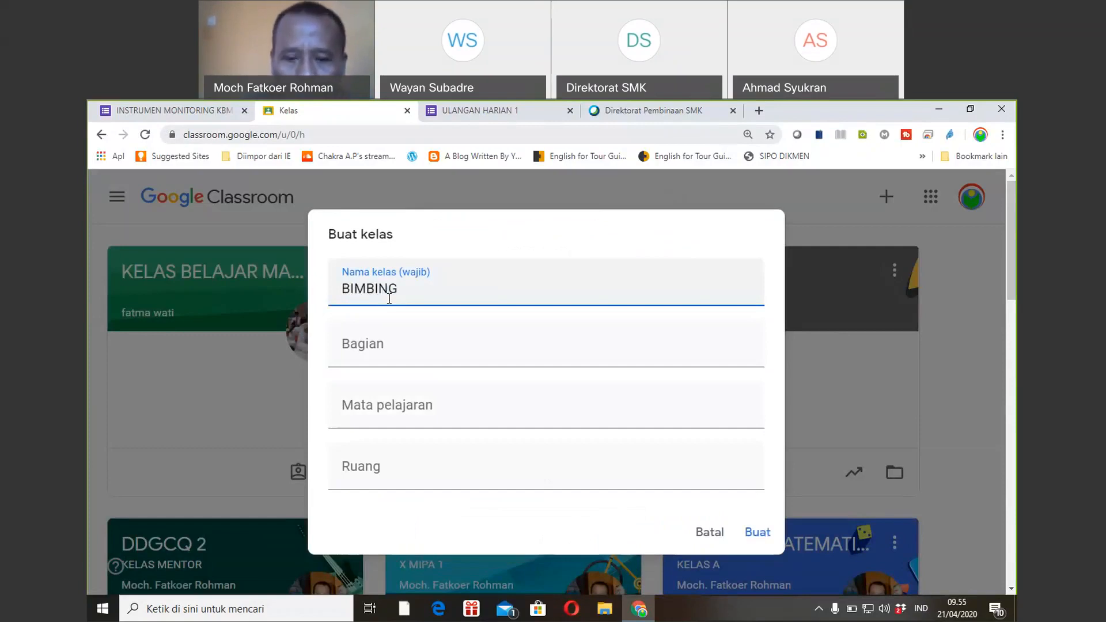
pyautogui.write('AN PENGAW')
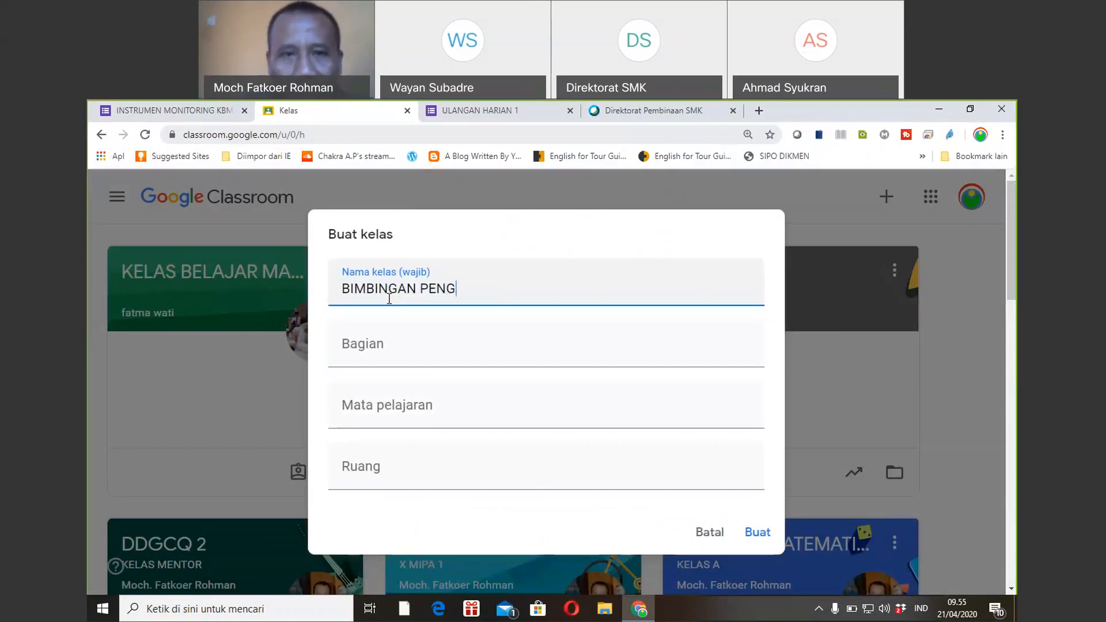
pyautogui.write('AS')
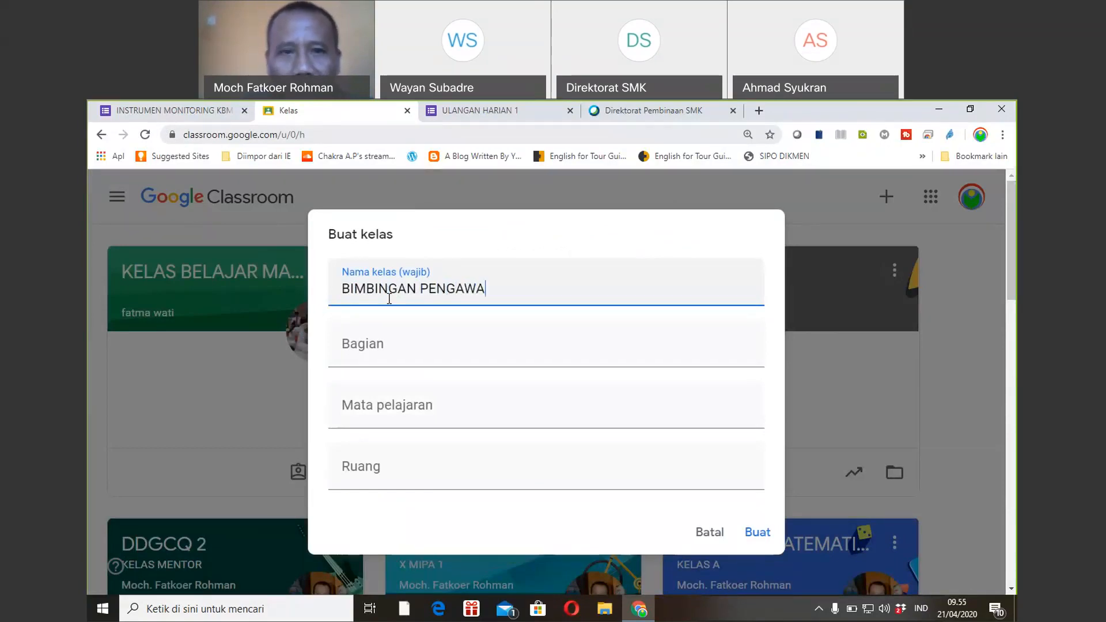
pyautogui.click(395, 348)
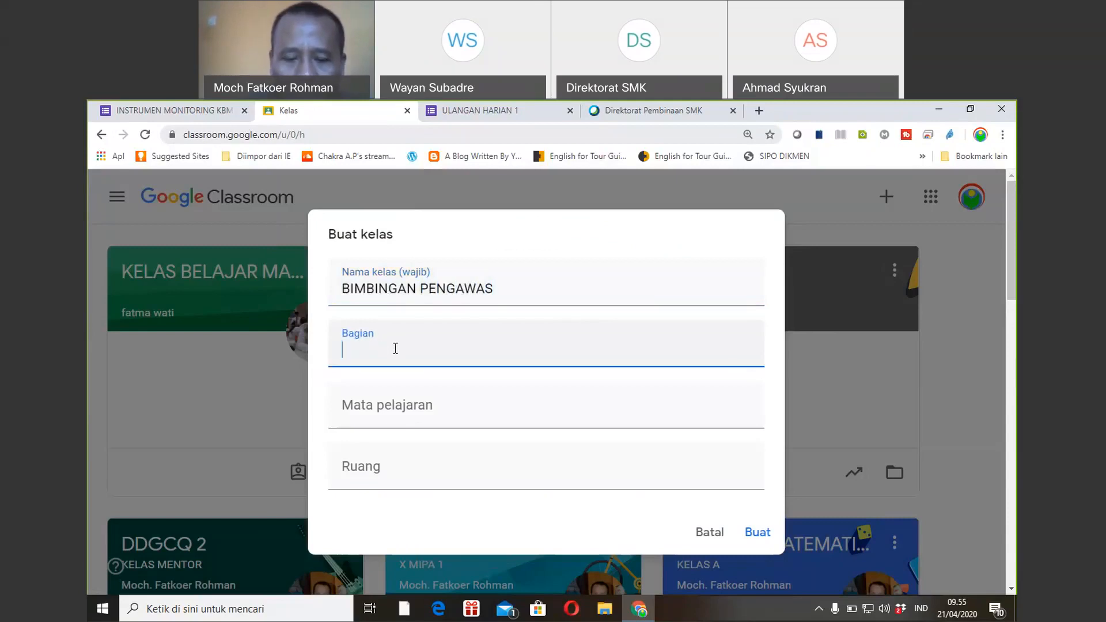
pyautogui.write('NEN')
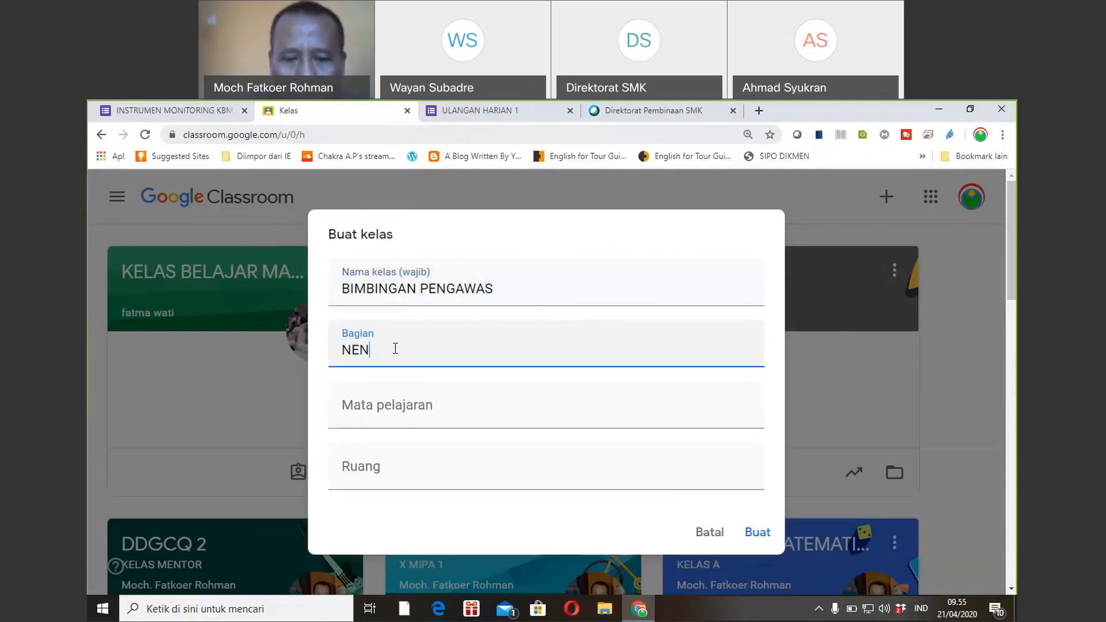
pyautogui.write('GAH...')
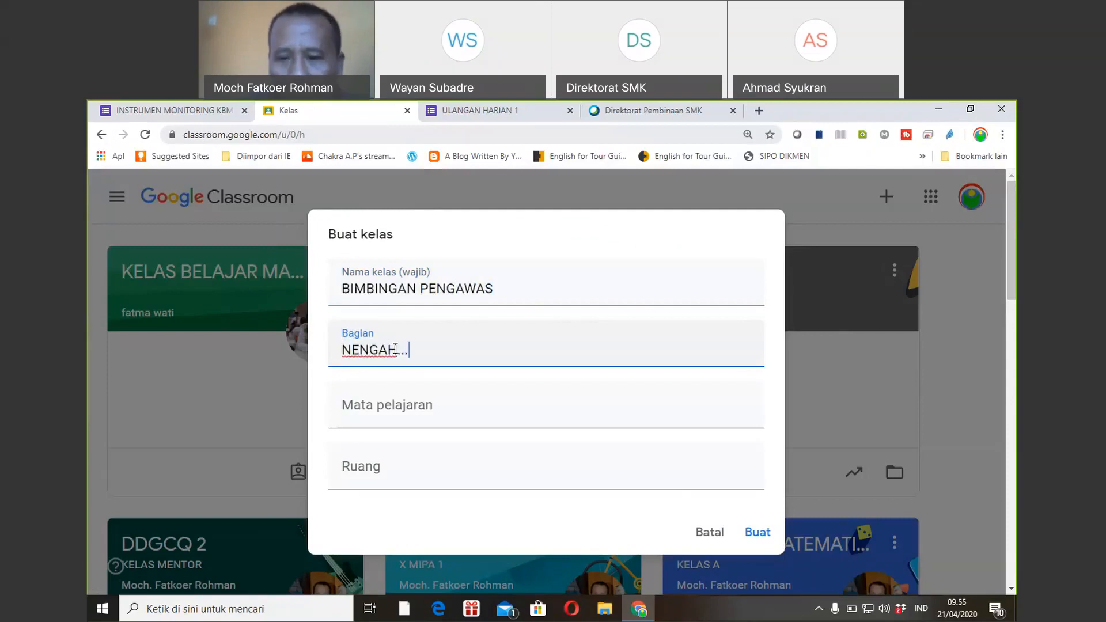
pyautogui.press('BackSpace')
pyautogui.press('BackSpace')
pyautogui.press('BackSpace')
pyautogui.press('BackSpace')
pyautogui.press('BackSpace')
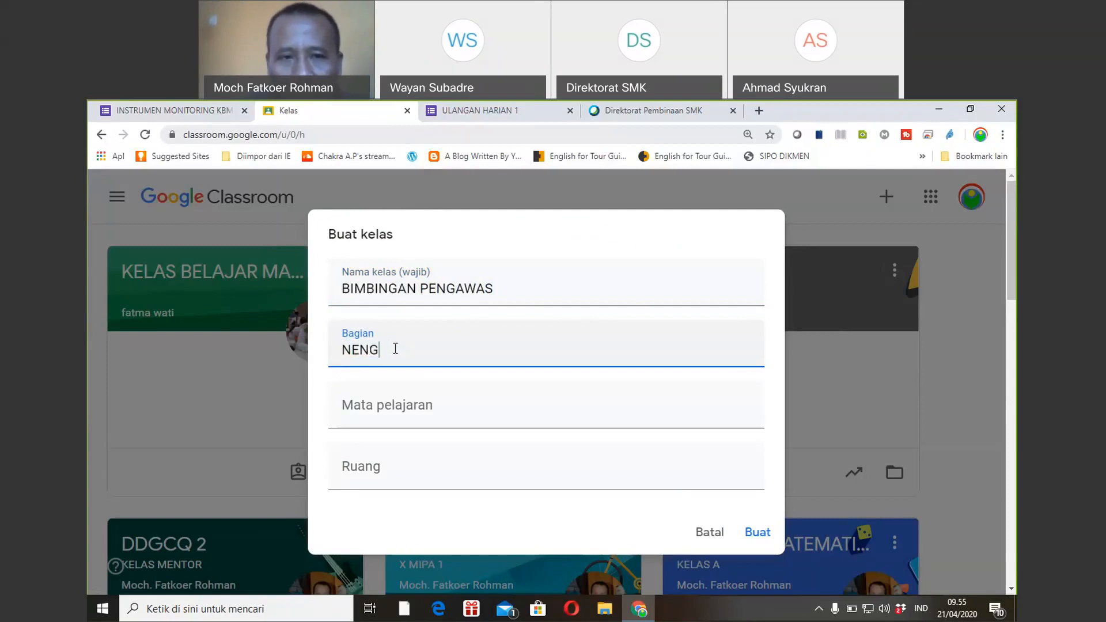
pyautogui.press('BackSpace')
pyautogui.press('BackSpace')
pyautogui.press('BackSpace')
pyautogui.press('BackSpace')
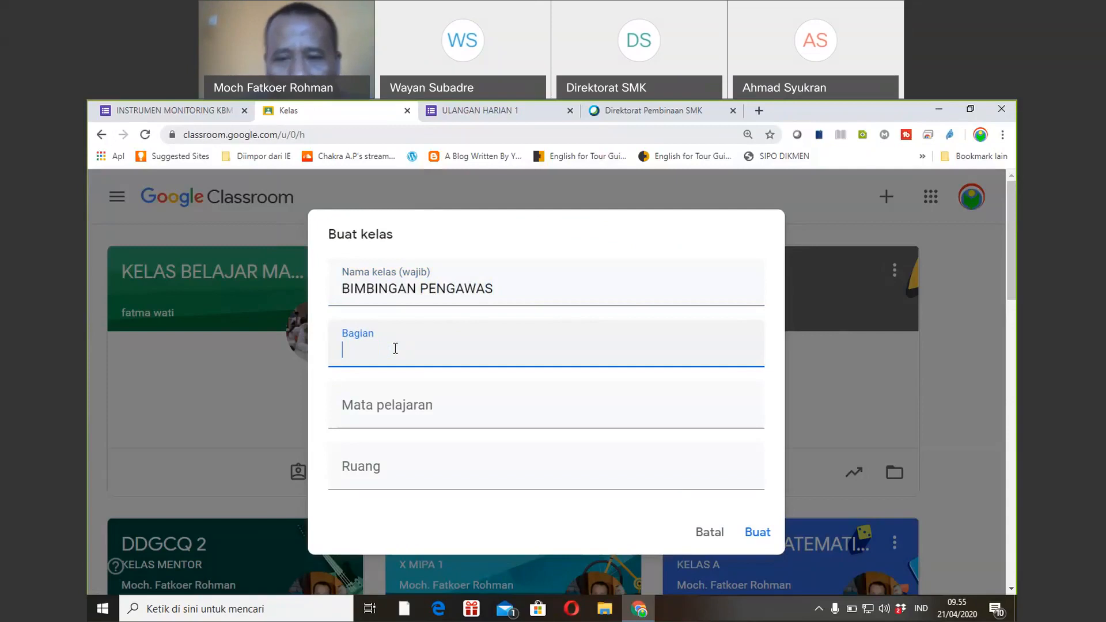
pyautogui.click(753, 537)
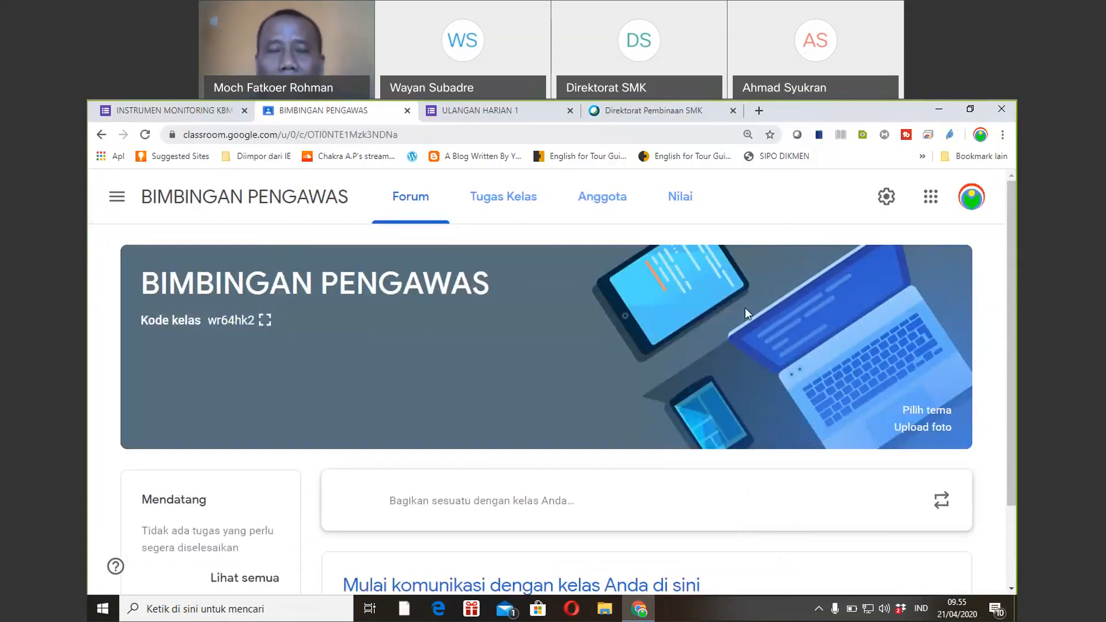
# Add a topic named EVALUASI on the class's Tugas Kelas page.
pyautogui.click(514, 204)
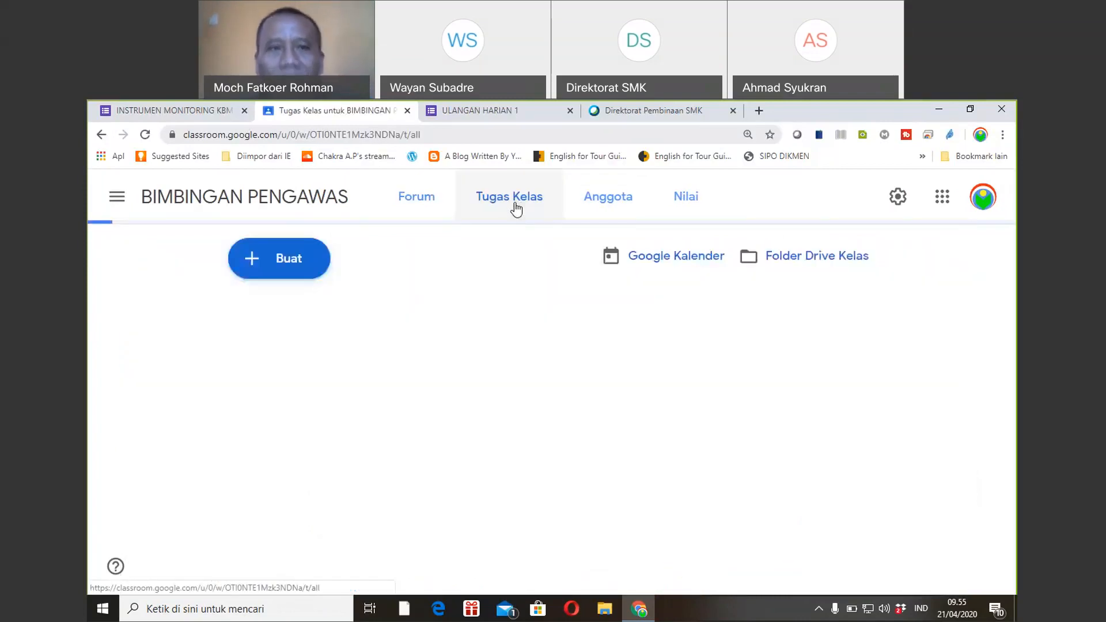
pyautogui.click(325, 260)
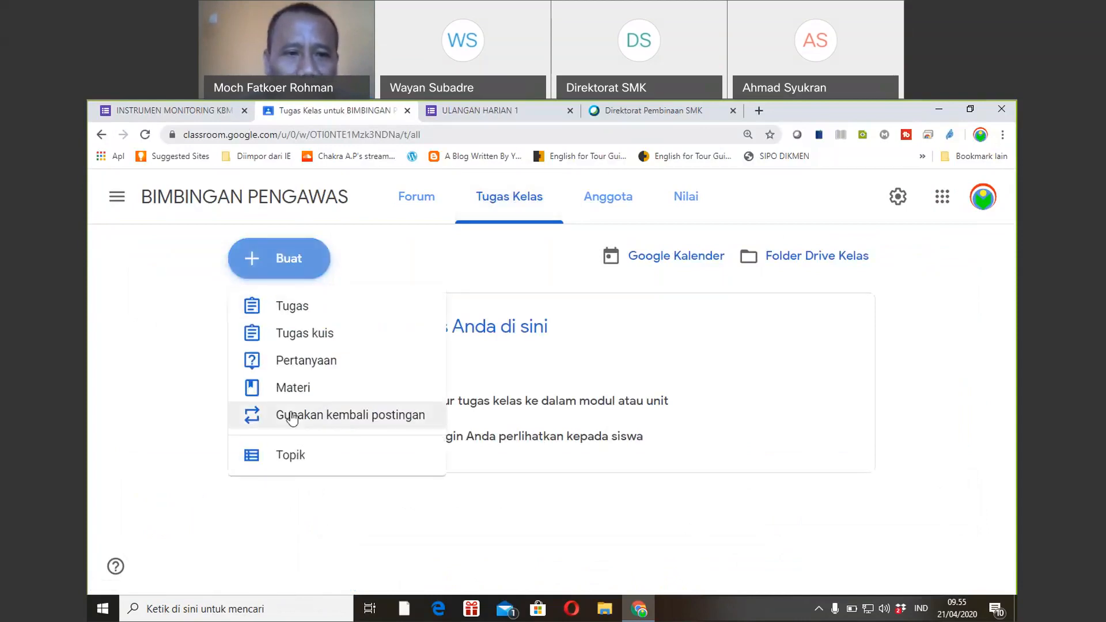
pyautogui.click(289, 457)
pyautogui.write('EVALUASI')
pyautogui.click(595, 442)
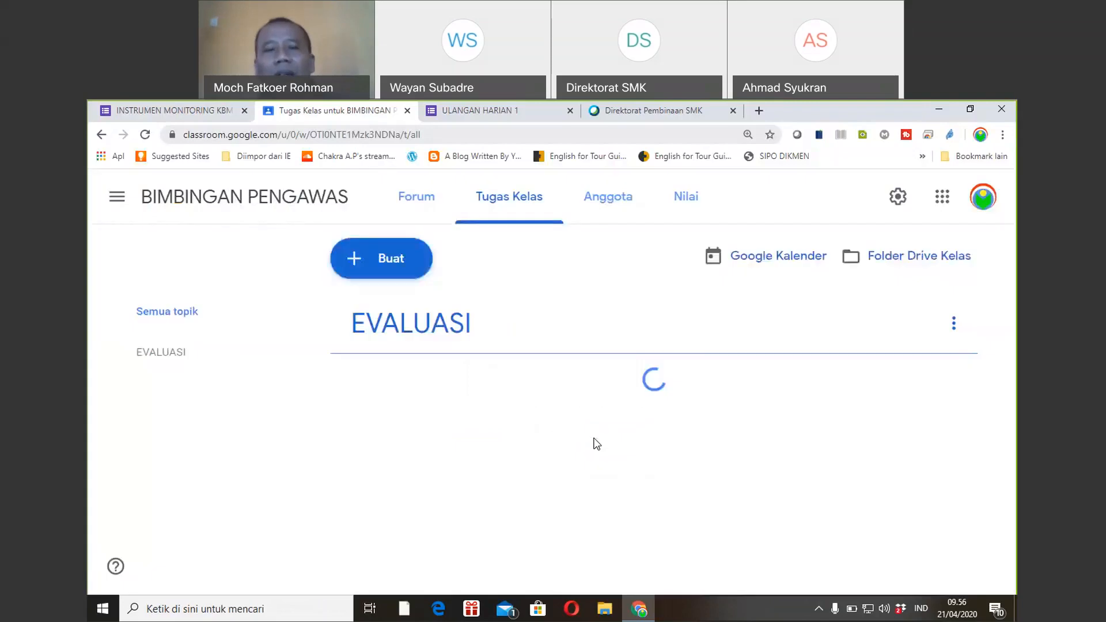
pyautogui.click(379, 260)
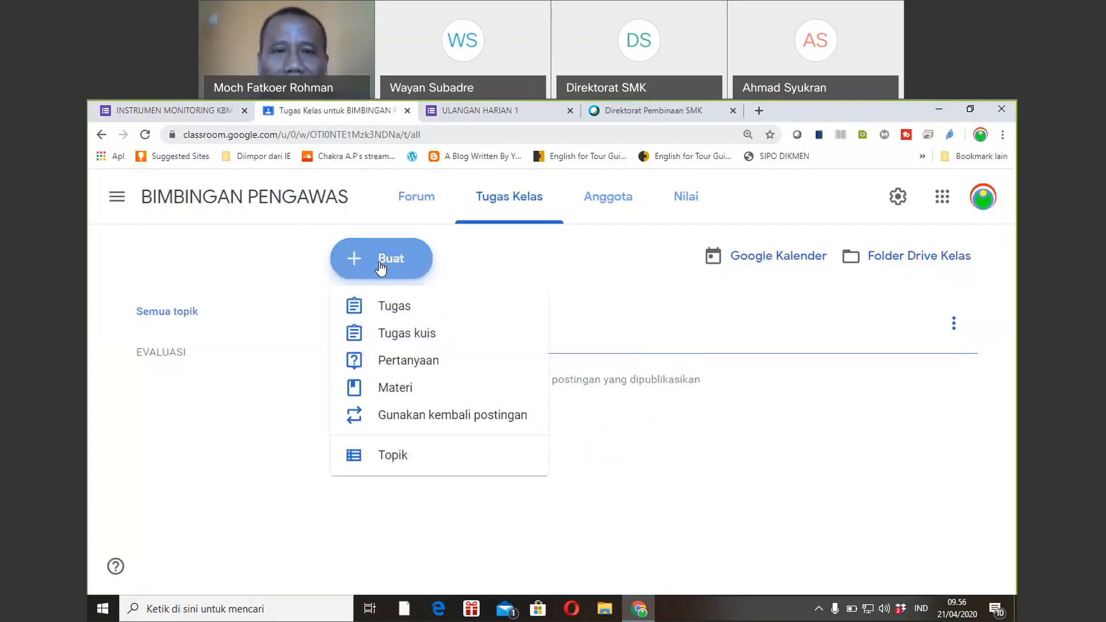
# Start a quiz assignment titled 'Evaluasi Penguasaan RPP'.
pyautogui.click(402, 335)
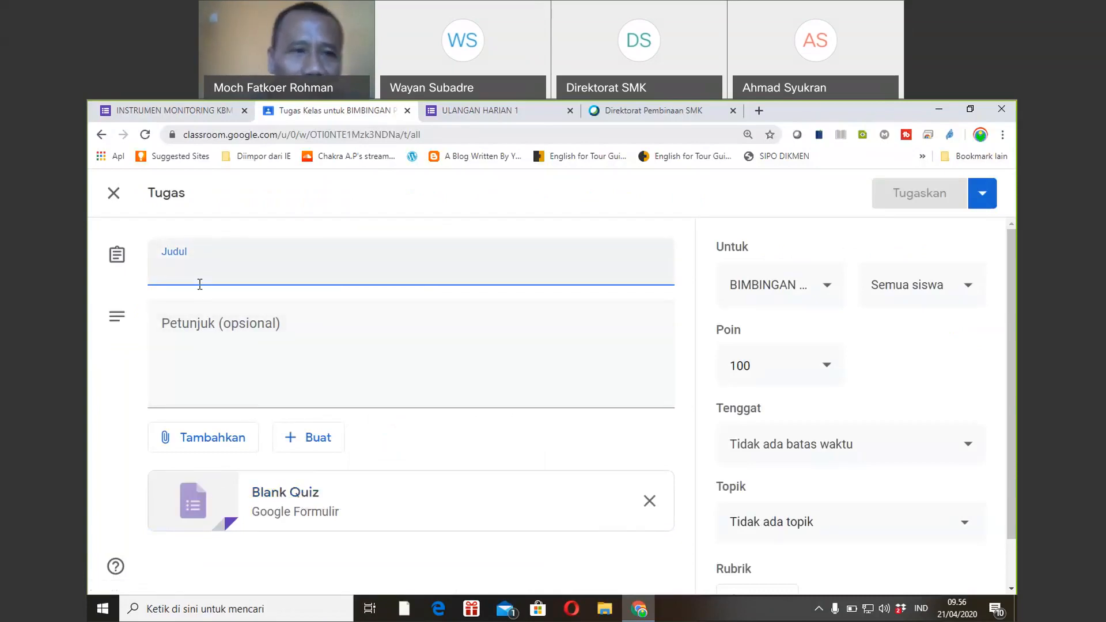
pyautogui.write('Ea')
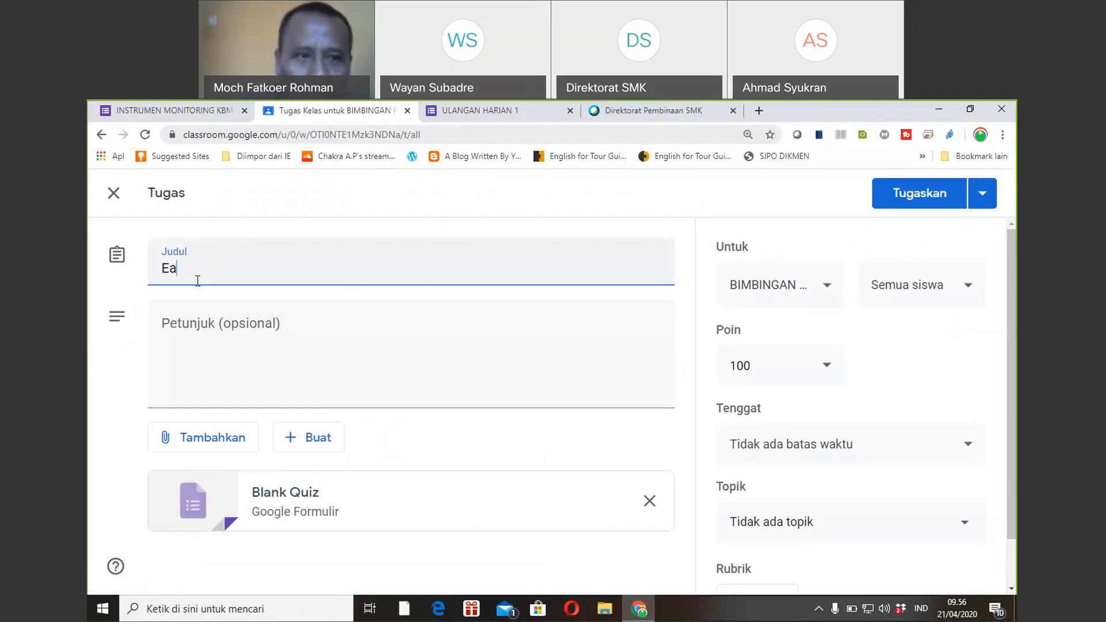
pyautogui.press('BackSpace')
pyautogui.write('valua')
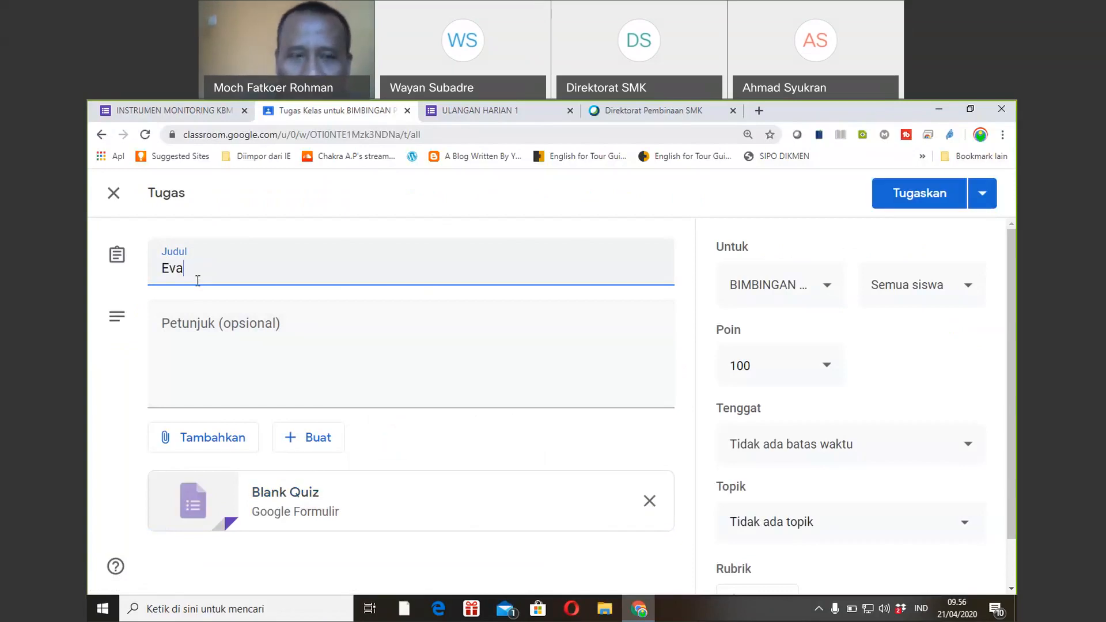
pyautogui.write('si Penguasaan RPP')
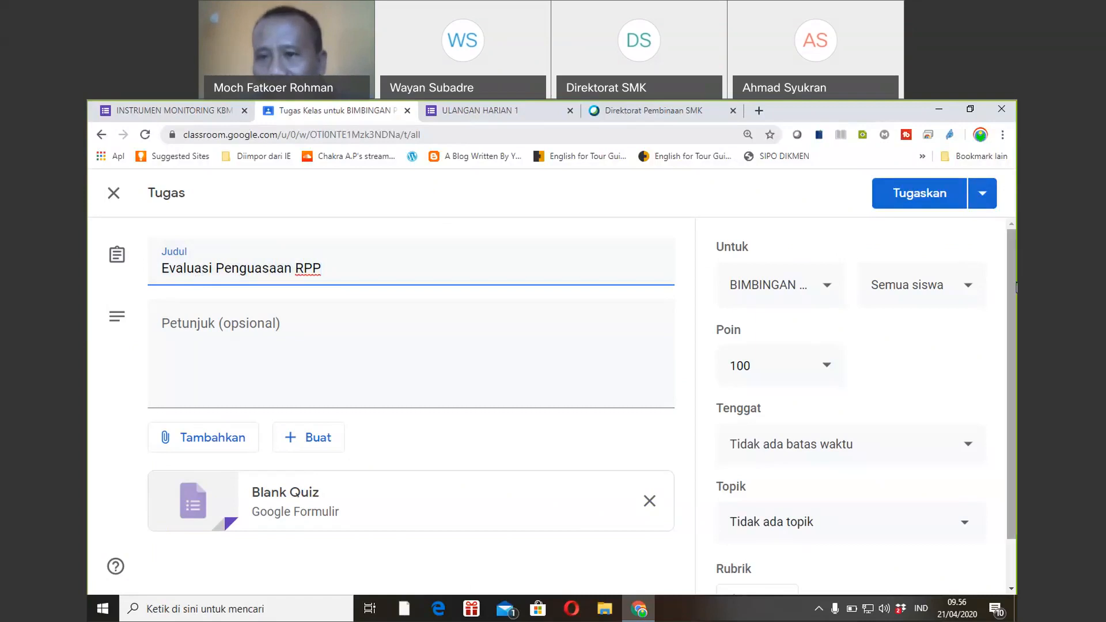
# File the quiz assignment under EVALUASI with a due date of 29 April.
pyautogui.scroll(-1, 1013, 346)
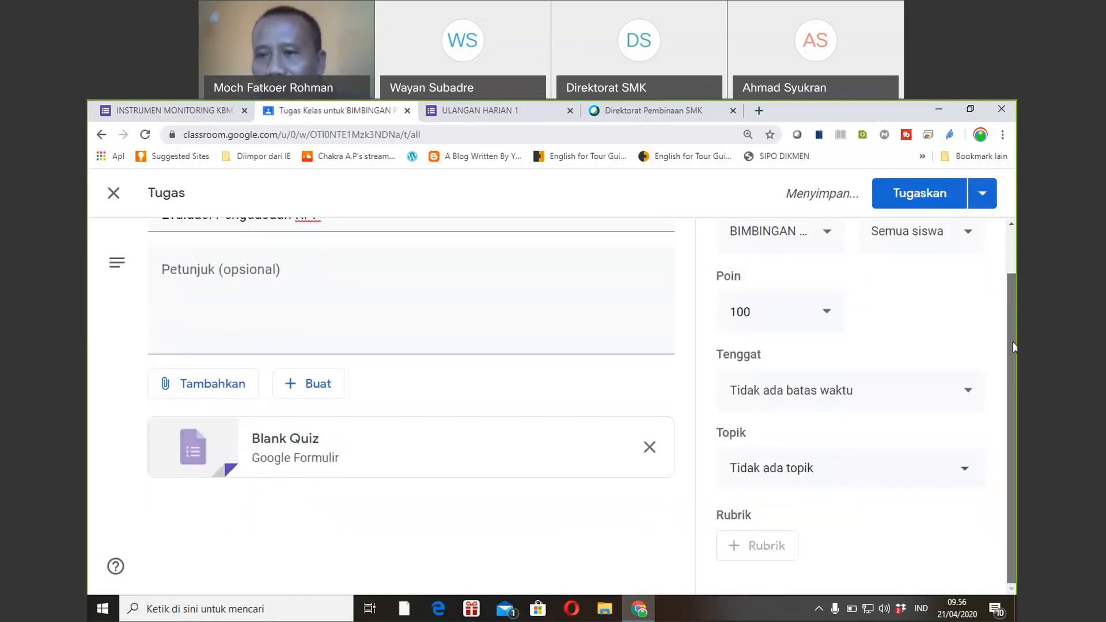
pyautogui.click(967, 470)
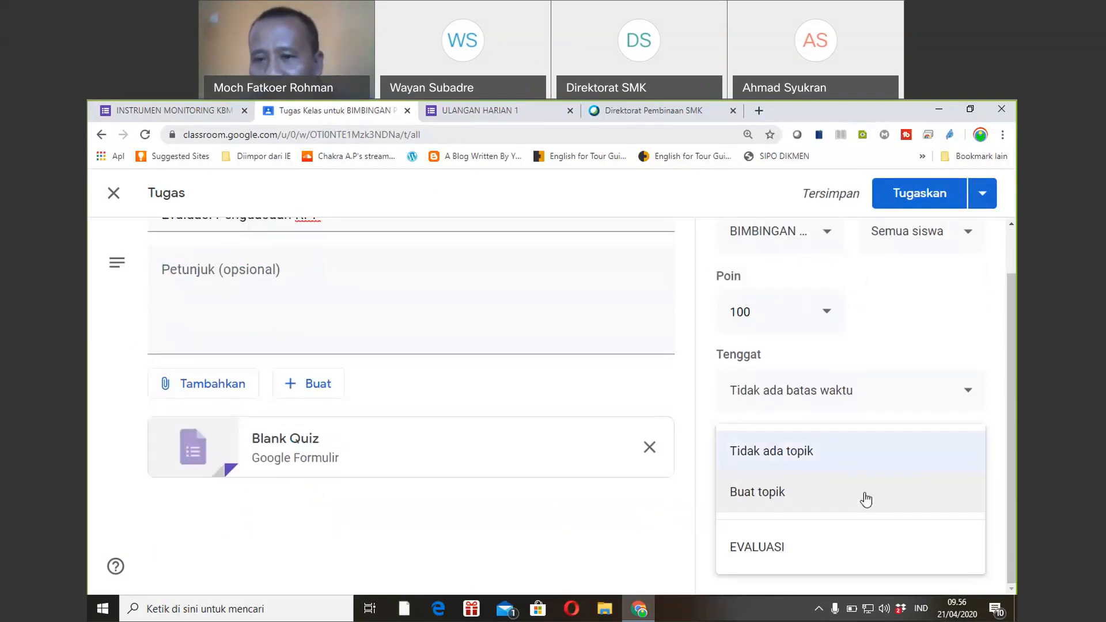
pyautogui.click(773, 548)
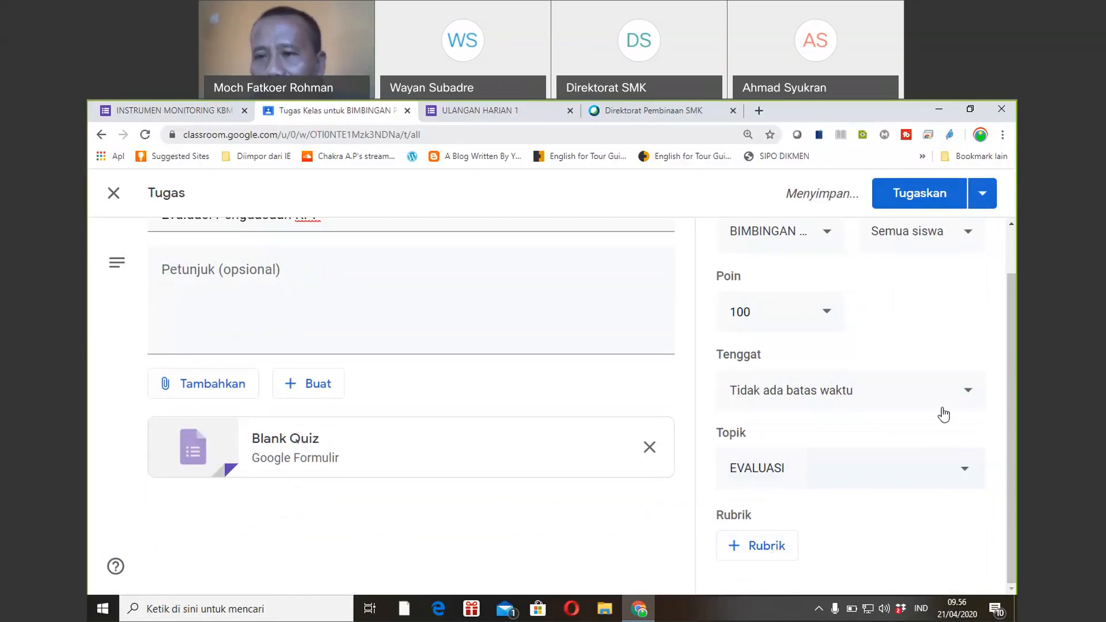
pyautogui.click(969, 395)
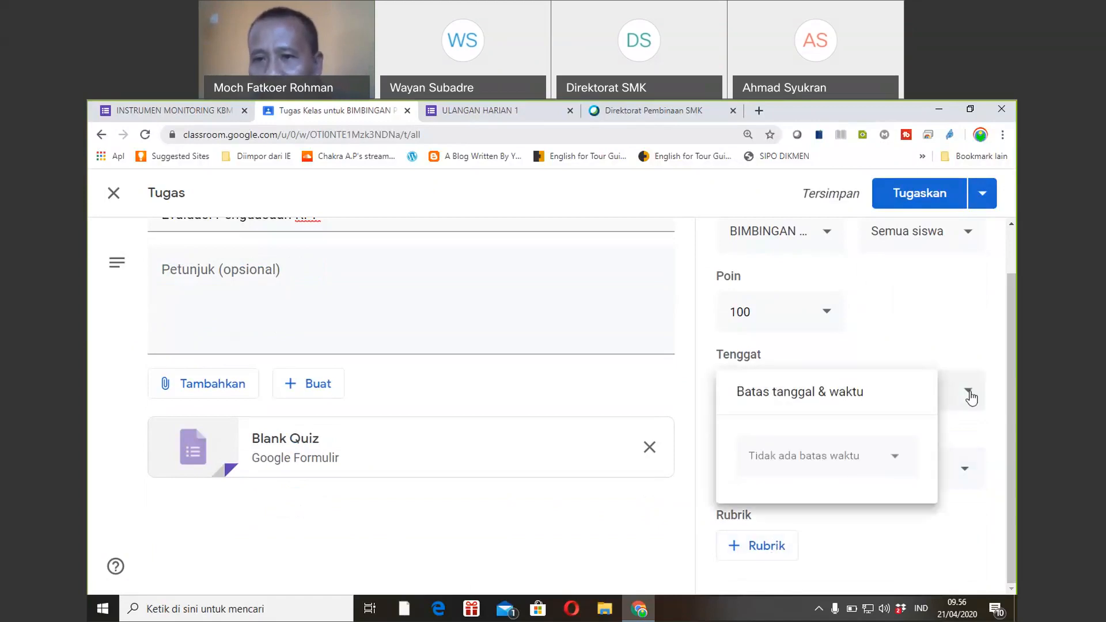
pyautogui.click(826, 457)
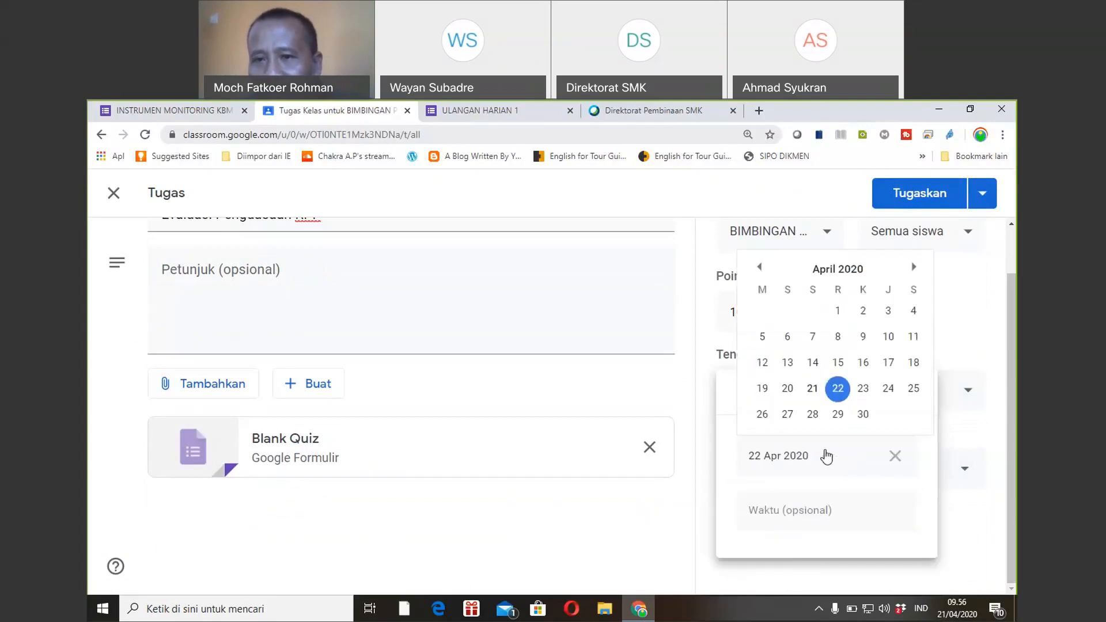
pyautogui.click(839, 415)
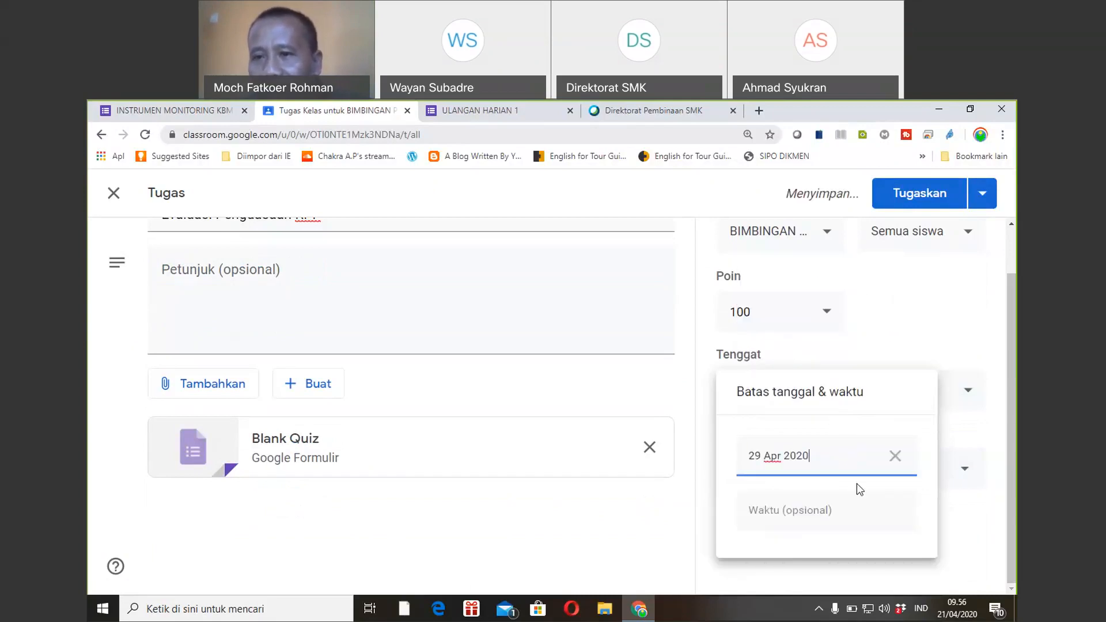
pyautogui.click(971, 432)
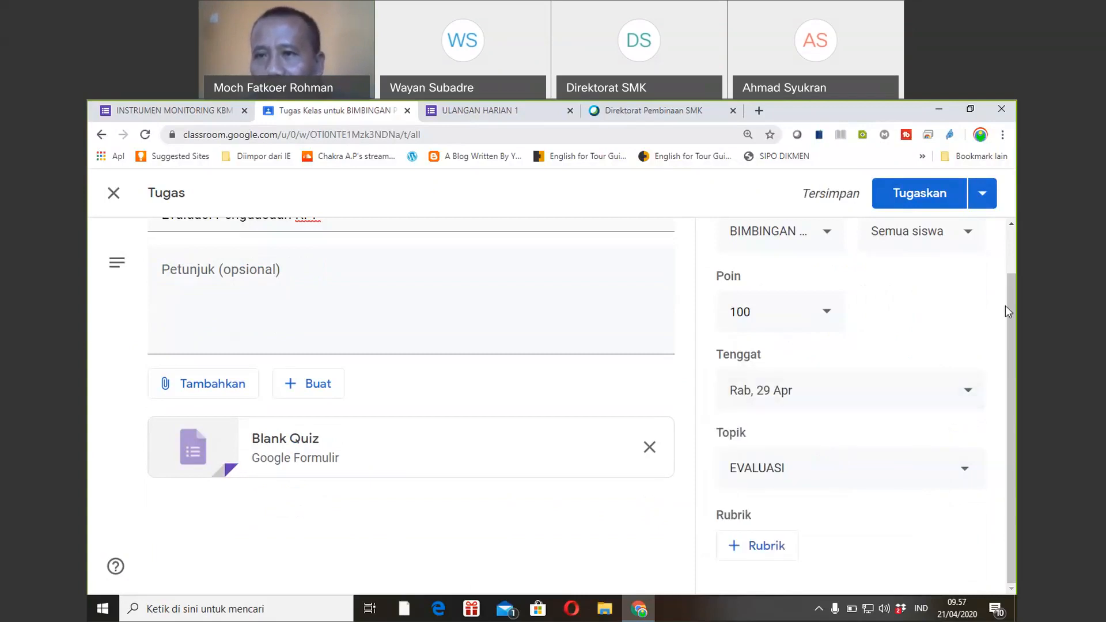
pyautogui.moveTo(1009, 315); pyautogui.dragTo(1007, 264)
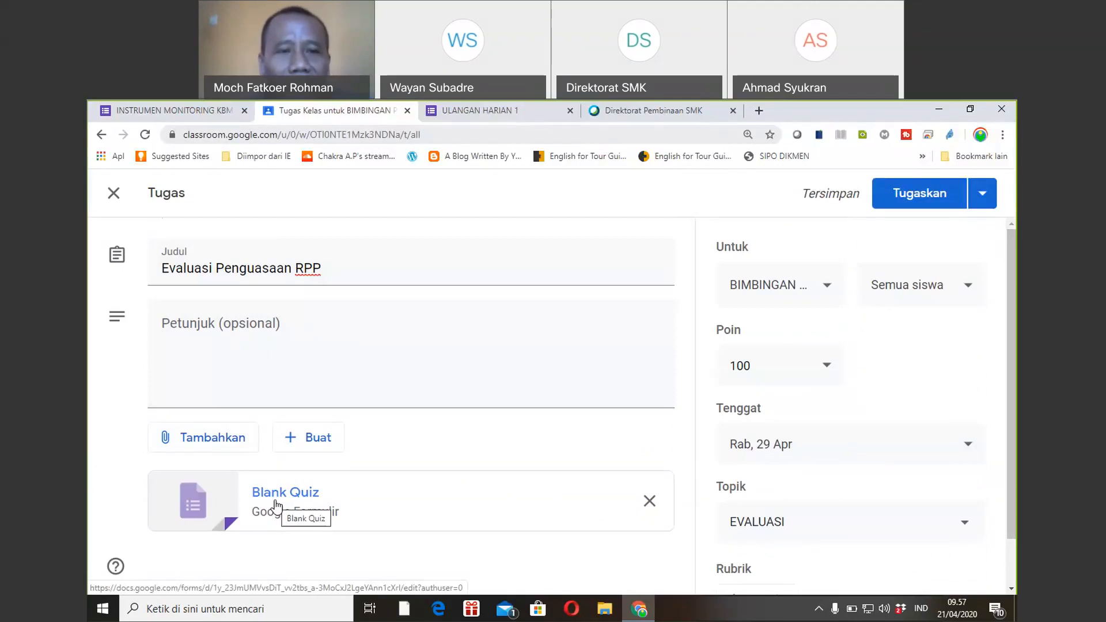
pyautogui.click(275, 503)
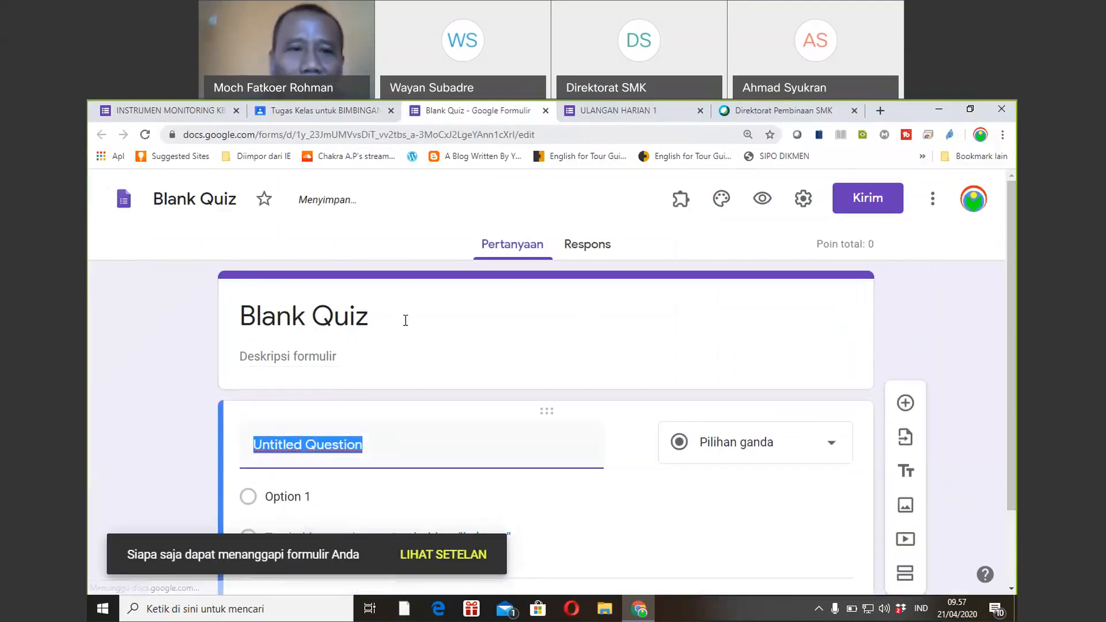
# Title the quiz form 'Evaluasi Penguasaan RPP'.
pyautogui.click(406, 321)
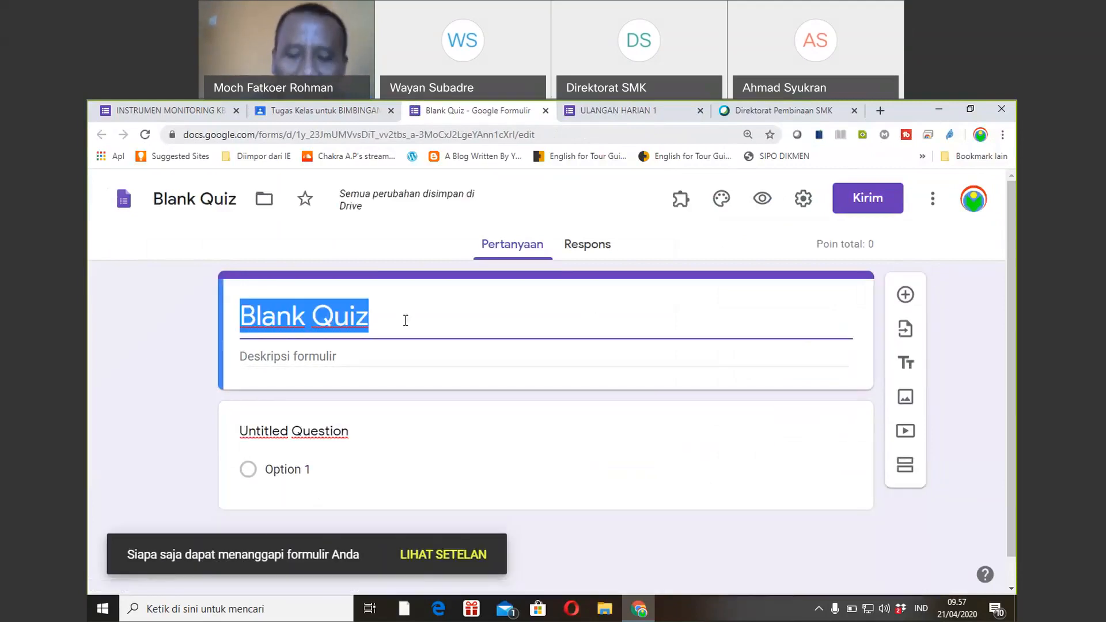
pyautogui.write('Nama')
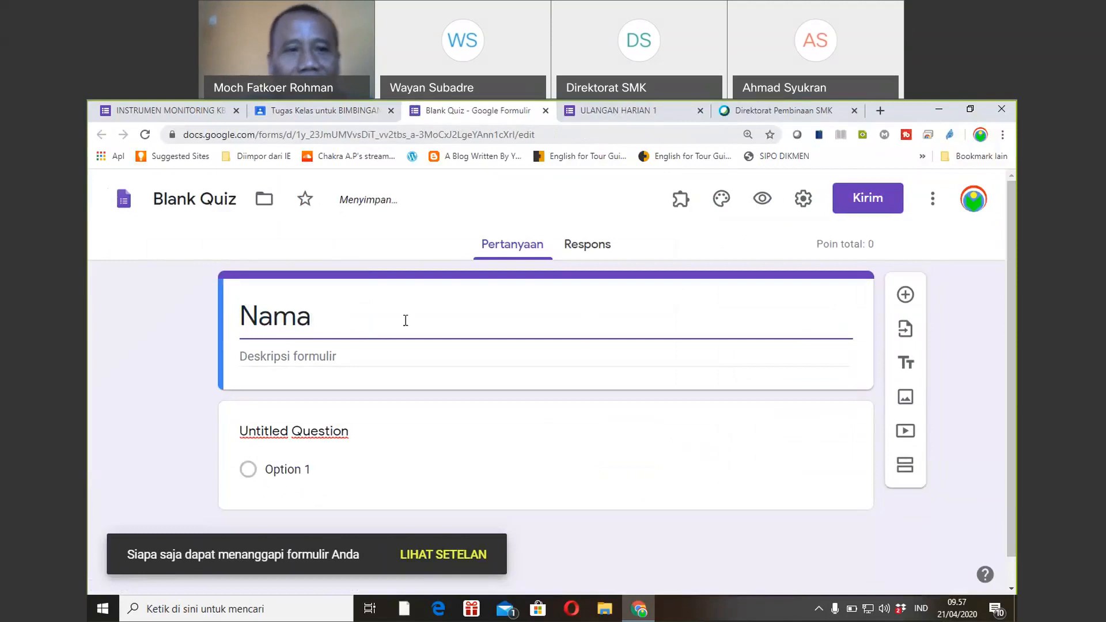
pyautogui.click(447, 361)
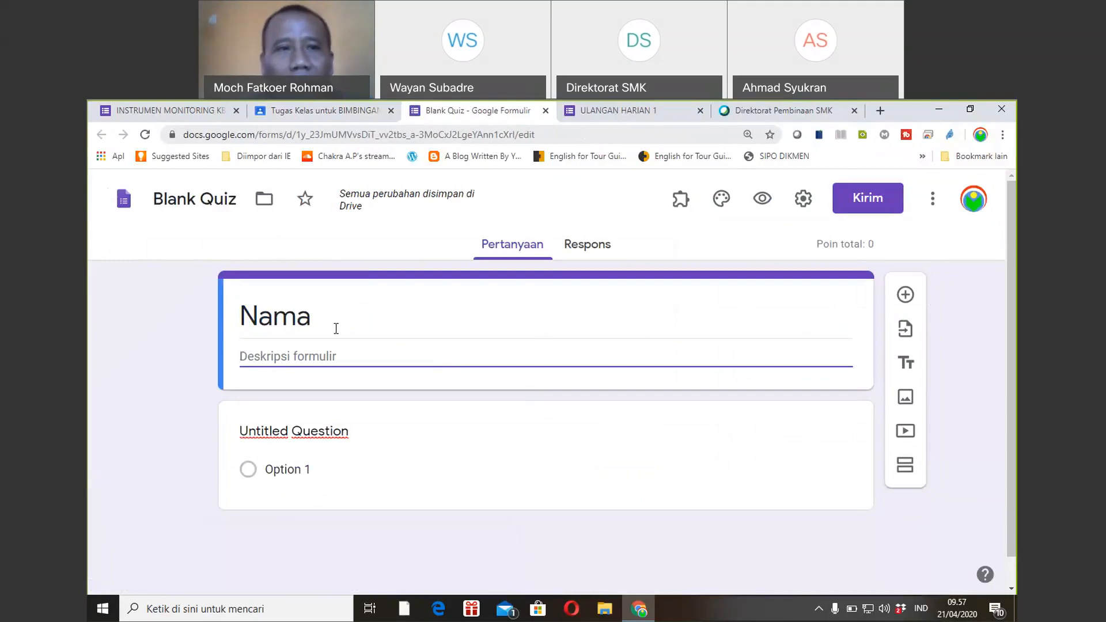
pyautogui.click(335, 327)
pyautogui.write('E')
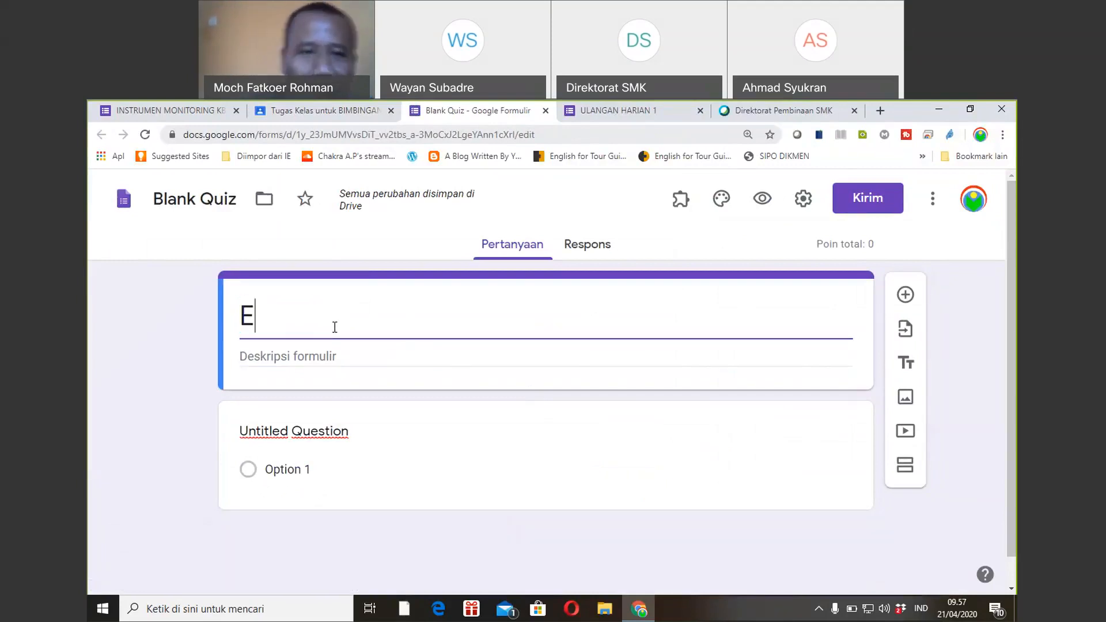
pyautogui.write('val')
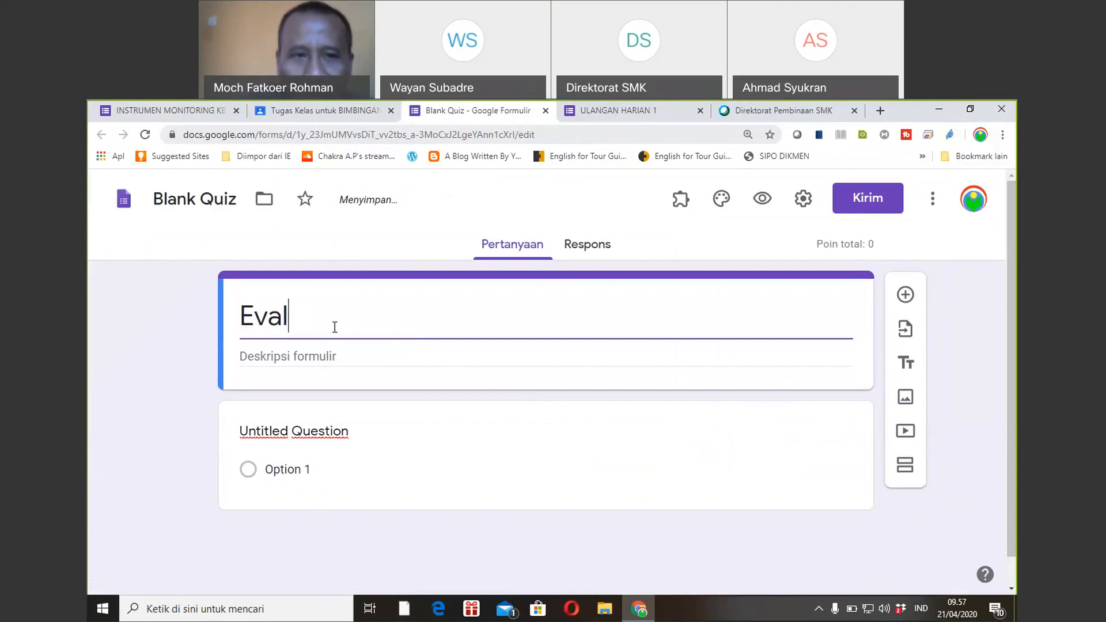
pyautogui.write('uasi Peng')
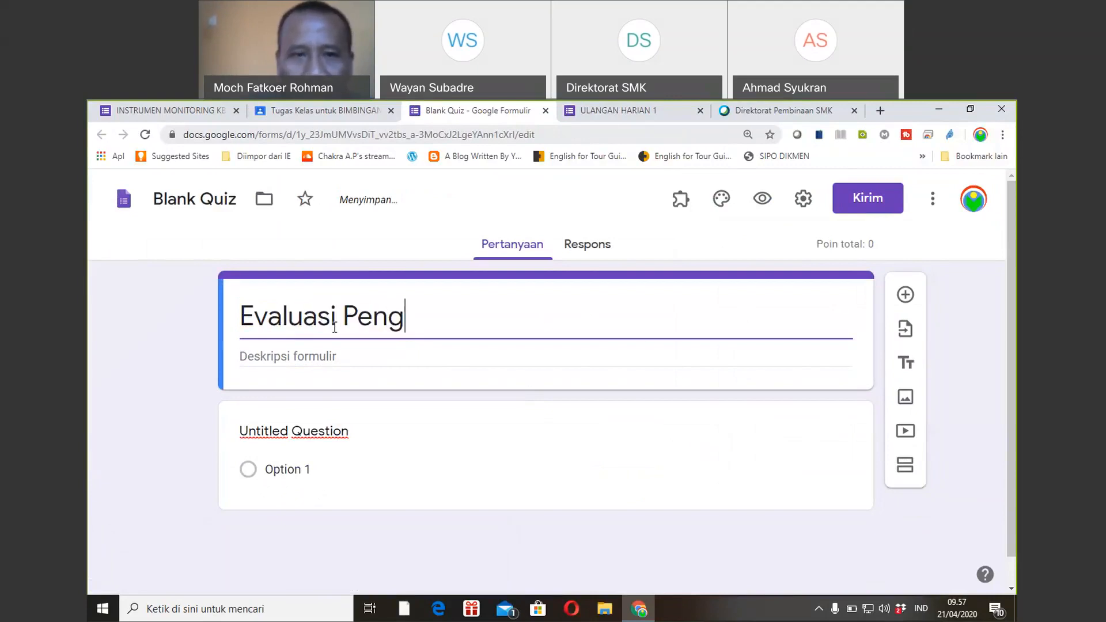
pyautogui.write('uasaa')
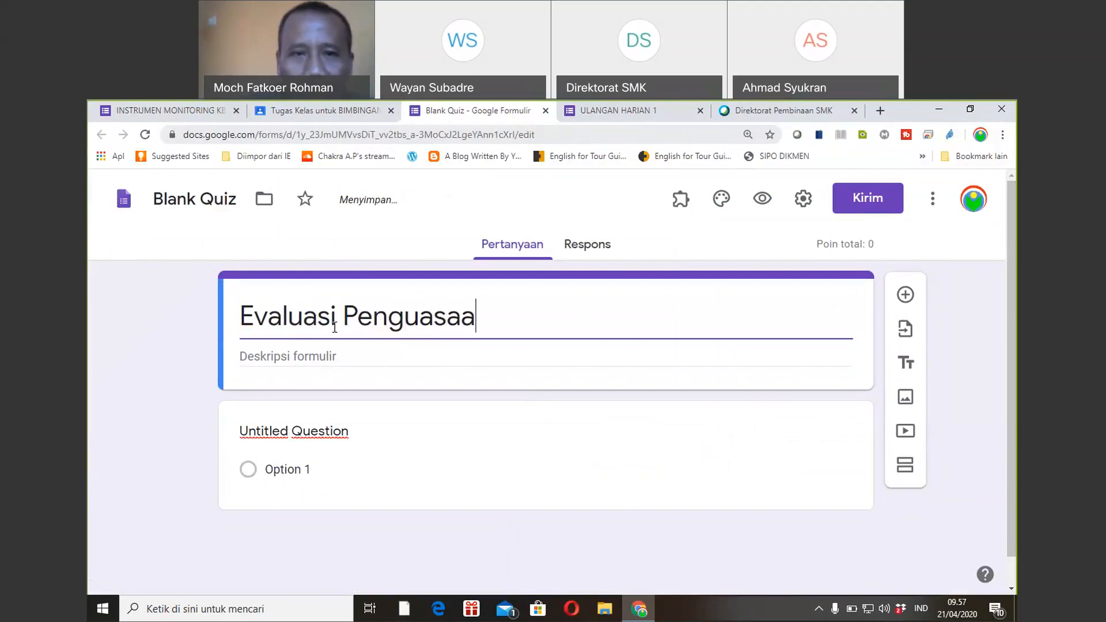
pyautogui.write('n RPP')
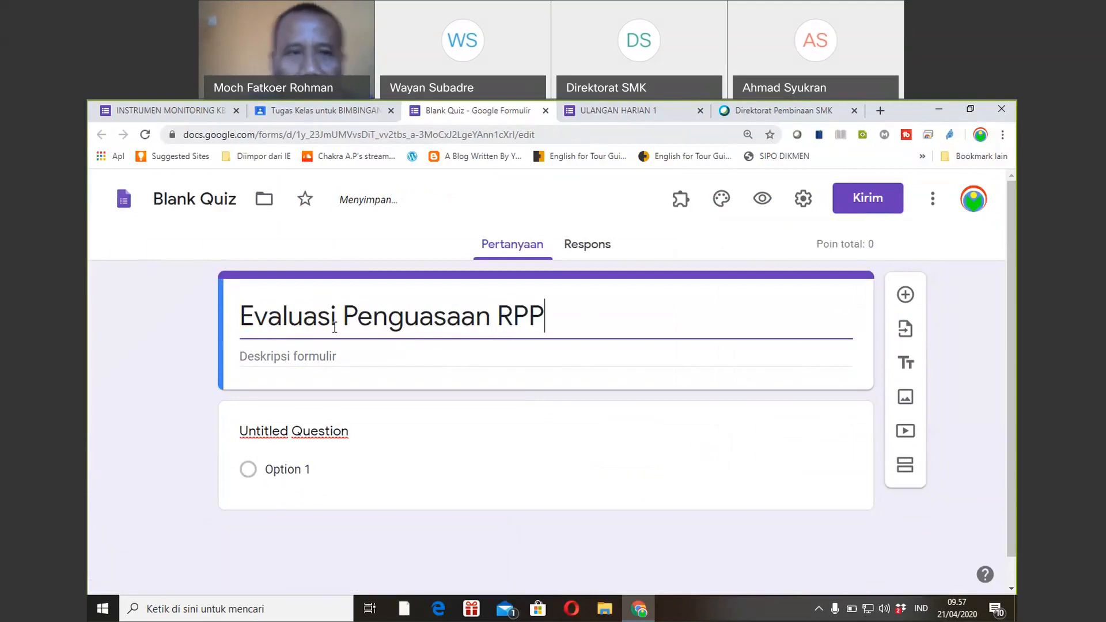
# Rename the form file from Blank Quiz to 'Evaluasi Penguasaan RPP'.
pyautogui.click(220, 201)
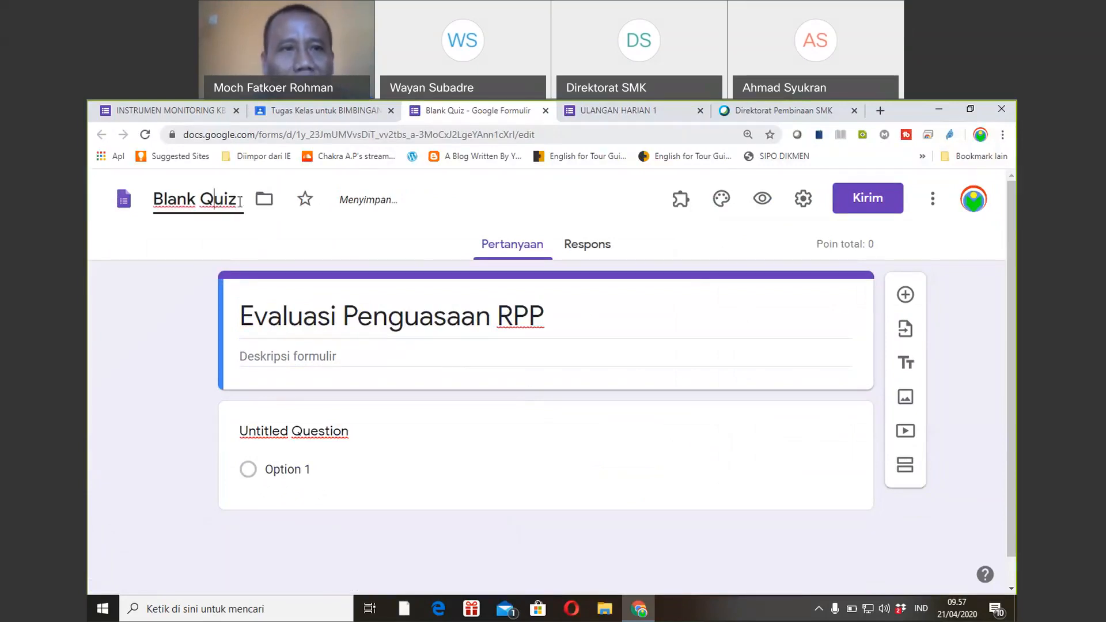
pyautogui.tripleClick(239, 200)
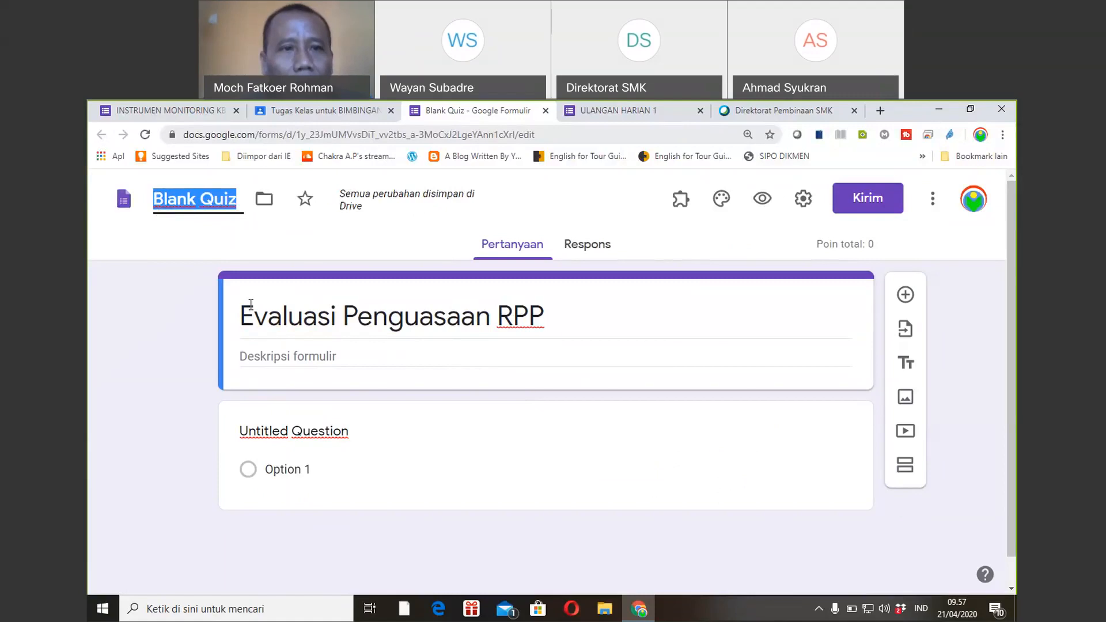
pyautogui.click(334, 315)
pyautogui.hotkey('ctrl', 'c')
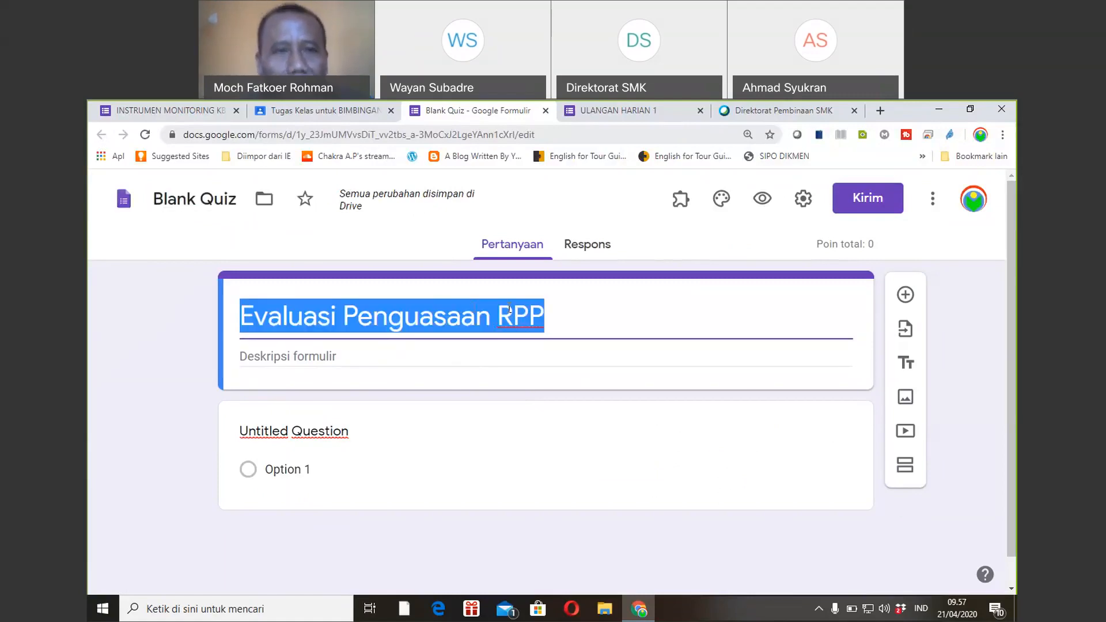
pyautogui.click(176, 198)
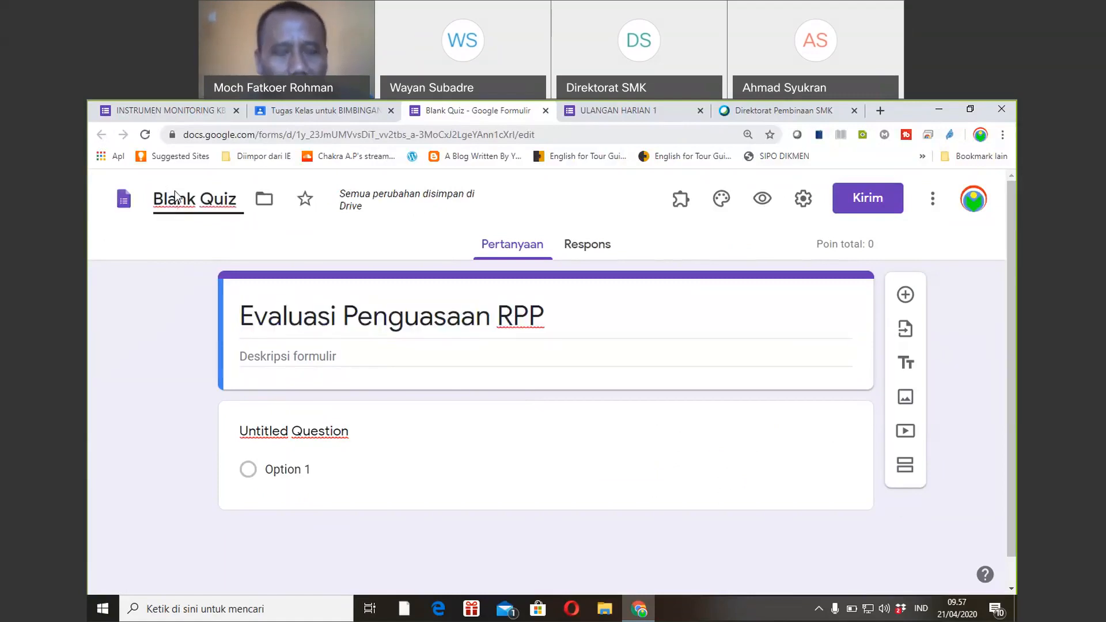
pyautogui.tripleClick(176, 198)
pyautogui.hotkey('ctrl', 'v')
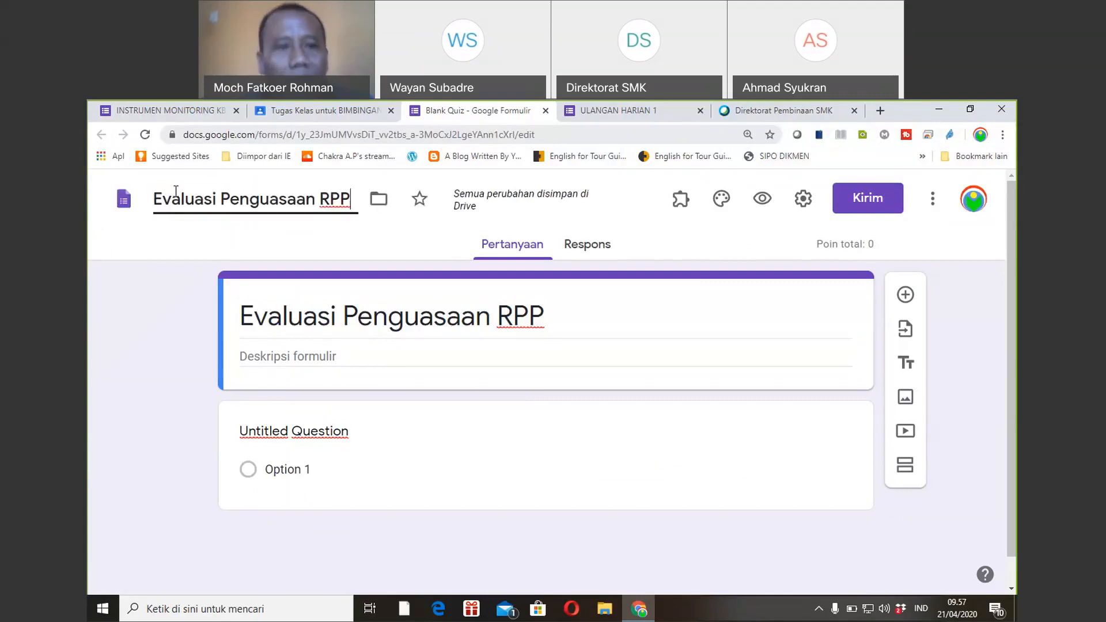
pyautogui.click(295, 412)
# Make the first question a required short-answer item named 'Nama'.
pyautogui.write('Na')
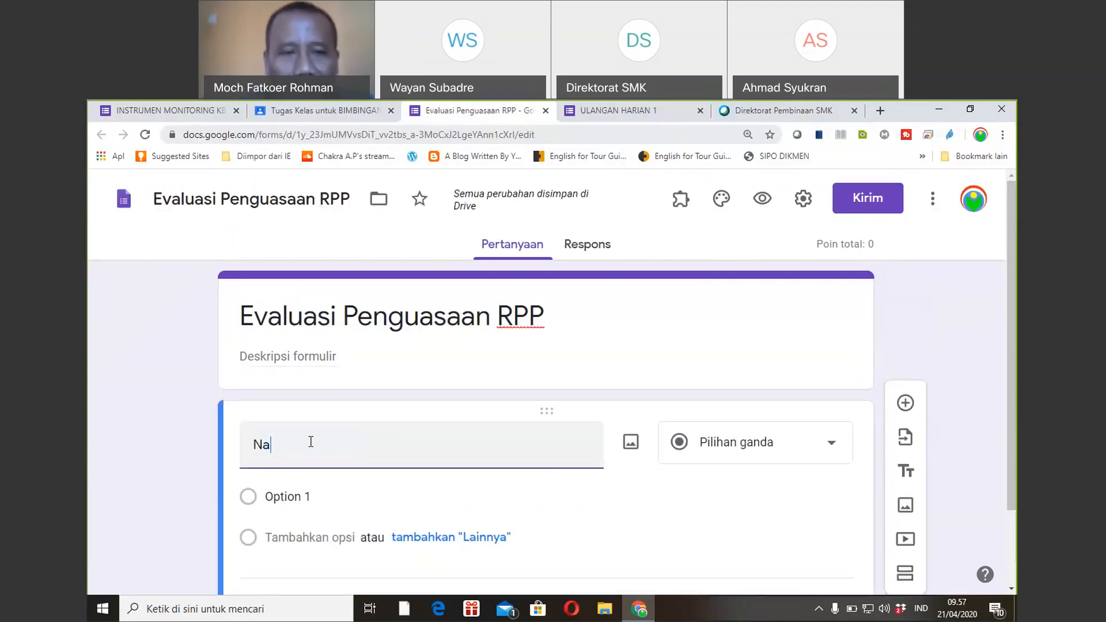
pyautogui.write('ma')
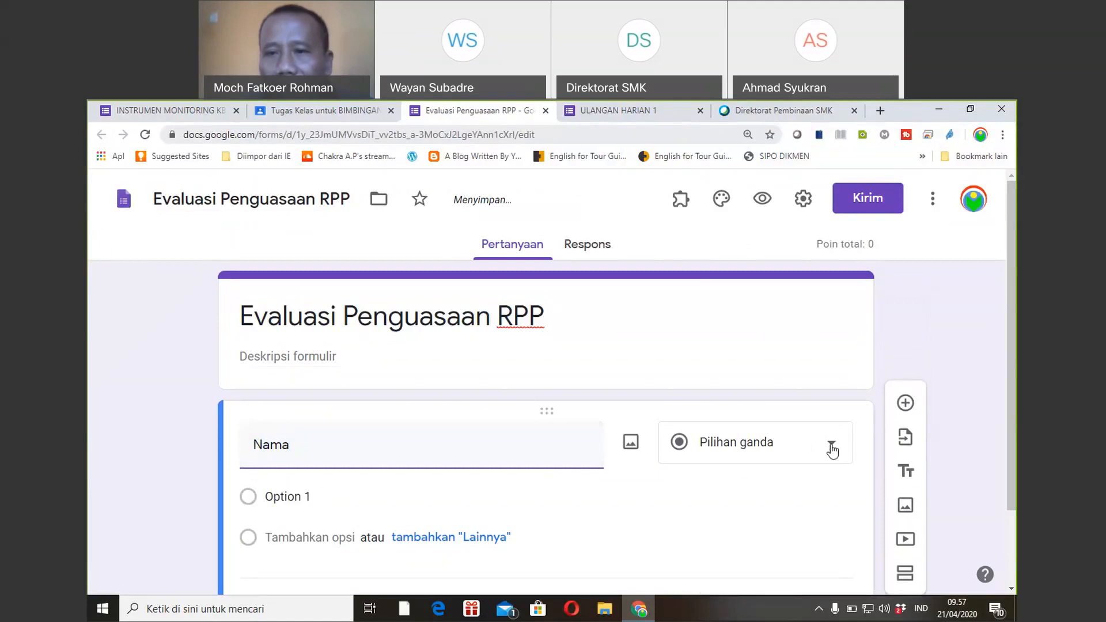
pyautogui.click(832, 450)
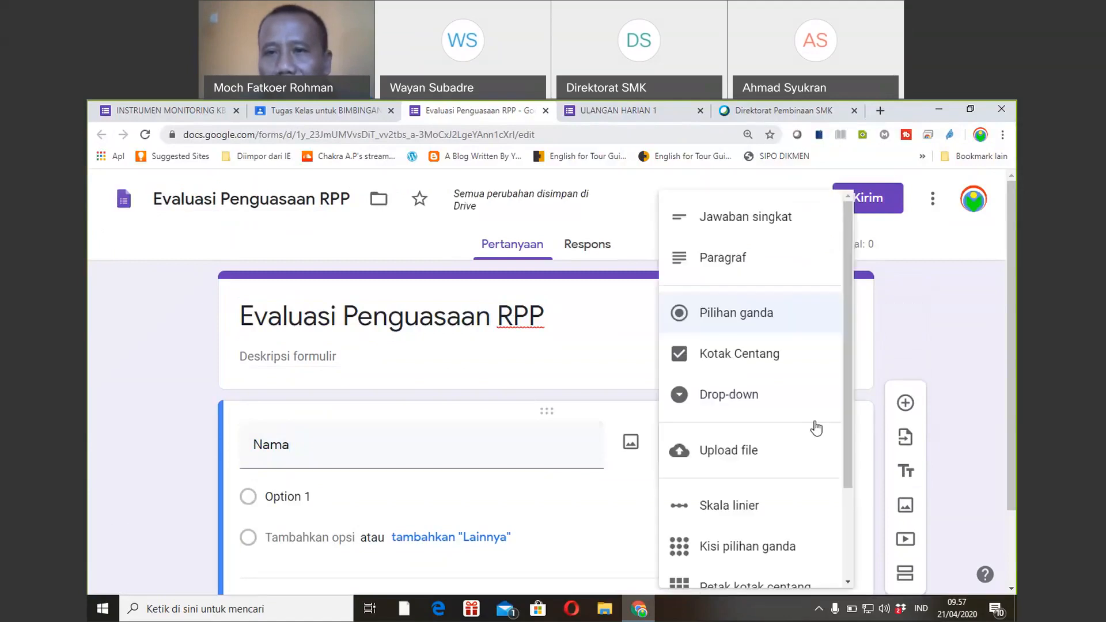
pyautogui.click(735, 231)
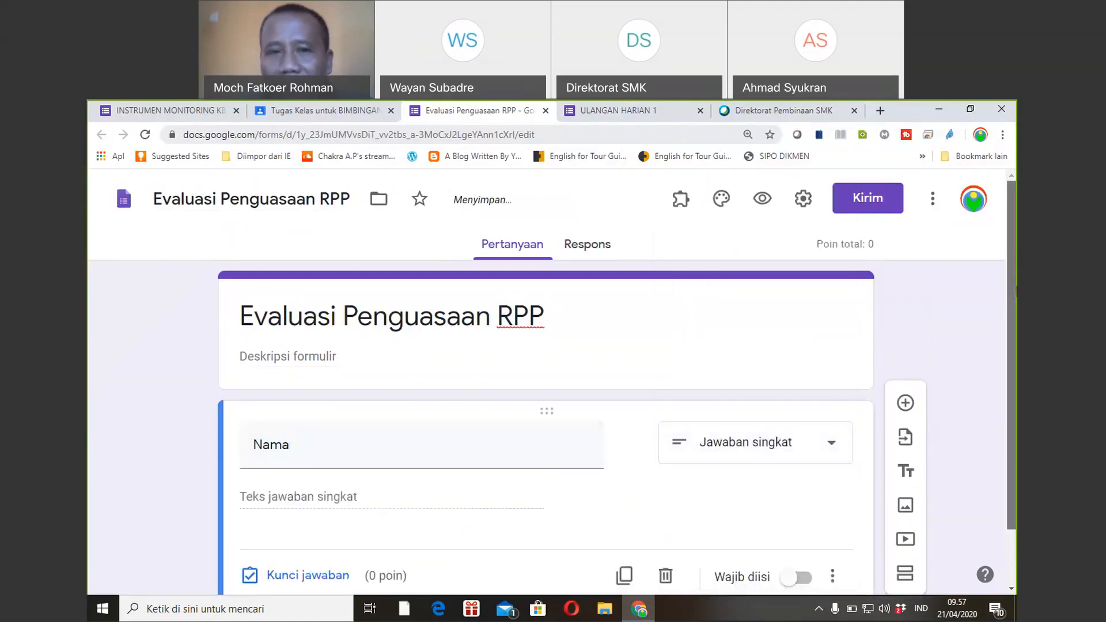
pyautogui.moveTo(1013, 333); pyautogui.dragTo(1015, 388)
pyautogui.click(796, 514)
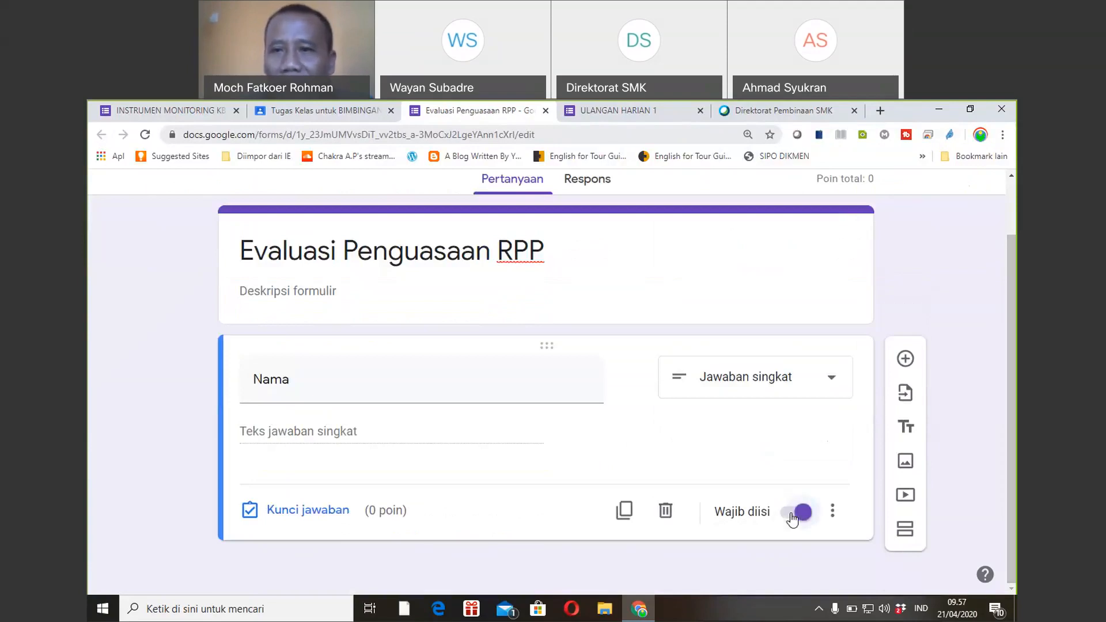
# Add a required question 'Asal Sekolah' below Nama.
pyautogui.click(906, 358)
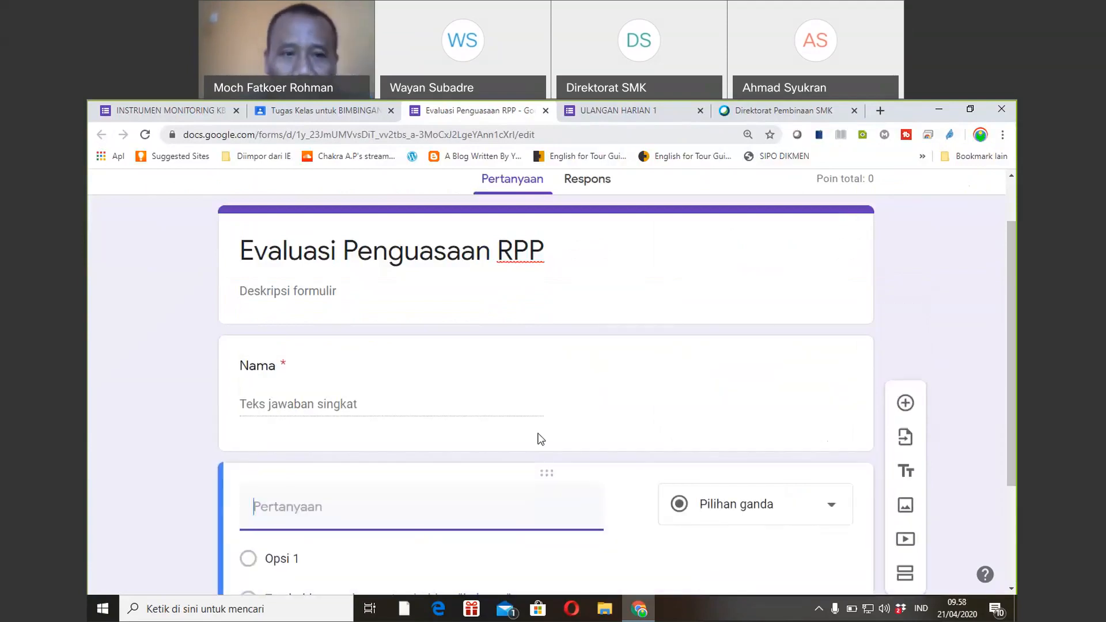
pyautogui.write('S')
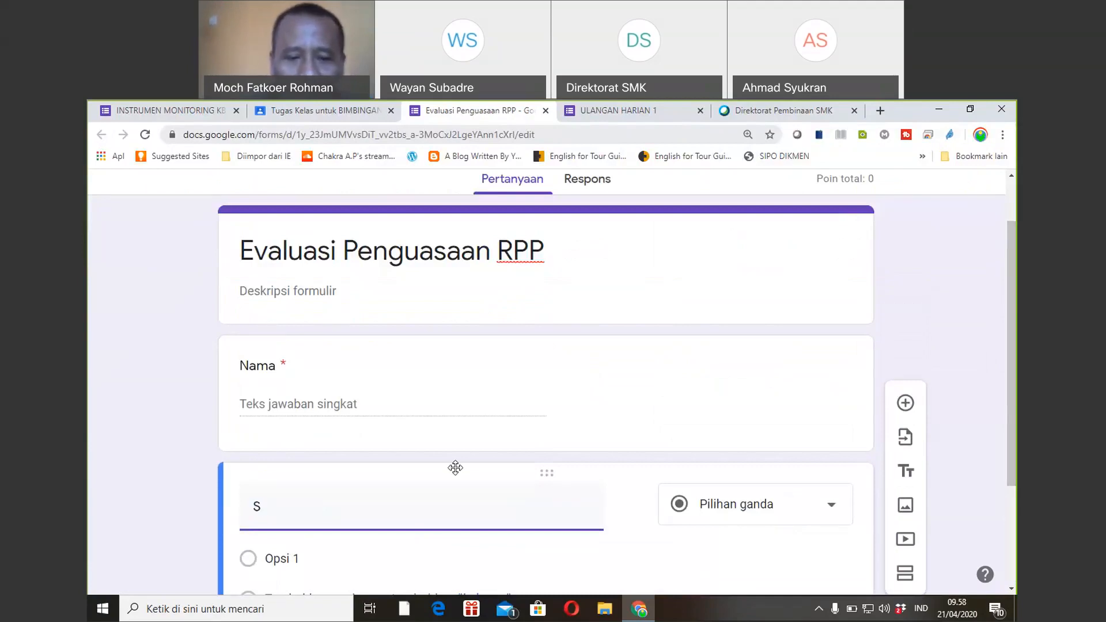
pyautogui.press('BackSpace')
pyautogui.write('As')
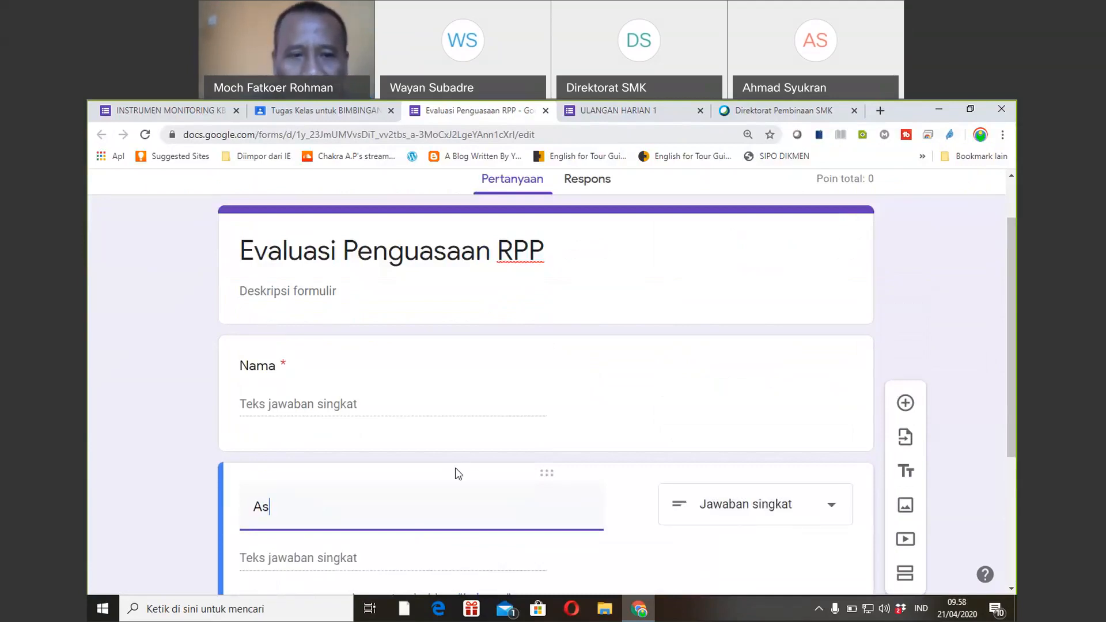
pyautogui.write('al Sekolah')
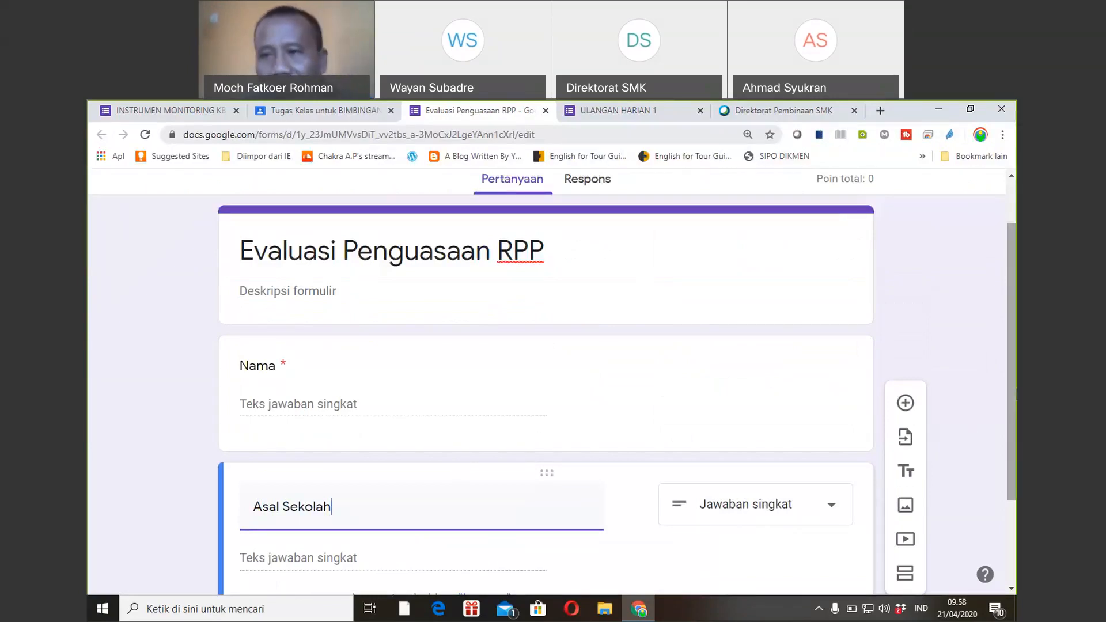
pyautogui.scroll(-3, 1012, 451)
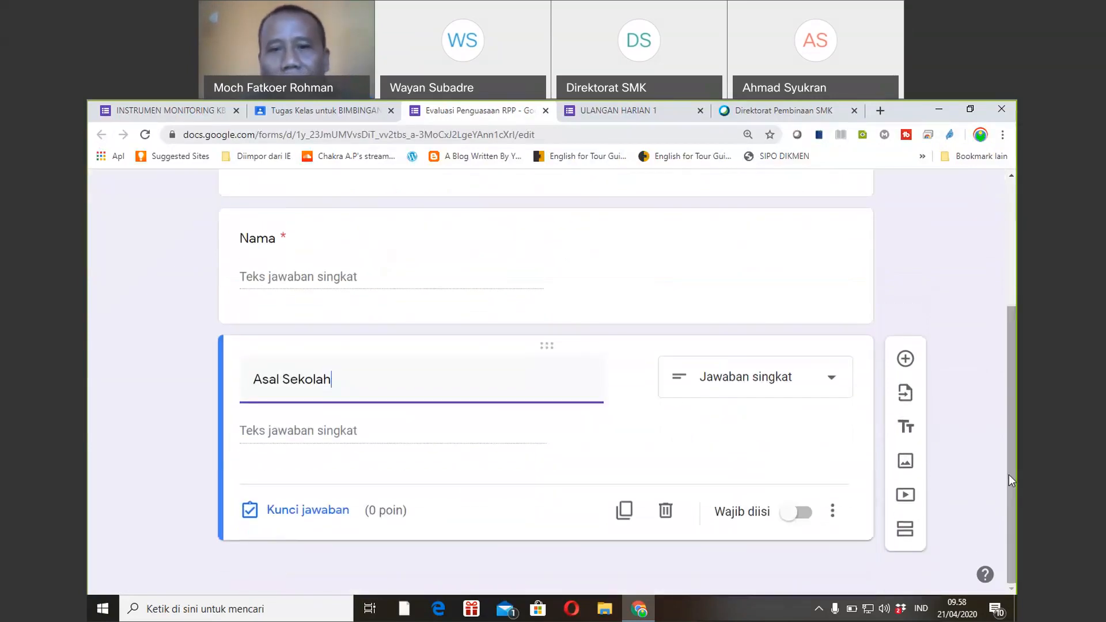
pyautogui.click(799, 516)
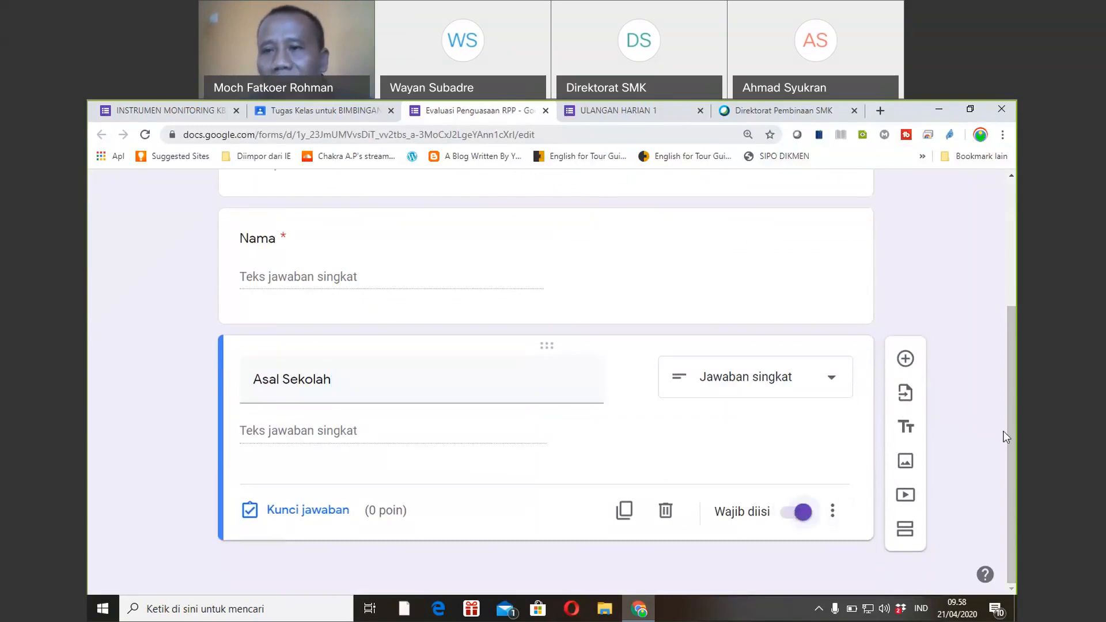
pyautogui.scroll(3, 1012, 436)
pyautogui.scroll(-3, 1016, 496)
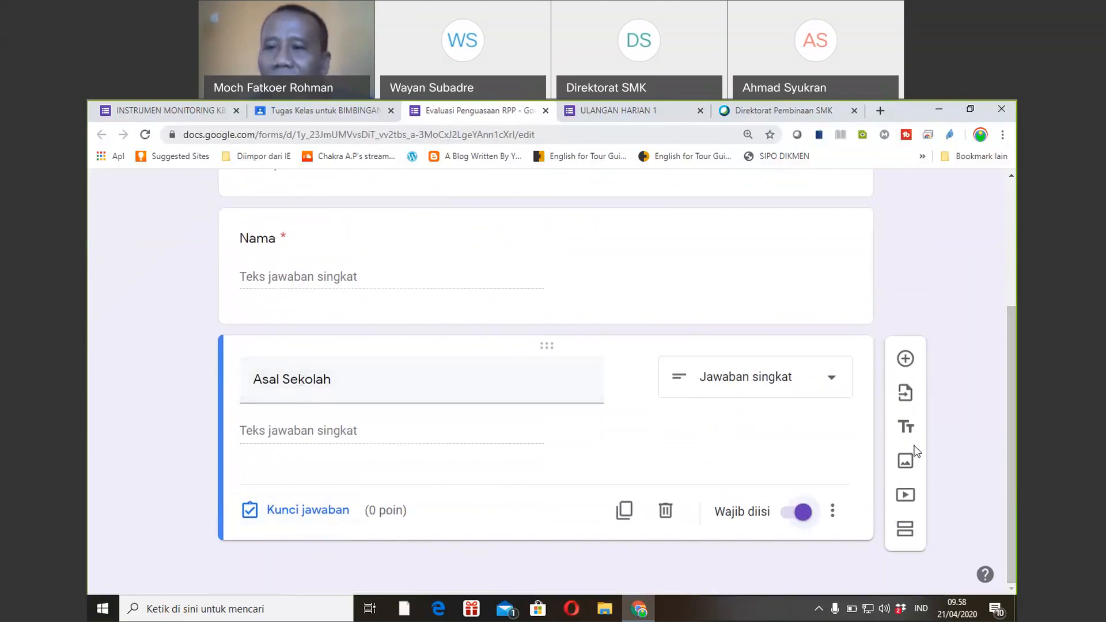
pyautogui.moveTo(1010, 477); pyautogui.dragTo(1008, 398)
pyautogui.click(355, 405)
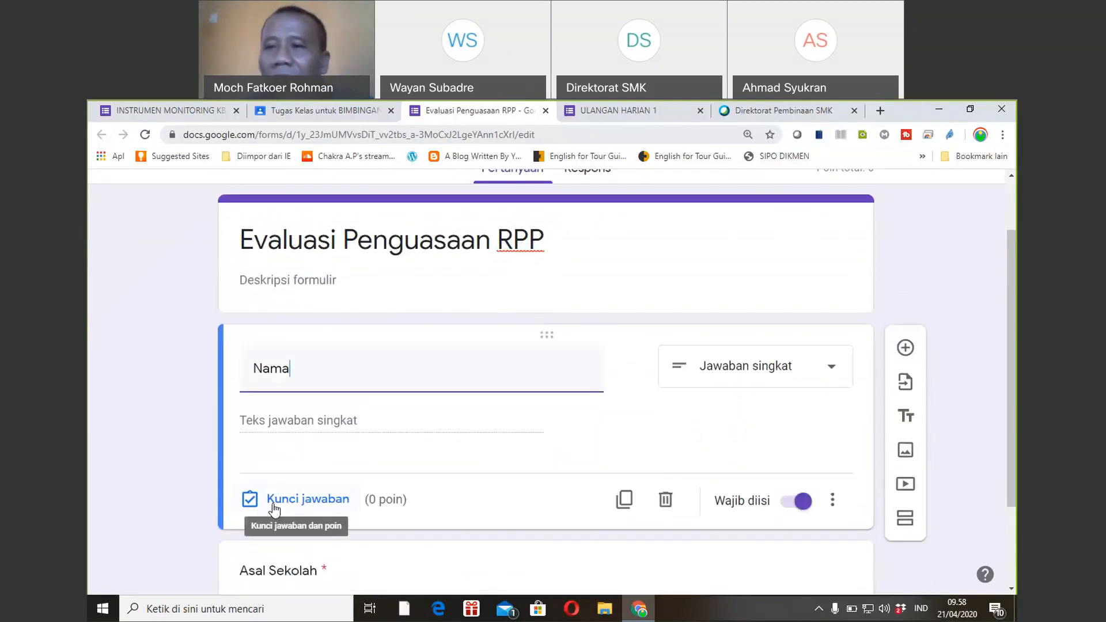
pyautogui.moveTo(1012, 367); pyautogui.dragTo(1016, 450)
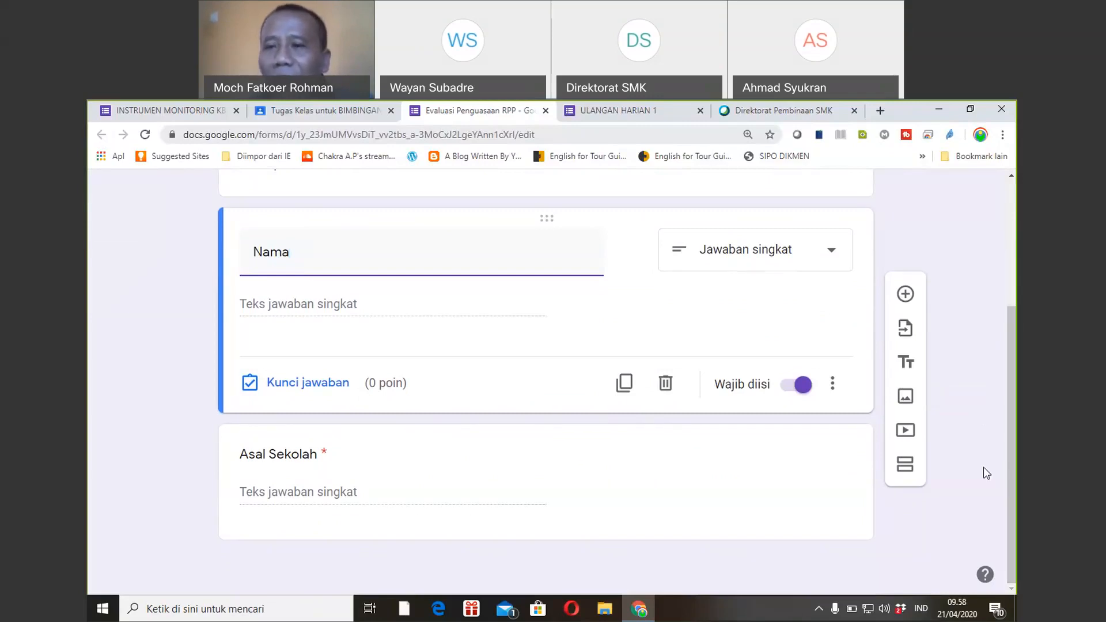
# Insert an untitled section after Nama, then add a third section after Asal Sekolah.
pyautogui.click(906, 465)
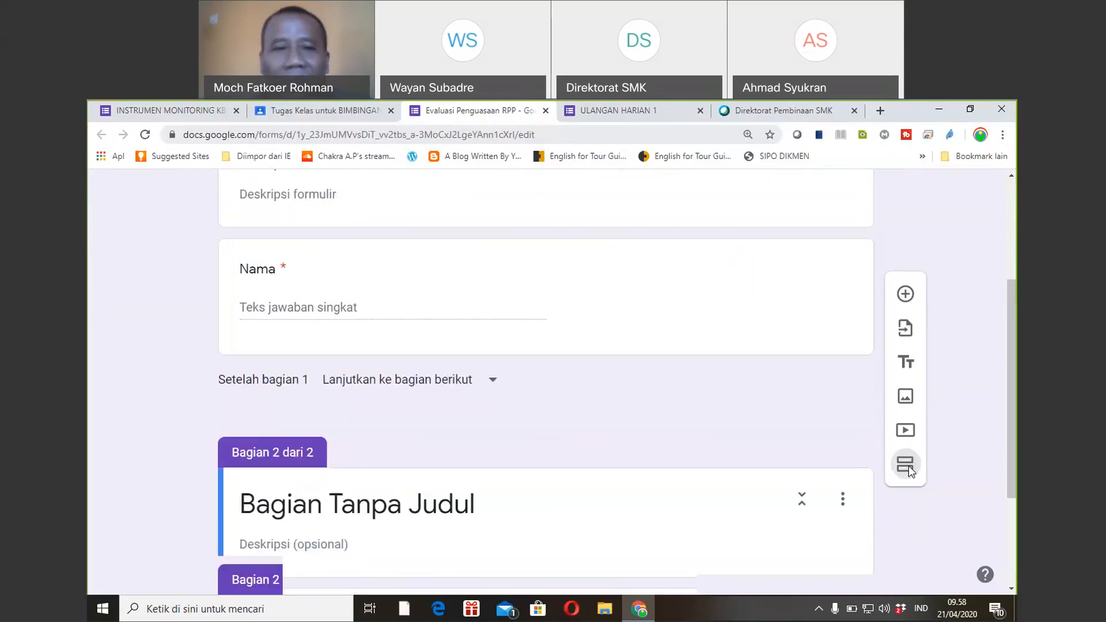
pyautogui.scroll(-1, 1009, 356)
pyautogui.scroll(-3, 1004, 413)
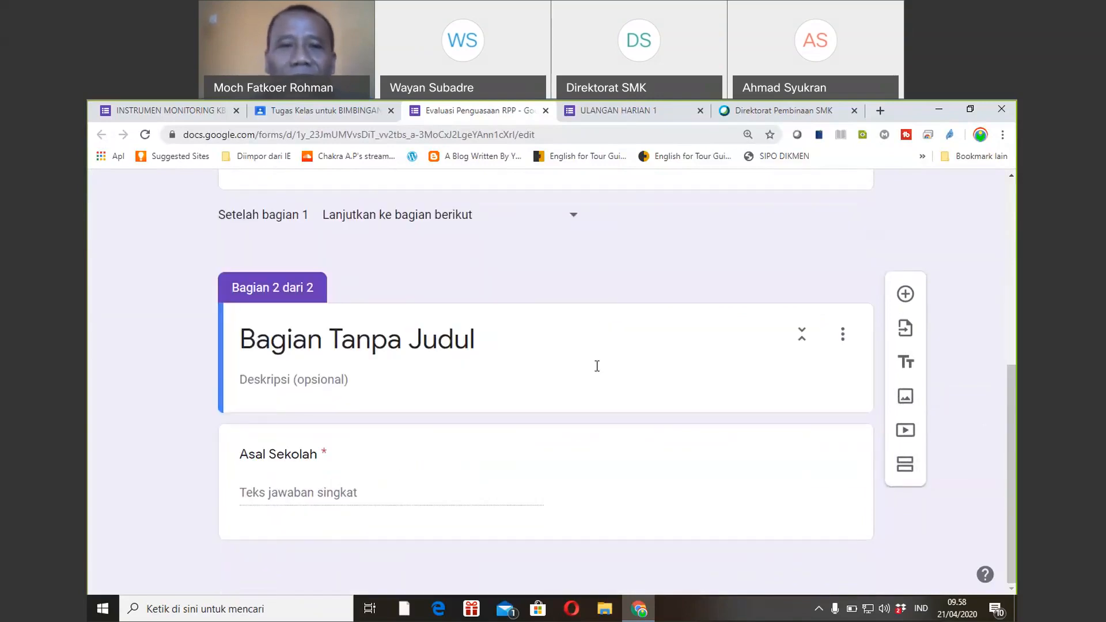
pyautogui.tripleClick(489, 335)
pyautogui.write('SO')
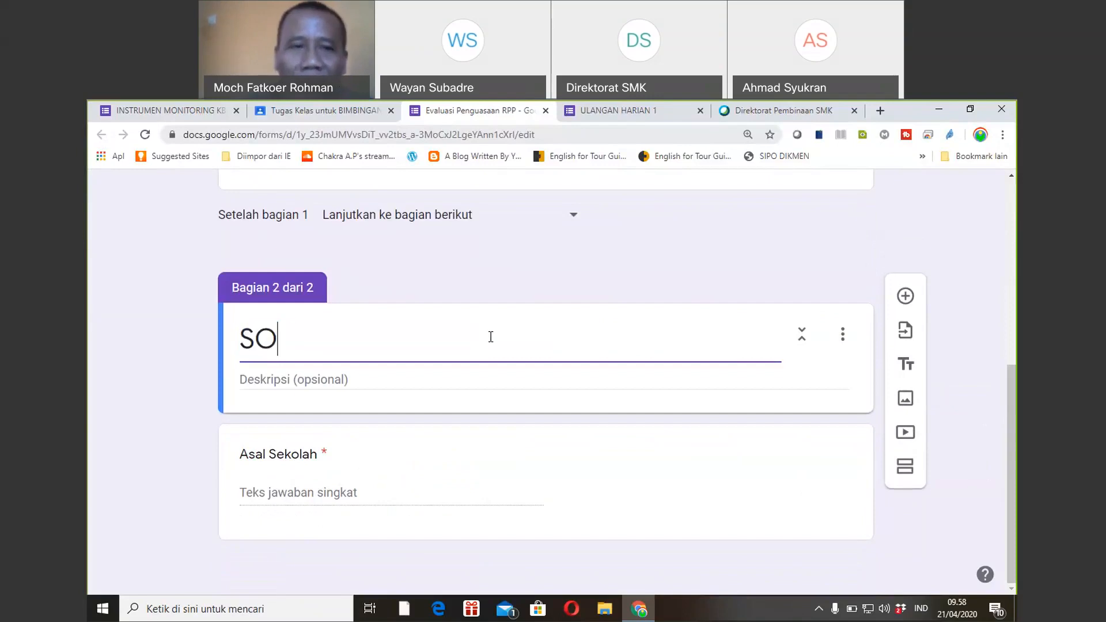
pyautogui.write('AL-SOAL')
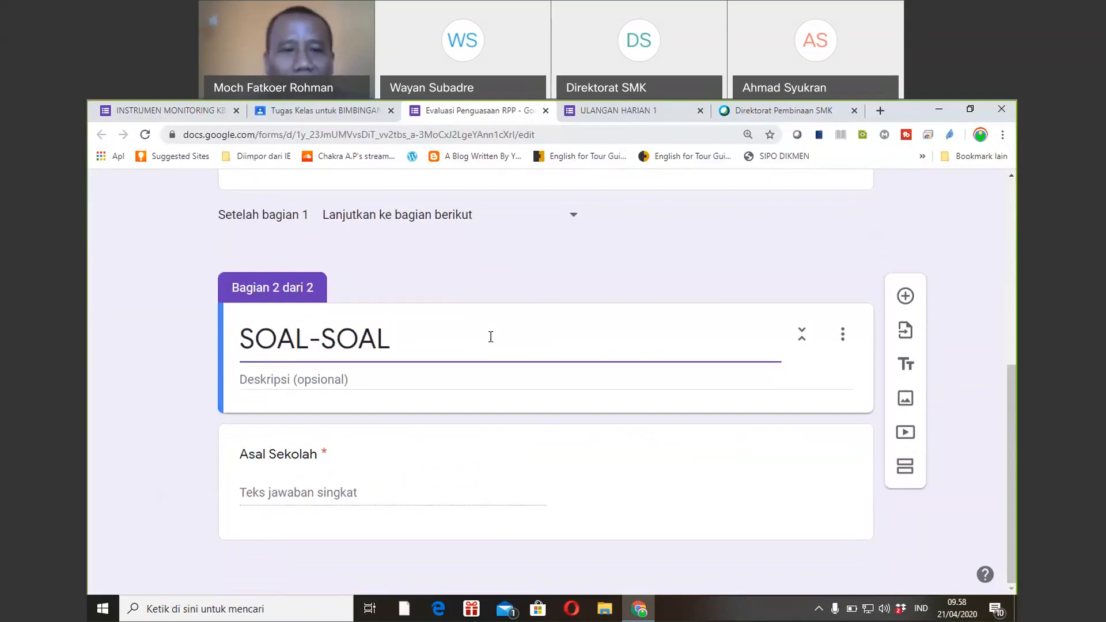
pyautogui.press('BackSpace')
pyautogui.press('BackSpace')
pyautogui.press('BackSpace')
pyautogui.press('BackSpace')
pyautogui.press('BackSpace')
pyautogui.press('BackSpace')
pyautogui.press('BackSpace')
pyautogui.press('BackSpace')
pyautogui.press('BackSpace')
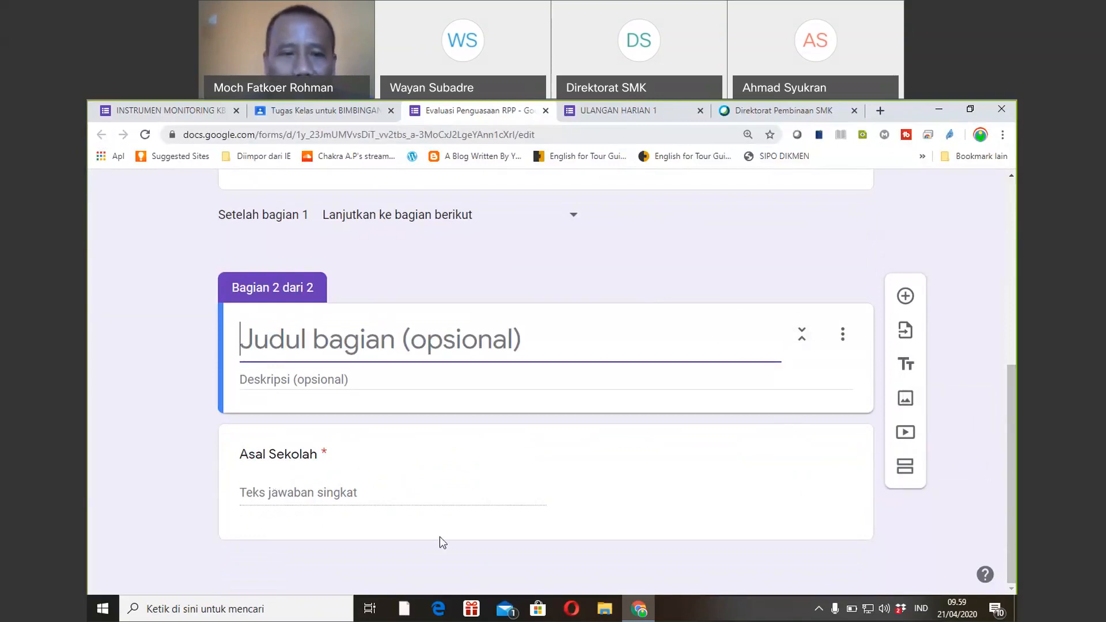
pyautogui.click(391, 519)
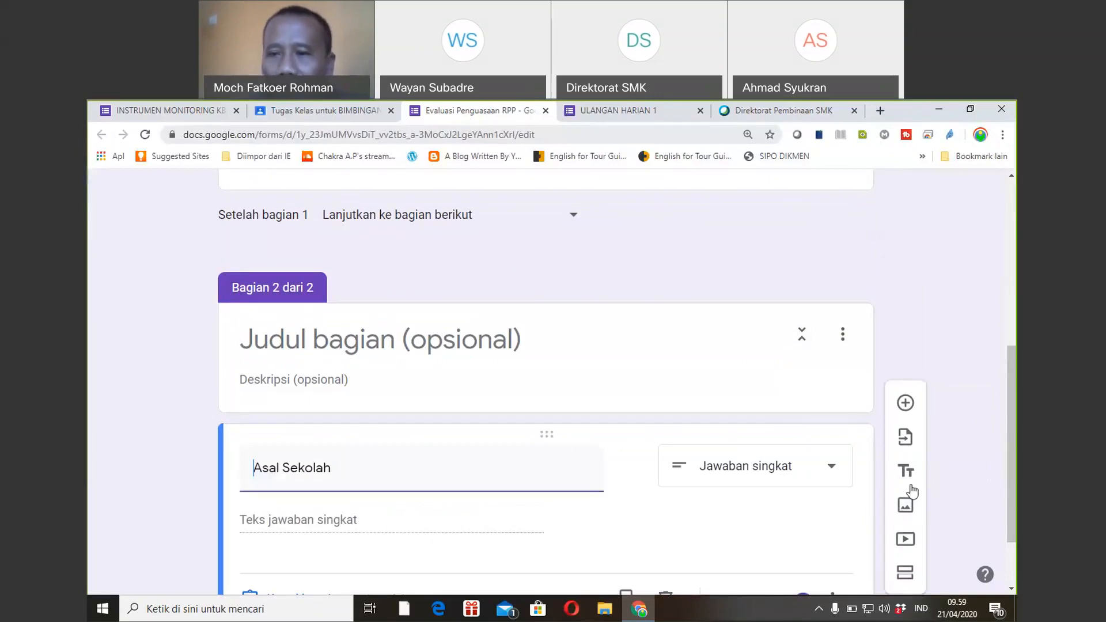
pyautogui.click(905, 573)
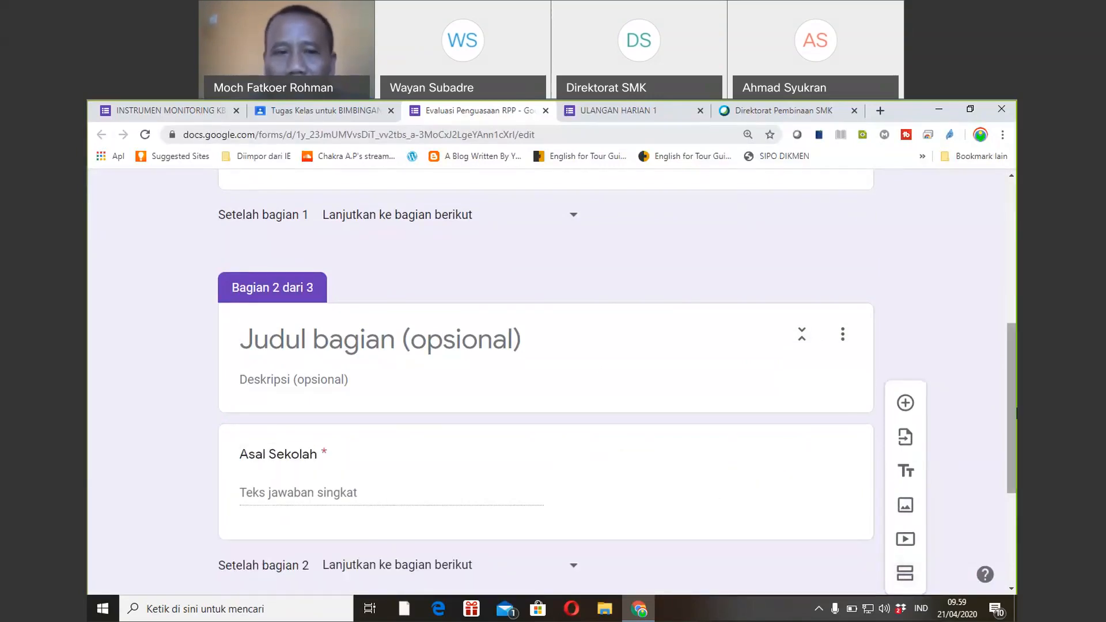
# Title section 3 'SOAL-SOAL' and add a question '............' to it.
pyautogui.click(483, 465)
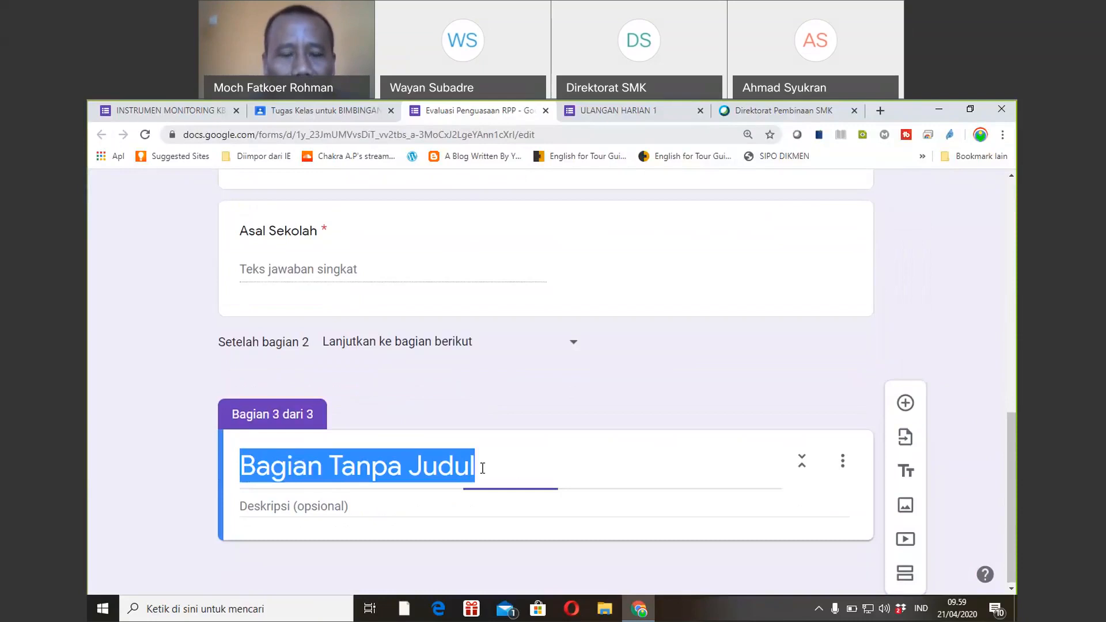
pyautogui.write('SOAL-SOAL')
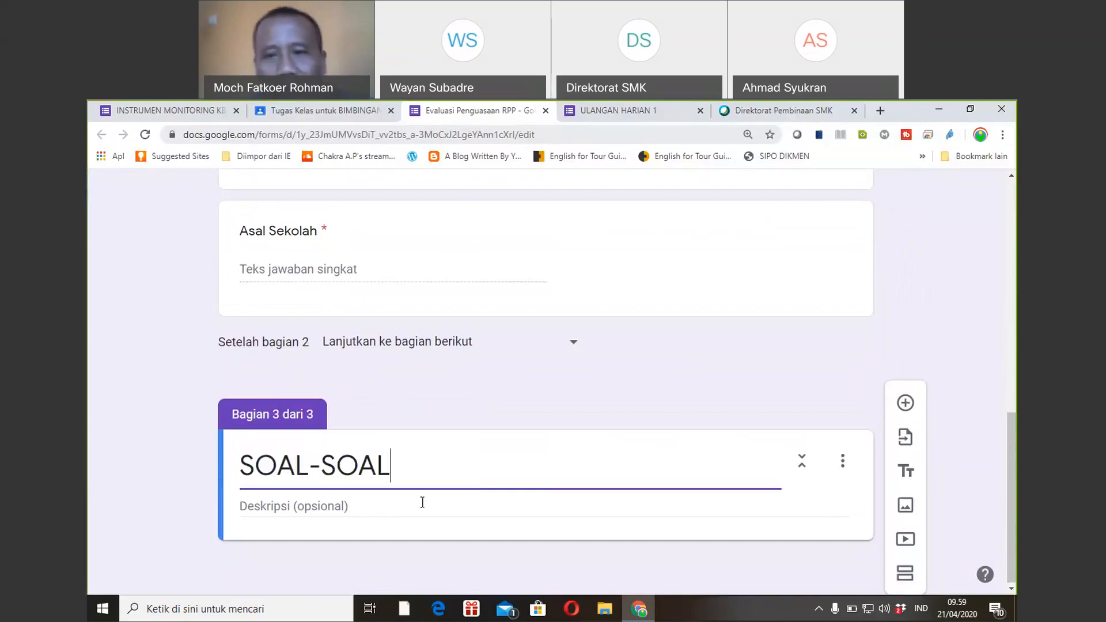
pyautogui.moveTo(1009, 433); pyautogui.dragTo(1009, 484)
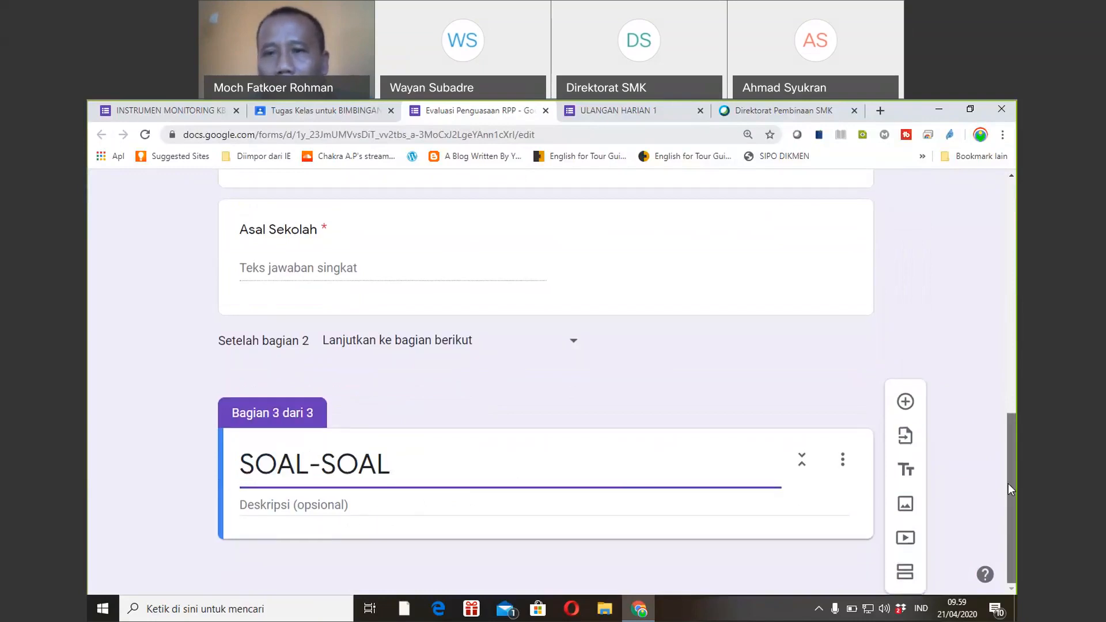
pyautogui.click(906, 405)
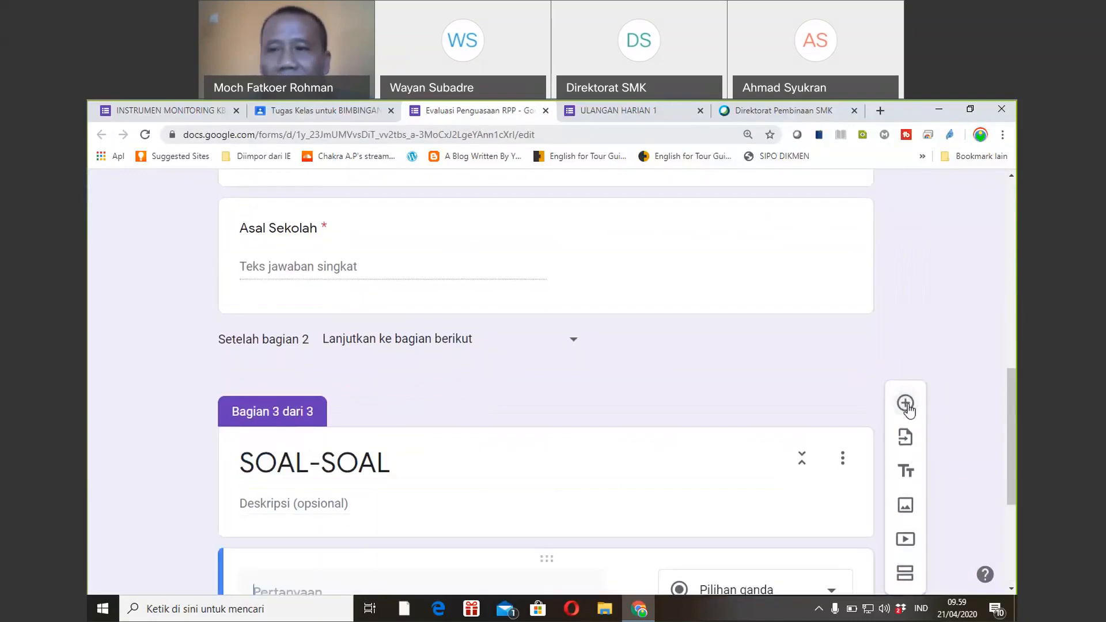
pyautogui.moveTo(1009, 403); pyautogui.dragTo(1011, 500)
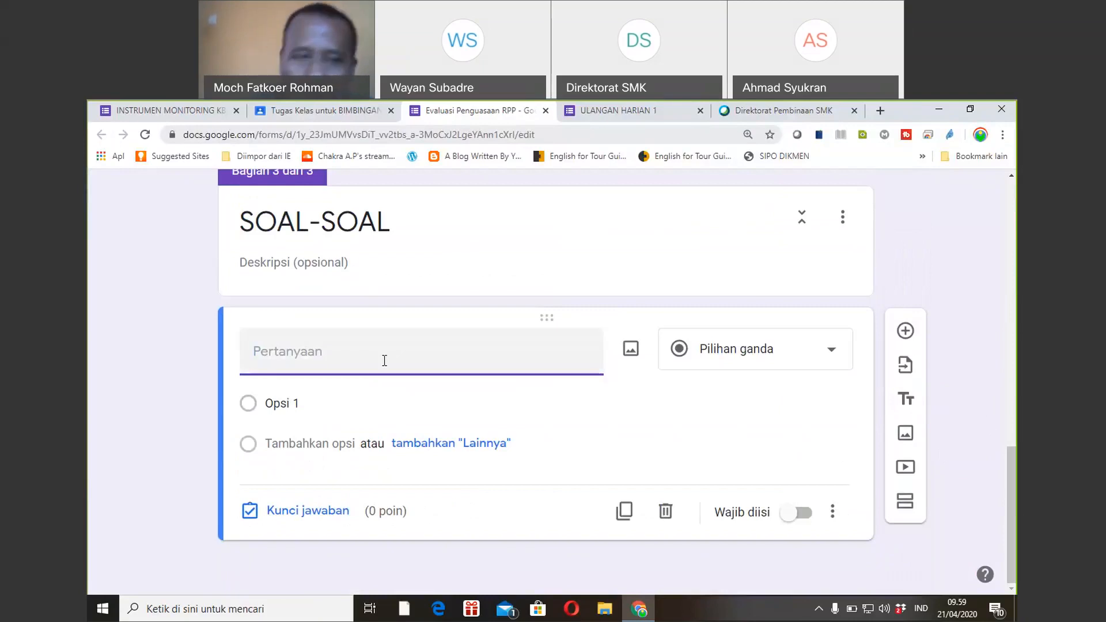
pyautogui.write('.............')
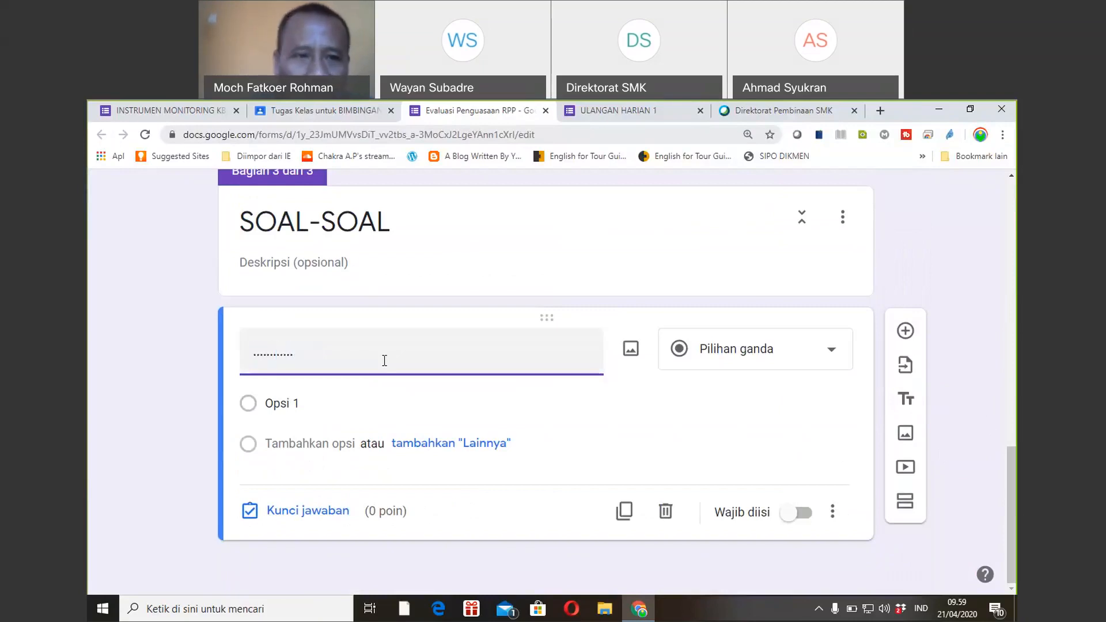
# Enter answer options A, B, C and D for the question.
pyautogui.click(307, 399)
pyautogui.write('A')
pyautogui.click(302, 474)
pyautogui.write('B')
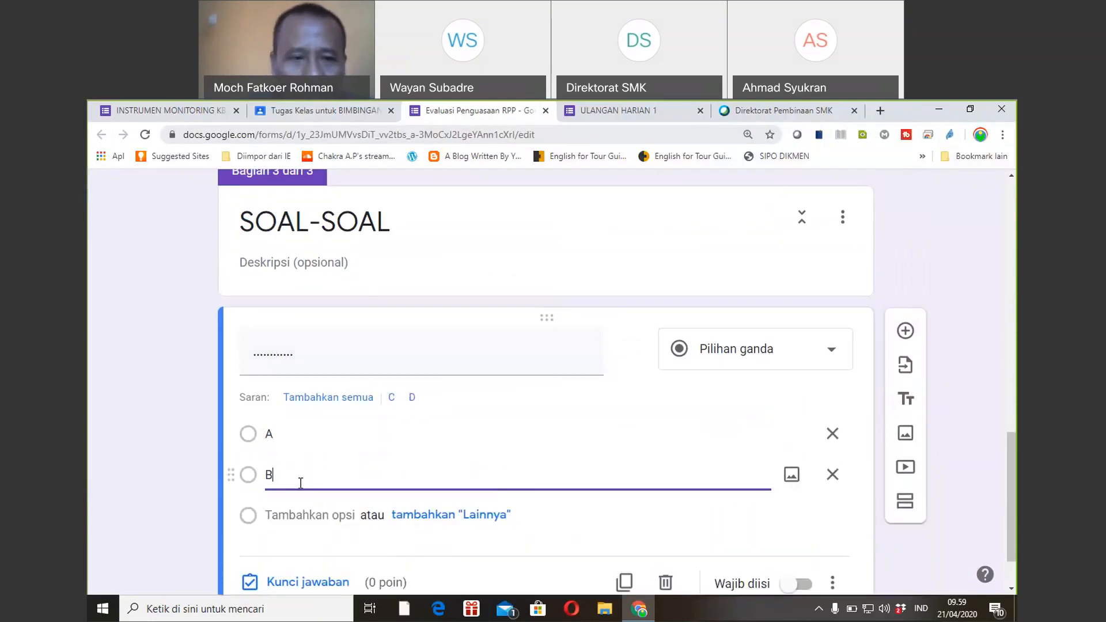
pyautogui.click(299, 512)
pyautogui.write('C')
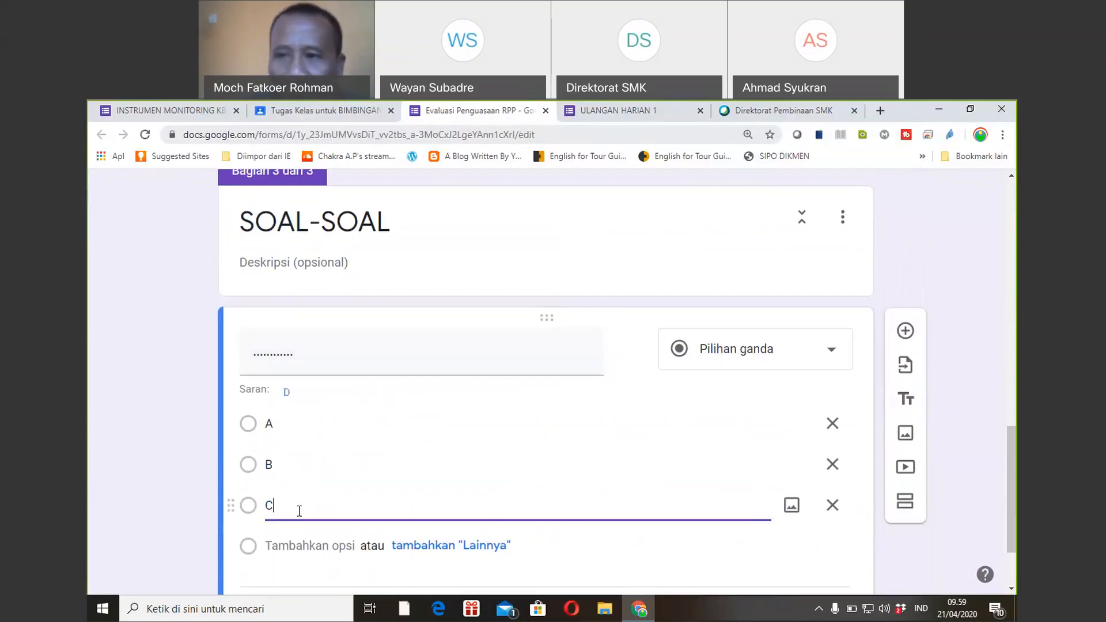
pyautogui.click(295, 552)
pyautogui.write('D')
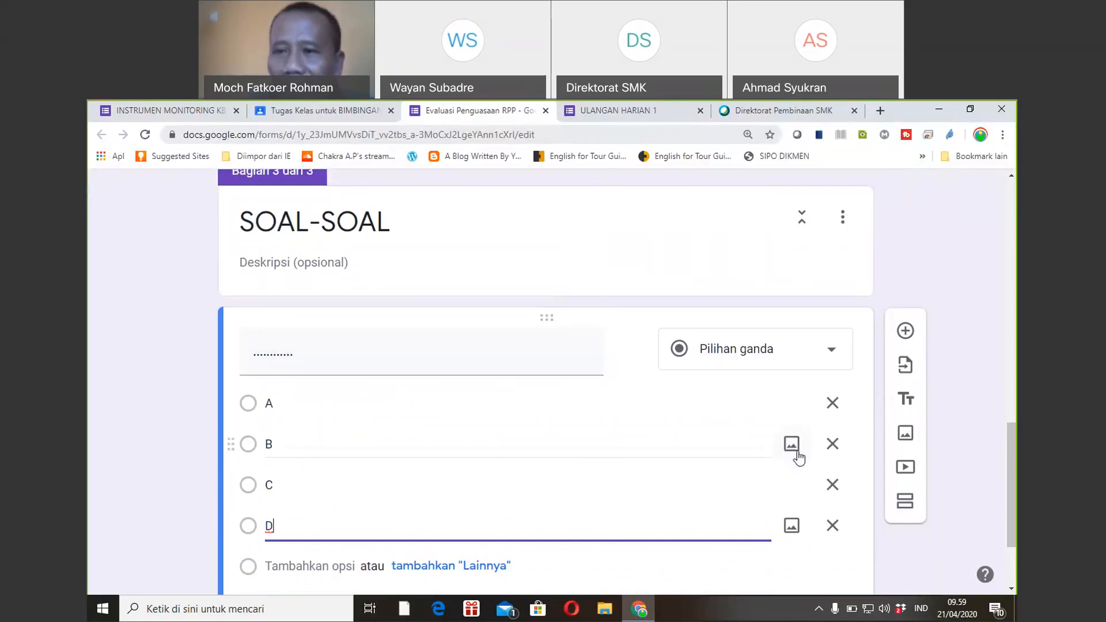
pyautogui.moveTo(1010, 481); pyautogui.dragTo(1010, 516)
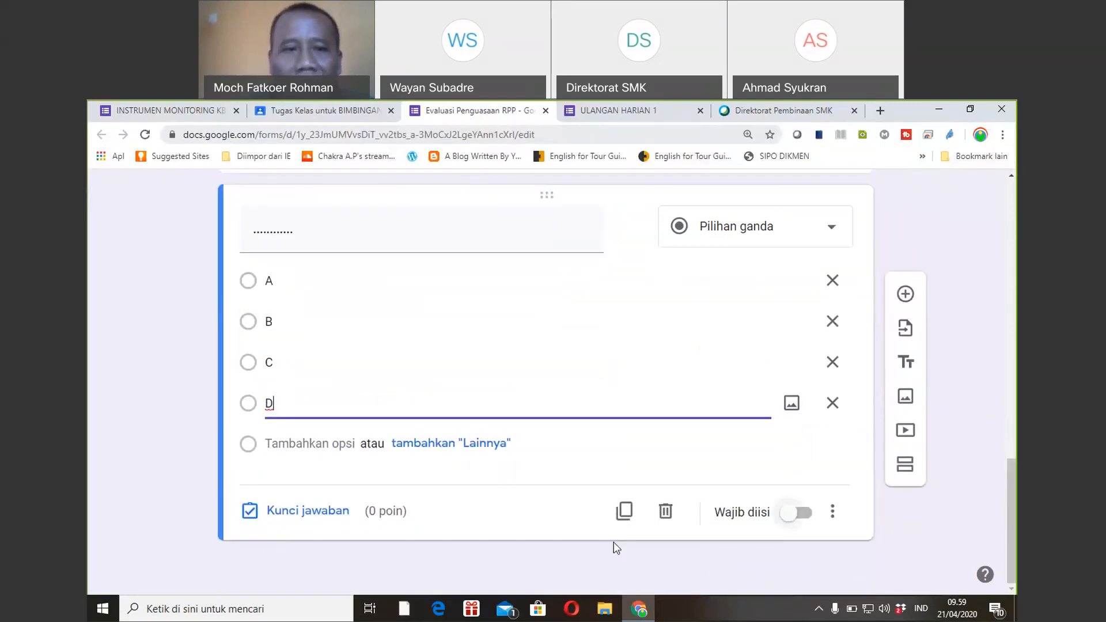
# Make option A the 1-point correct answer and preview the form.
pyautogui.click(300, 513)
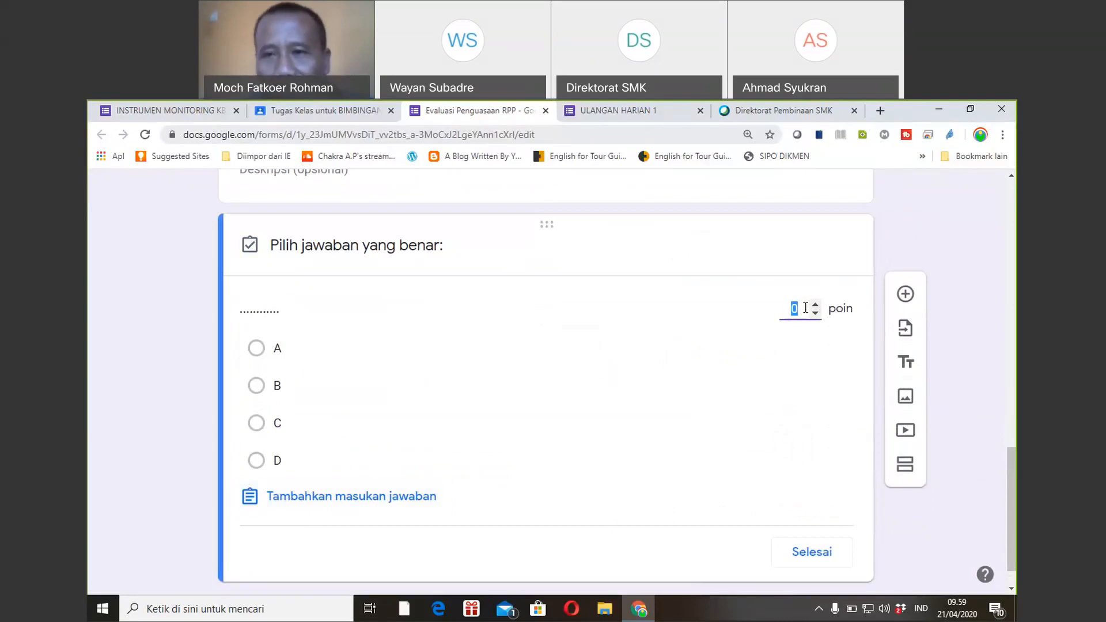
pyautogui.write('1')
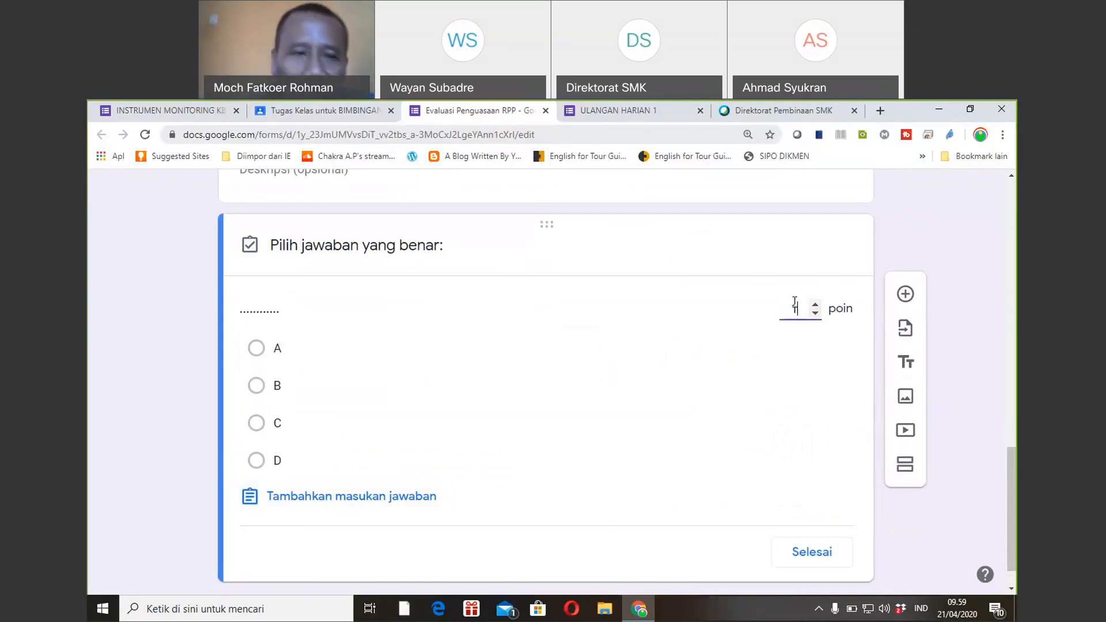
pyautogui.click(257, 351)
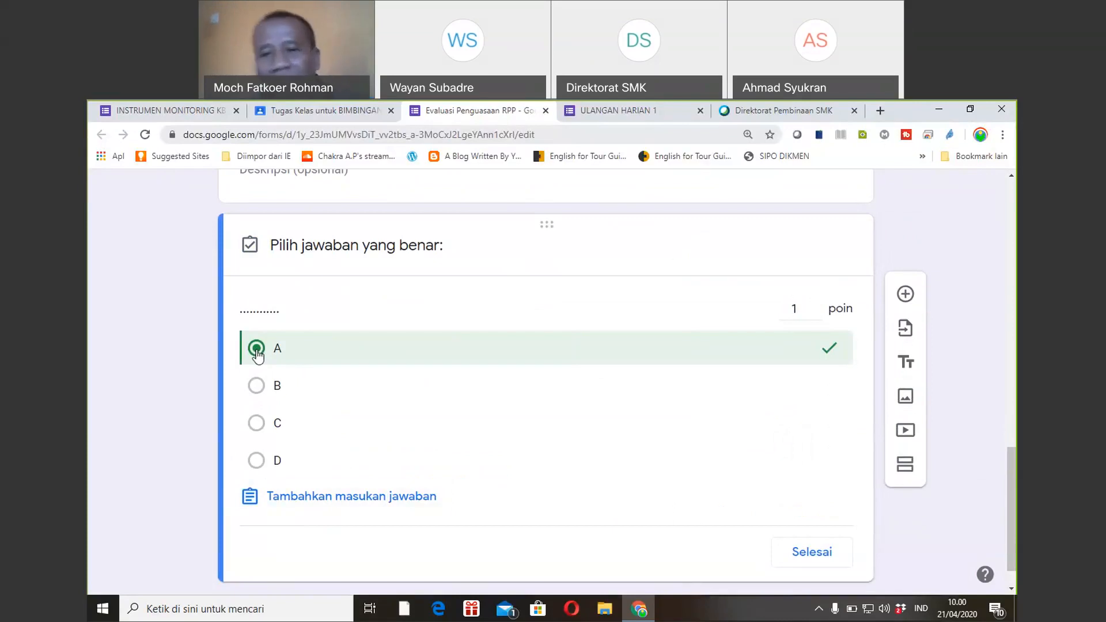
pyautogui.click(809, 553)
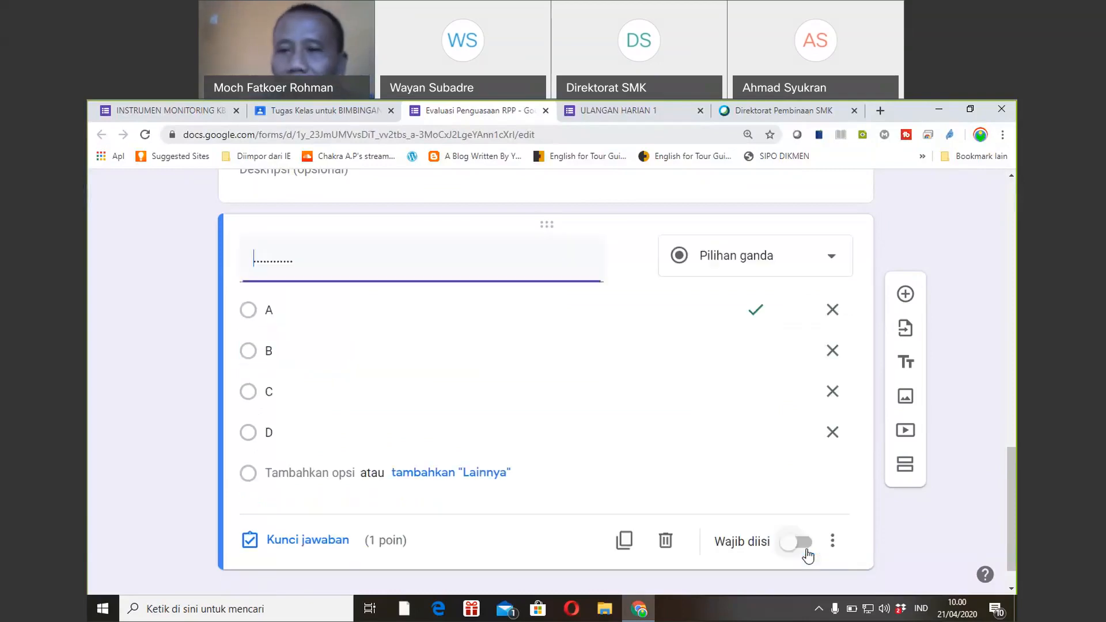
pyautogui.moveTo(1010, 468); pyautogui.dragTo(1003, 190)
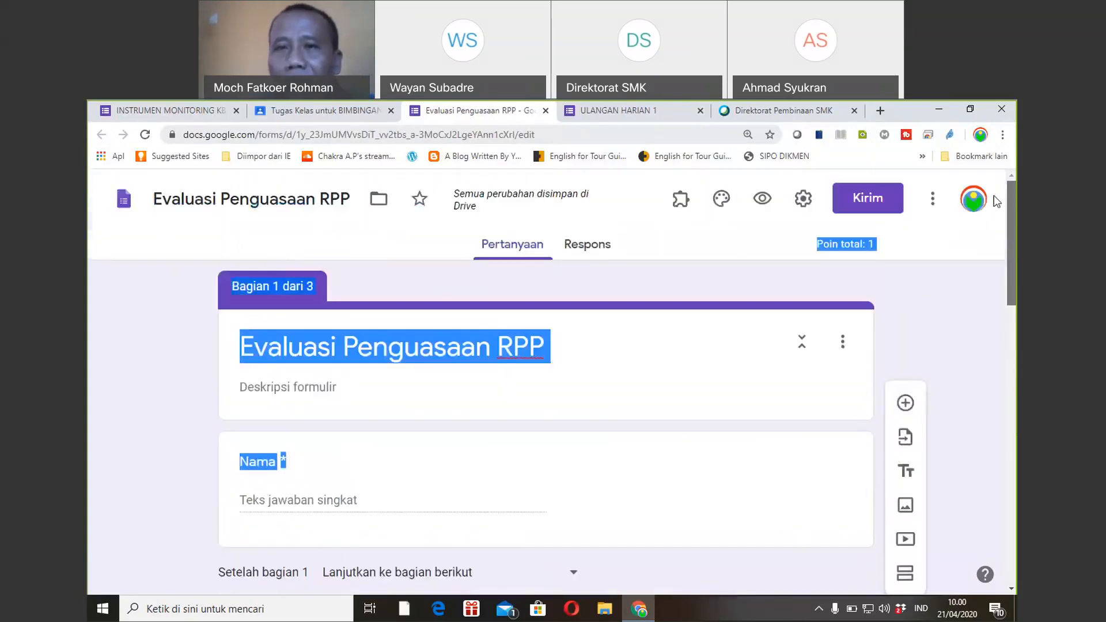
pyautogui.click(763, 200)
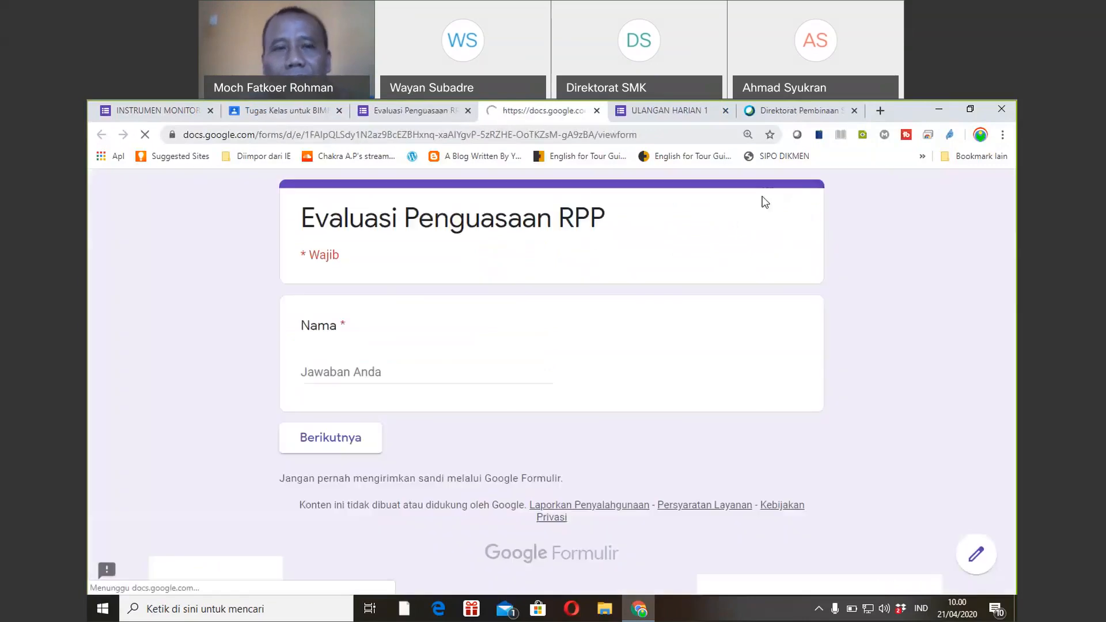
# Try the Nama answer field in the preview, then return to the form editor.
pyautogui.click(367, 372)
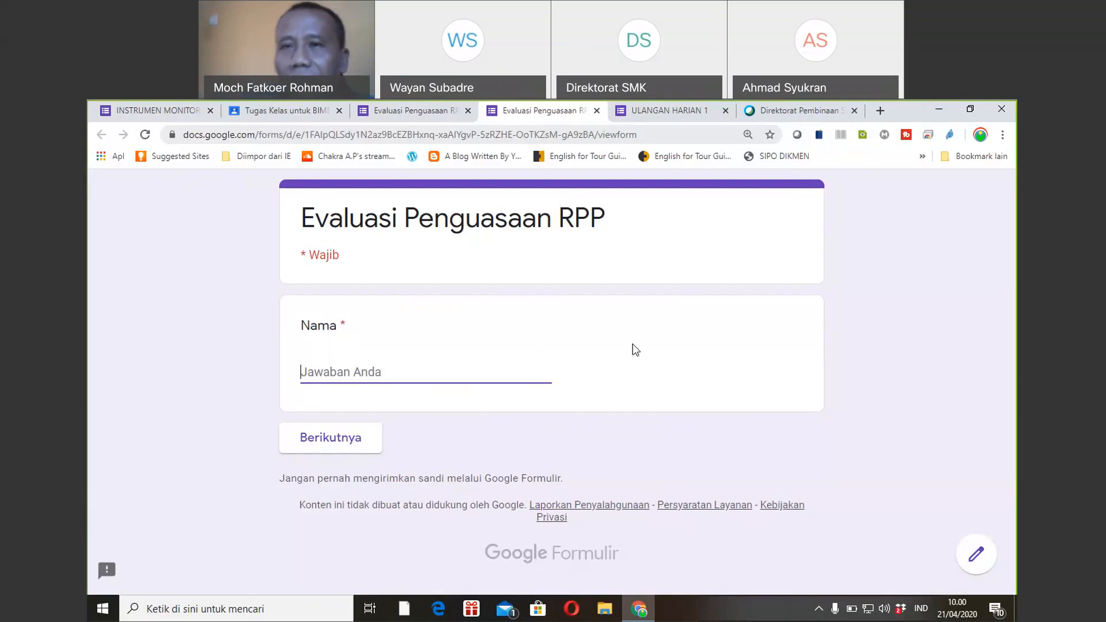
pyautogui.click(793, 111)
pyautogui.click(411, 113)
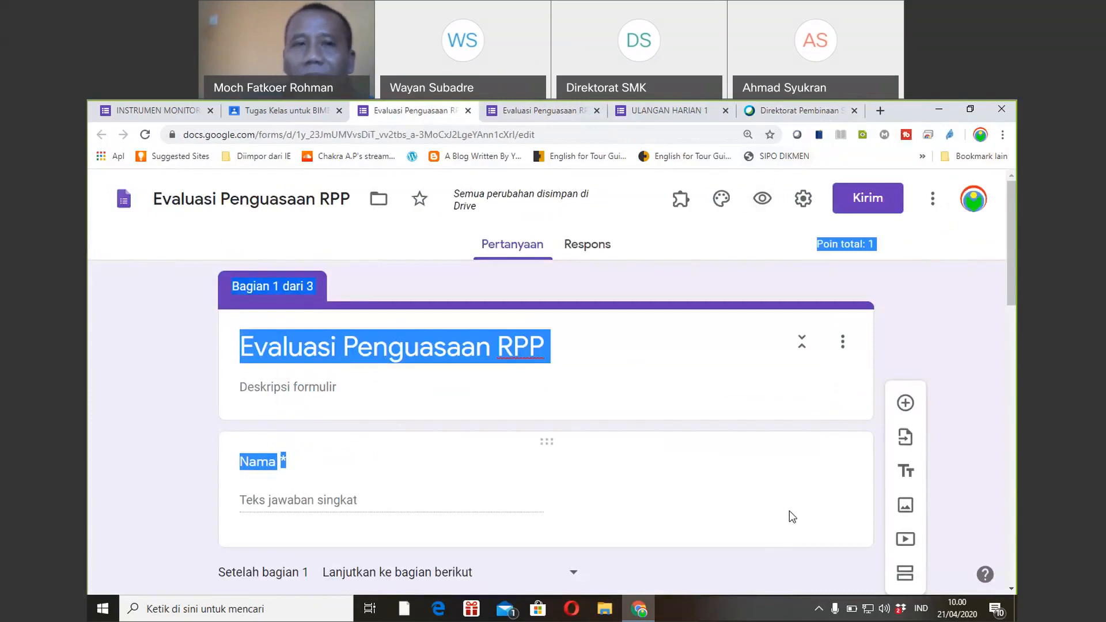
# Switch to the Classroom assignment draft, then to the INSTRUMEN MONITORING KBM DARING form.
pyautogui.click(278, 110)
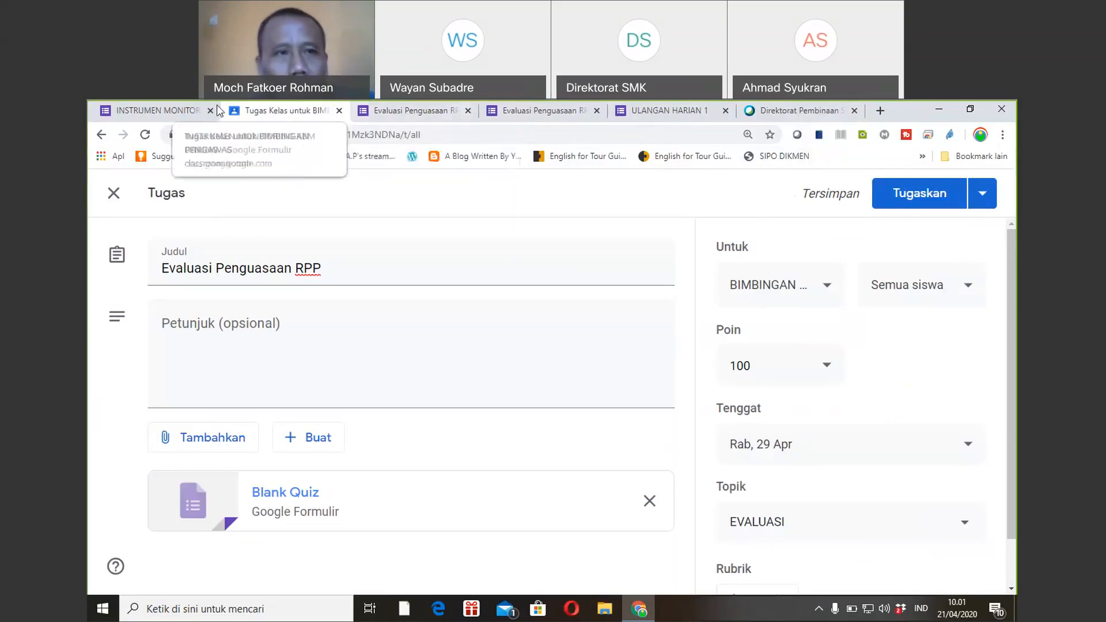
pyautogui.click(179, 115)
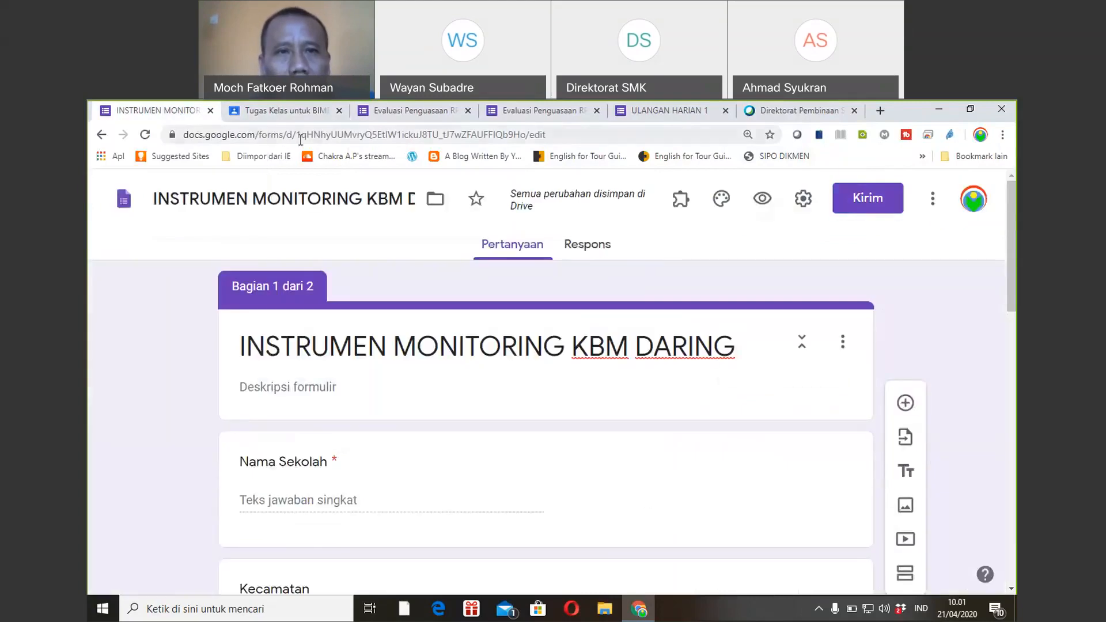
# Glance at the ULANGAN HARIAN 1 quiz, then return to the INSTRUMEN MONITORING KBM DARING editor.
pyautogui.click(678, 113)
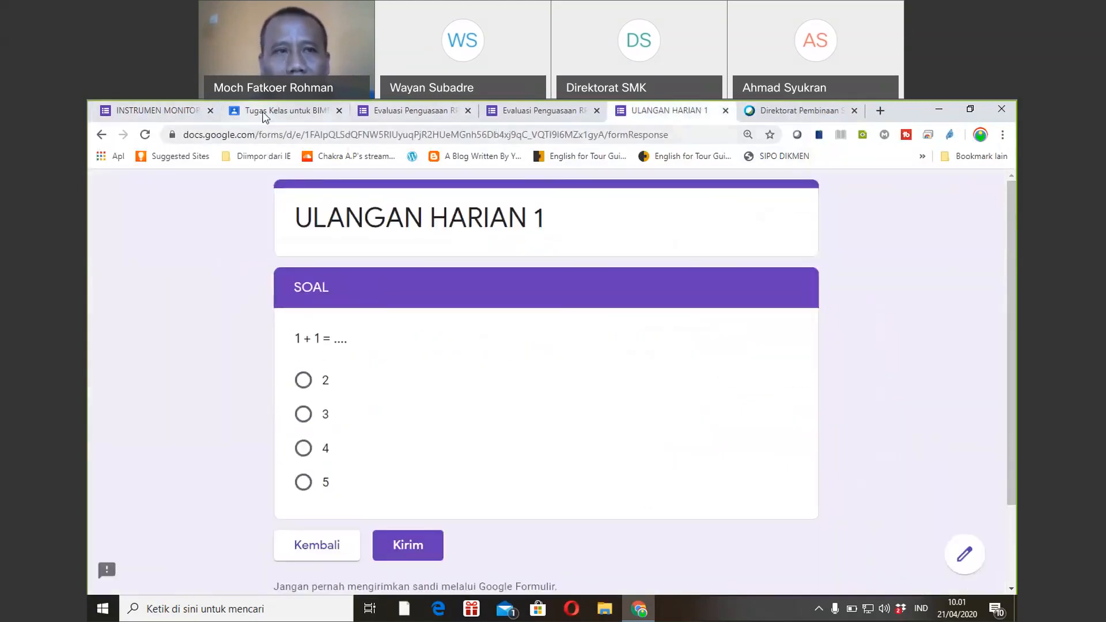
pyautogui.click(179, 108)
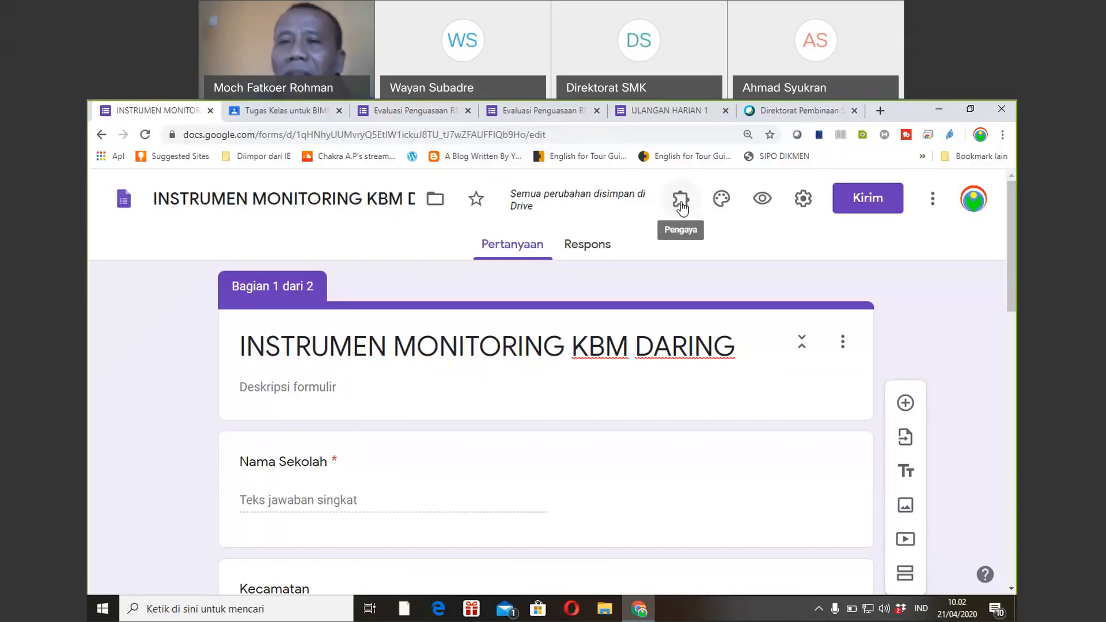
# Check the installed add-ons, then open the add-ons marketplace from the Lainnya (More) menu.
pyautogui.click(681, 201)
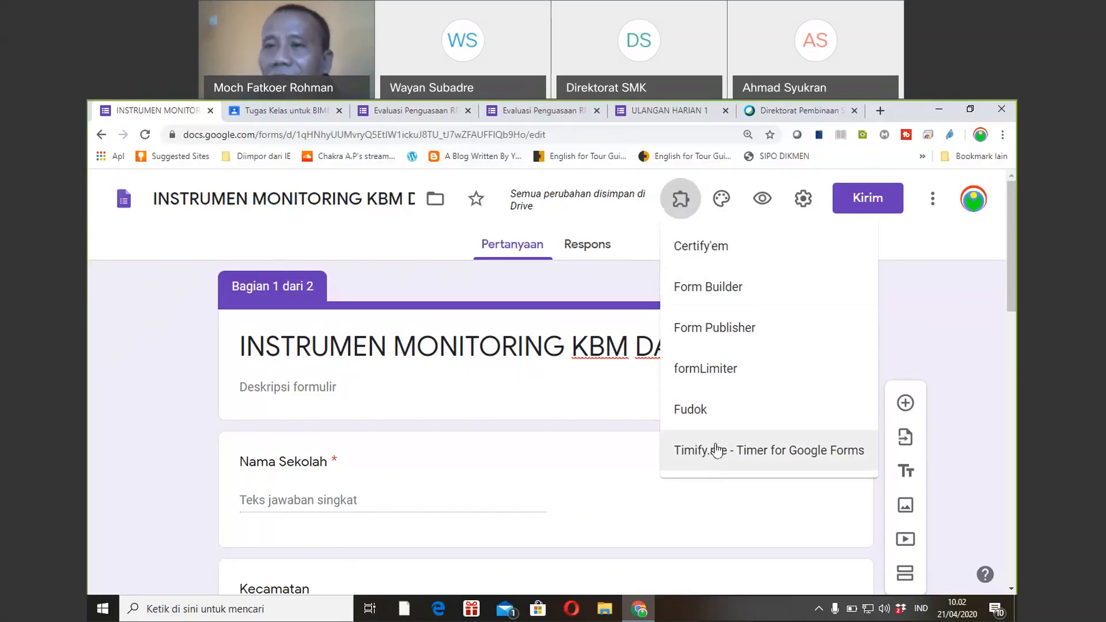
pyautogui.click(906, 328)
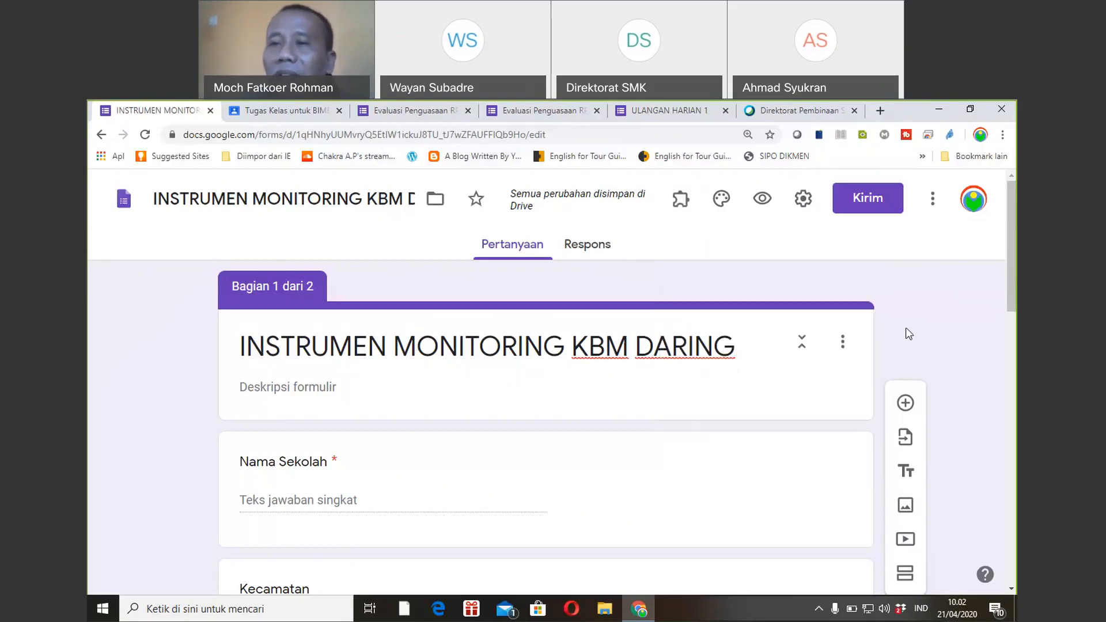
pyautogui.click(933, 199)
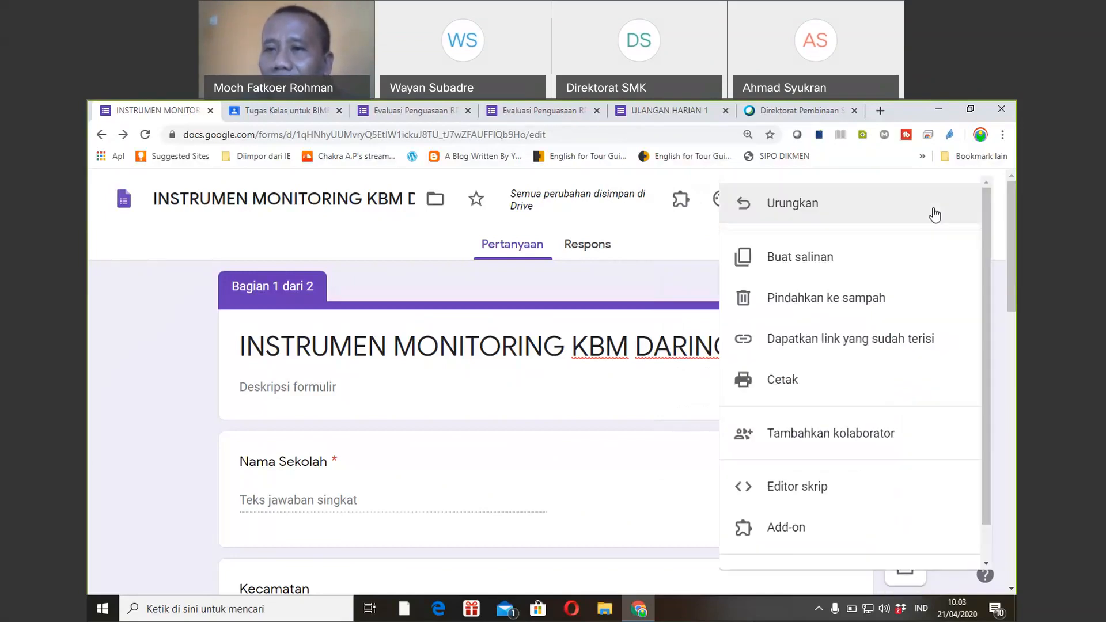
pyautogui.click(785, 529)
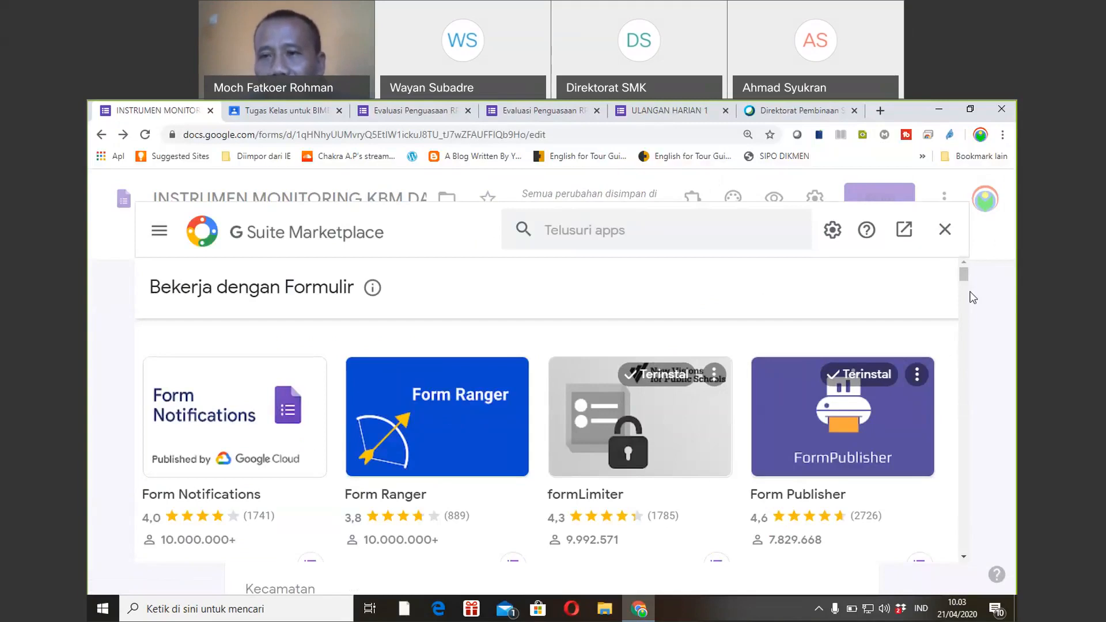
# Scroll the G Suite Marketplace list past Timify.me and Certify'em, then close it.
pyautogui.moveTo(965, 281); pyautogui.dragTo(965, 311)
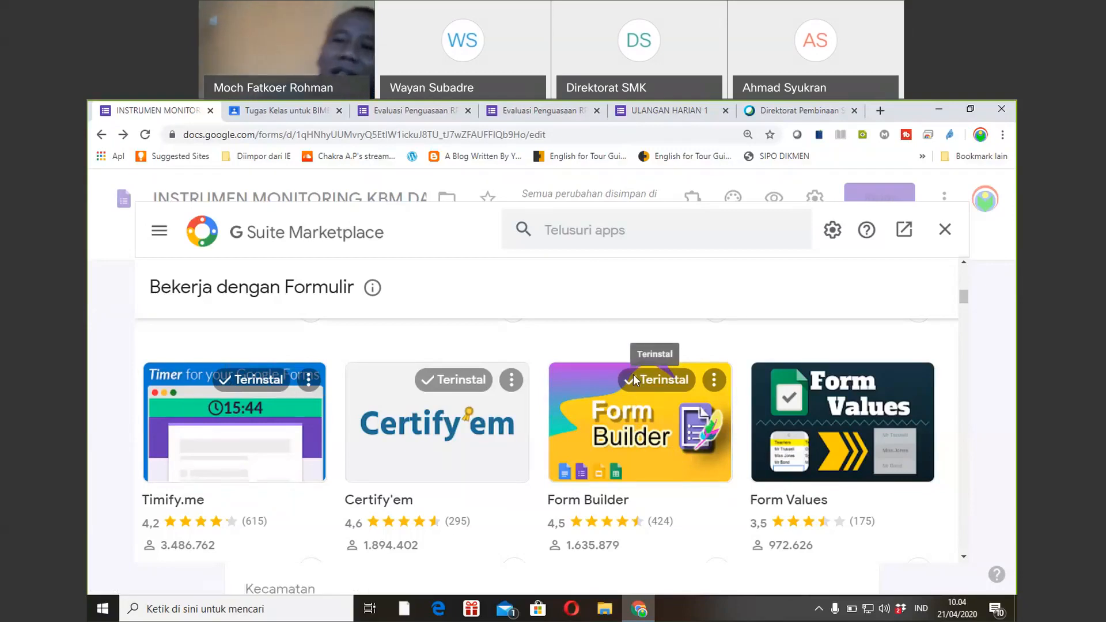
pyautogui.click(946, 233)
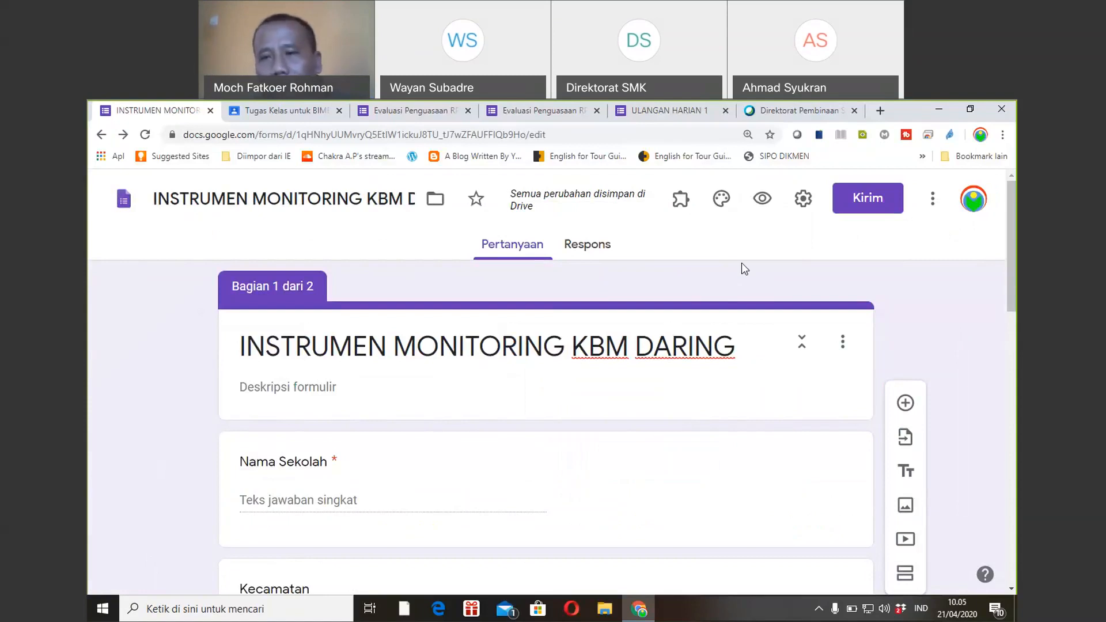
# Scroll to the Kecamatan drop-down and review its five district options, such as Bayan.
pyautogui.moveTo(1012, 281); pyautogui.dragTo(1004, 310)
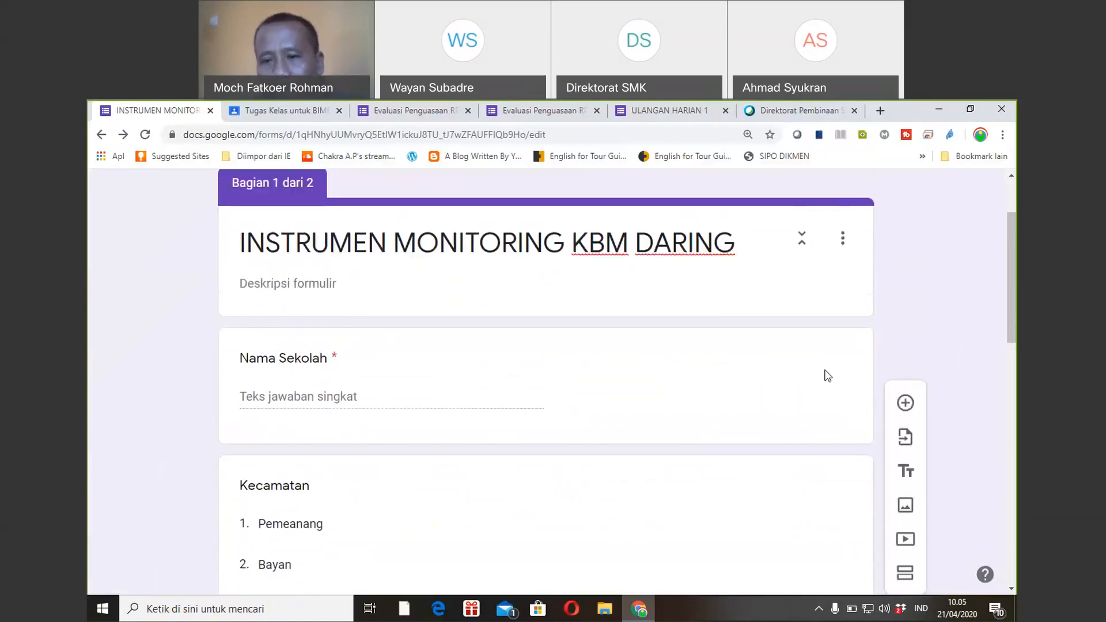
pyautogui.click(786, 562)
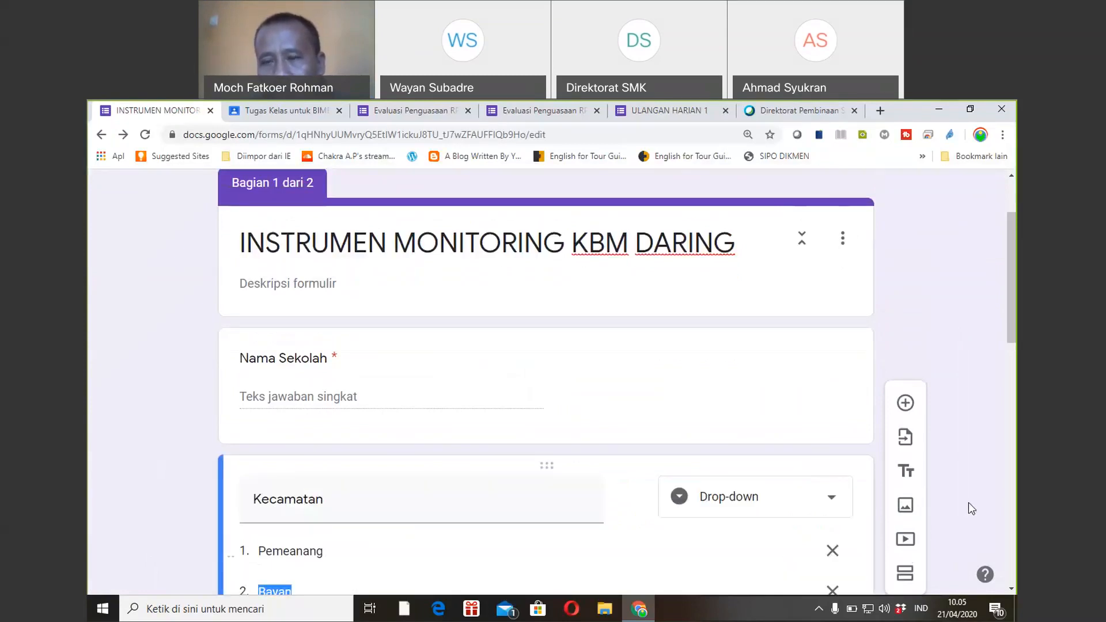
pyautogui.moveTo(1012, 325); pyautogui.dragTo(1011, 368)
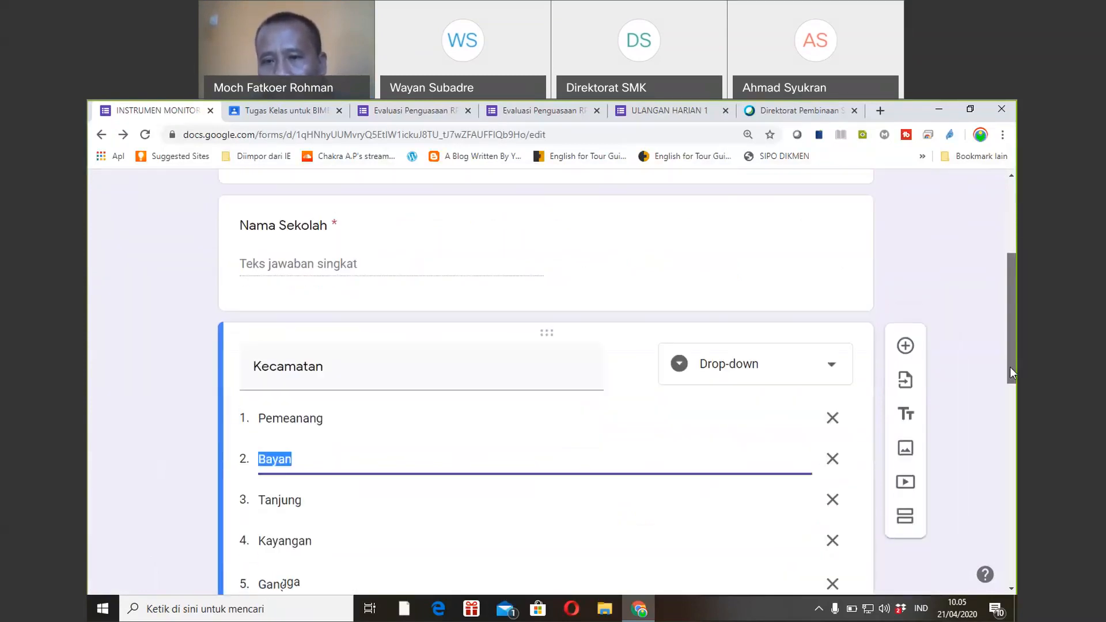
pyautogui.click(901, 562)
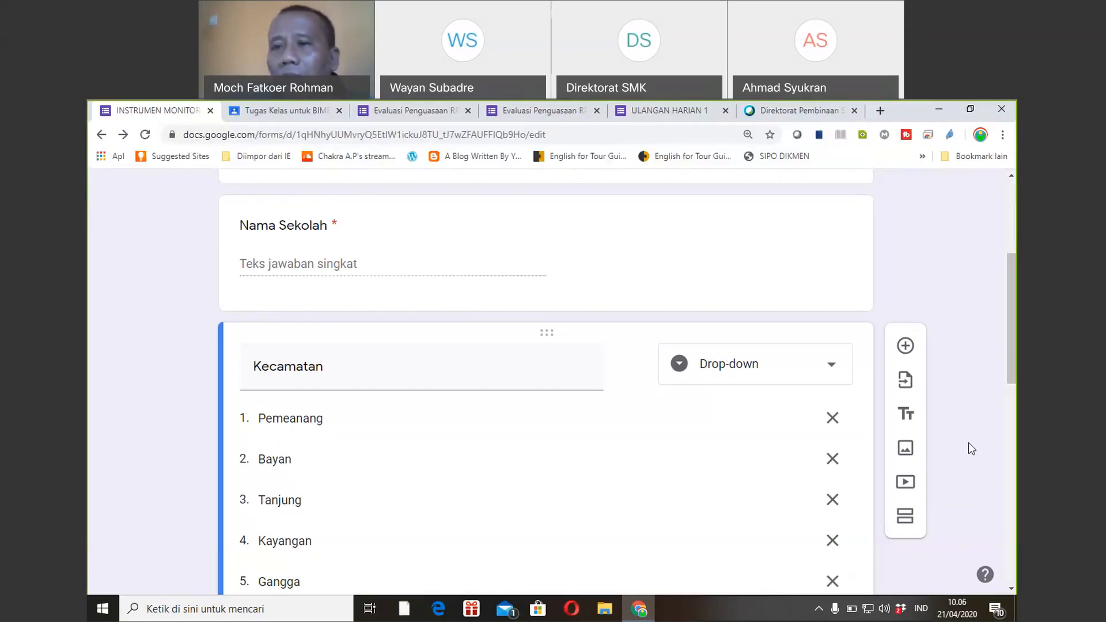
pyautogui.moveTo(1012, 388); pyautogui.dragTo(1016, 388)
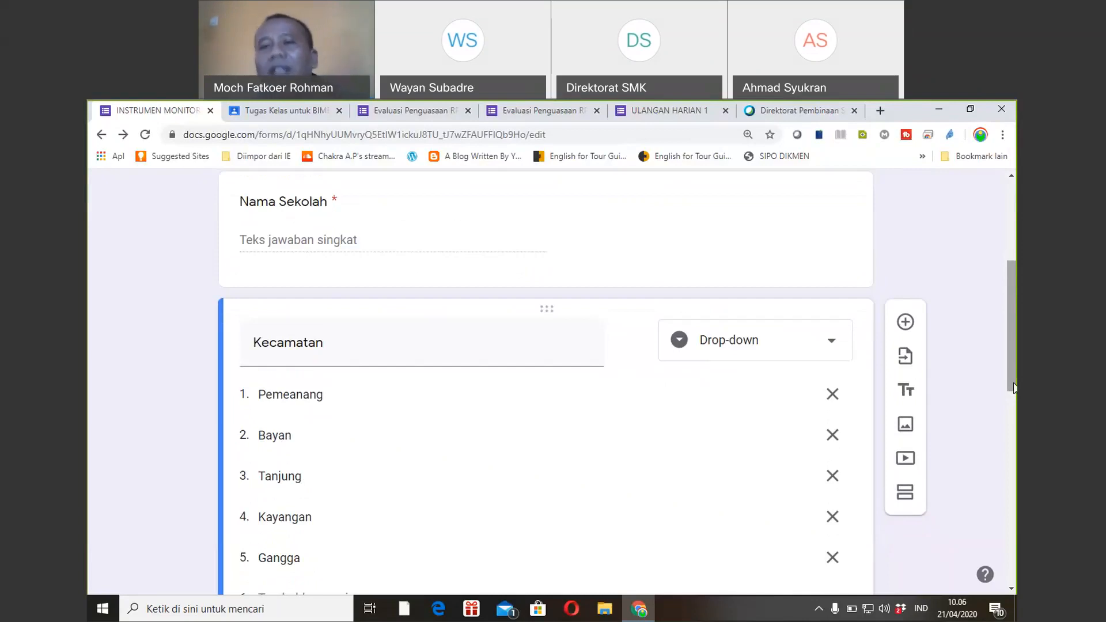
pyautogui.moveTo(1014, 387); pyautogui.dragTo(1014, 309)
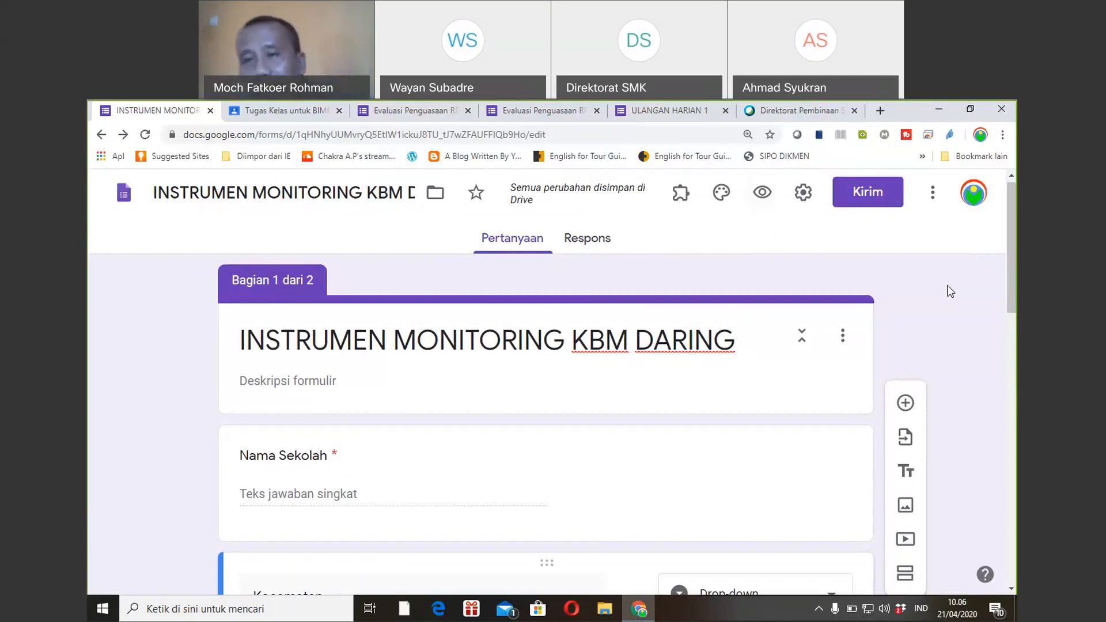
# Pass the Webex meeting page and show the ULANGAN HARIAN 1 quiz's '1 + 1 = ....' question.
pyautogui.click(808, 109)
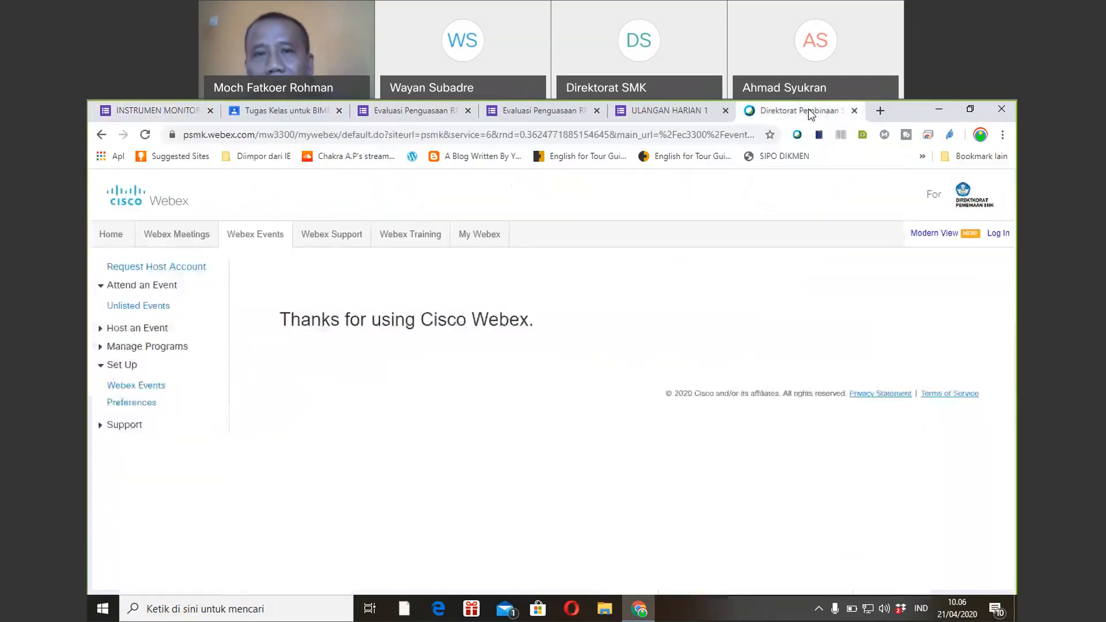
pyautogui.click(691, 107)
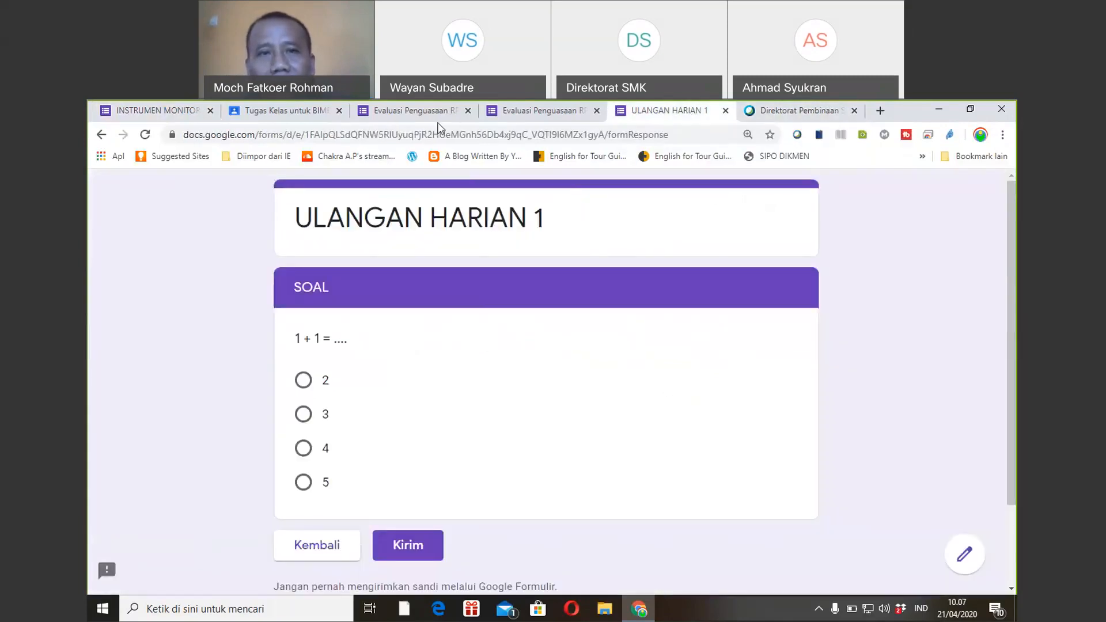
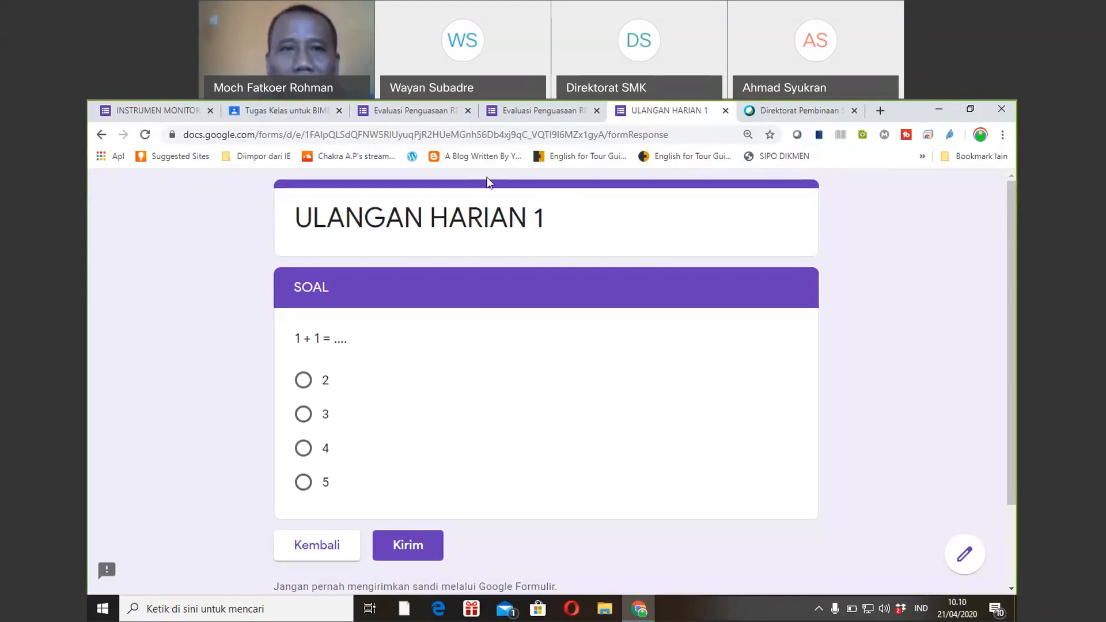
# Switch to the browser tab holding the Evaluasi Penguasaan RPP form editor.
pyautogui.click(383, 110)
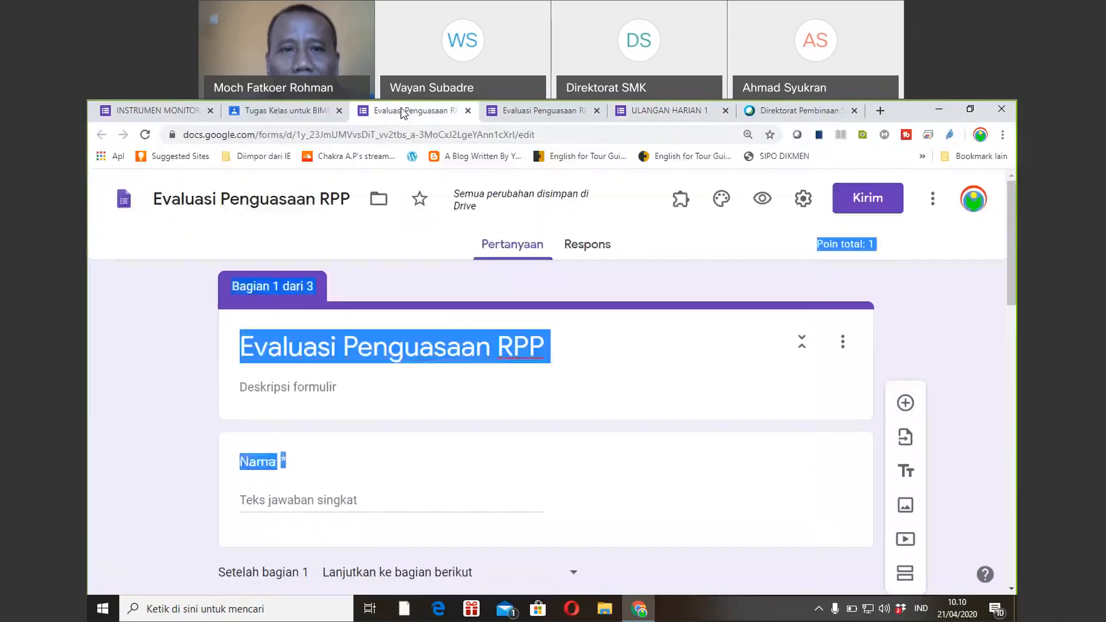
# Add an empty multiple-choice question beneath the A–D question and begin adding an image to it.
pyautogui.click(961, 299)
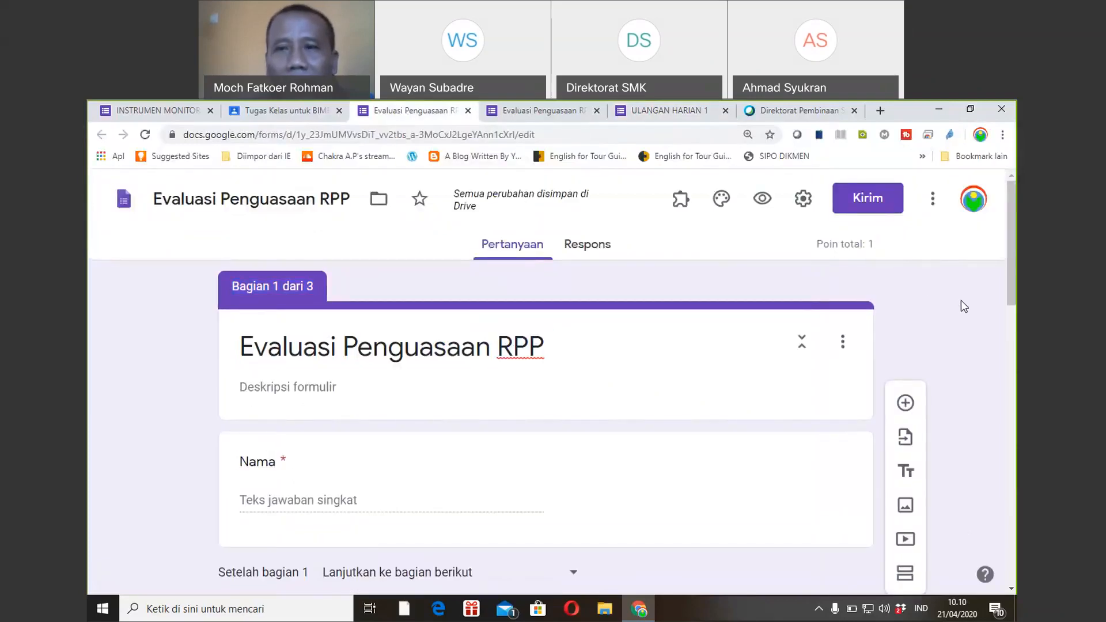
pyautogui.moveTo(1013, 282); pyautogui.dragTo(1017, 556)
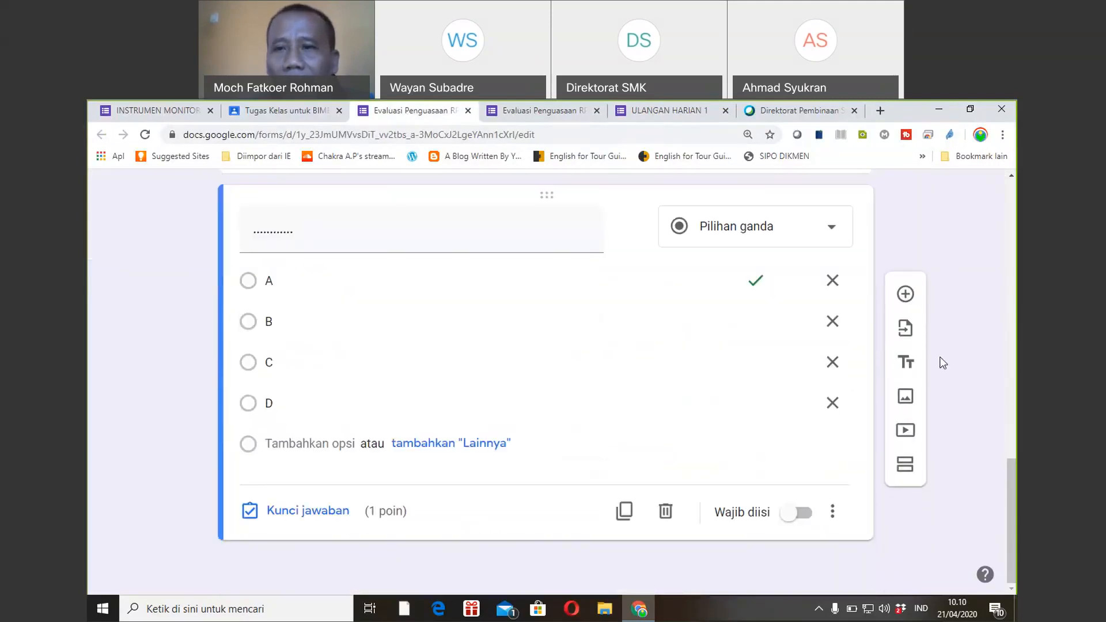
pyautogui.click(906, 294)
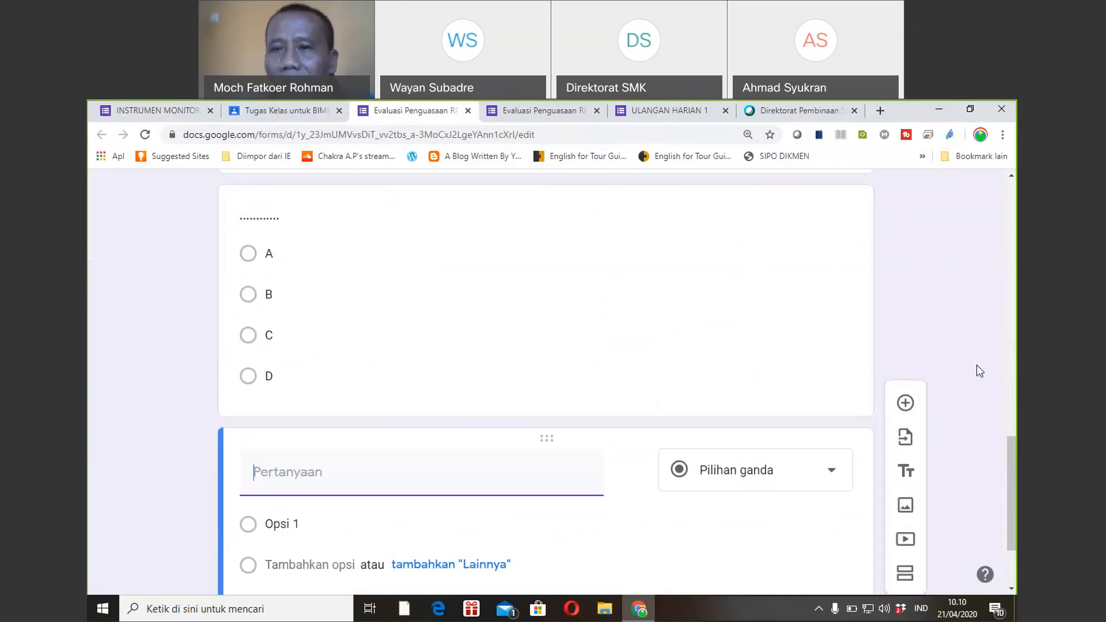
pyautogui.moveTo(1008, 451); pyautogui.dragTo(1009, 487)
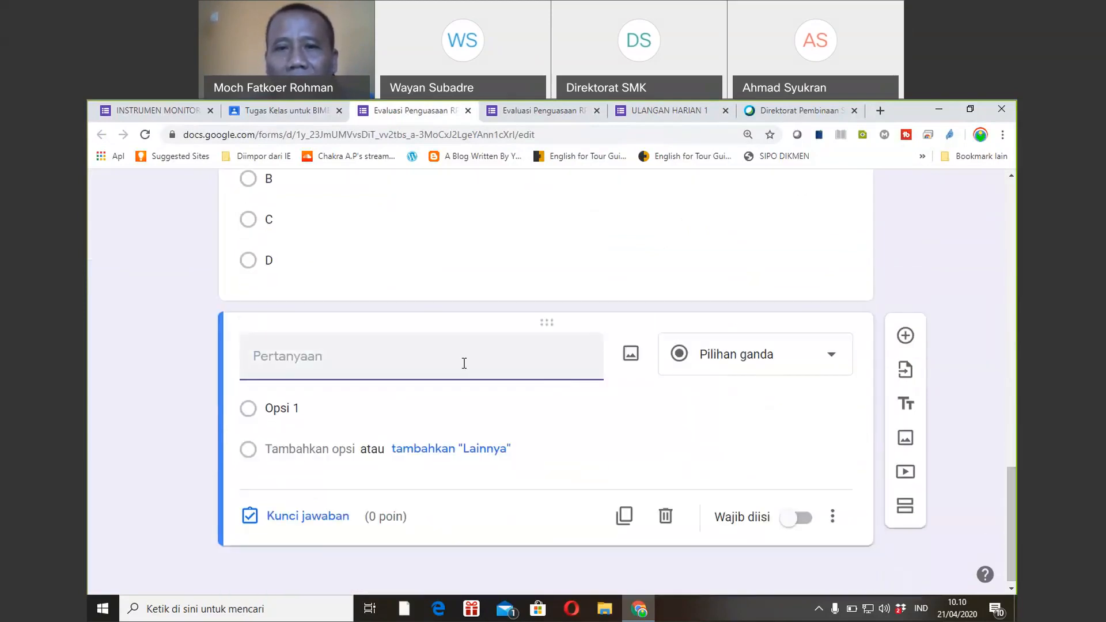
pyautogui.click(632, 355)
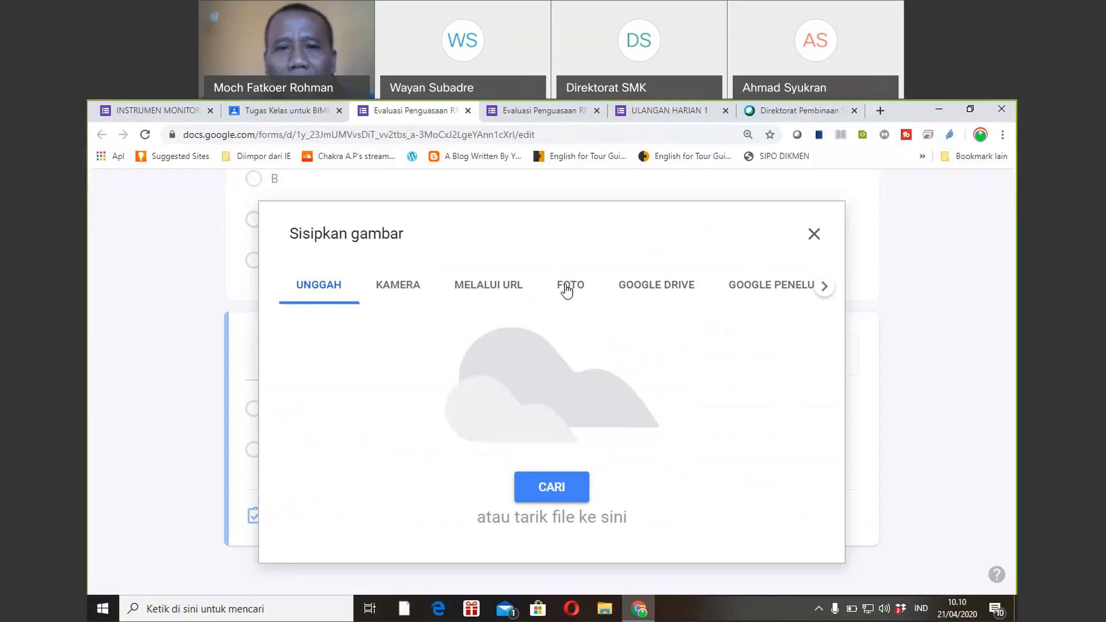
# Upload analisis.jpg from the computer as the new question's image.
pyautogui.click(539, 489)
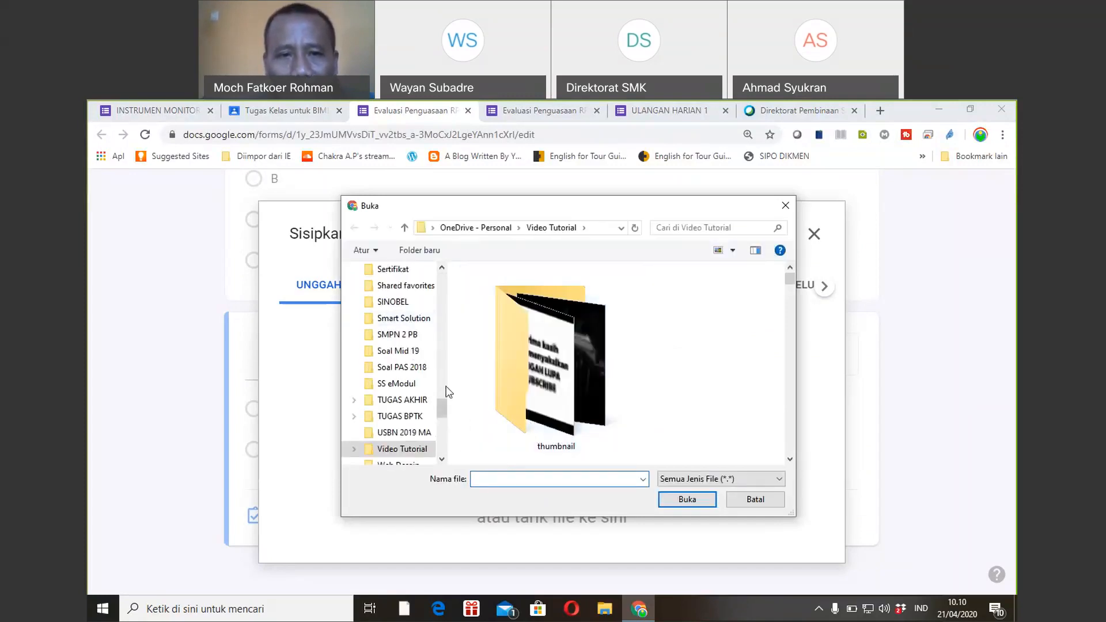
pyautogui.moveTo(444, 409); pyautogui.dragTo(444, 362)
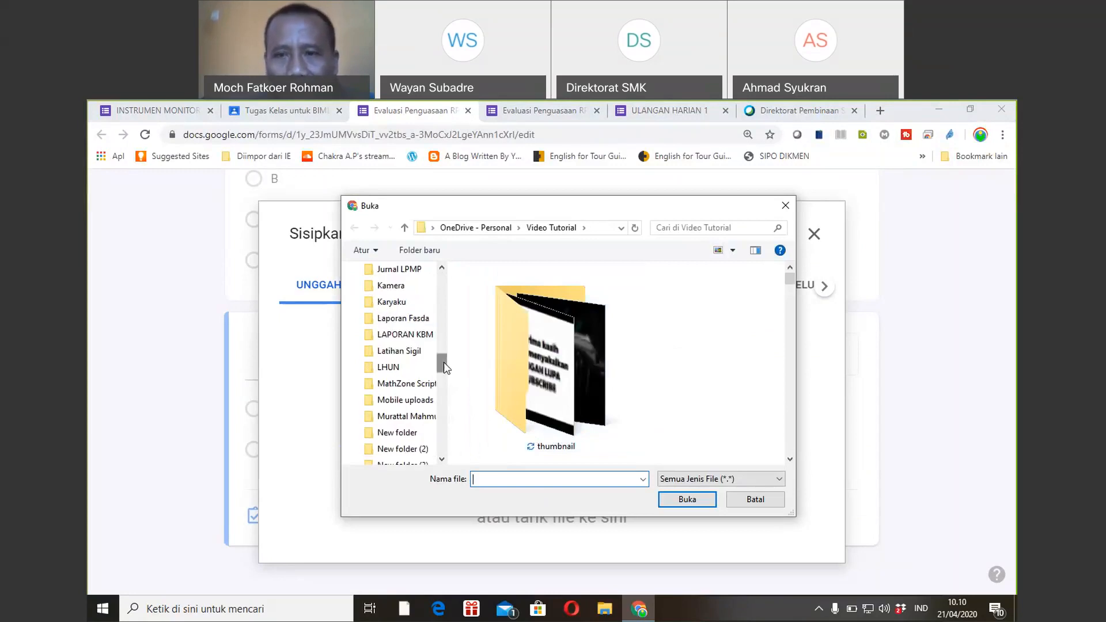
pyautogui.click(790, 438)
pyautogui.click(790, 438)
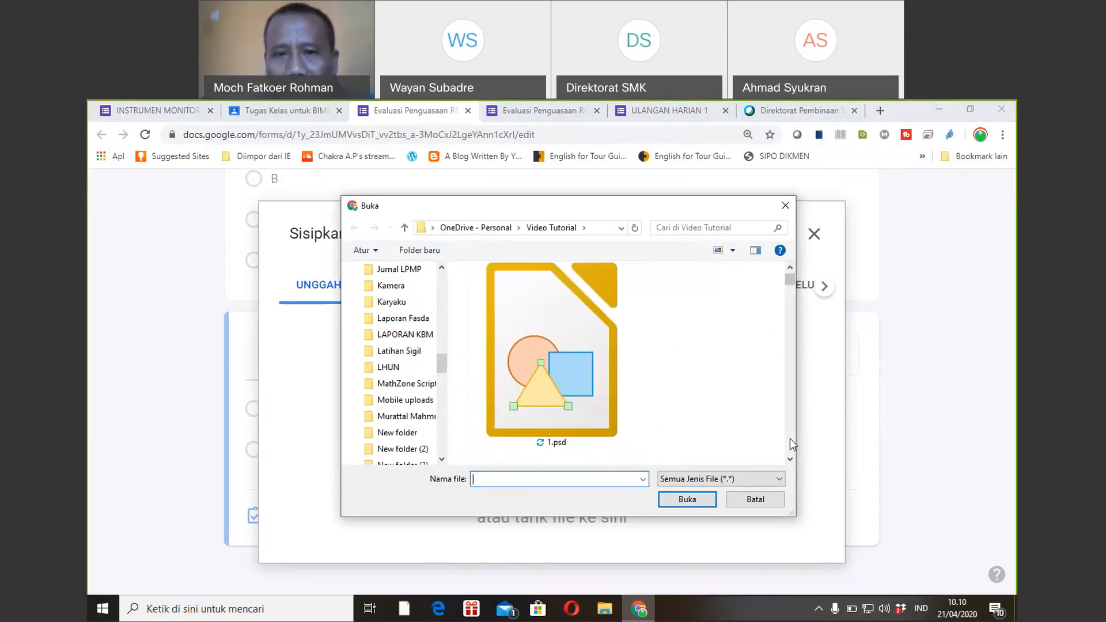
pyautogui.click(790, 437)
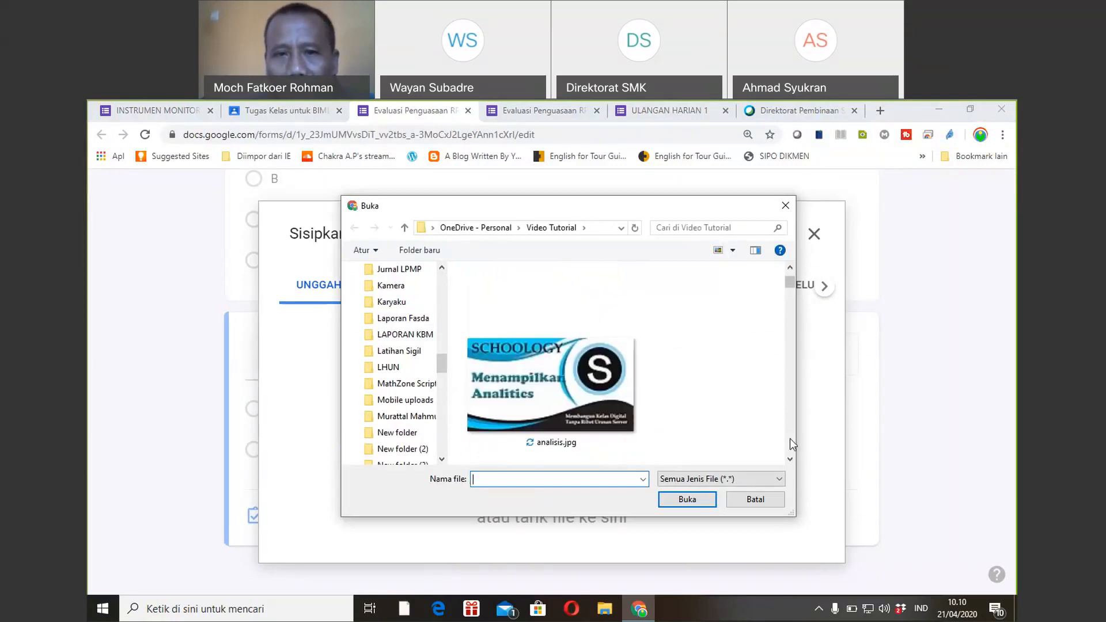
pyautogui.doubleClick(554, 385)
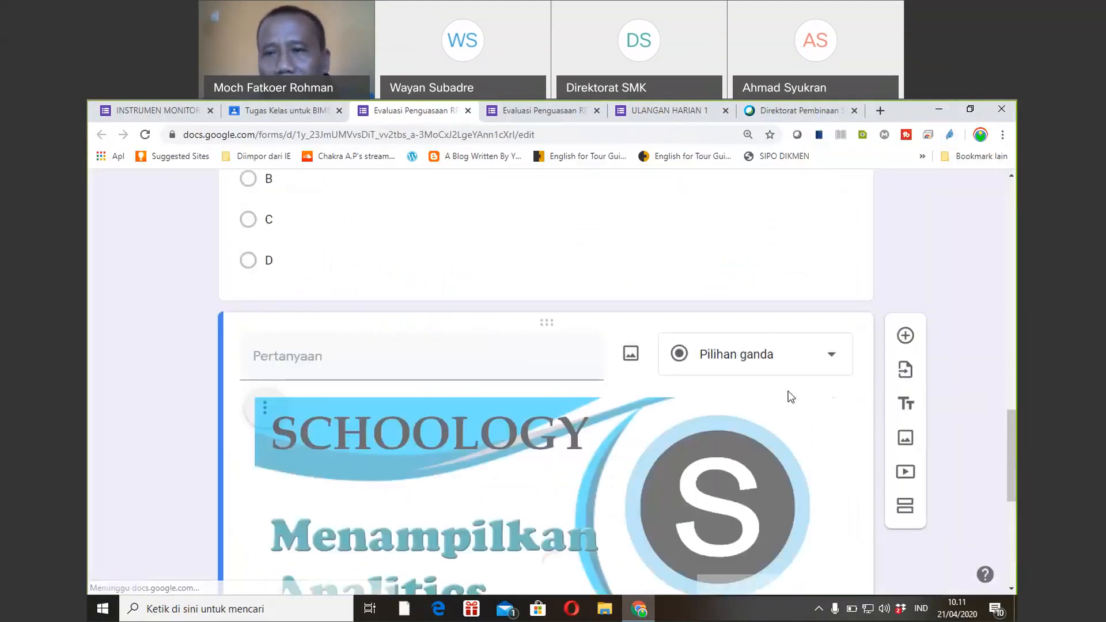
pyautogui.moveTo(1011, 421); pyautogui.dragTo(1005, 457)
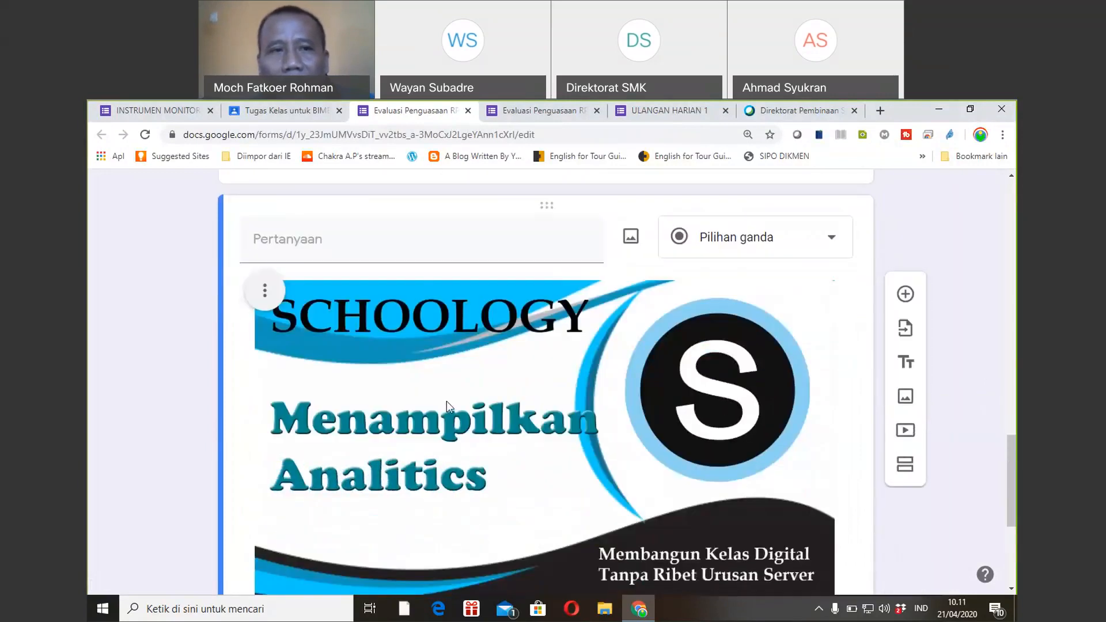
pyautogui.click(265, 290)
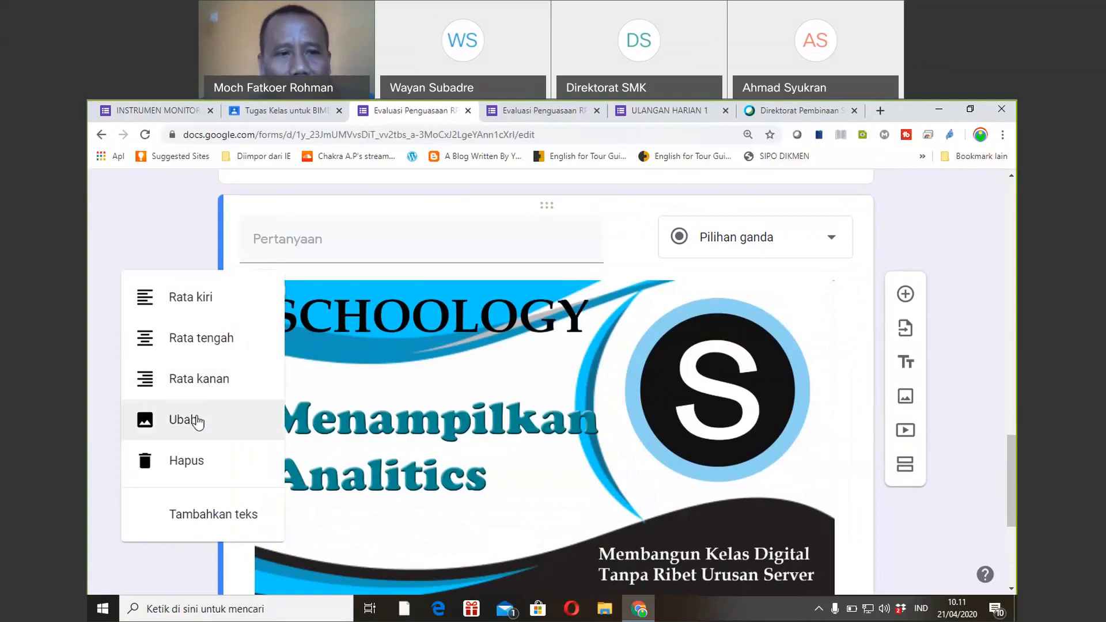
pyautogui.click(464, 415)
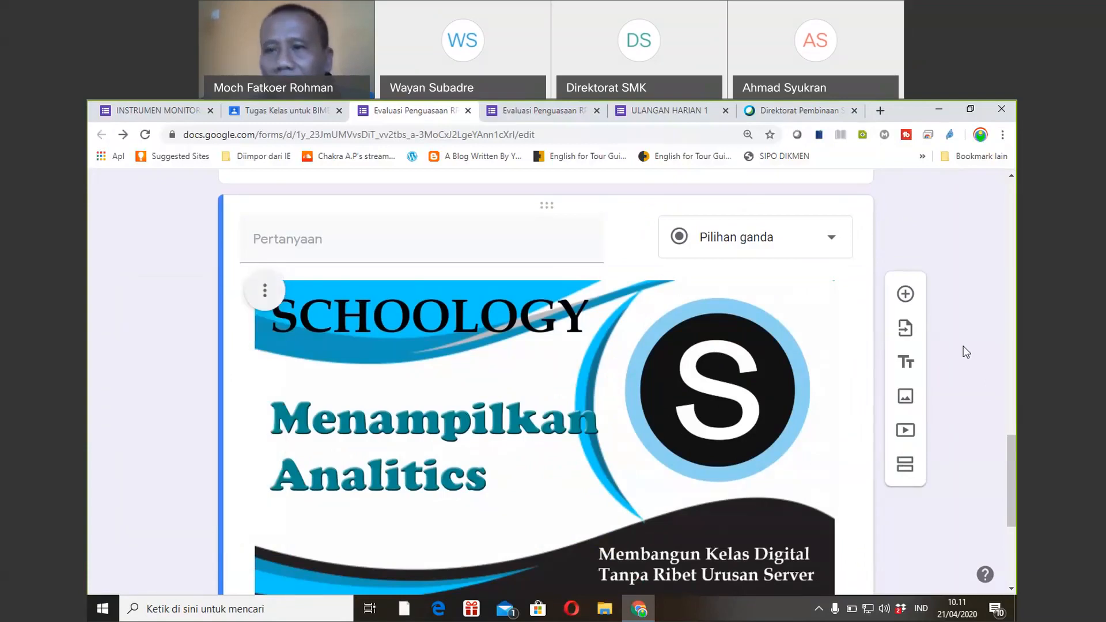
pyautogui.moveTo(1013, 462); pyautogui.dragTo(1013, 526)
pyautogui.click(324, 408)
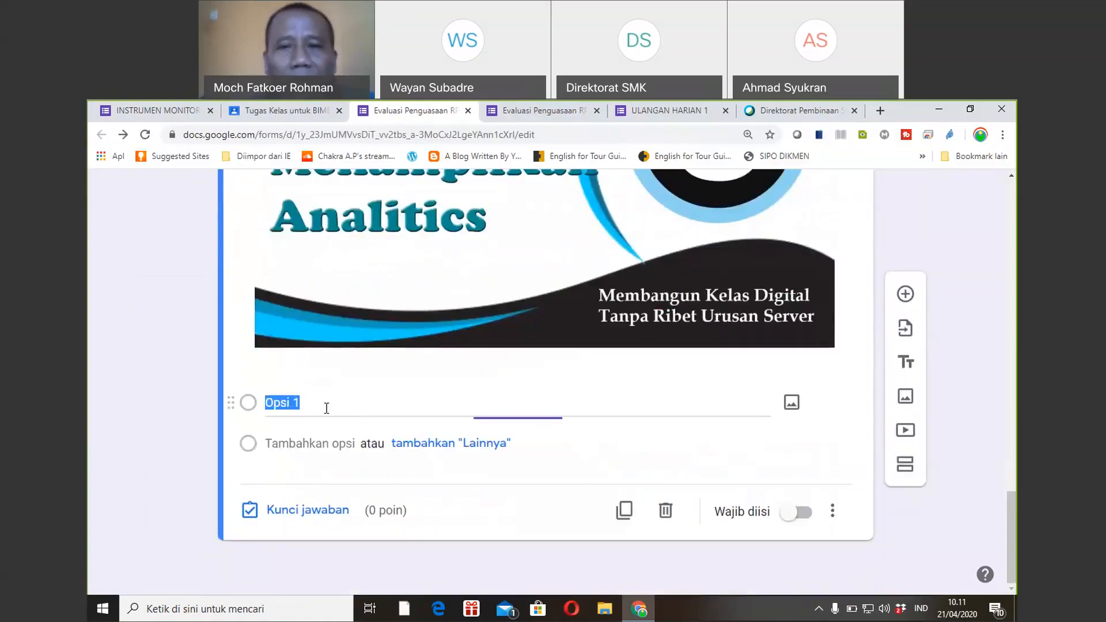
pyautogui.click(792, 405)
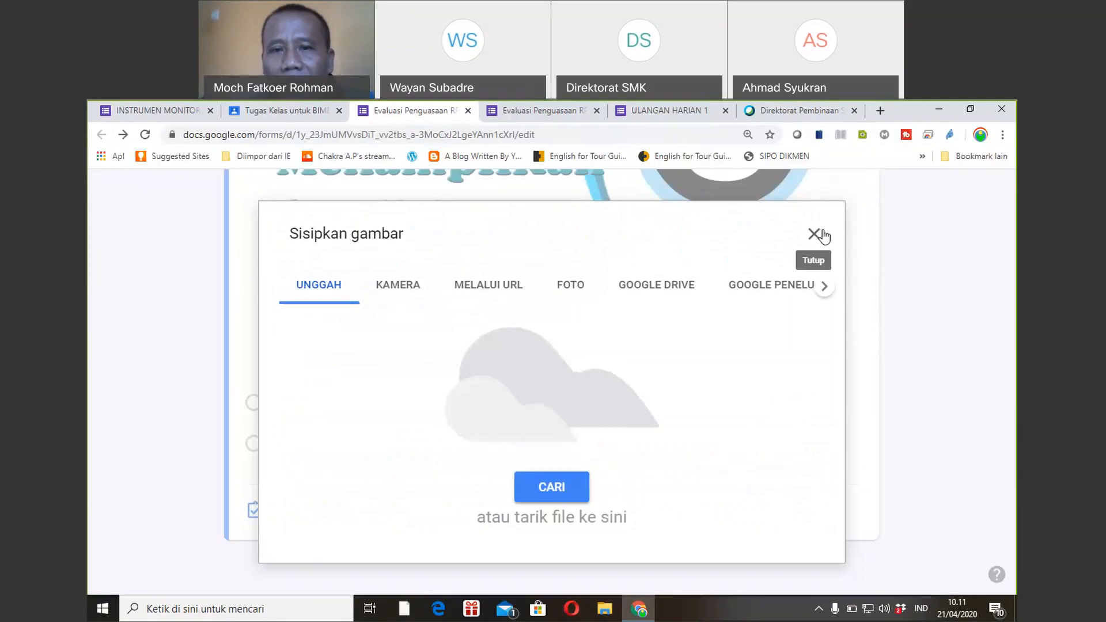
pyautogui.click(822, 235)
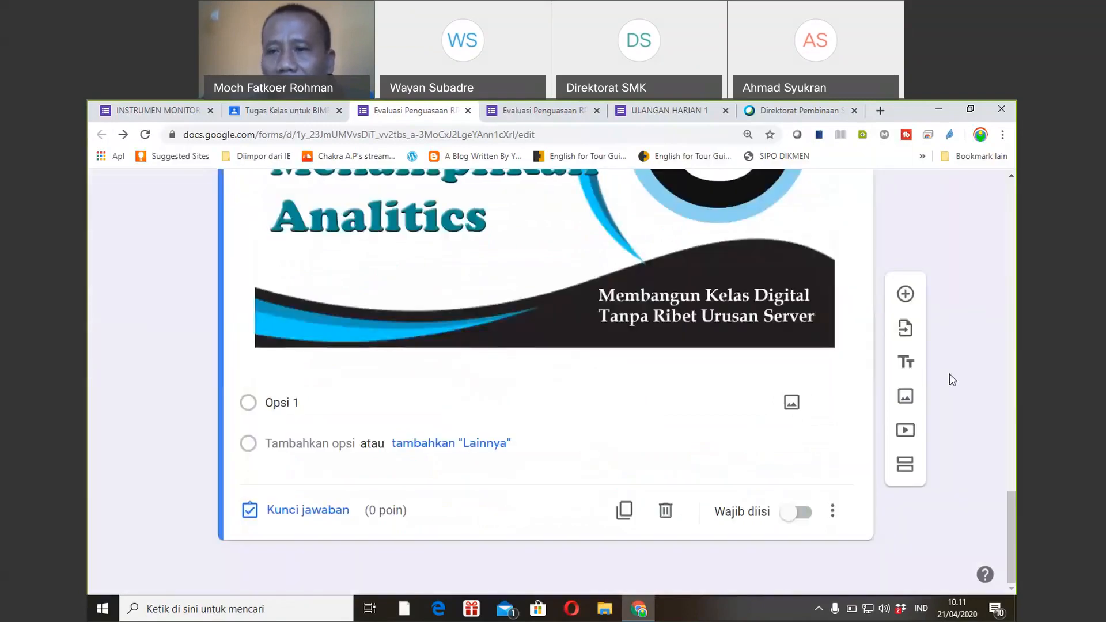
pyautogui.moveTo(1012, 509); pyautogui.dragTo(1009, 410)
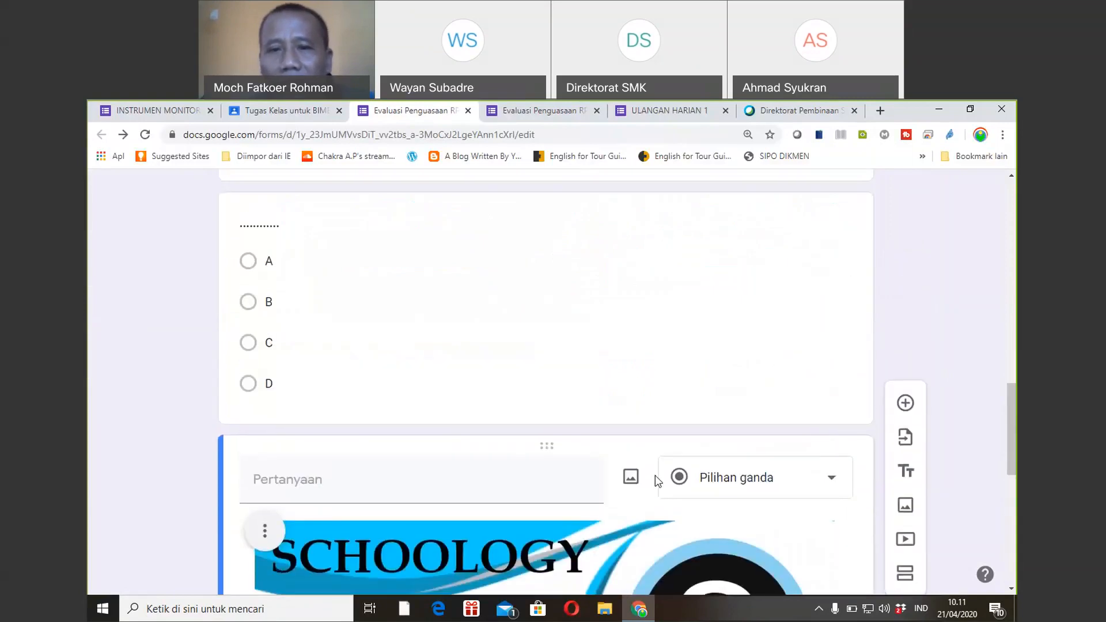
pyautogui.click(631, 478)
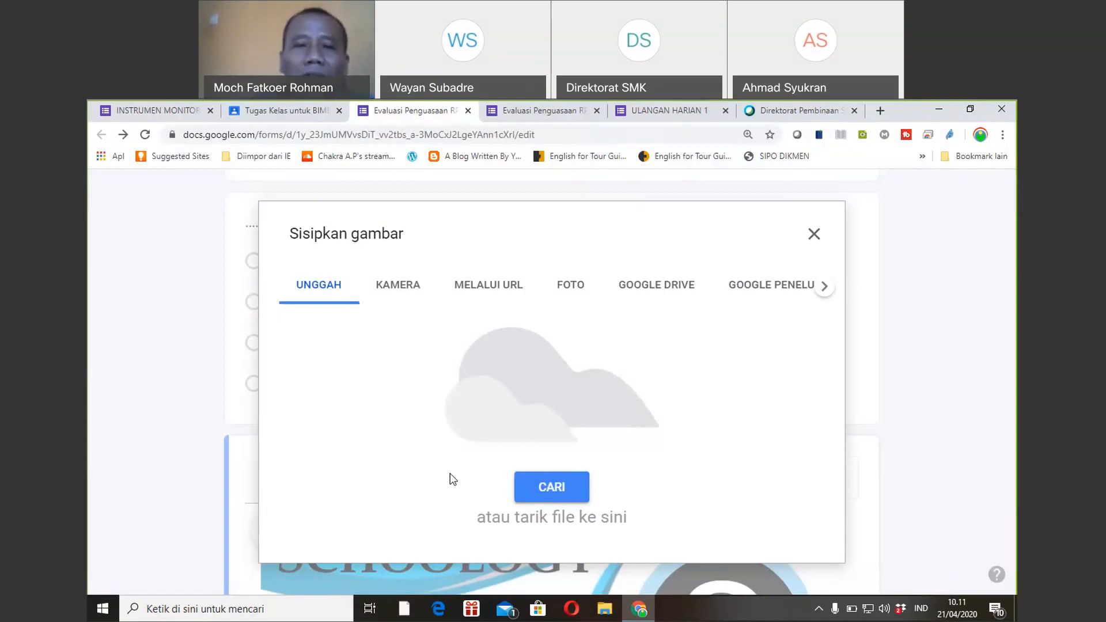
pyautogui.click(486, 292)
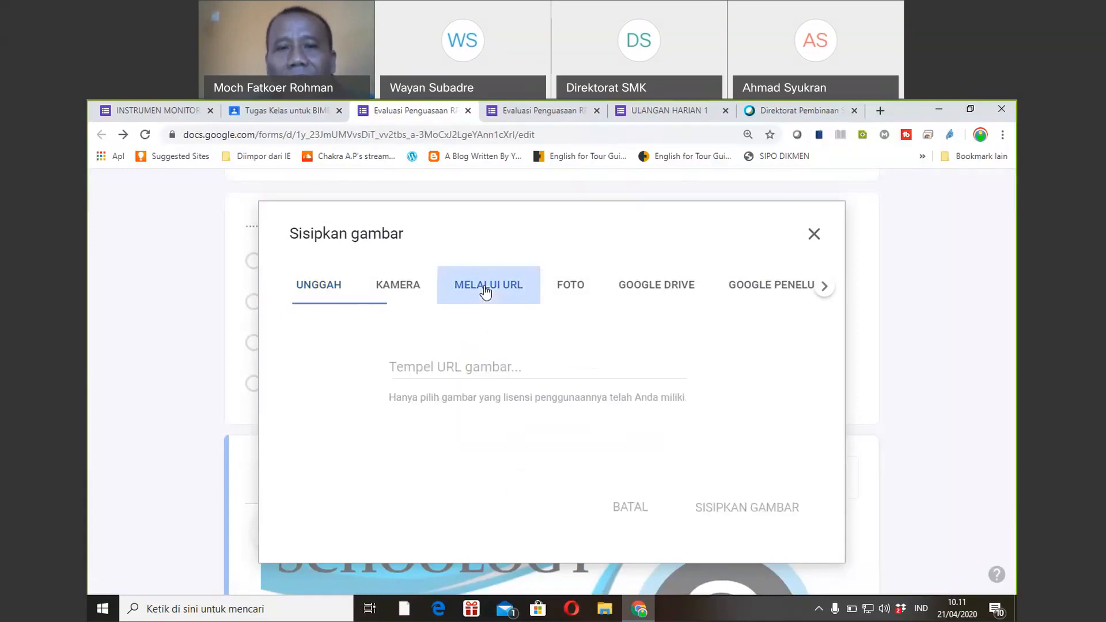
pyautogui.click(467, 367)
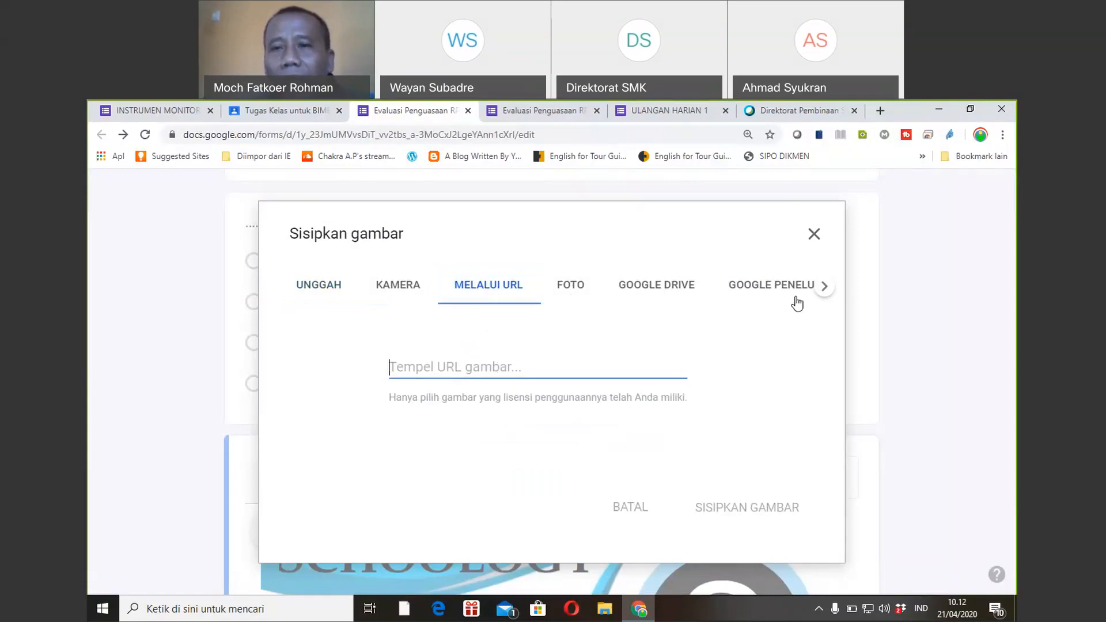
pyautogui.click(813, 243)
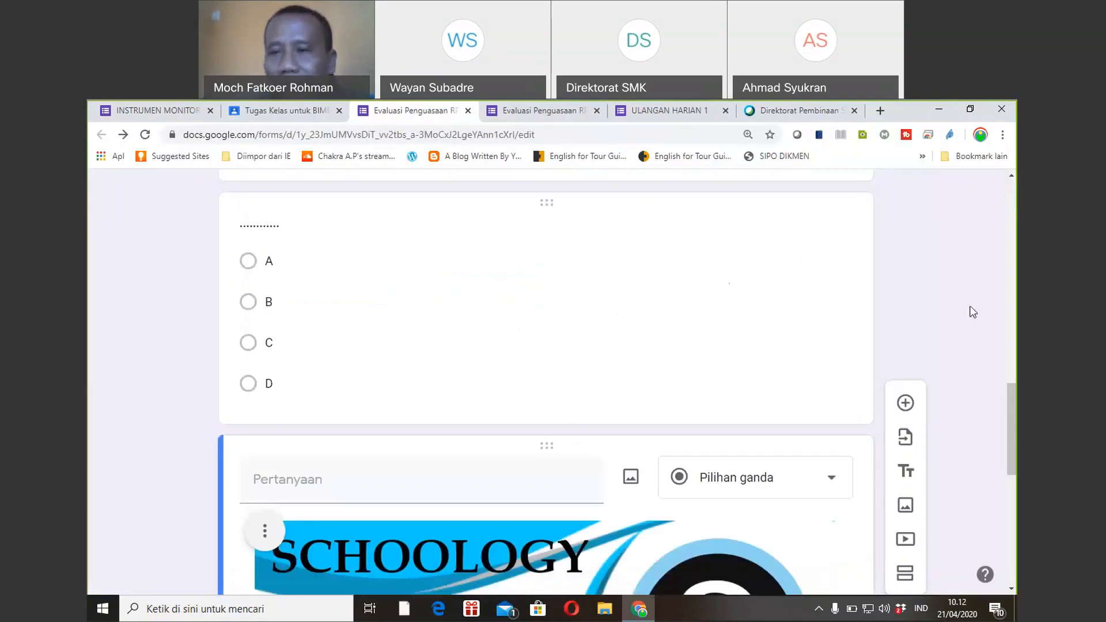
pyautogui.moveTo(1013, 392); pyautogui.dragTo(1009, 461)
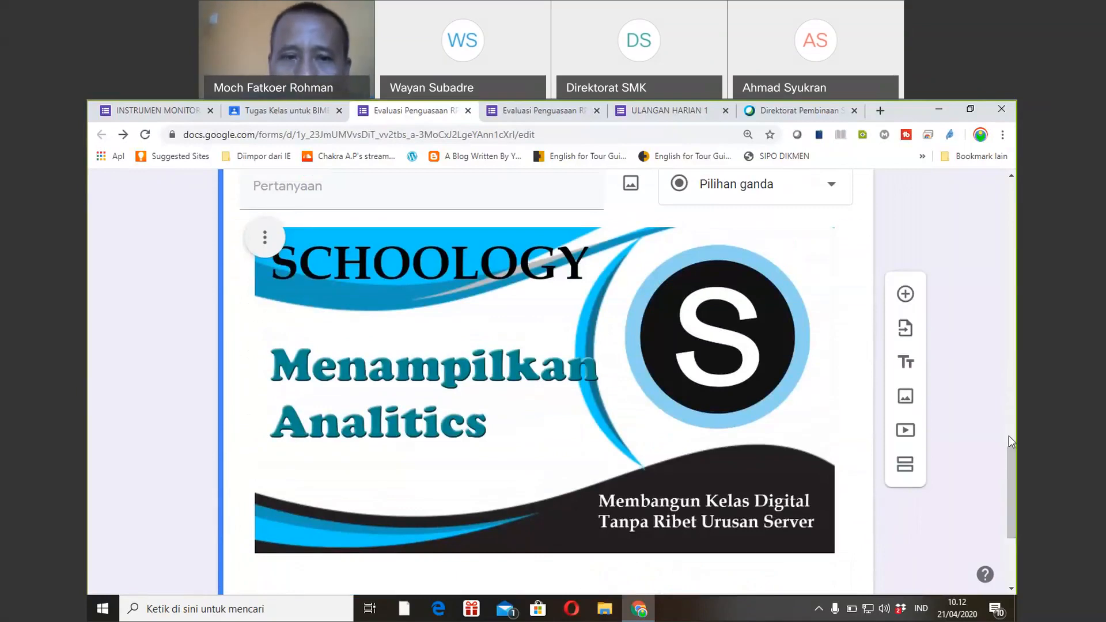
# Remove the Schoology-image question, leaving section 2's required 'Asal Sekolah' question.
pyautogui.moveTo(1010, 447); pyautogui.dragTo(1002, 484)
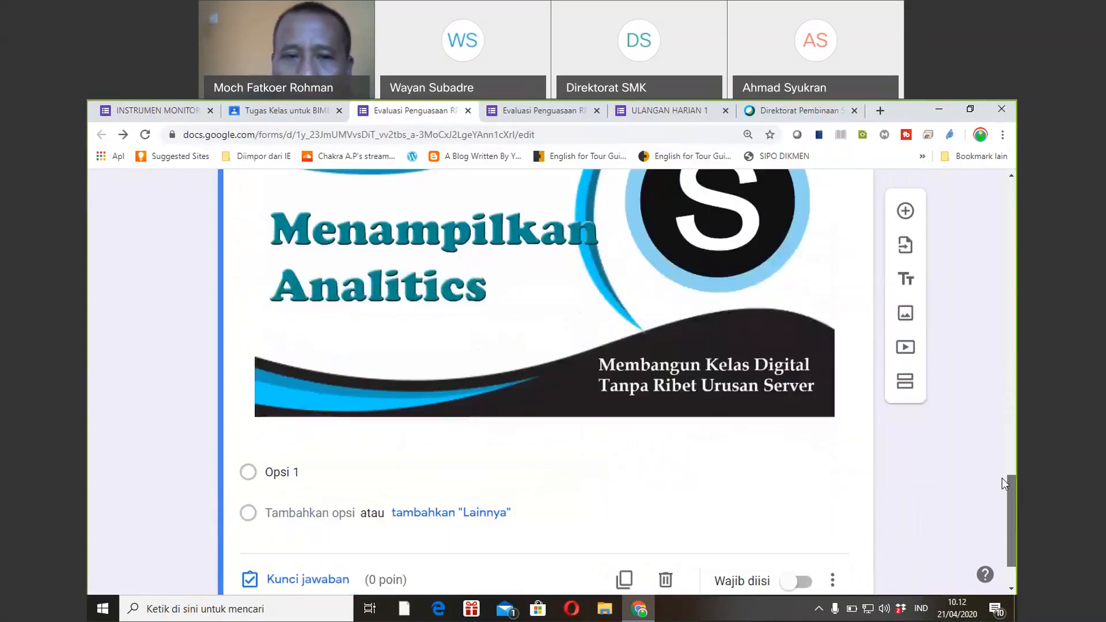
pyautogui.click(543, 416)
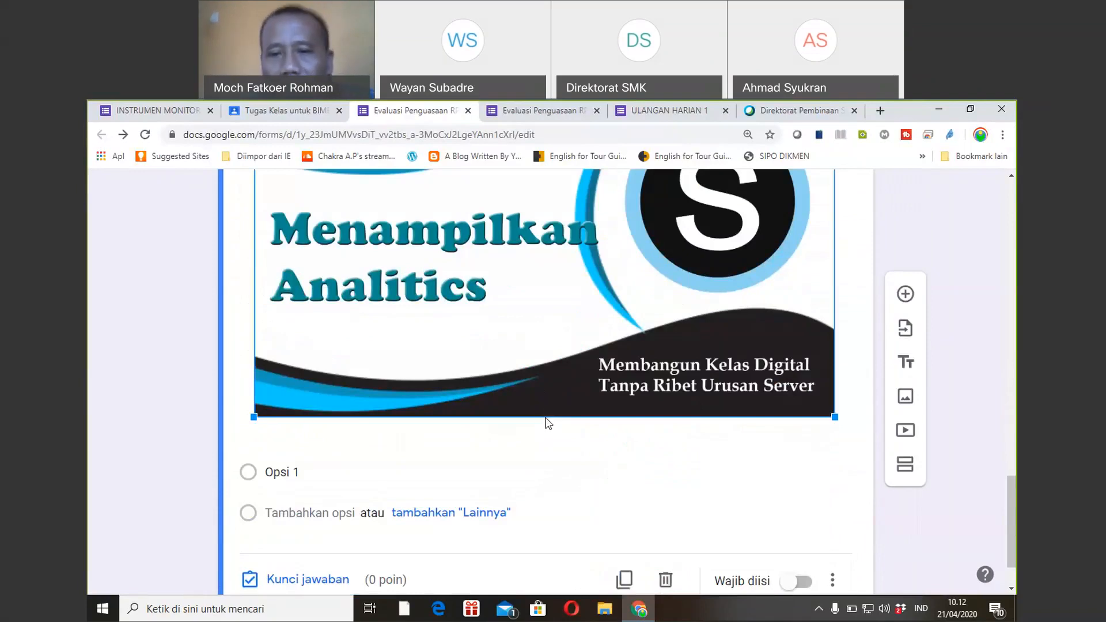
pyautogui.click(666, 580)
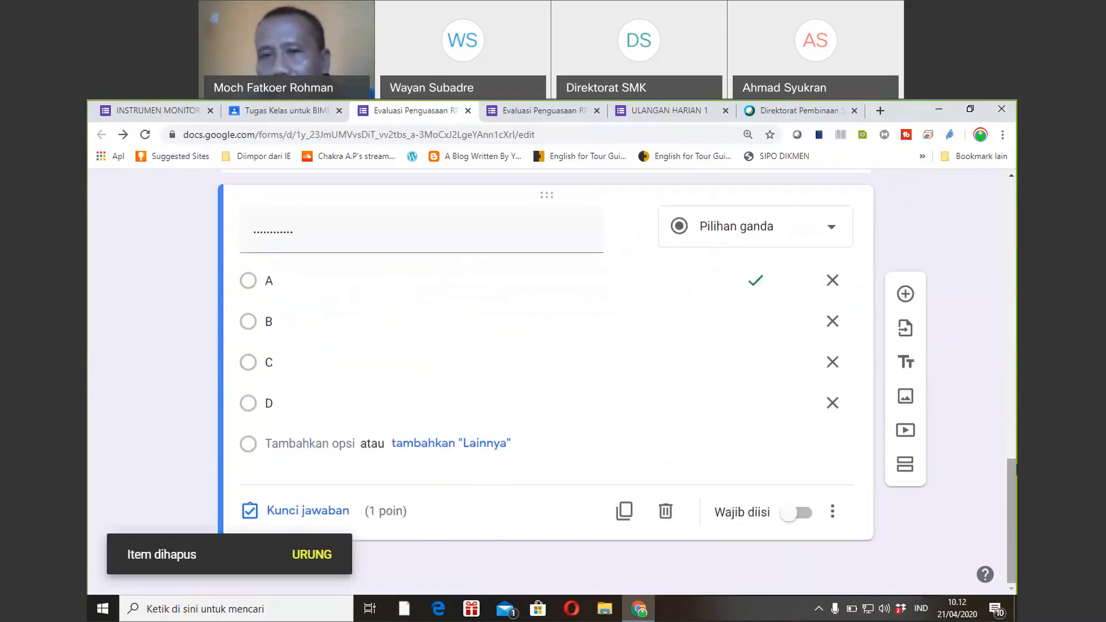
pyautogui.scroll(3, 1008, 450)
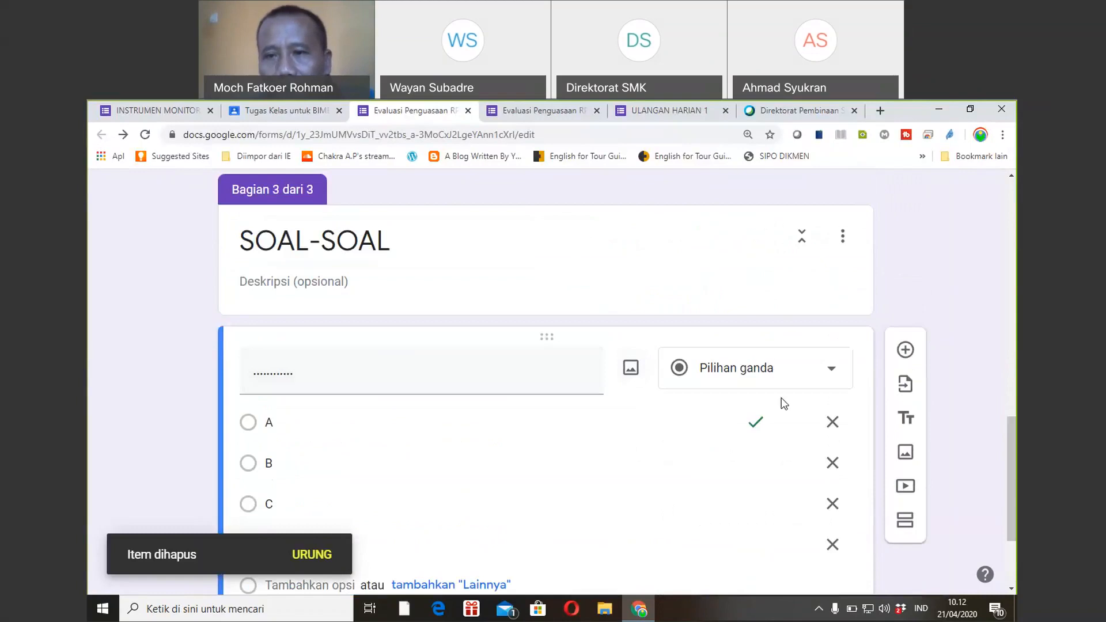
pyautogui.moveTo(1011, 522); pyautogui.dragTo(1014, 383)
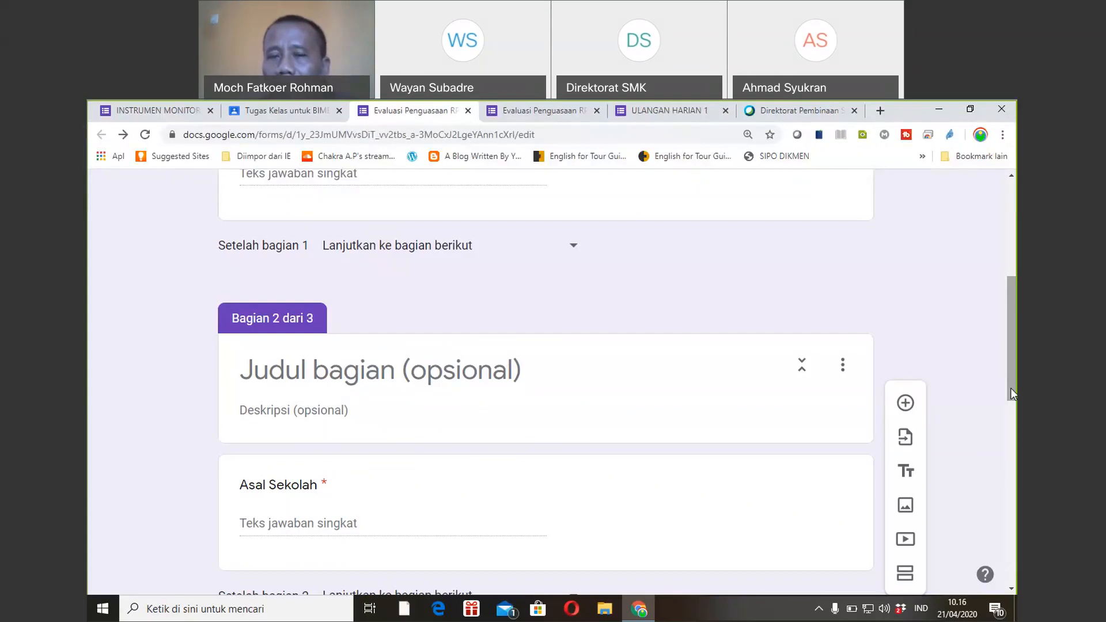
# Scroll to section 3 'SOAL-SOAL' and begin adding an image to its A–D question.
pyautogui.moveTo(1011, 389)
pyautogui.mouseDown()
pyautogui.moveTo(1008, 402)
pyautogui.moveTo(1010, 388)
pyautogui.mouseUp()
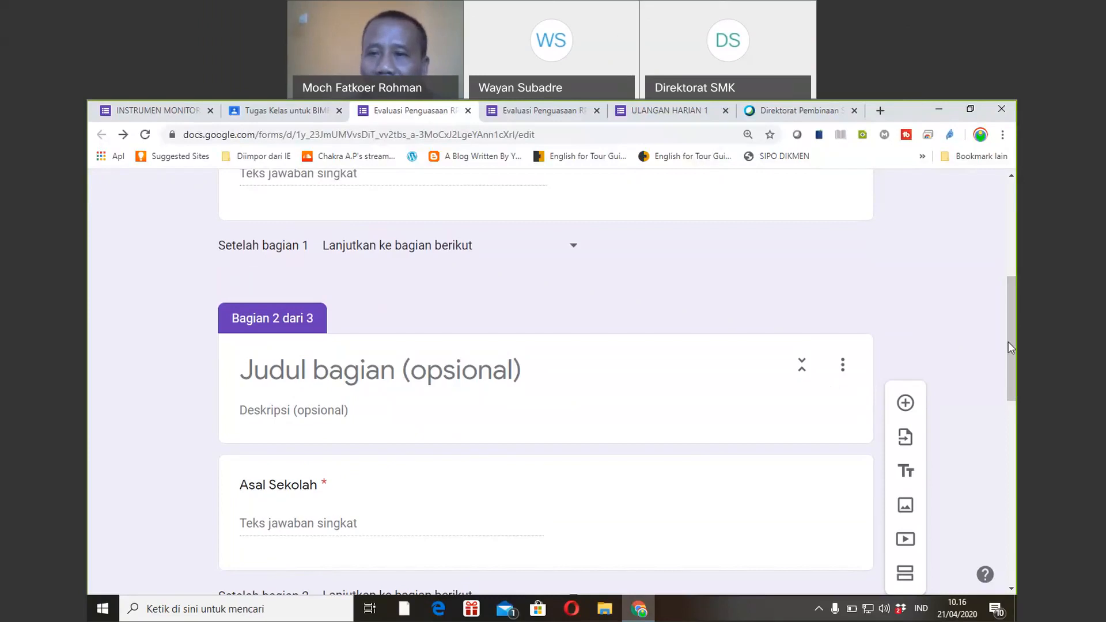
pyautogui.moveTo(1008, 346); pyautogui.dragTo(987, 479)
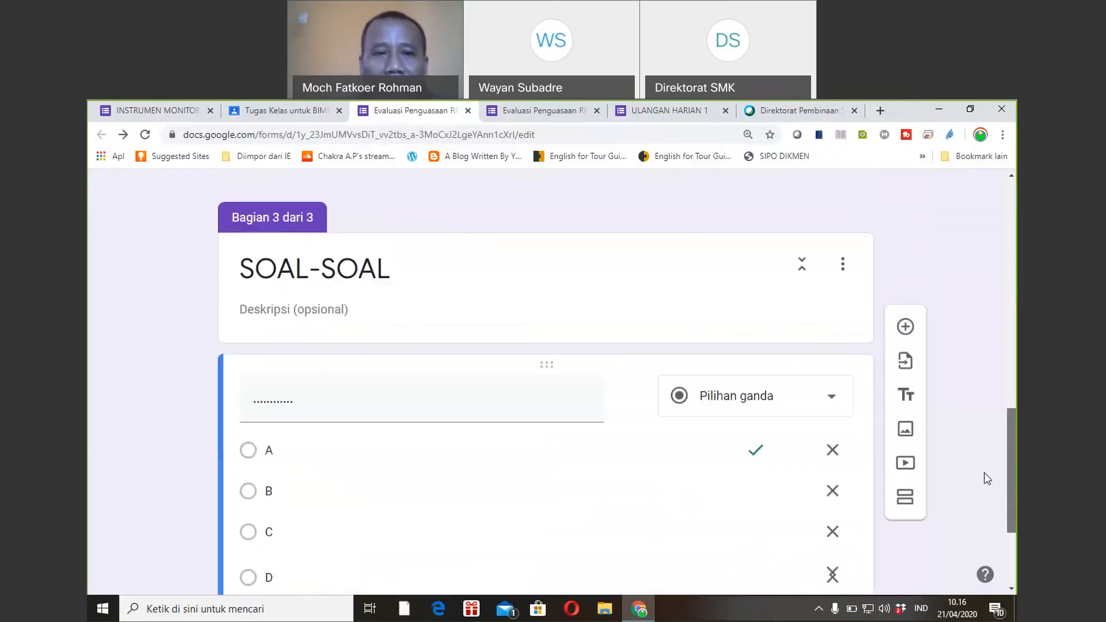
pyautogui.scroll(-3, 980, 490)
pyautogui.scroll(2, 973, 500)
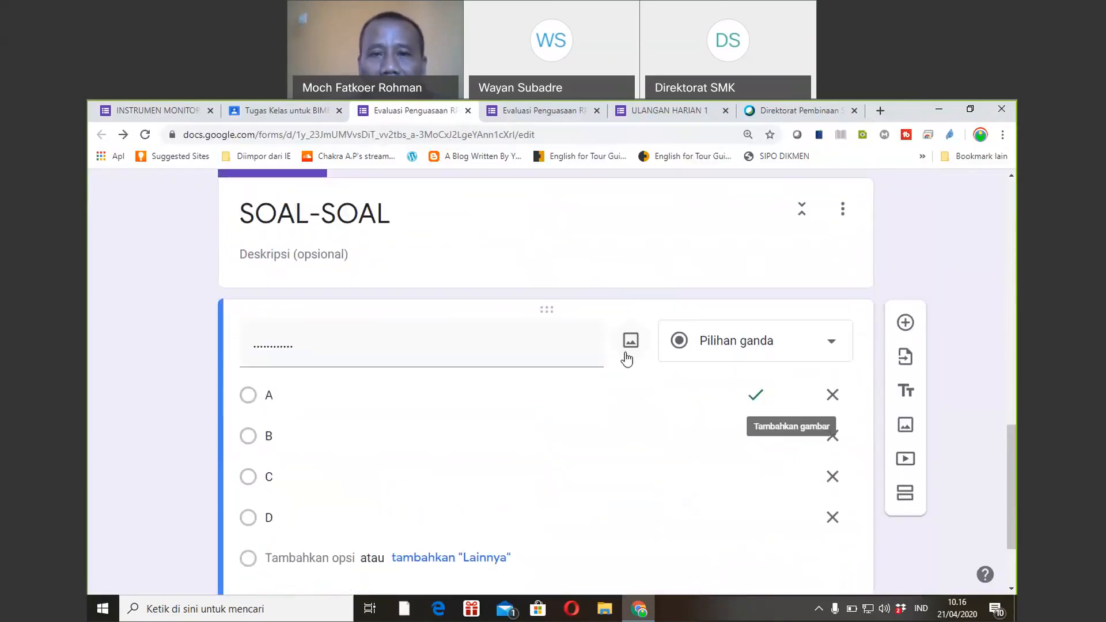
pyautogui.click(626, 343)
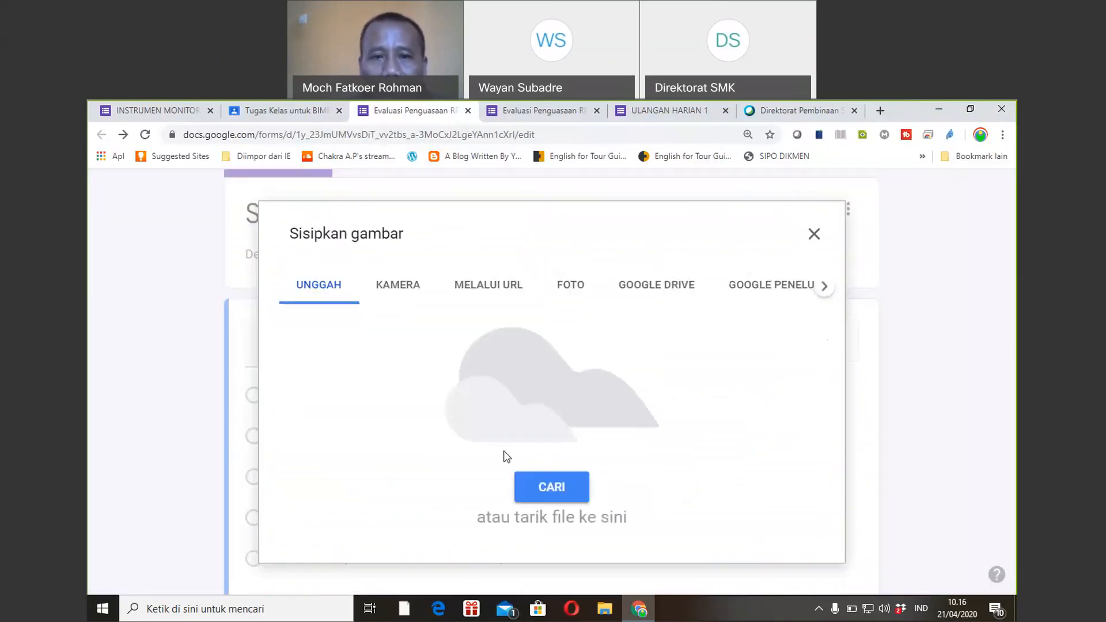
# Upload 1.png, a blue sphere picture, into the SOAL-SOAL multiple-choice question.
pyautogui.click(530, 473)
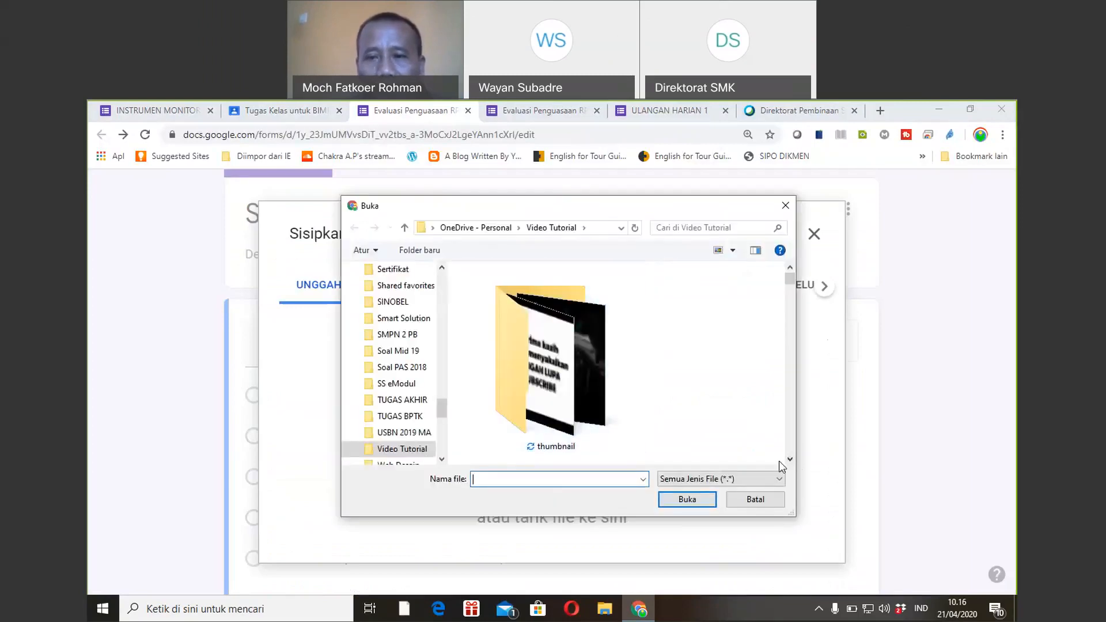
pyautogui.click(792, 461)
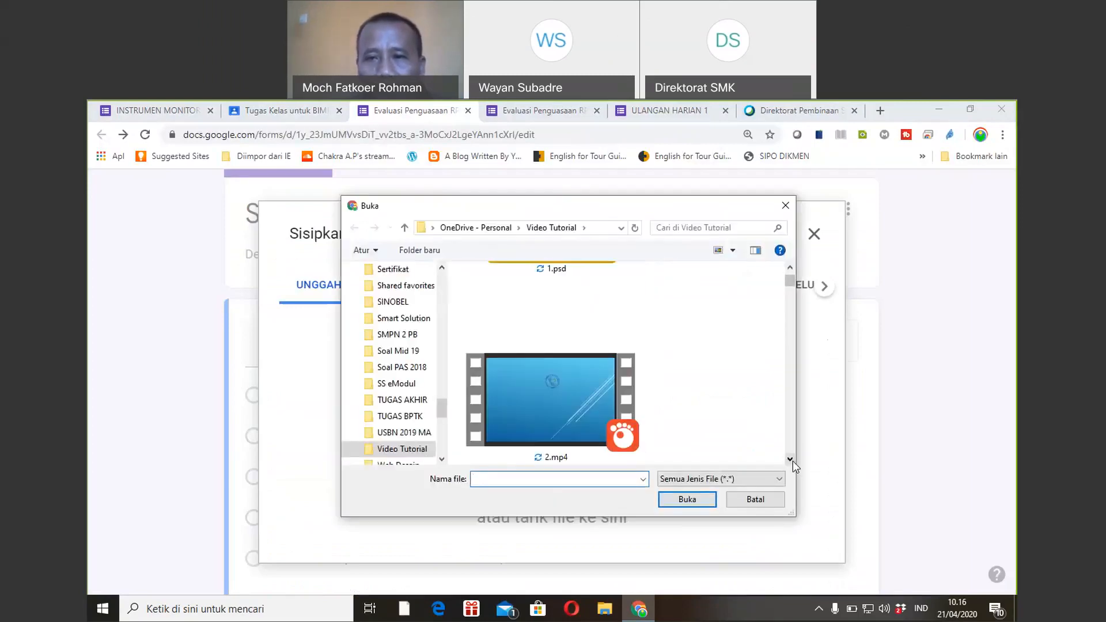
pyautogui.click(794, 271)
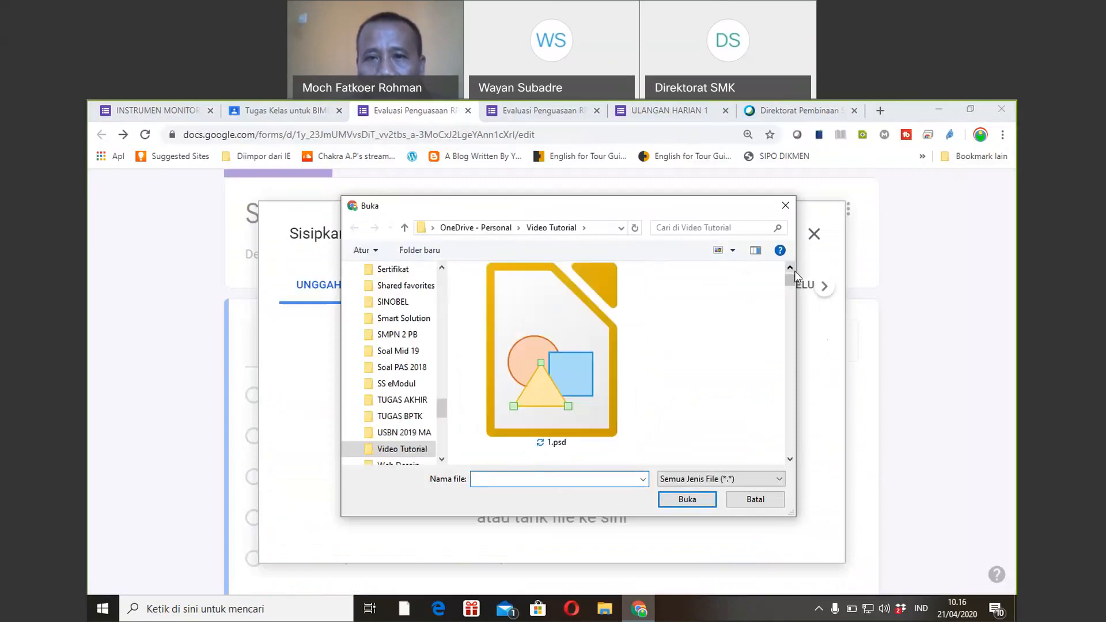
pyautogui.click(795, 271)
pyautogui.doubleClick(589, 302)
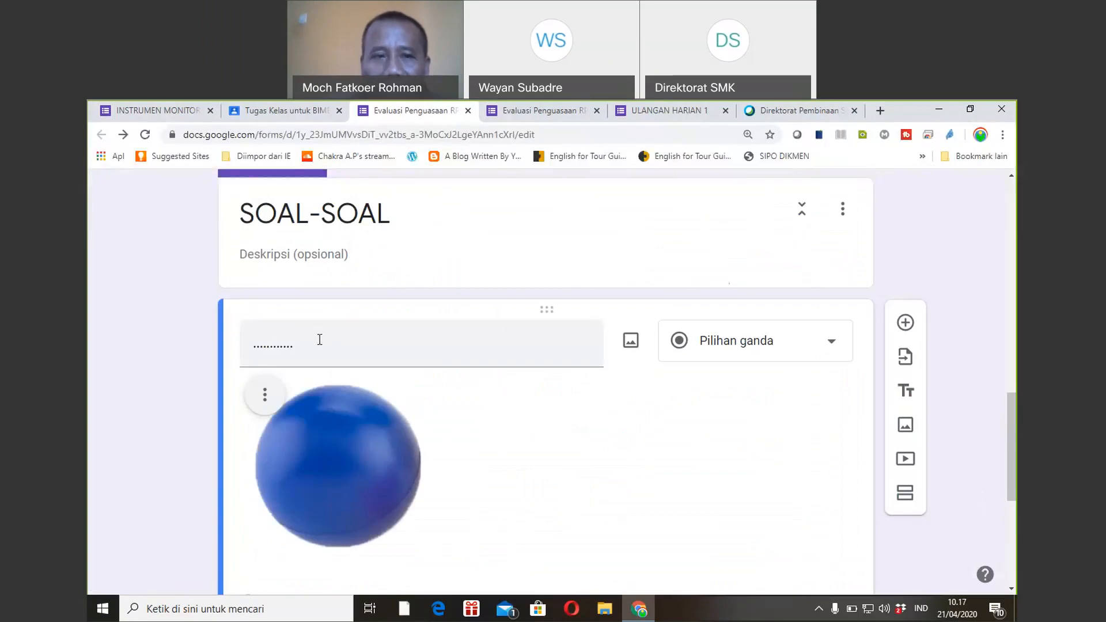
# Title the sphere question 'Gambar di bawah ini adalah ....'.
pyautogui.click(320, 339)
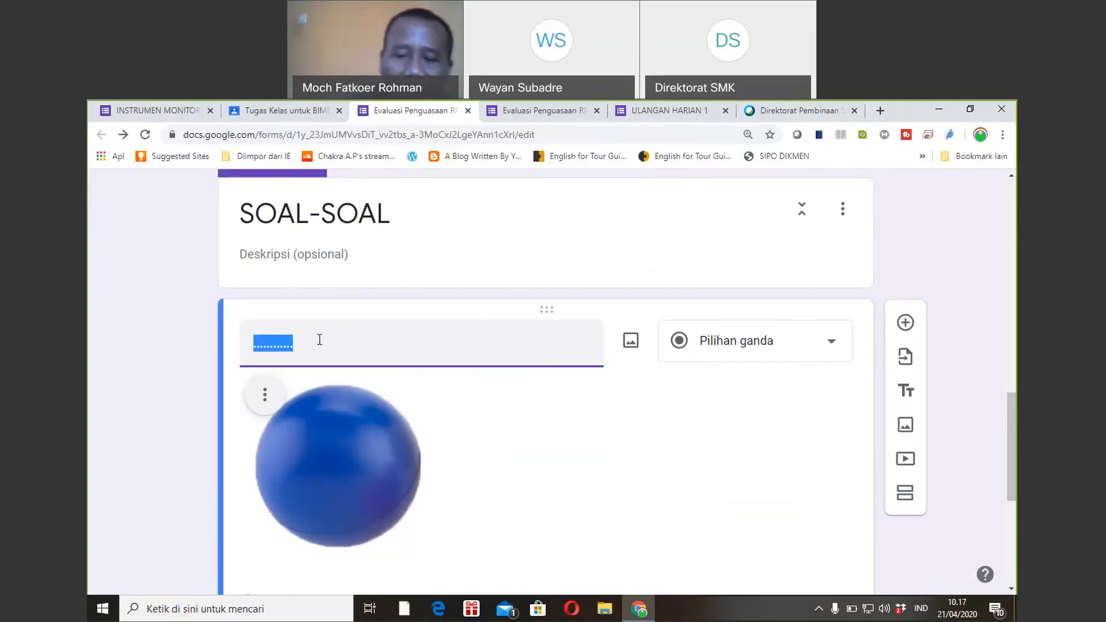
pyautogui.write('Gambar dibawah ini')
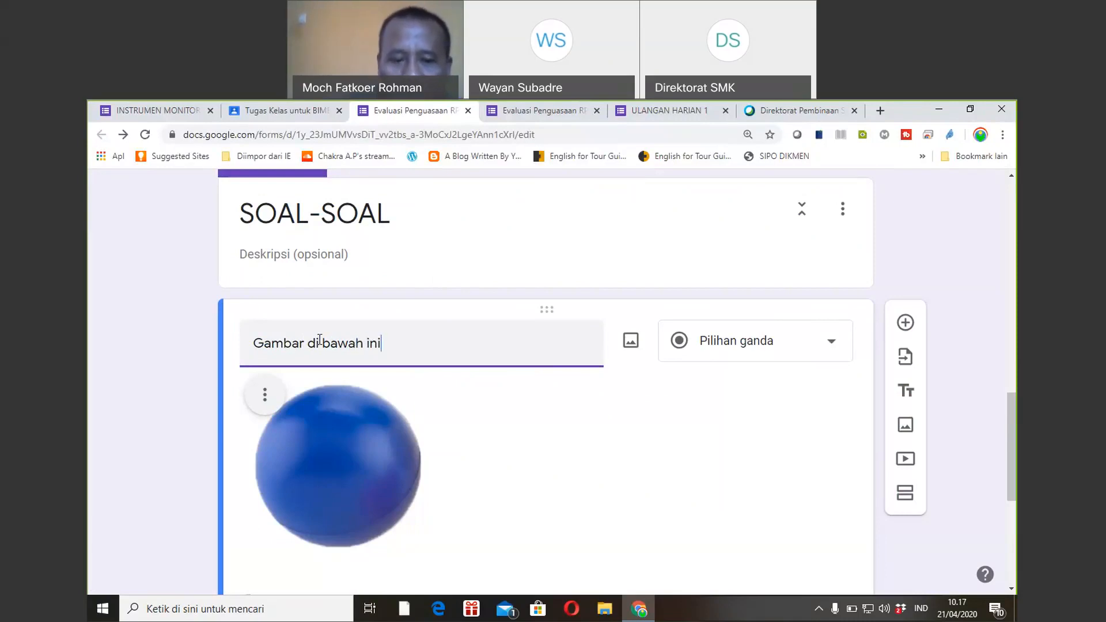
pyautogui.write(' adalah ....')
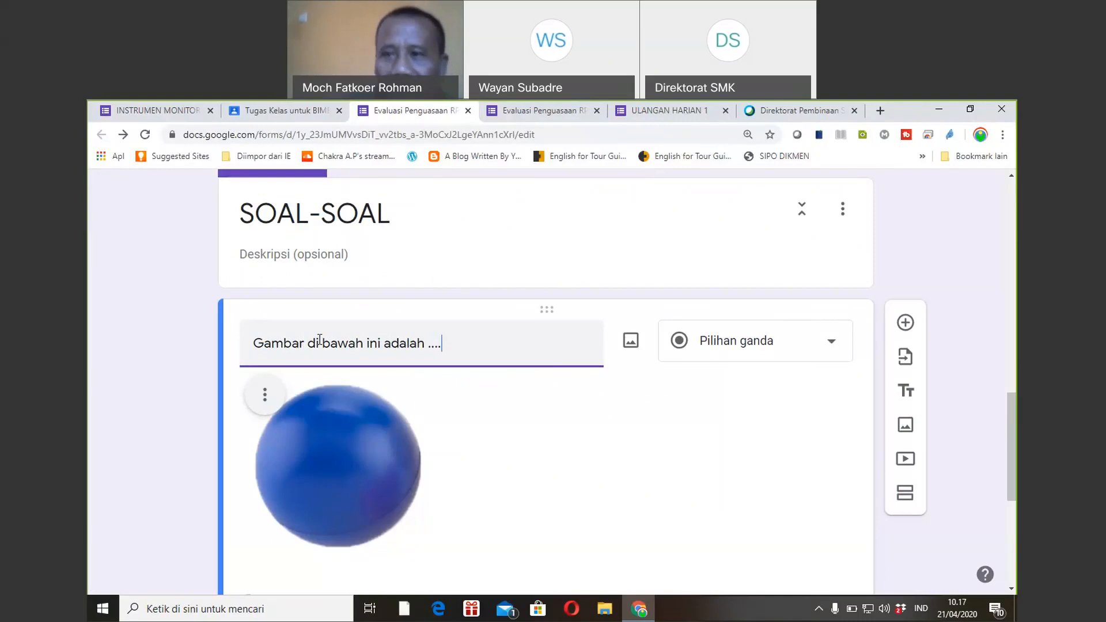
pyautogui.click(320, 342)
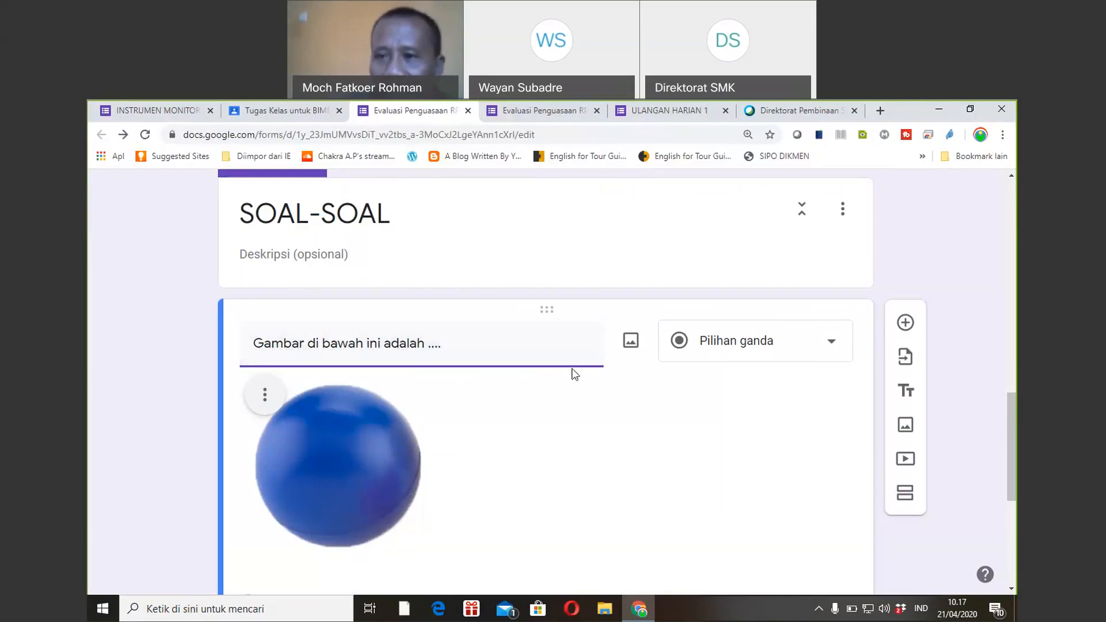
pyautogui.moveTo(1014, 442); pyautogui.dragTo(1010, 476)
pyautogui.click(304, 456)
# Fill the four options with bola, lingkran, persegi and Kubus.
pyautogui.write('bola')
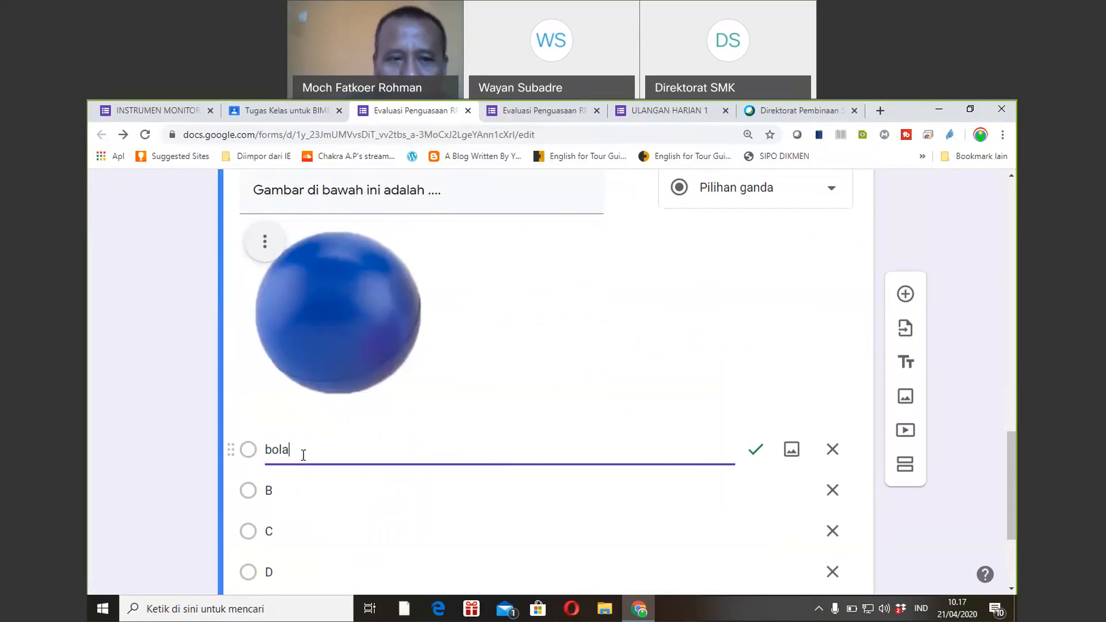
pyautogui.click(283, 488)
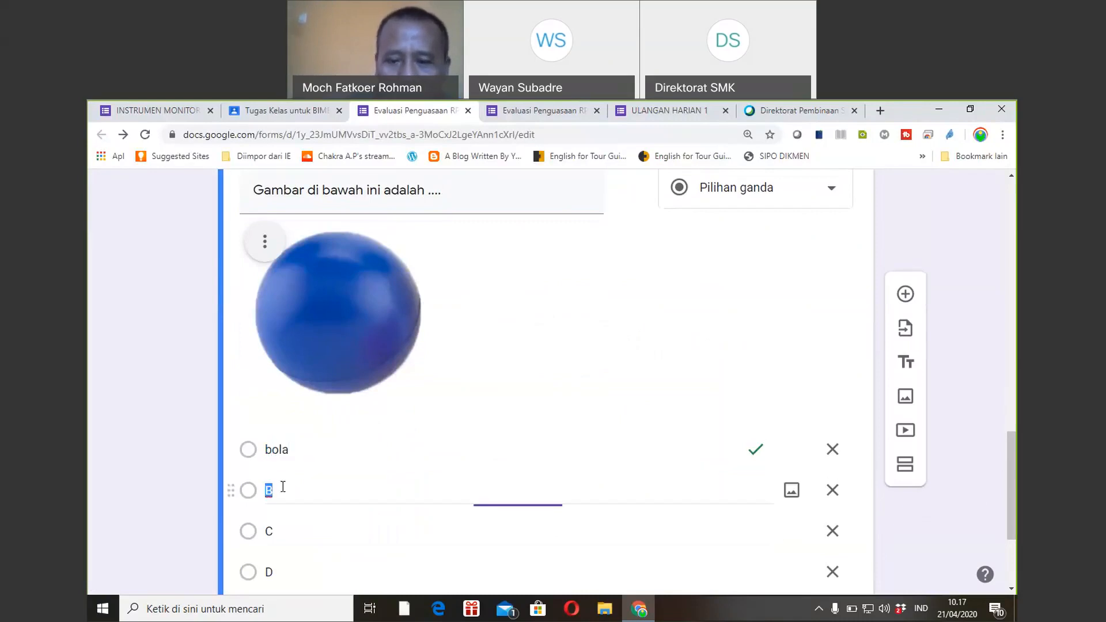
pyautogui.write('lingkran')
pyautogui.click(287, 535)
pyautogui.write('persegi')
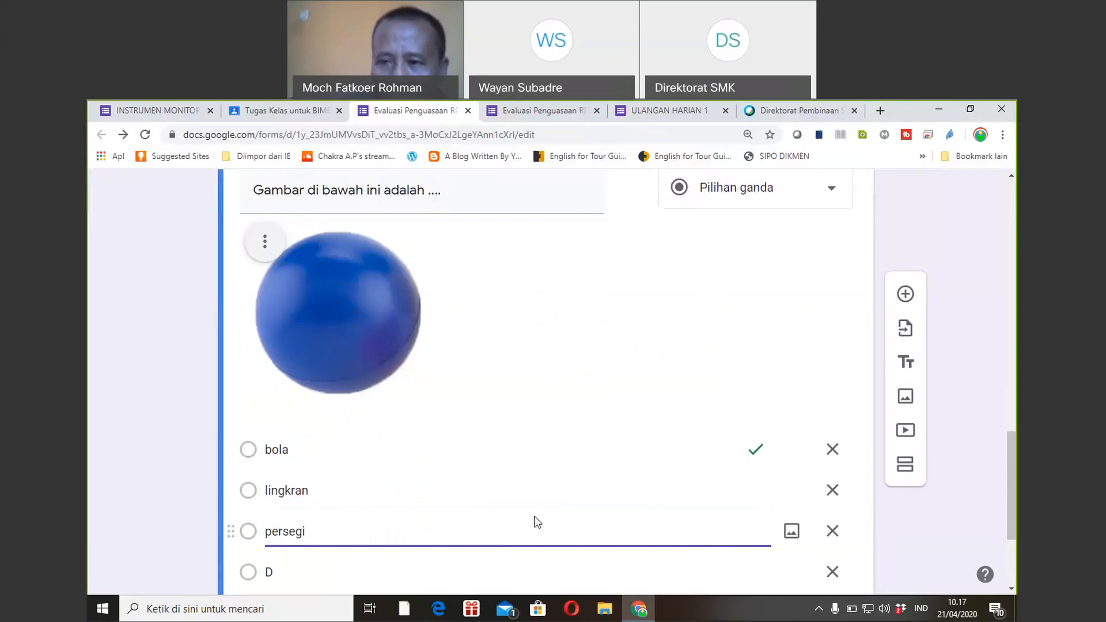
pyautogui.scroll(-1, 590, 538)
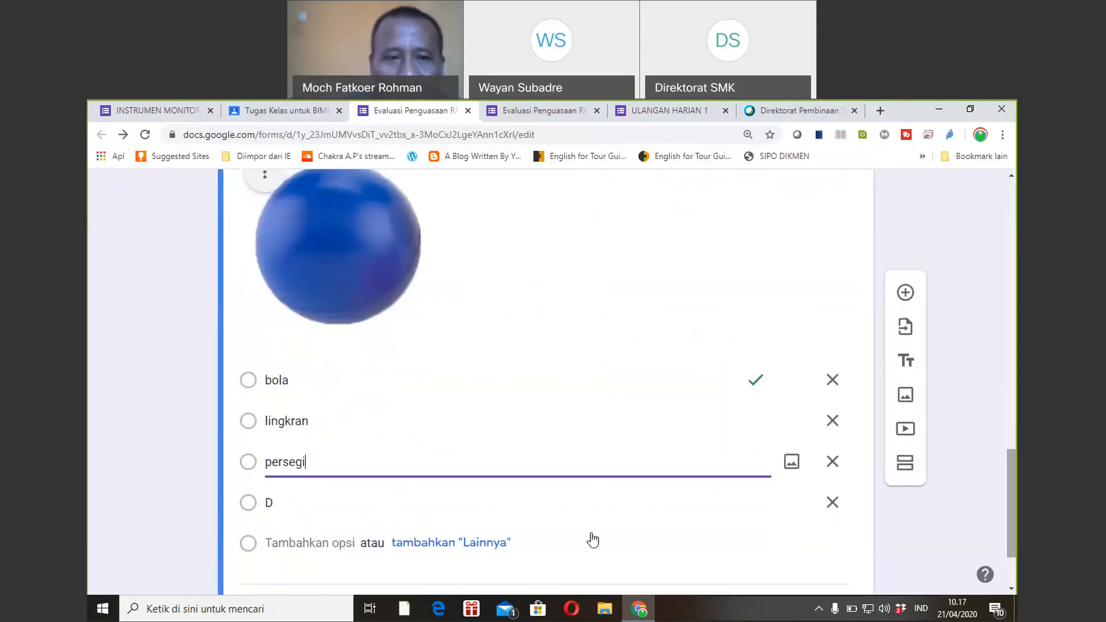
pyautogui.click(284, 499)
pyautogui.write('Kubus')
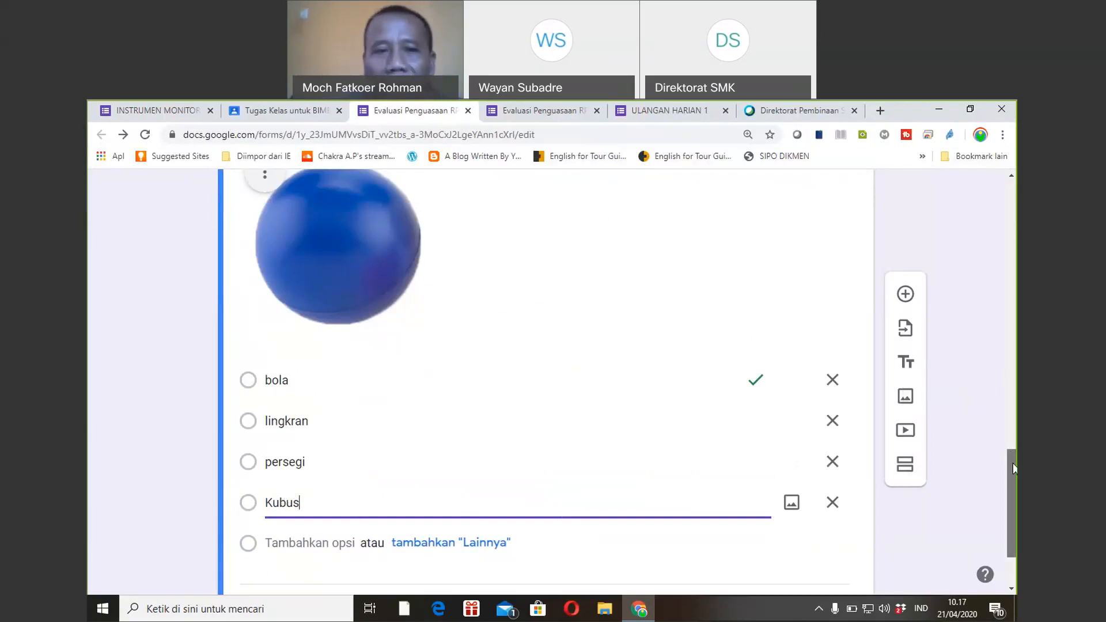
pyautogui.scroll(-2, 1013, 468)
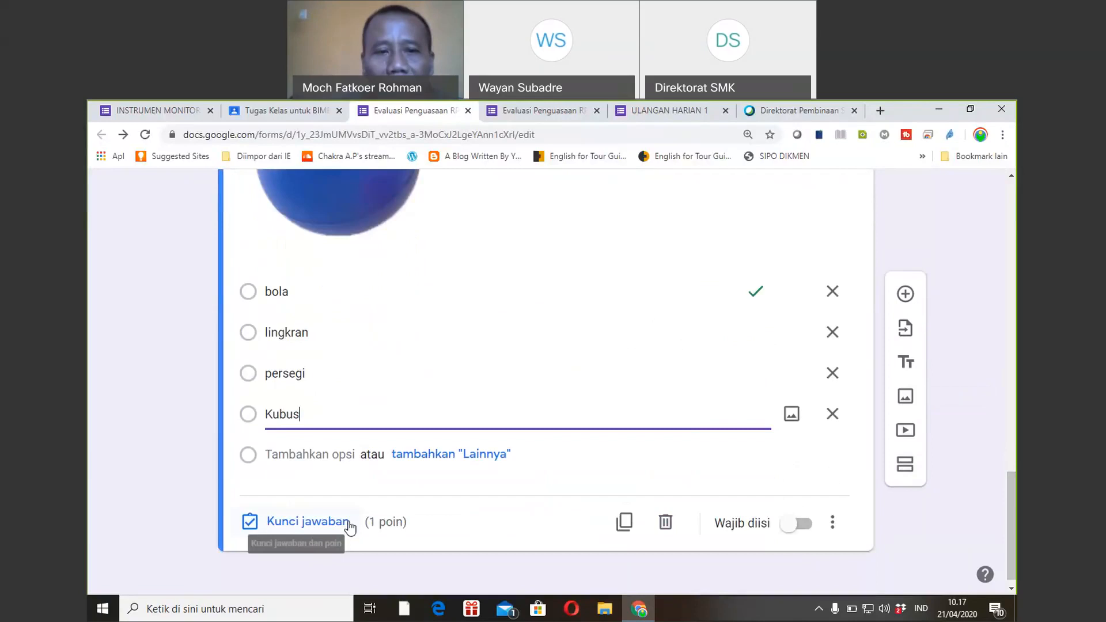
pyautogui.moveTo(1008, 477); pyautogui.dragTo(1008, 392)
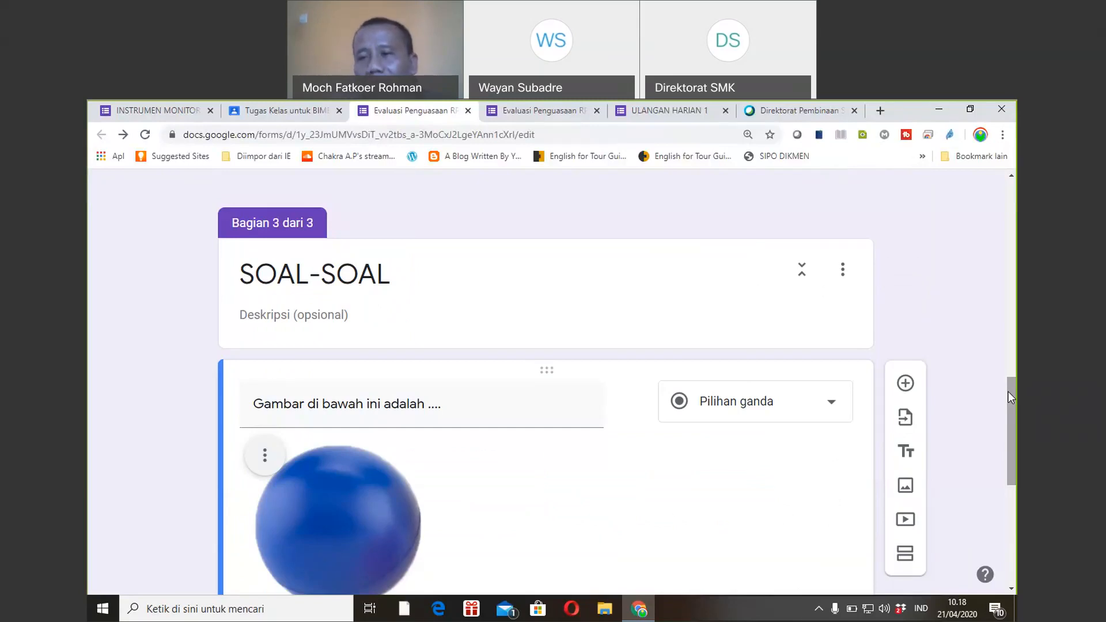
# Review the sphere question with 'bola' marked correct, then go to the Cisco Webex thank-you tab.
pyautogui.moveTo(1010, 394); pyautogui.dragTo(1008, 426)
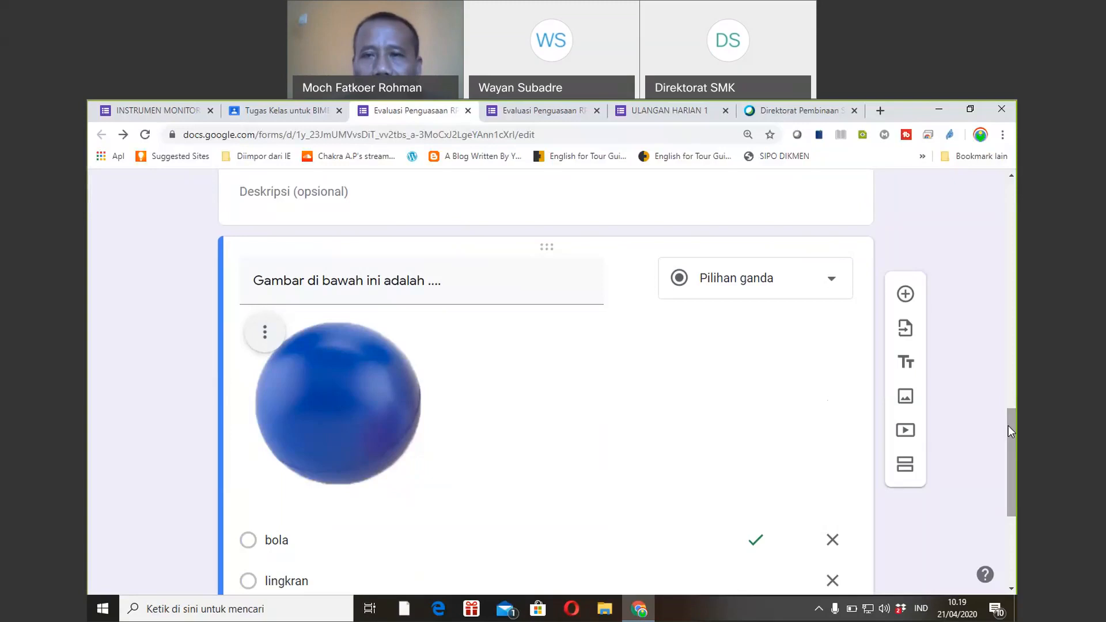
pyautogui.moveTo(1012, 431); pyautogui.dragTo(1013, 461)
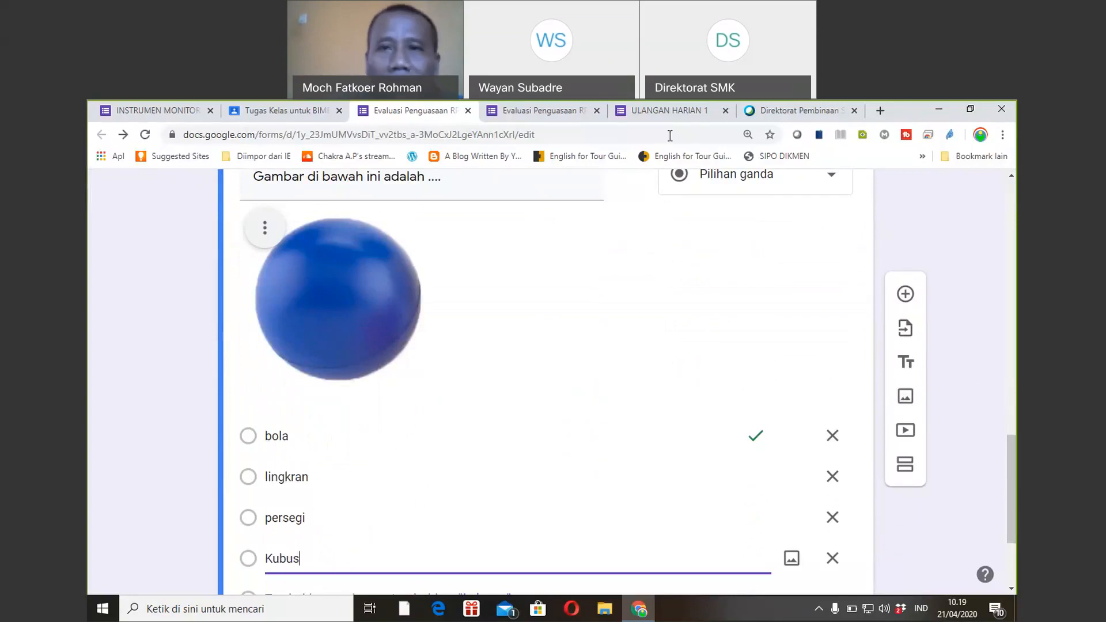
pyautogui.click(831, 114)
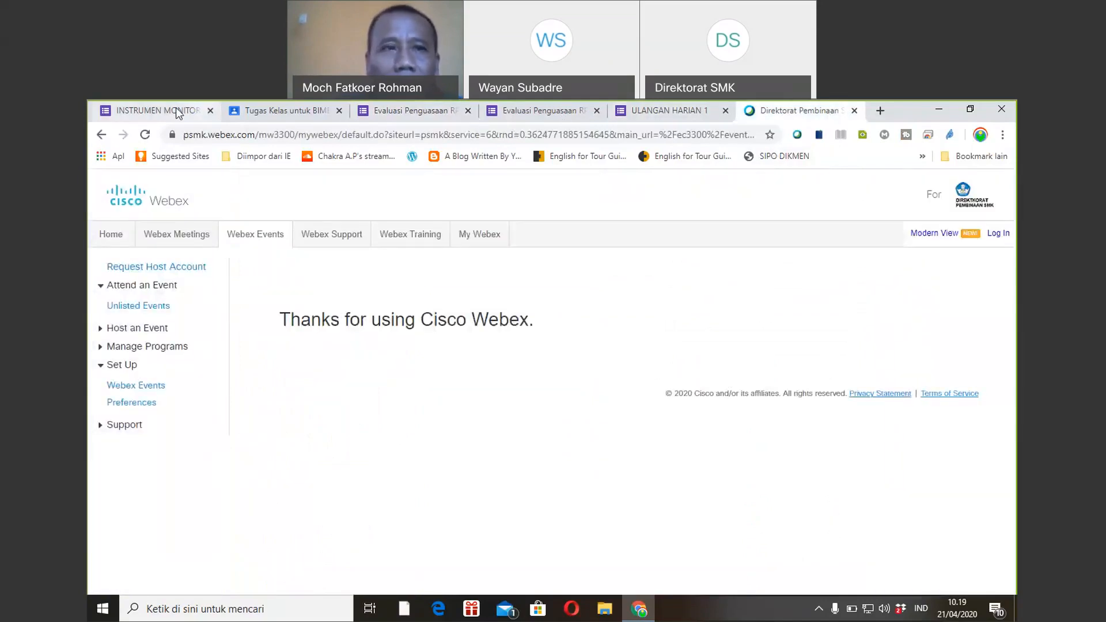
# Cycle through the Classroom and monitoring-form tabs, then return to the Evaluasi Penguasaan RPP editor and select its URL.
pyautogui.click(254, 114)
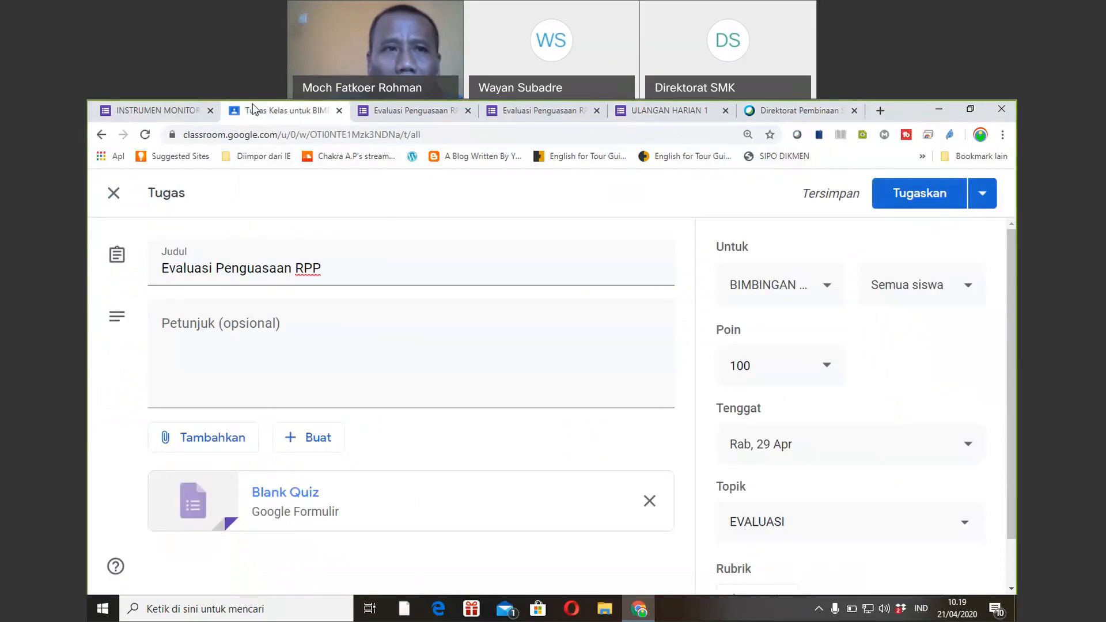
pyautogui.click(192, 114)
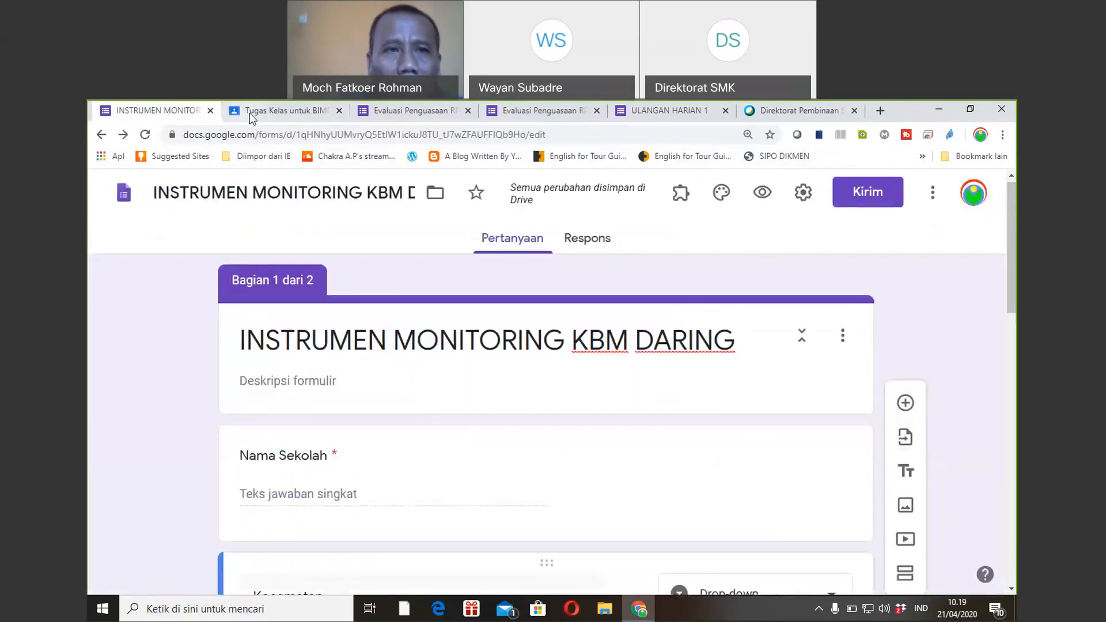
pyautogui.click(260, 117)
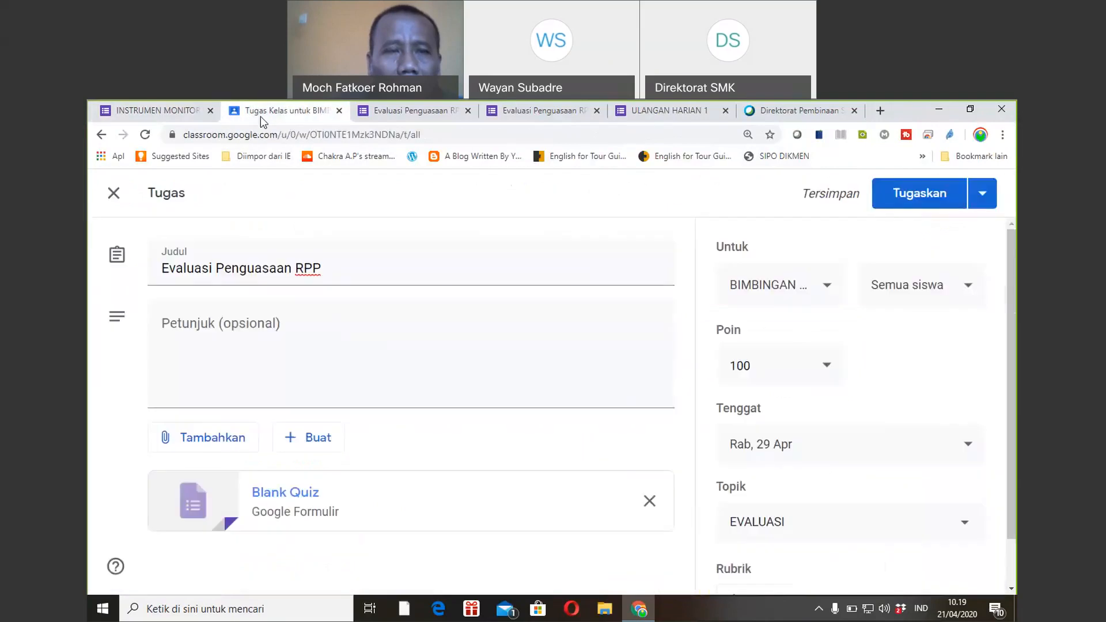
pyautogui.click(185, 109)
pyautogui.click(361, 117)
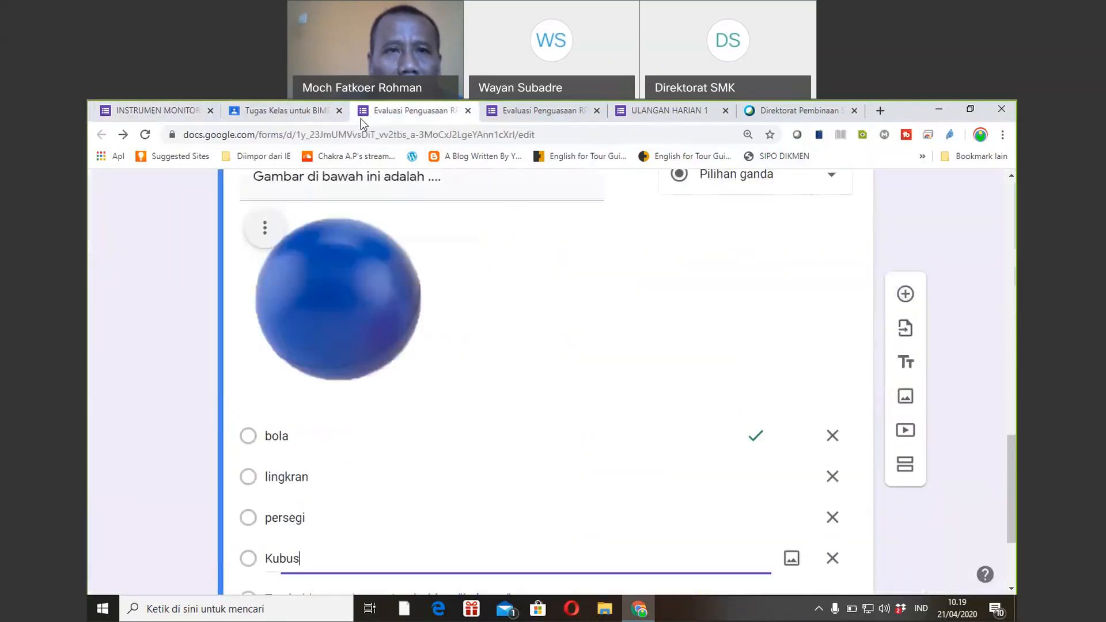
pyautogui.click(185, 111)
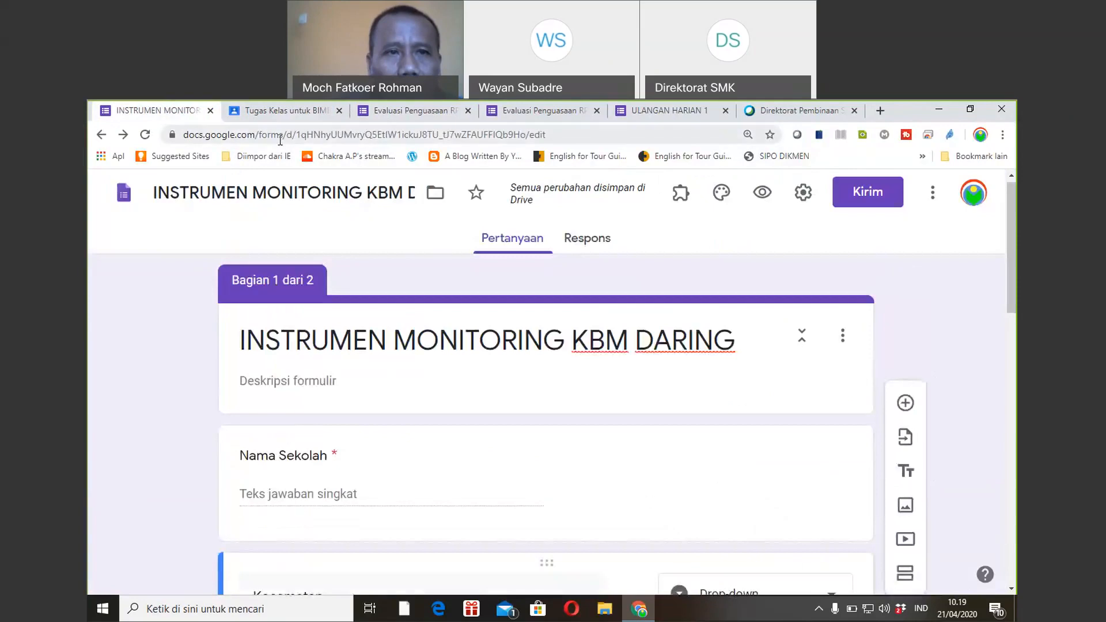
pyautogui.click(276, 110)
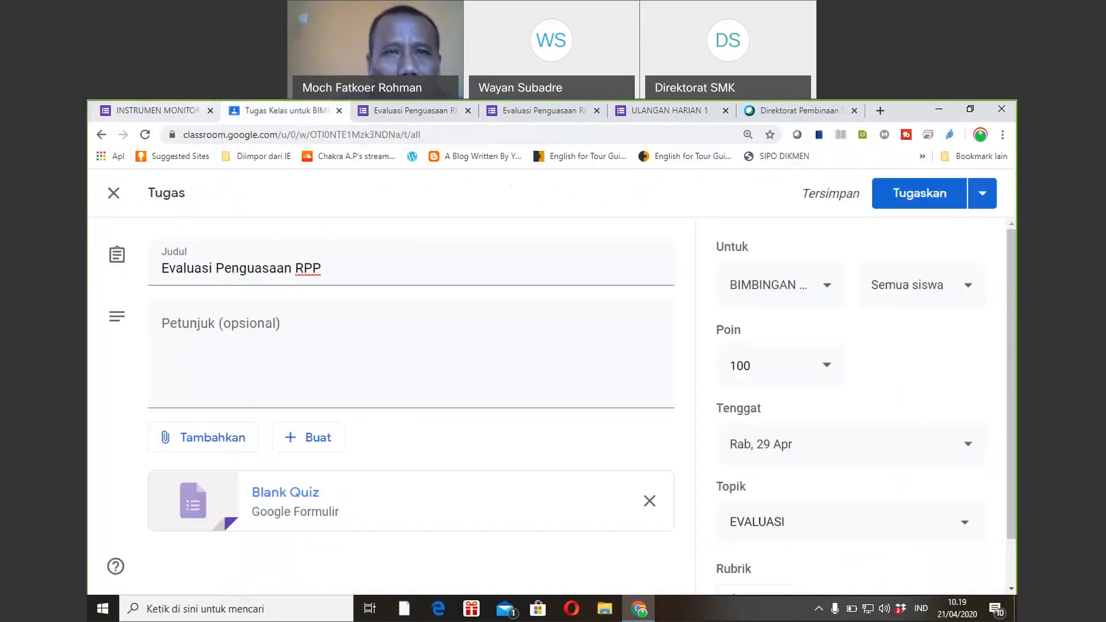
pyautogui.click(403, 113)
pyautogui.click(402, 136)
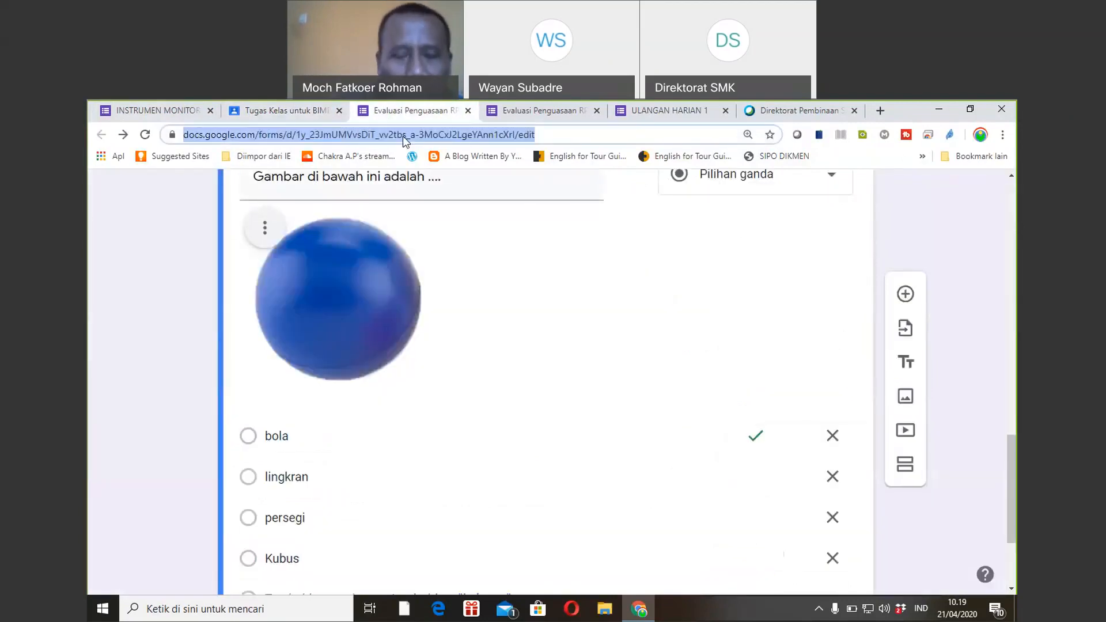
# Load classroom.google.com in the current Chrome tab to show the class list.
pyautogui.write('cals')
pyautogui.press('BackSpace')
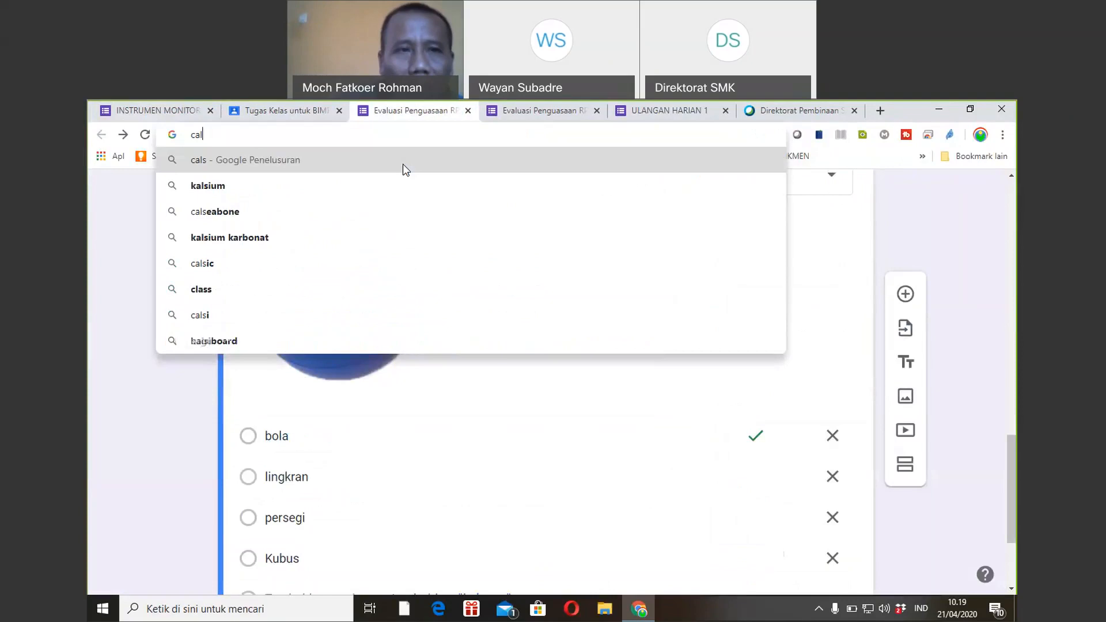
pyautogui.press('BackSpace')
pyautogui.press('BackSpace')
pyautogui.write('lassroom.google.com')
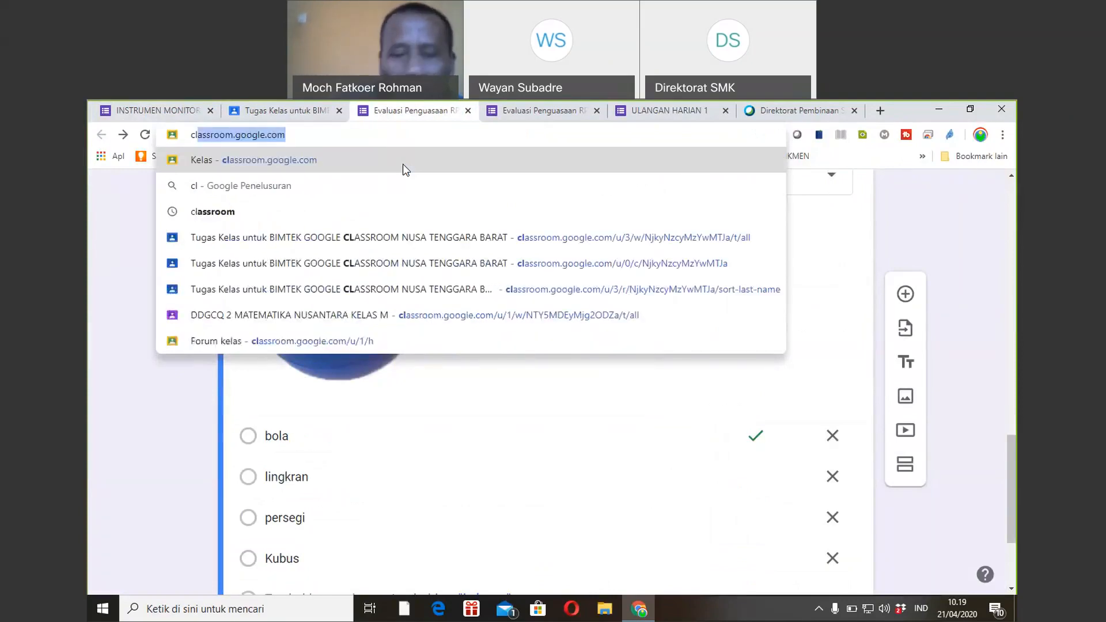
pyautogui.press('Return')
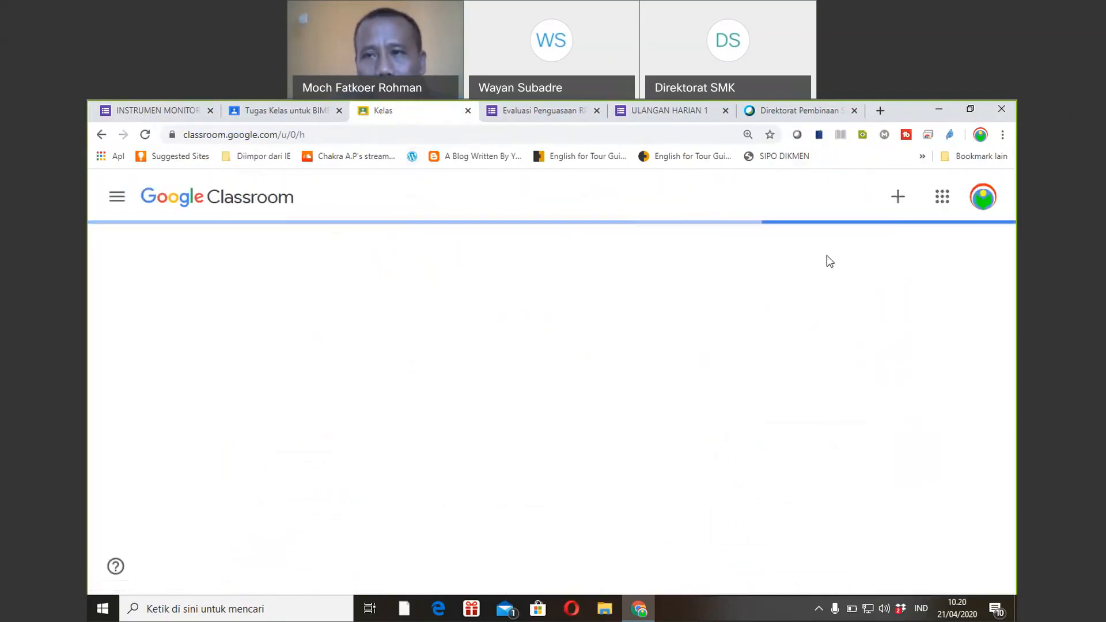
pyautogui.click(974, 206)
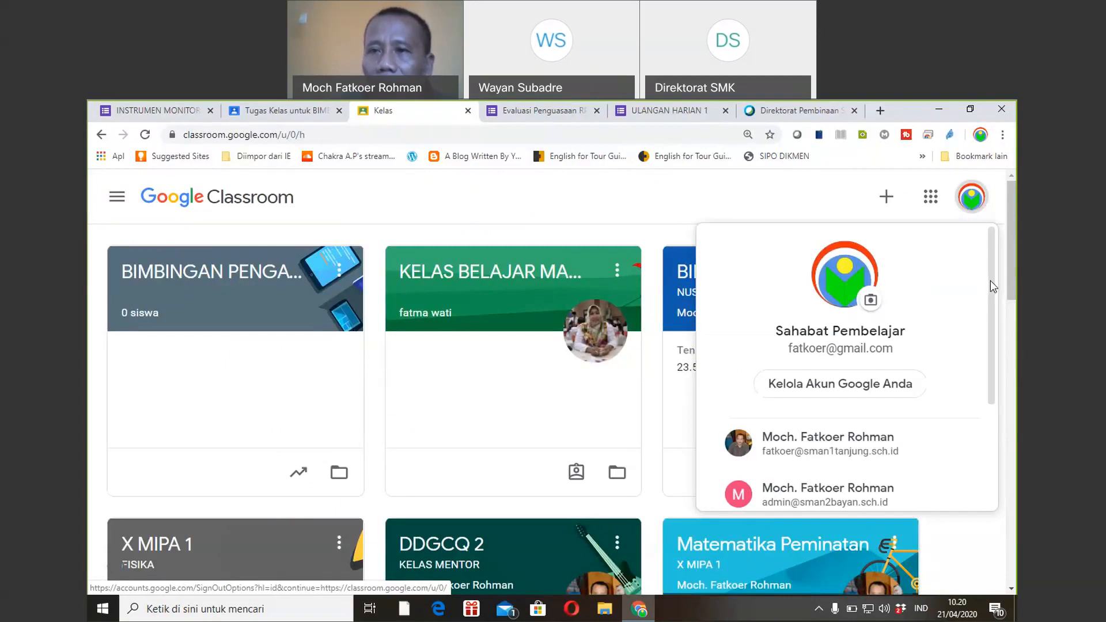
# Switch Classroom to the second signed-in account and scroll to the Matematika Peminatan class.
pyautogui.scroll(-3, 981, 336)
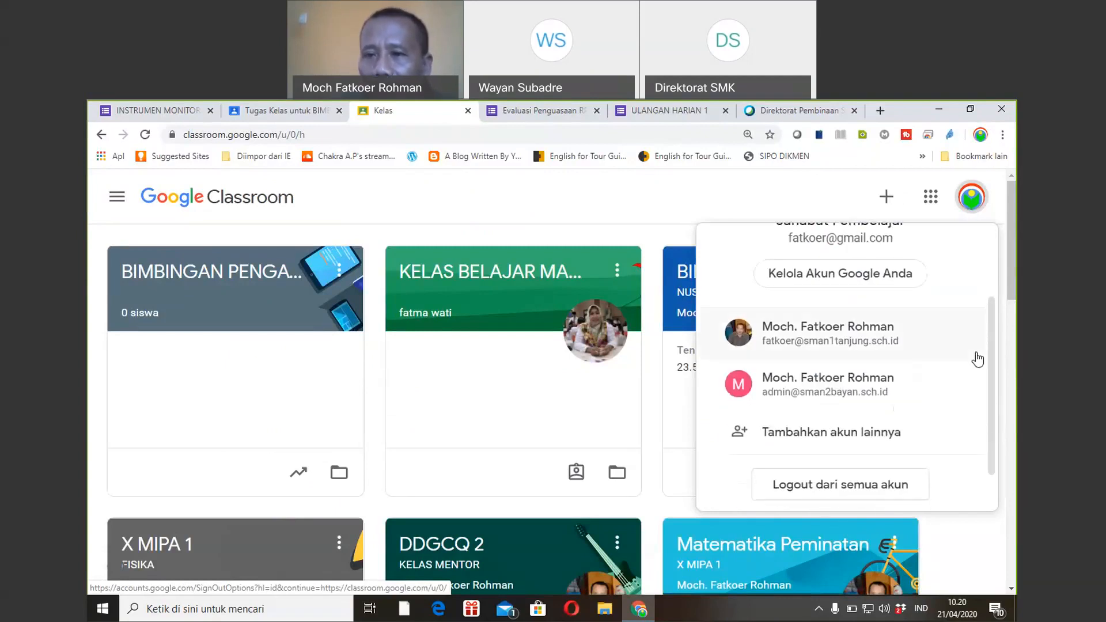
pyautogui.click(835, 345)
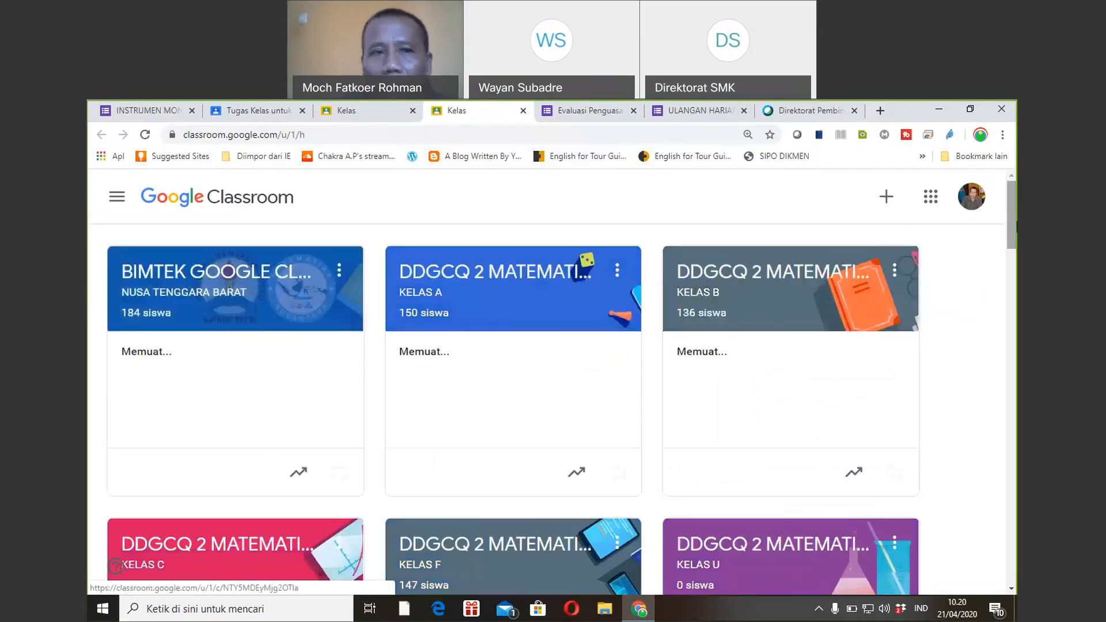
pyautogui.moveTo(1015, 227)
pyautogui.mouseDown()
pyautogui.moveTo(1015, 236)
pyautogui.moveTo(1016, 227)
pyautogui.mouseUp()
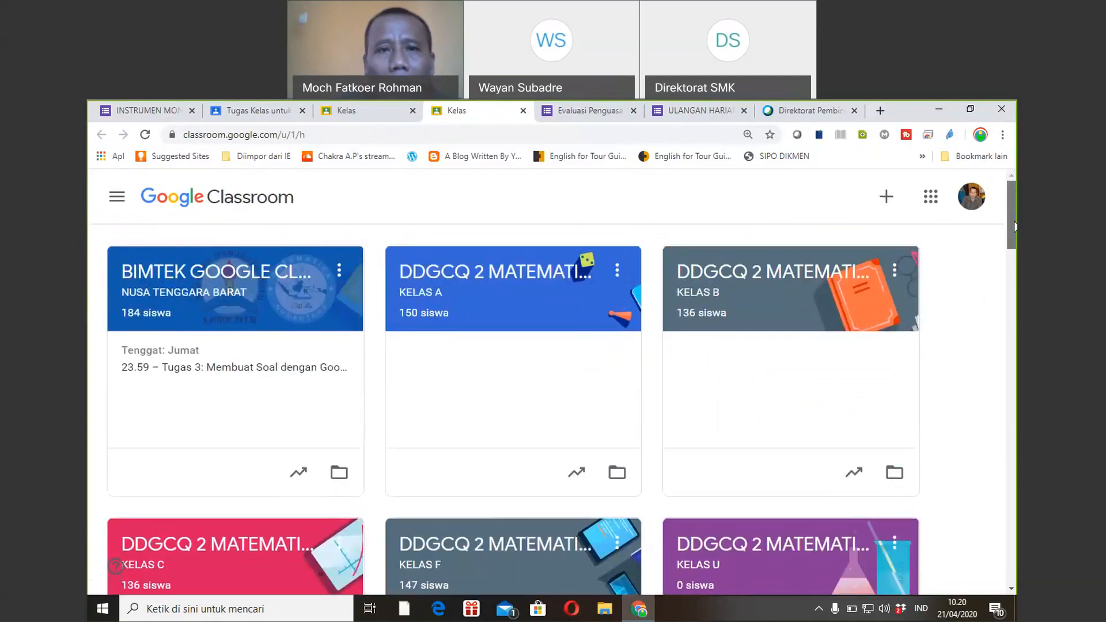
pyautogui.moveTo(1015, 227); pyautogui.dragTo(1002, 314)
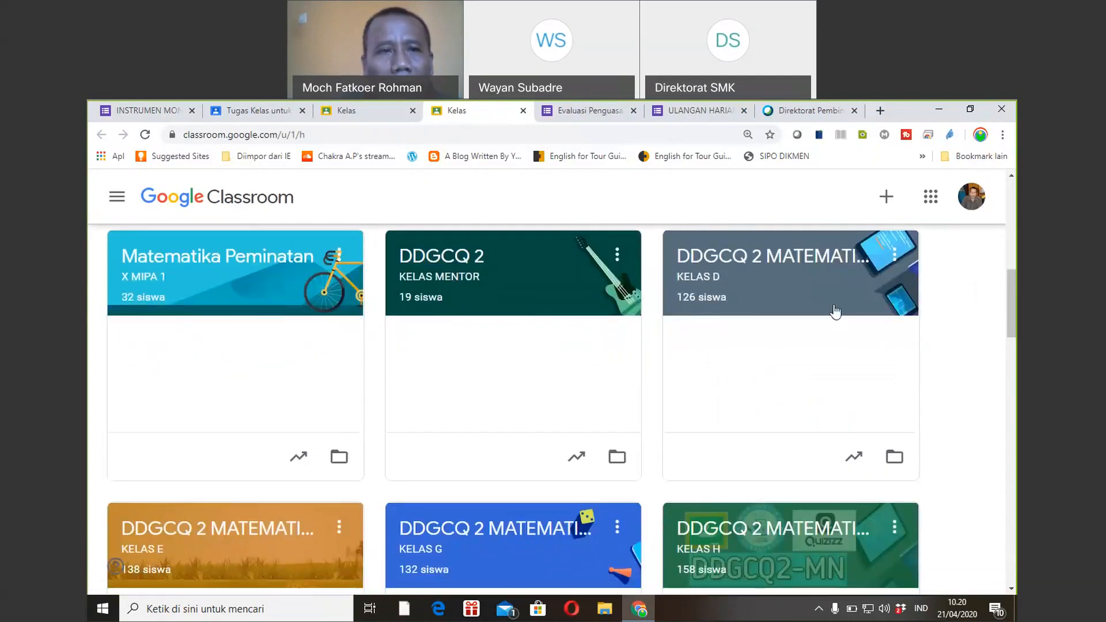
pyautogui.click(224, 263)
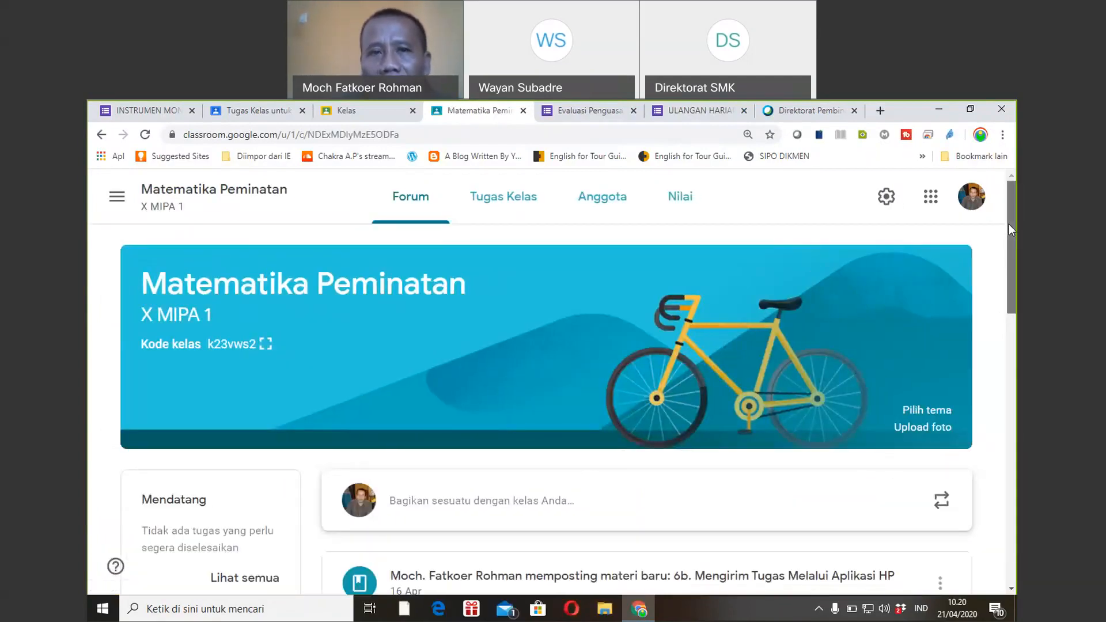
# Show Matematika Peminatan's Tugas Kelas list with topics such as Mengelola Tugas, Kuis and Vektor.
pyautogui.click(523, 200)
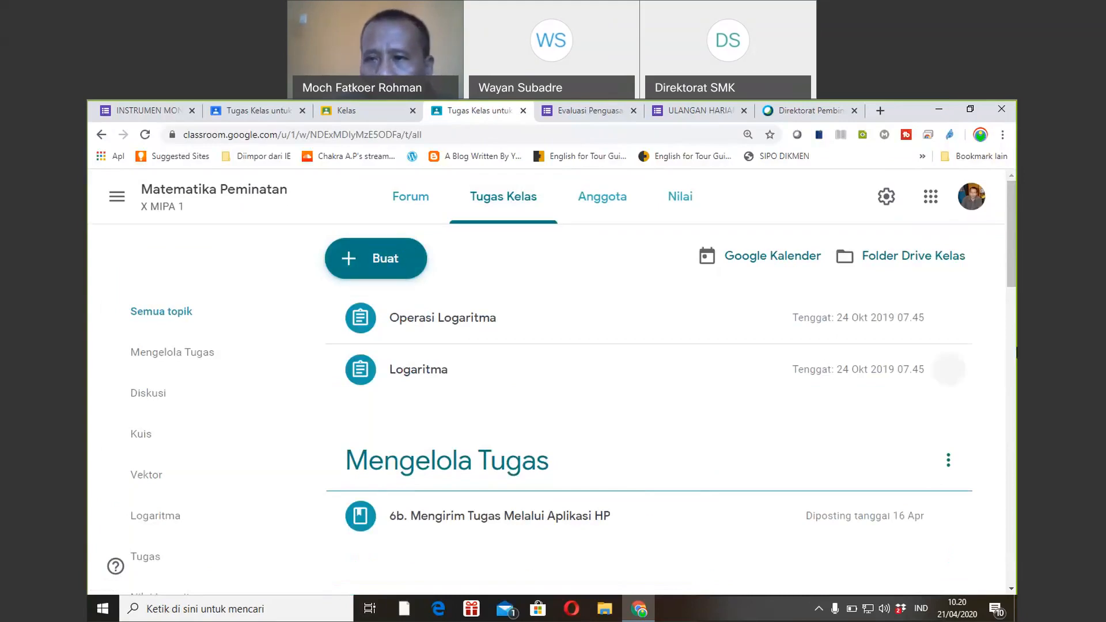
pyautogui.moveTo(1012, 268); pyautogui.dragTo(983, 227)
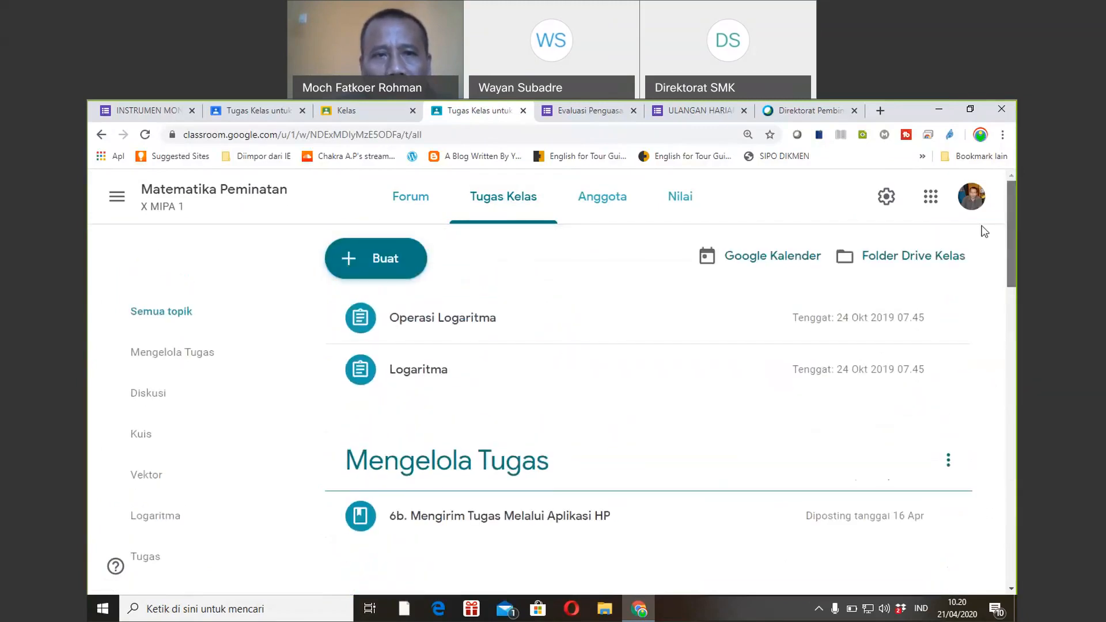
pyautogui.click(378, 257)
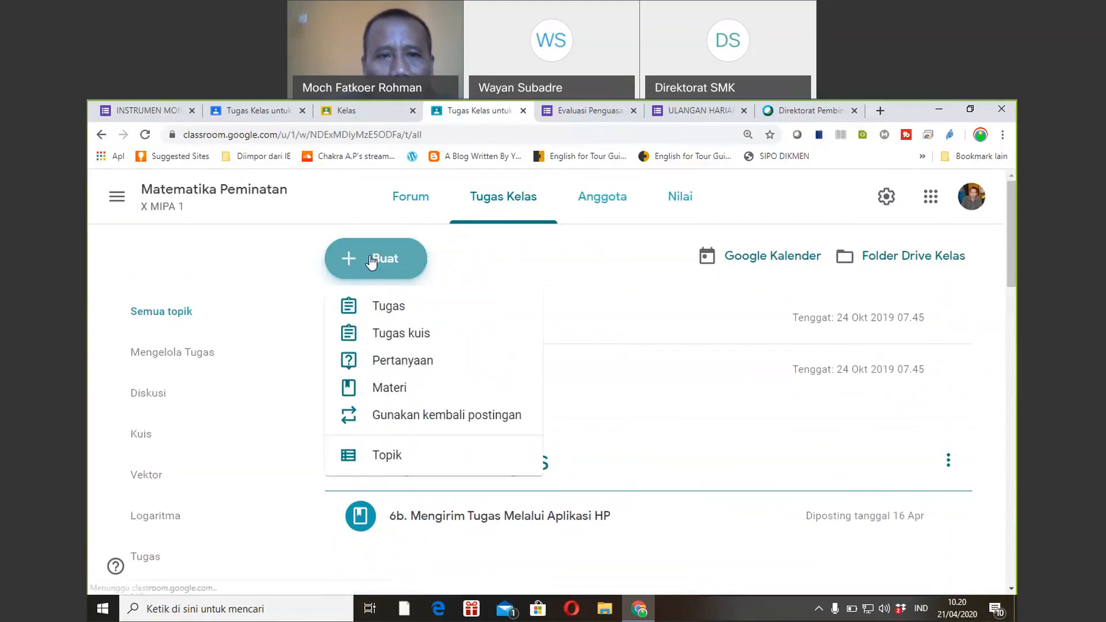
# Create a new Tugas kuis assignment with a Blank Quiz form and title it 'UH 1'.
pyautogui.click(377, 333)
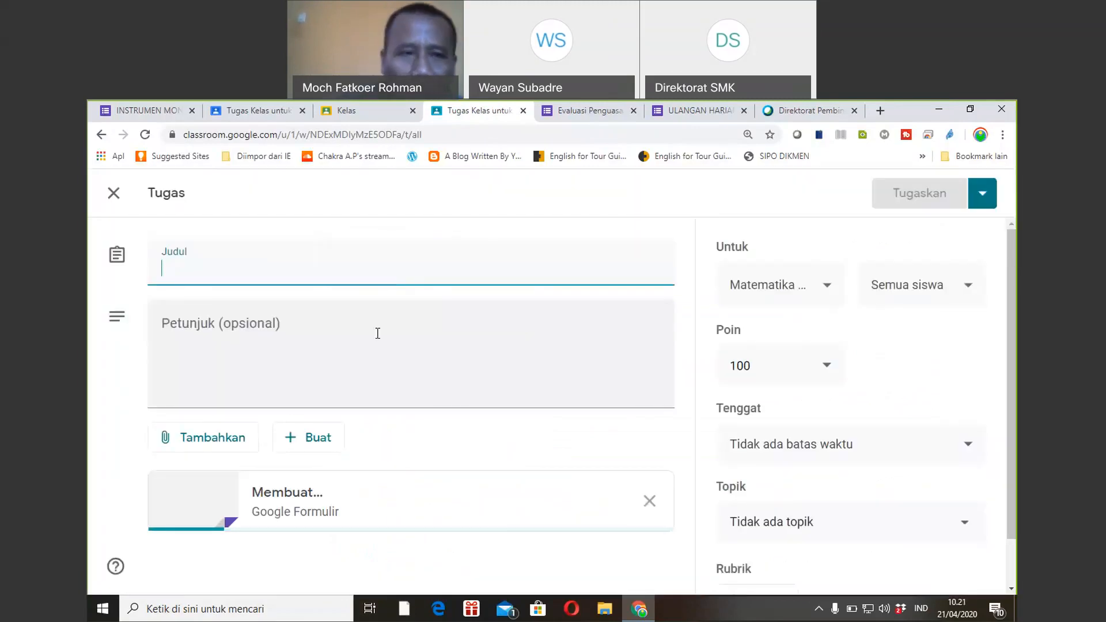
pyautogui.write('Nam')
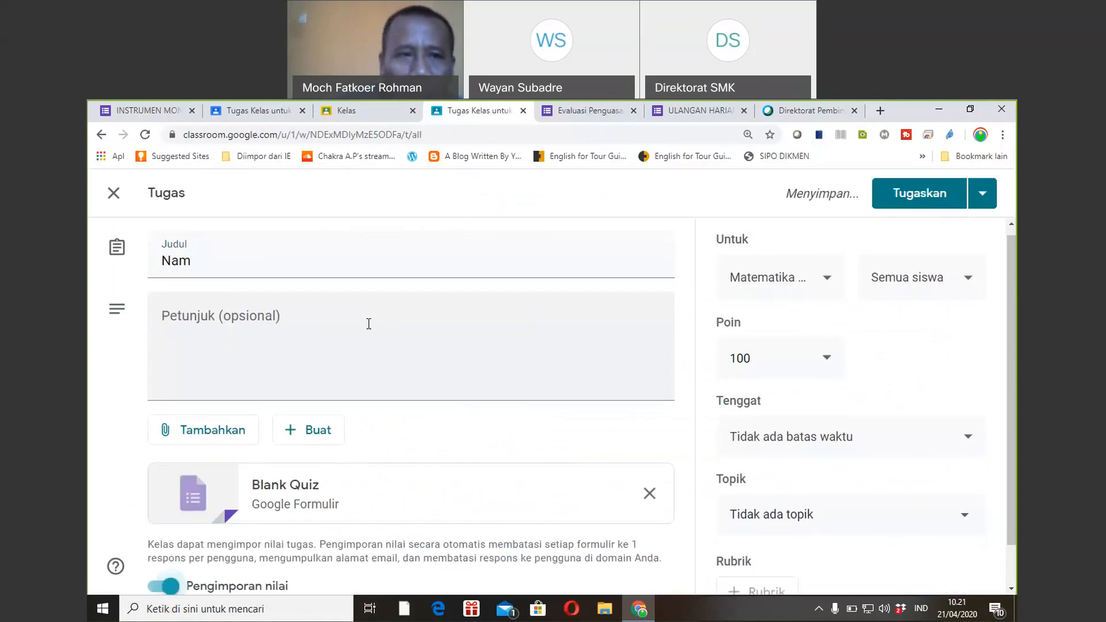
pyautogui.click(223, 269)
pyautogui.press('BackSpace')
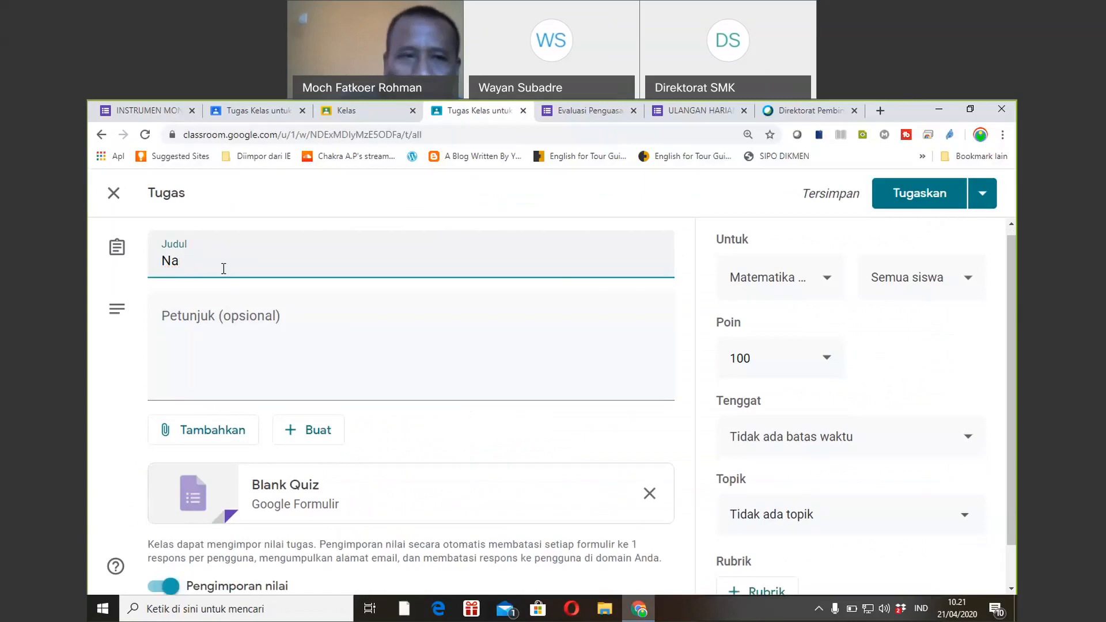
pyautogui.press('BackSpace')
pyautogui.press('BackSpace')
pyautogui.write('UH 1')
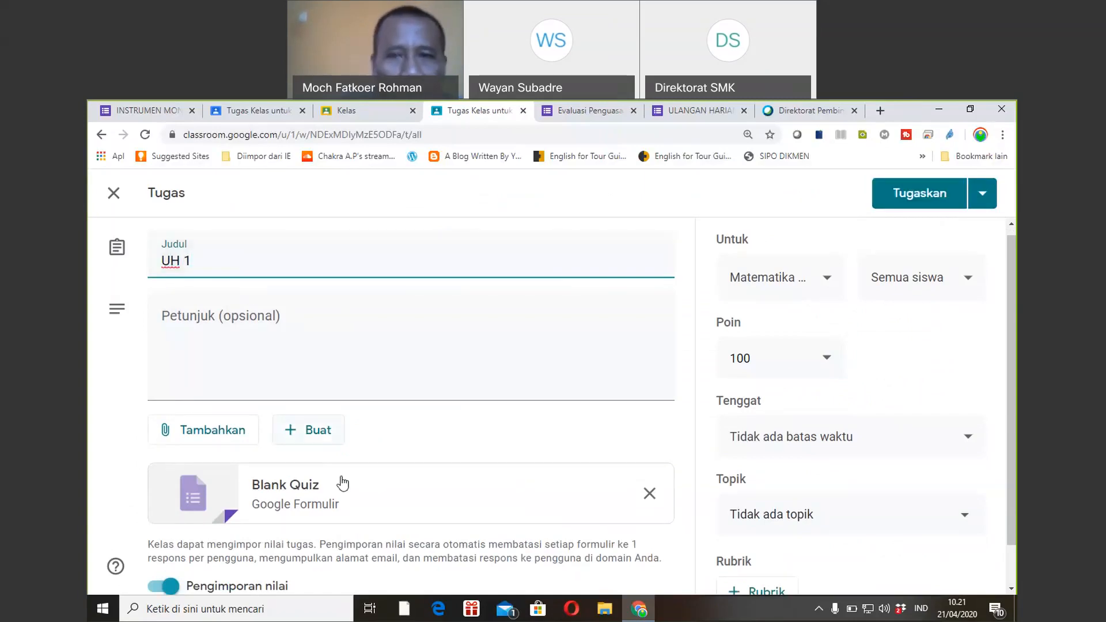
# Open the attached Blank Quiz form and rename it to 'UH 1'.
pyautogui.click(291, 493)
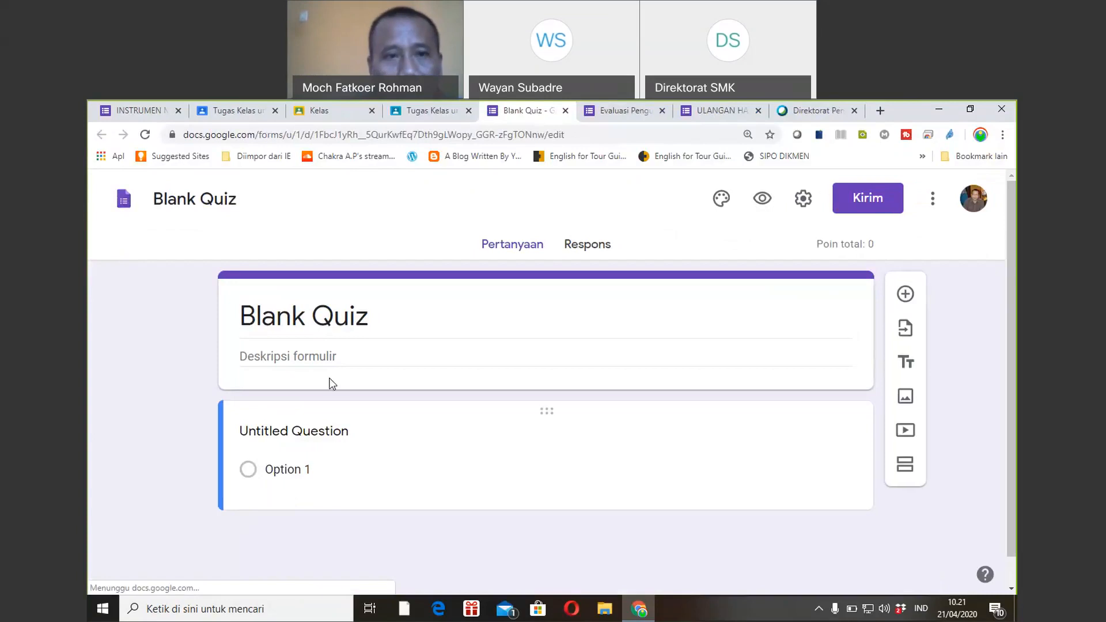
pyautogui.click(365, 319)
pyautogui.write('UH 1')
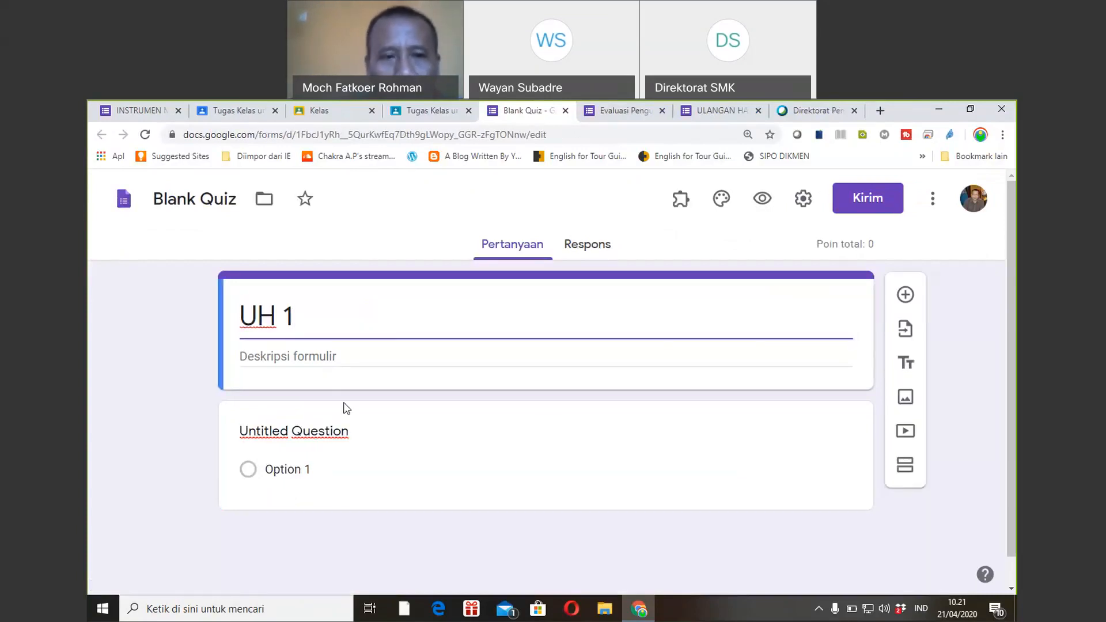
# Make the first question a required short-answer 'Nama' question and add a second section.
pyautogui.click(336, 438)
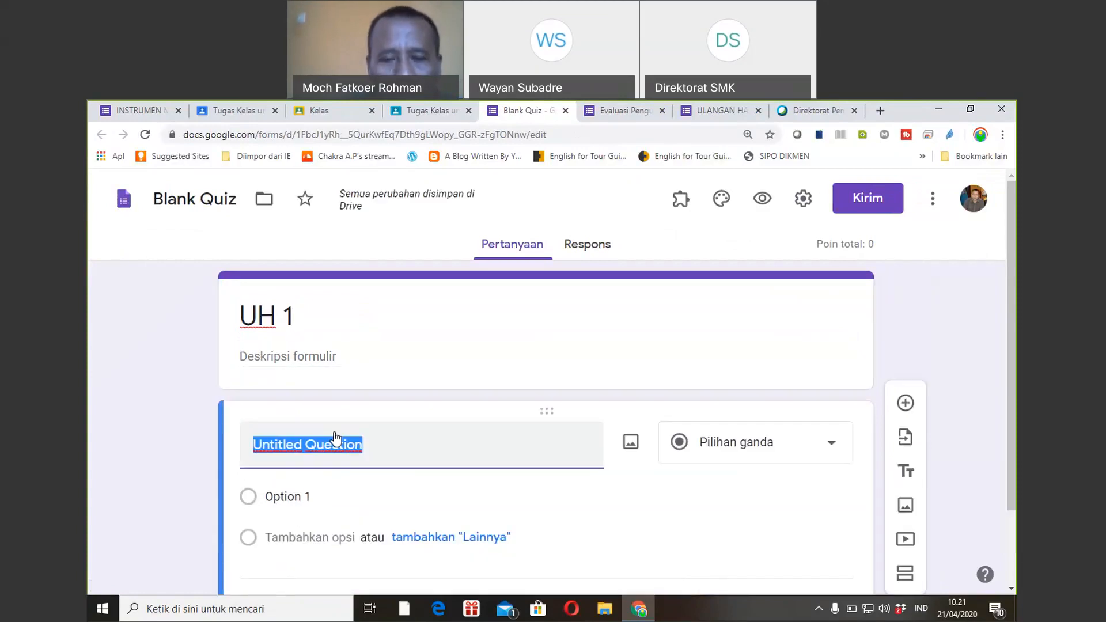
pyautogui.write('Nama')
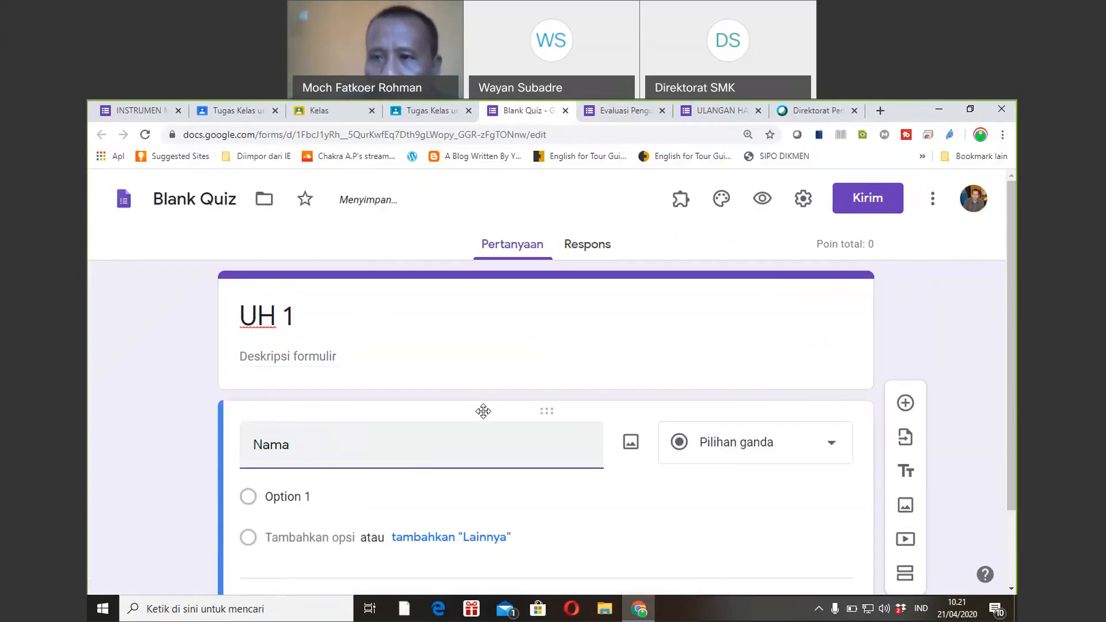
pyautogui.scroll(-2, 1002, 431)
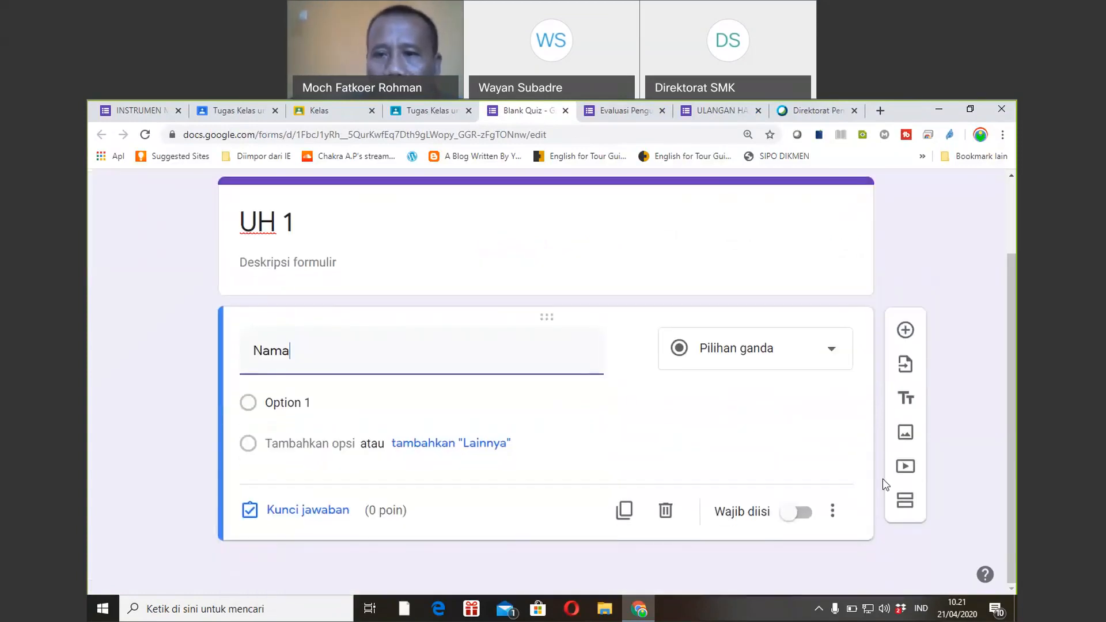
pyautogui.click(798, 513)
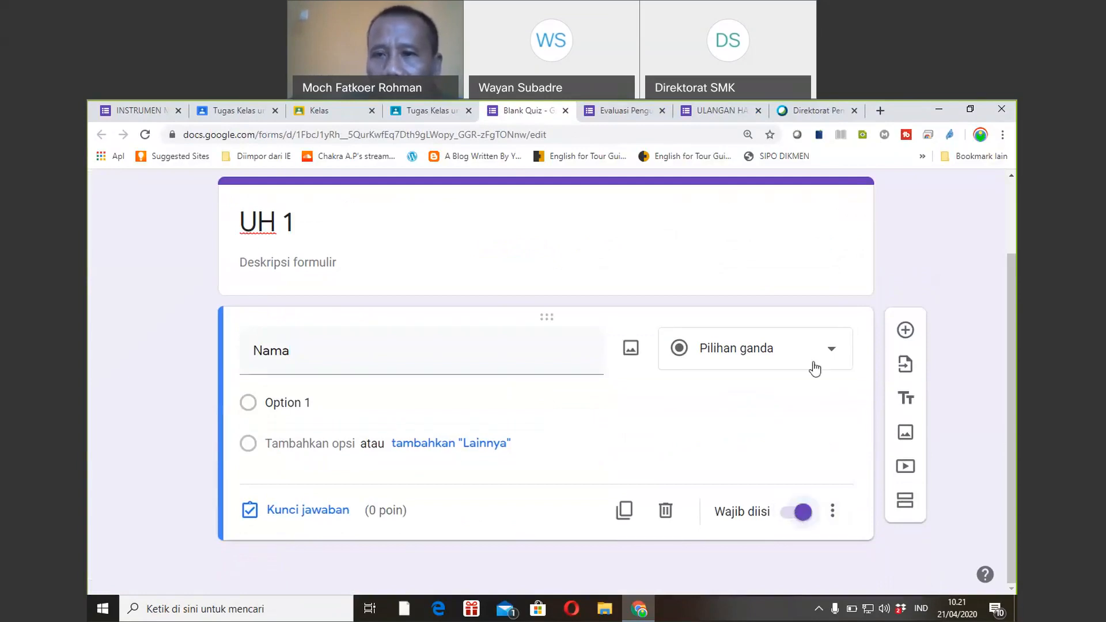
pyautogui.click(836, 348)
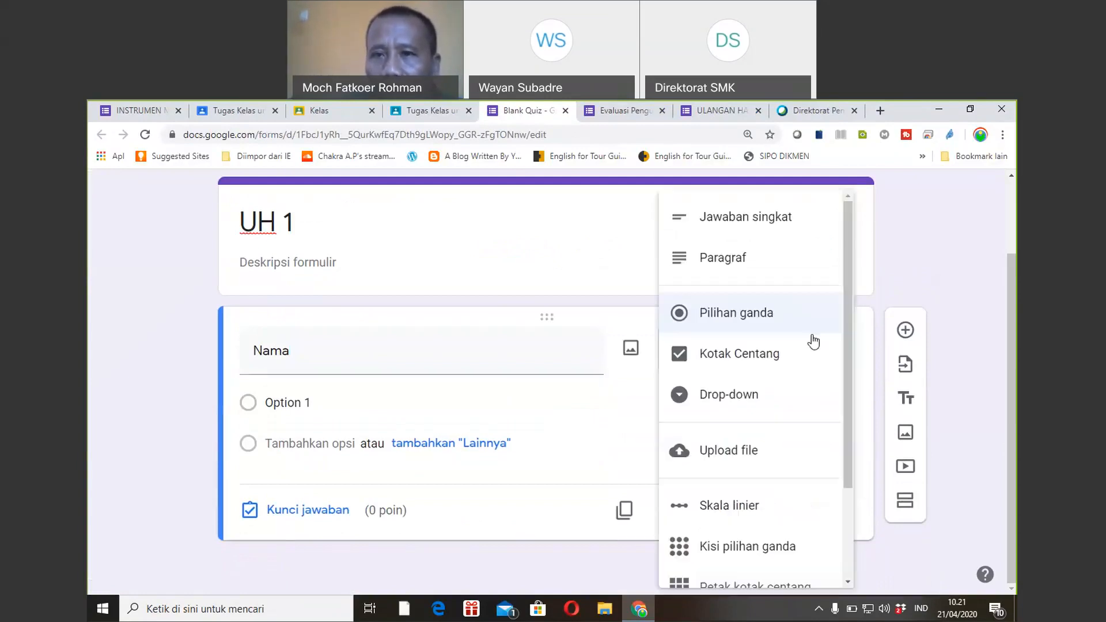
pyautogui.click(732, 222)
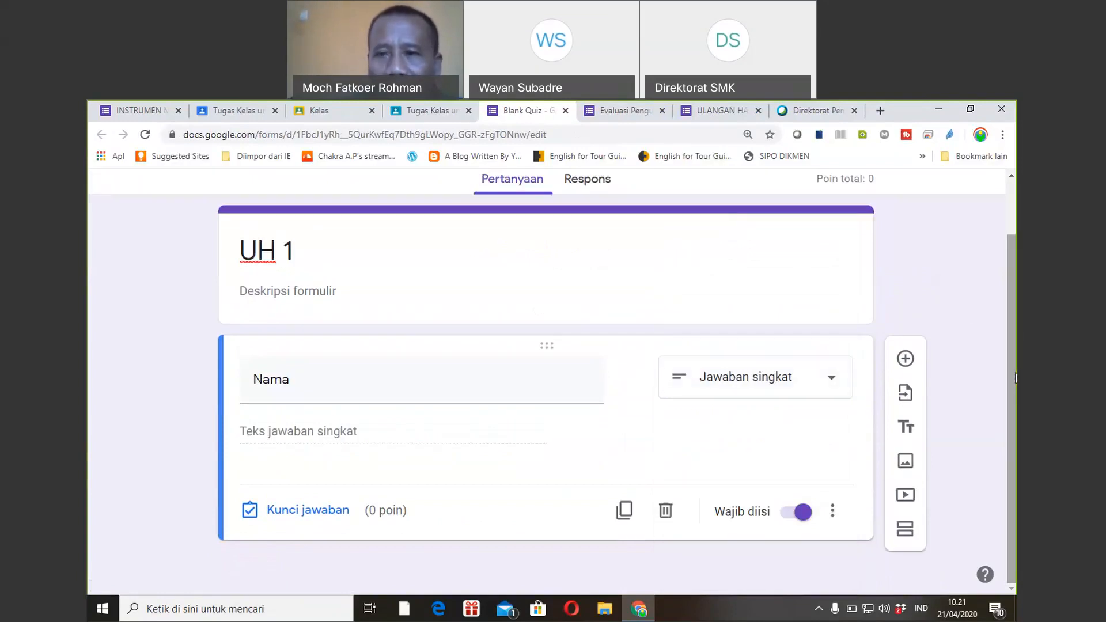
pyautogui.click(904, 532)
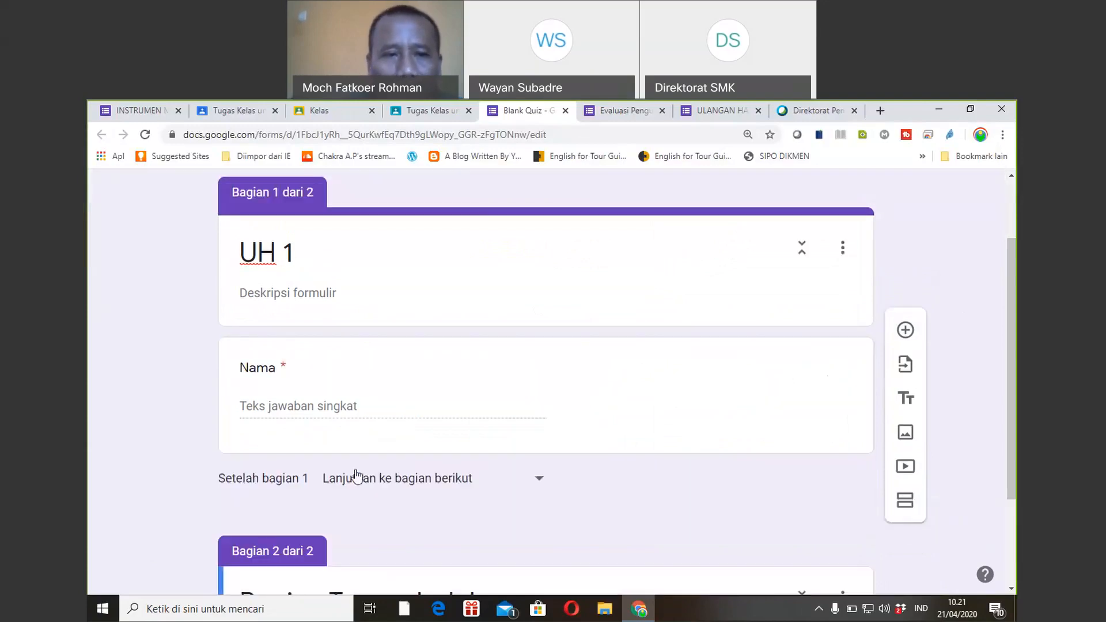
# Title the new section 'SOAL'.
pyautogui.moveTo(1016, 351); pyautogui.dragTo(1011, 406)
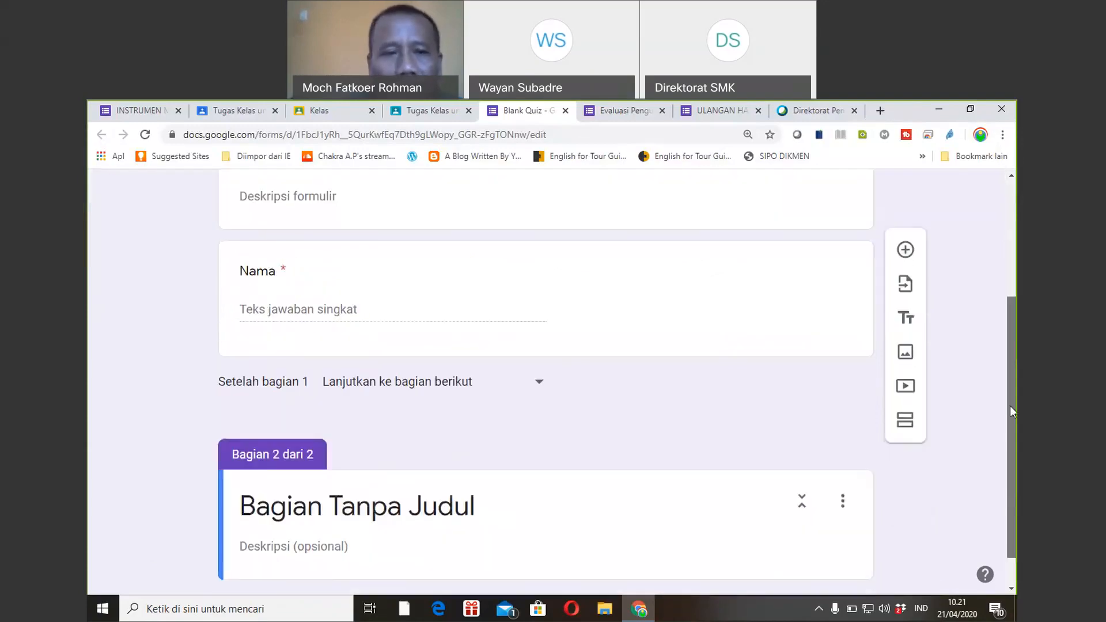
pyautogui.click(479, 502)
pyautogui.write('SOAL')
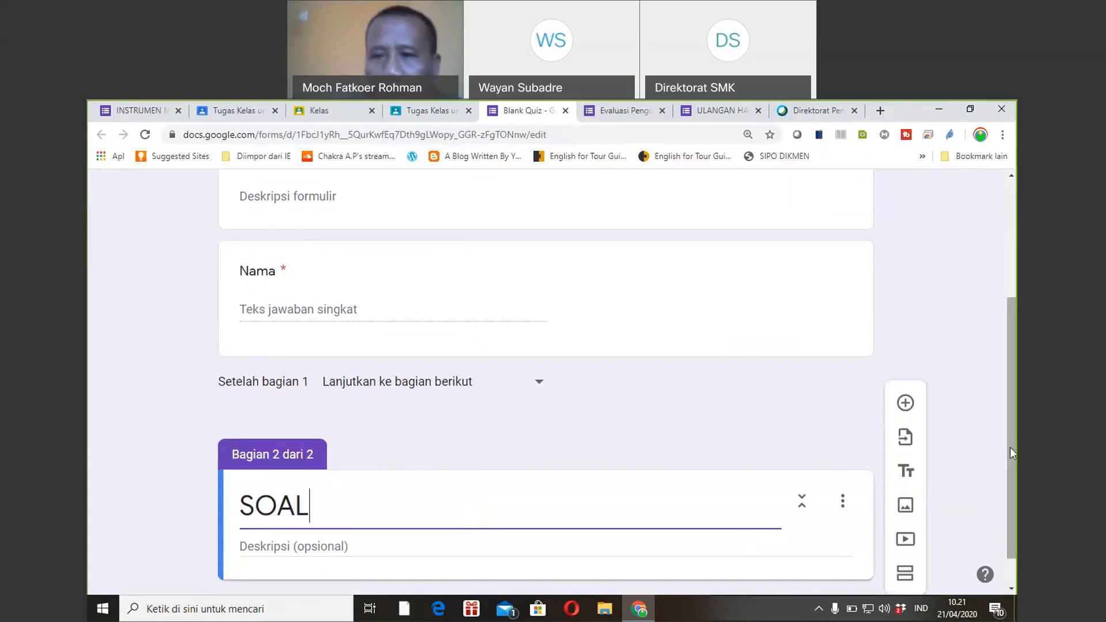
# Add the multiple-choice question '1 + 1 = ...' with options 1, 2 and 3.
pyautogui.scroll(-1, 980, 518)
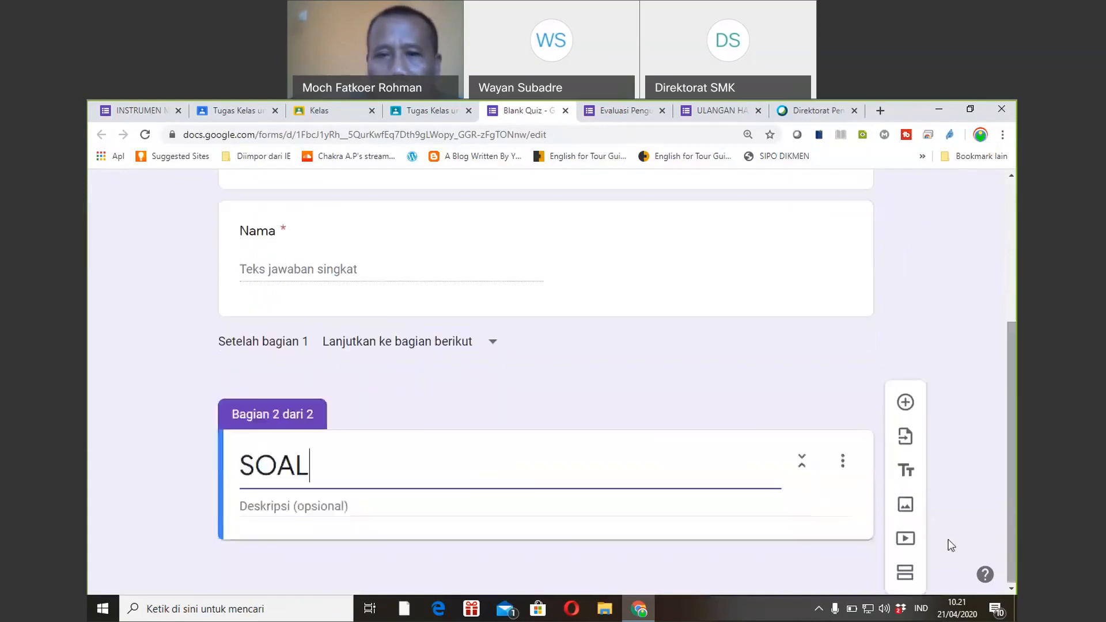
pyautogui.click(905, 404)
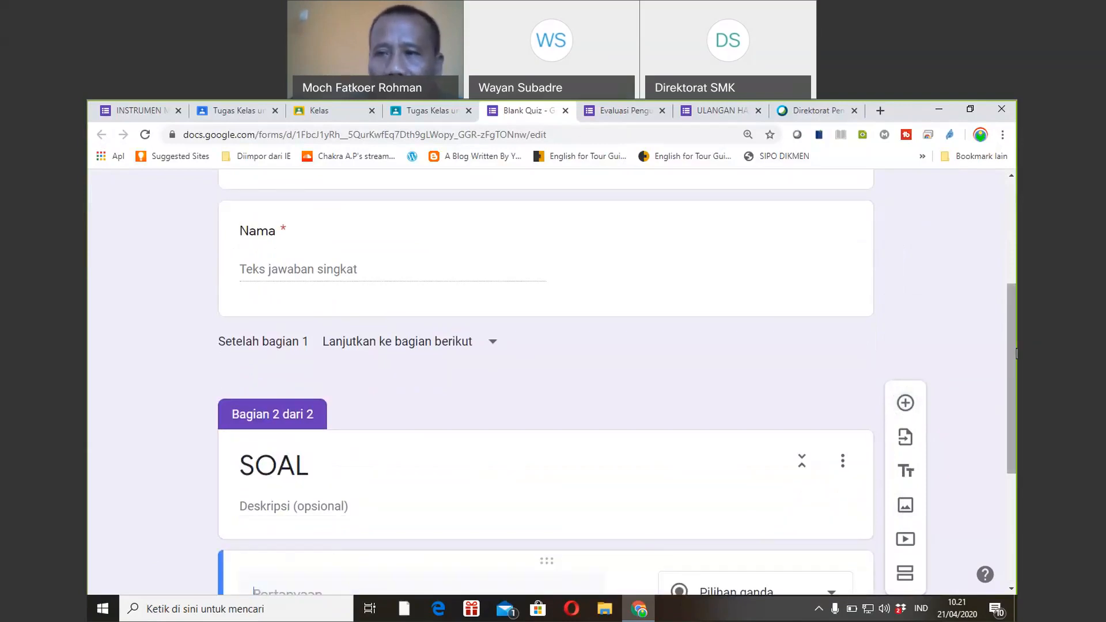
pyautogui.write('1 + 1 = ...')
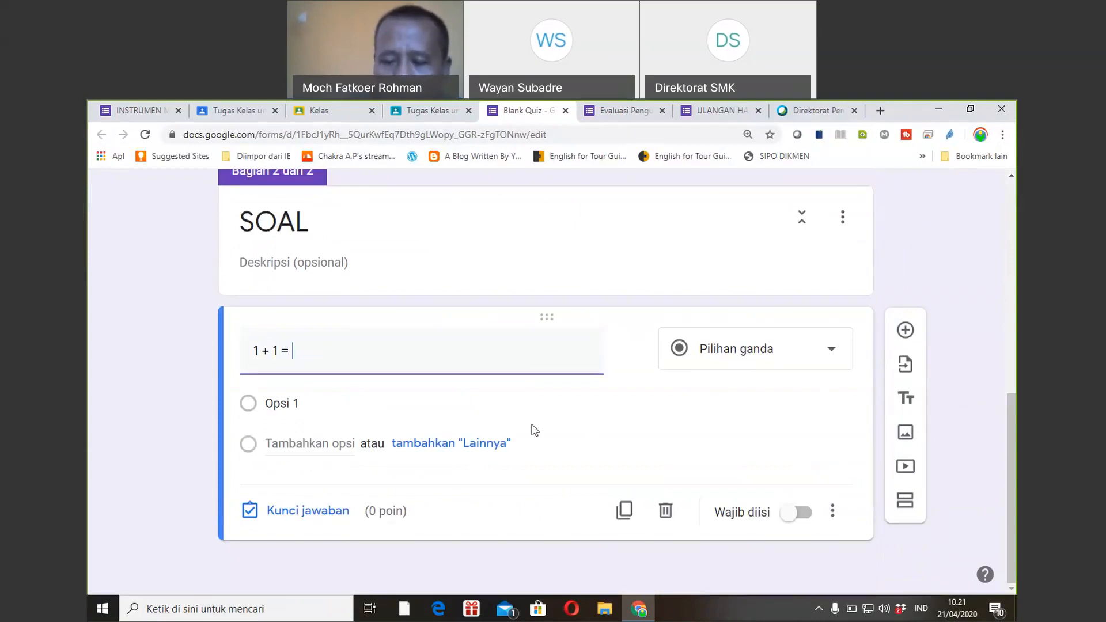
pyautogui.click(305, 403)
pyautogui.write('1')
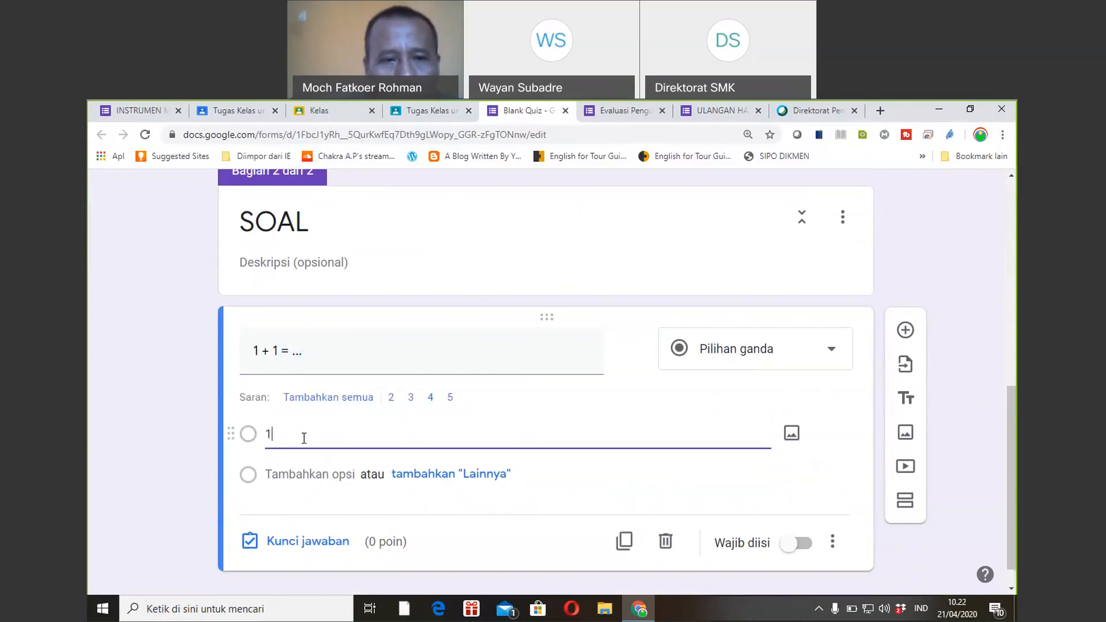
pyautogui.click(302, 469)
pyautogui.write('2')
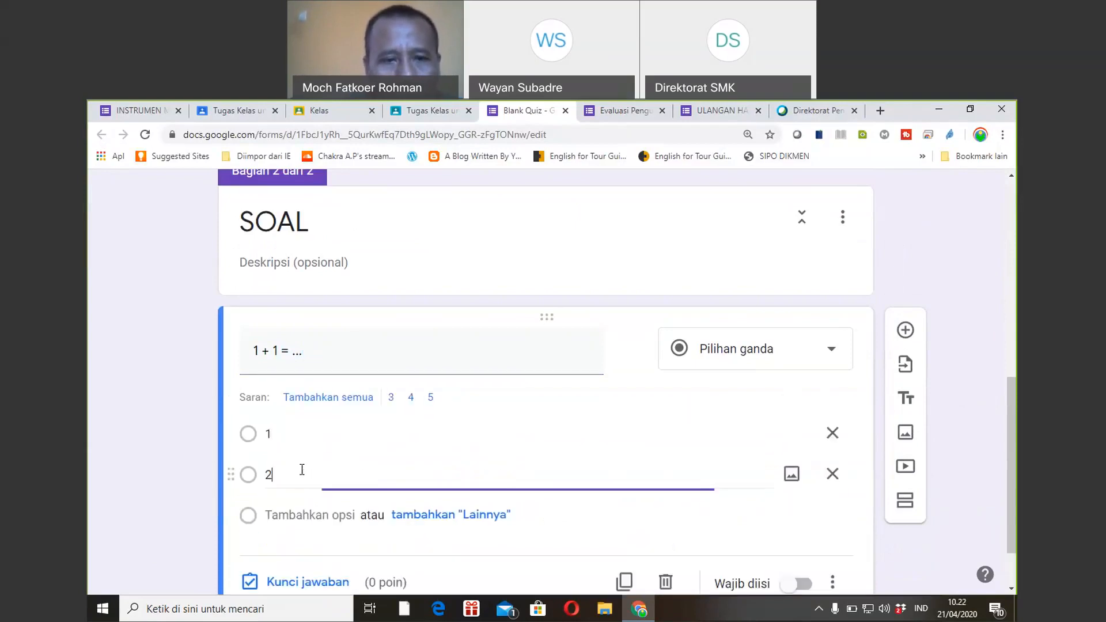
pyautogui.click(302, 514)
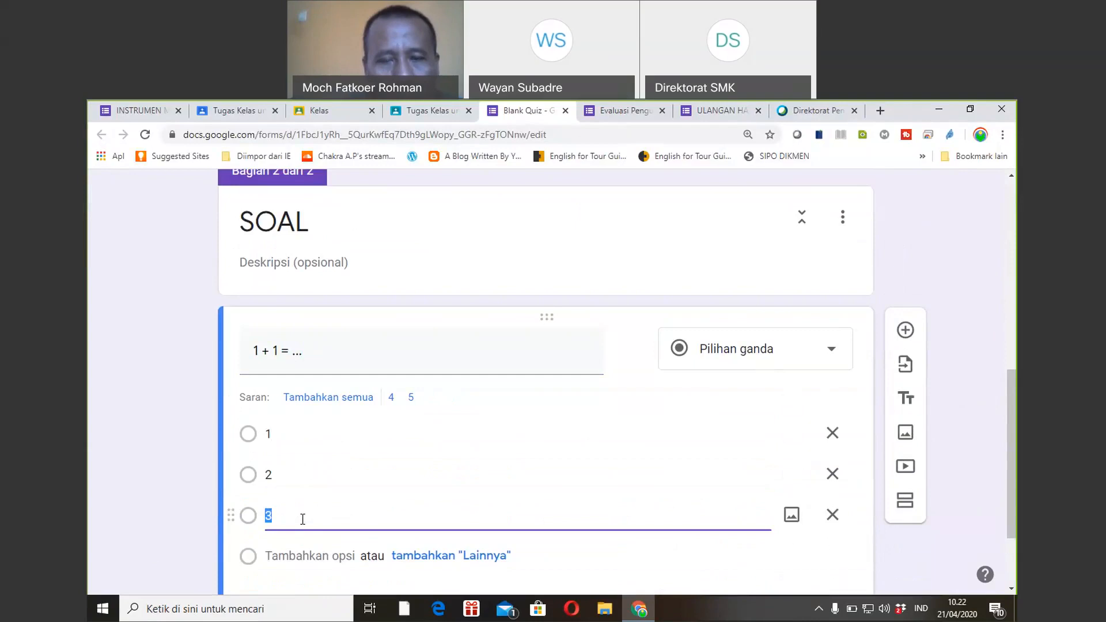
# Set the answer key to 2, worth 1 point.
pyautogui.scroll(-1, 633, 450)
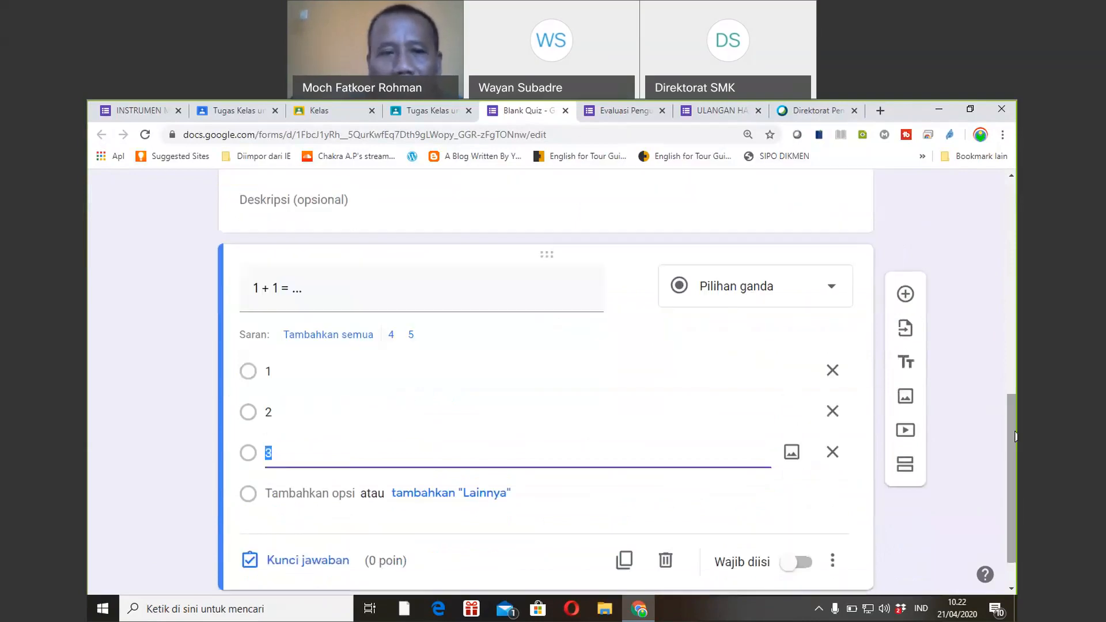
pyautogui.click(338, 559)
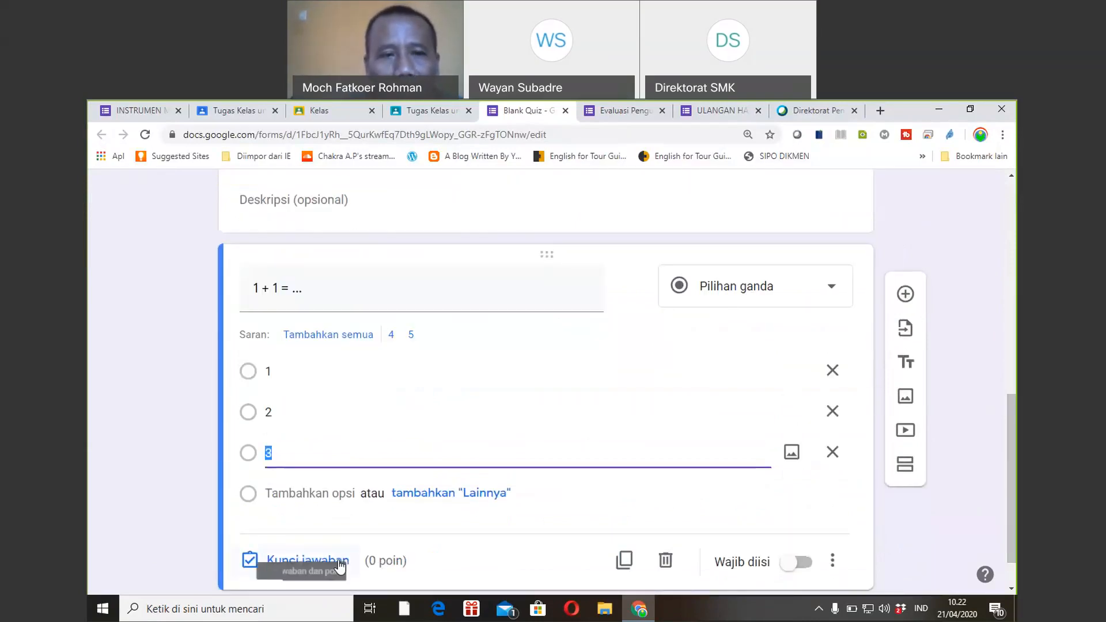
pyautogui.click(815, 342)
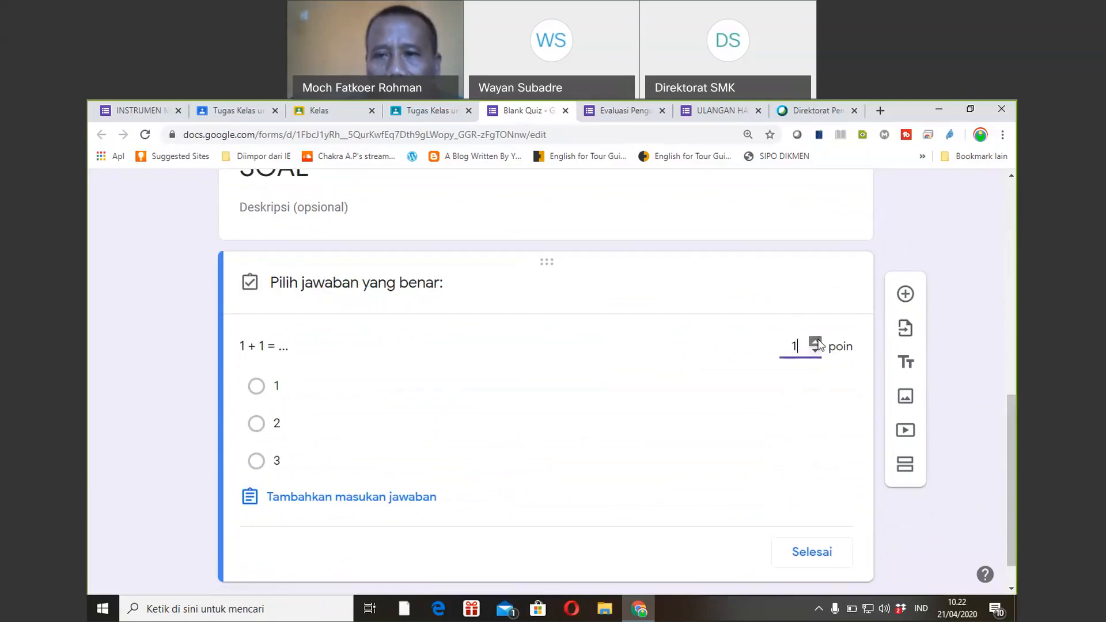
pyautogui.click(256, 423)
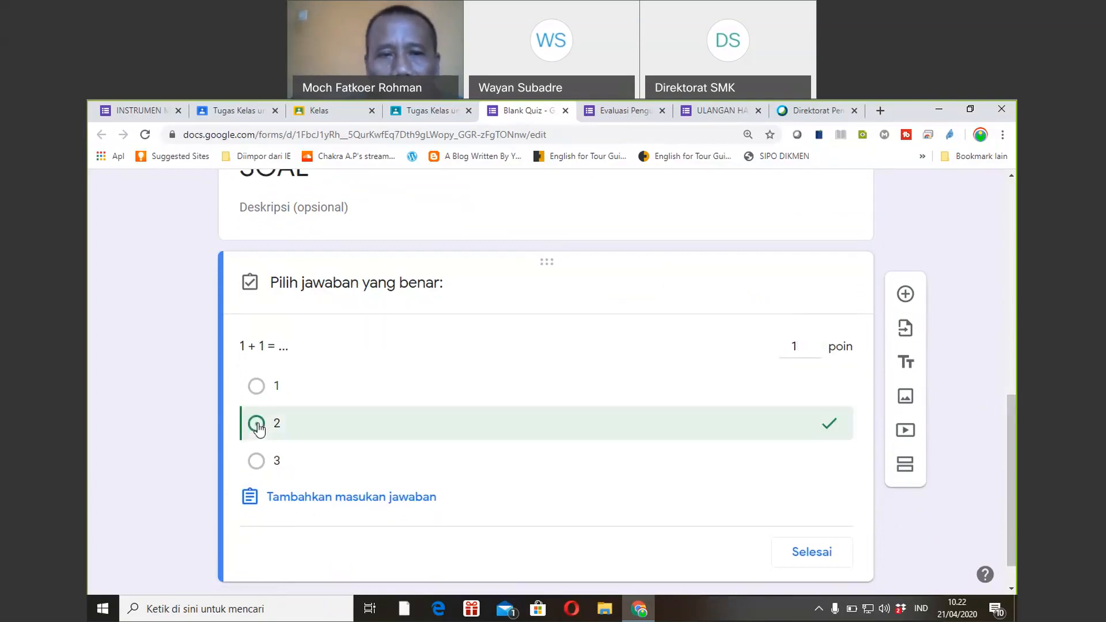
pyautogui.click(811, 555)
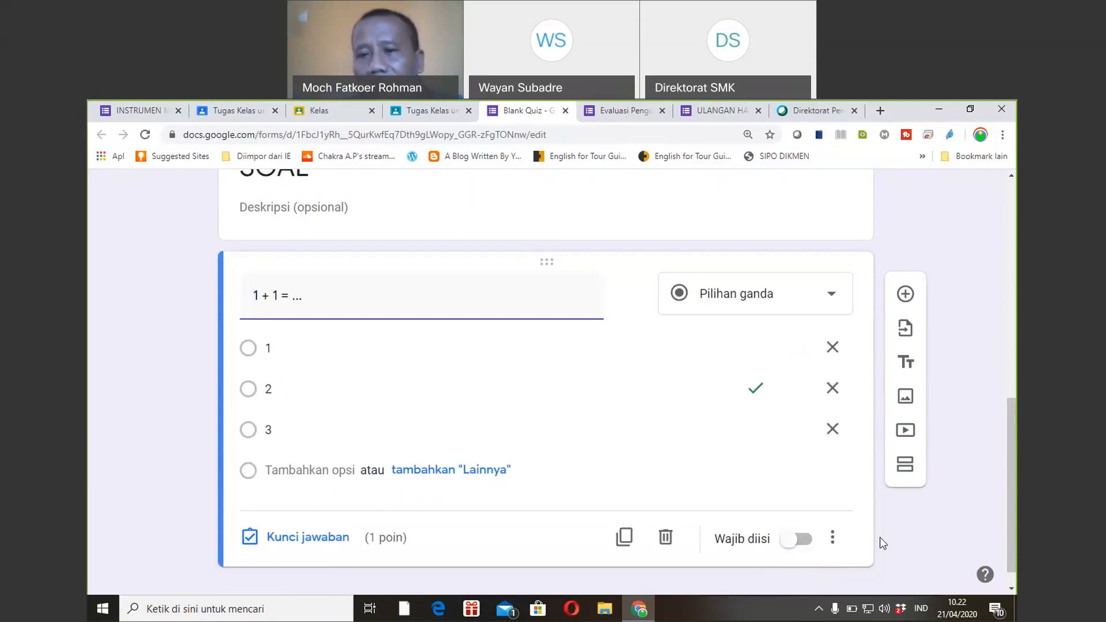
pyautogui.moveTo(1008, 507); pyautogui.dragTo(1008, 269)
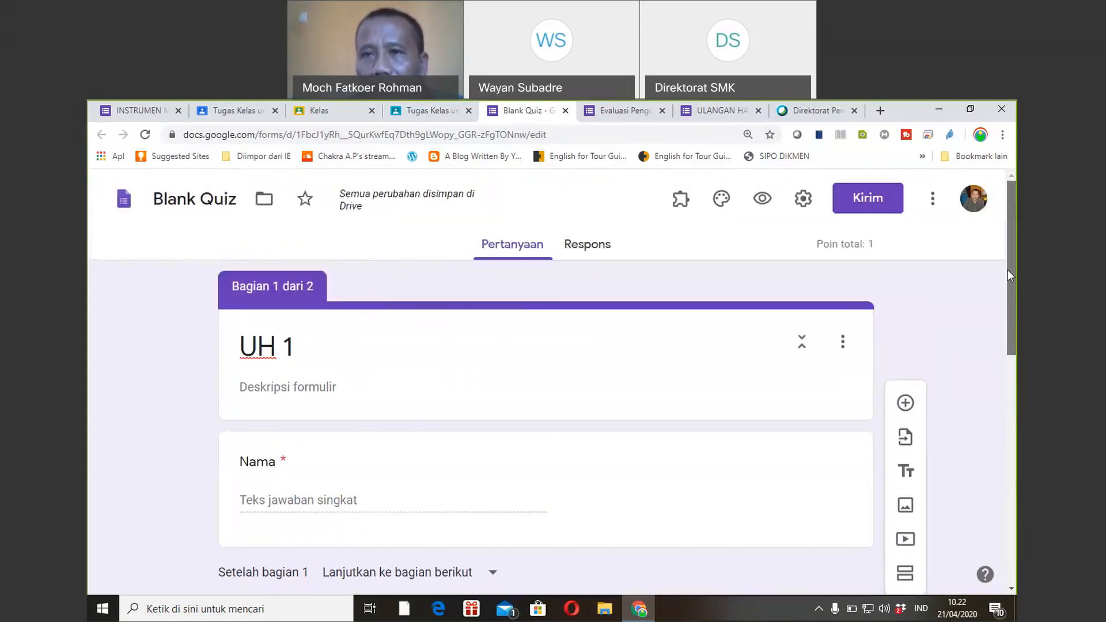
pyautogui.click(804, 201)
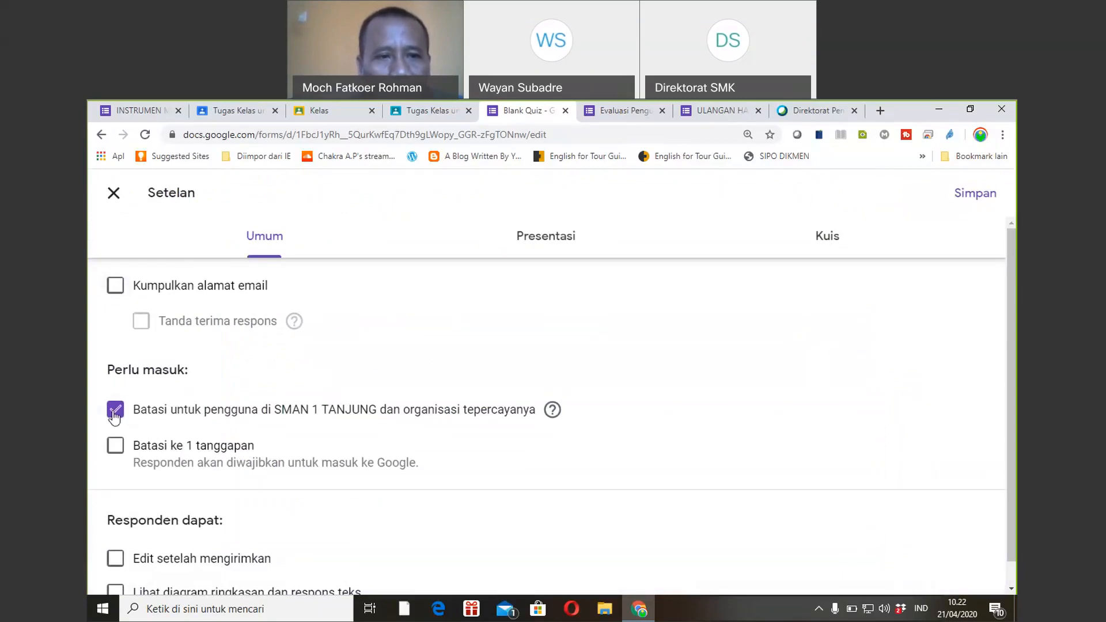
# Remove the SMAN 1 TANJUNG restriction, limit to 1 response per person, and save settings.
pyautogui.click(115, 411)
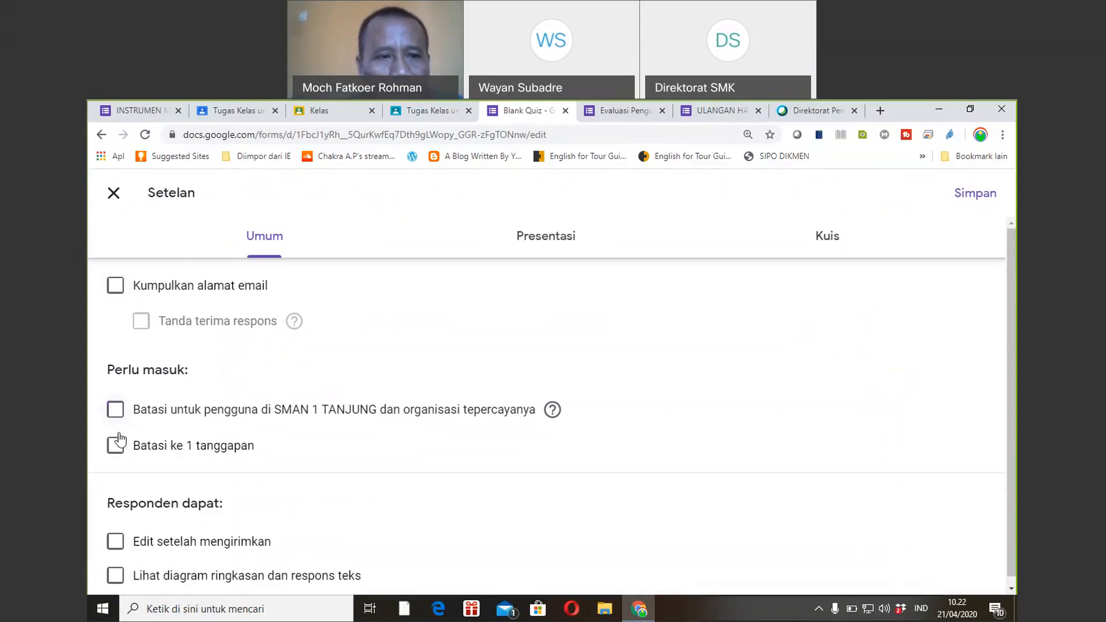
pyautogui.click(117, 454)
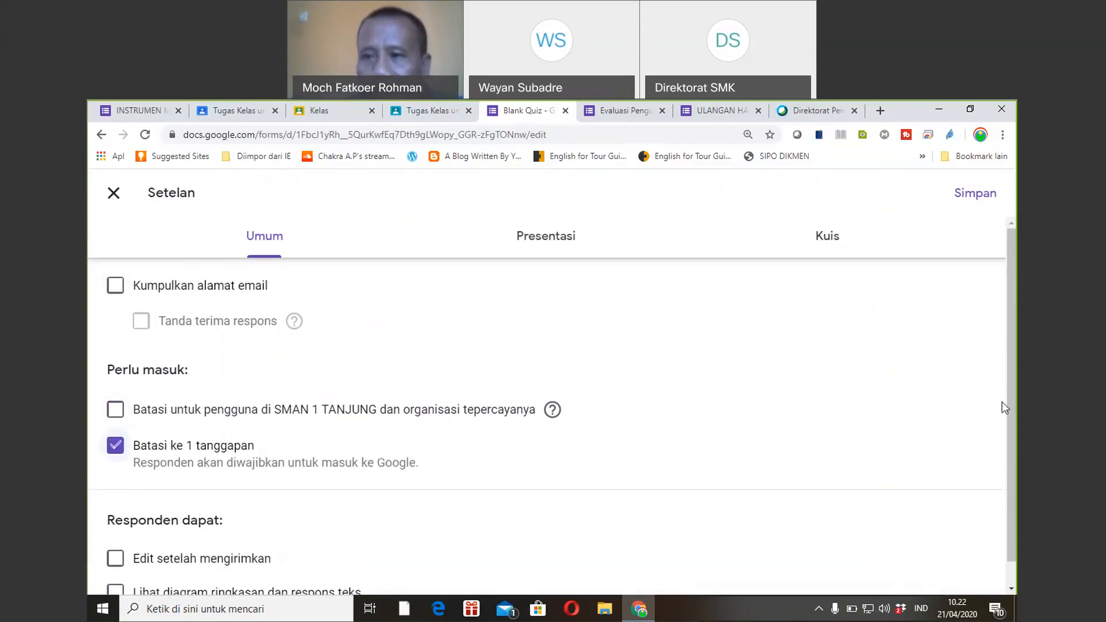
pyautogui.scroll(-1, 1002, 407)
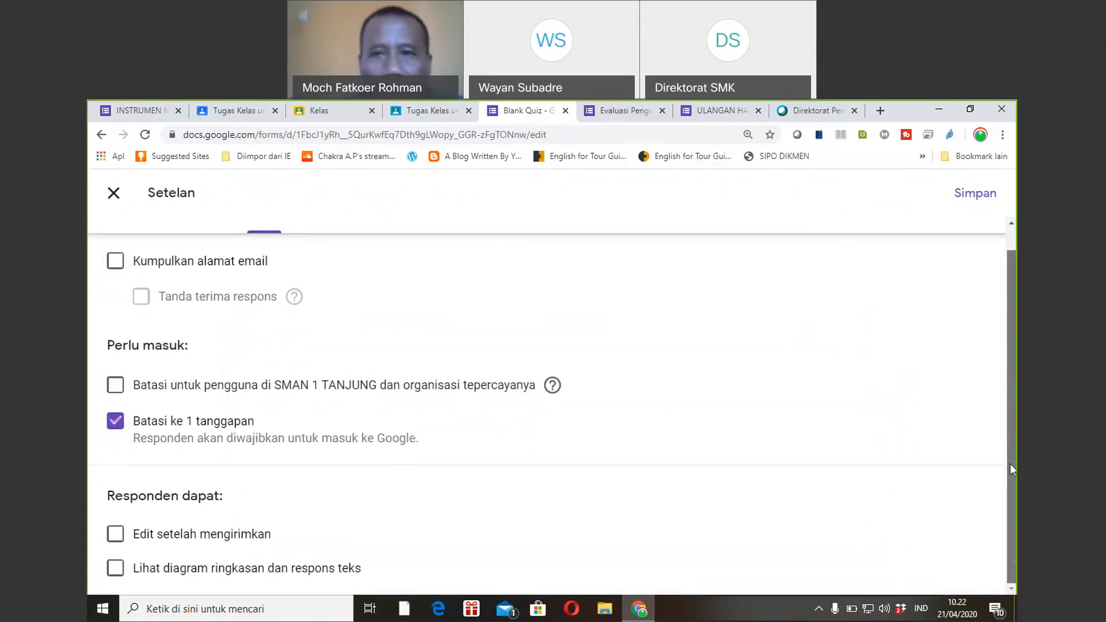
pyautogui.moveTo(1010, 464); pyautogui.dragTo(1009, 398)
pyautogui.click(974, 196)
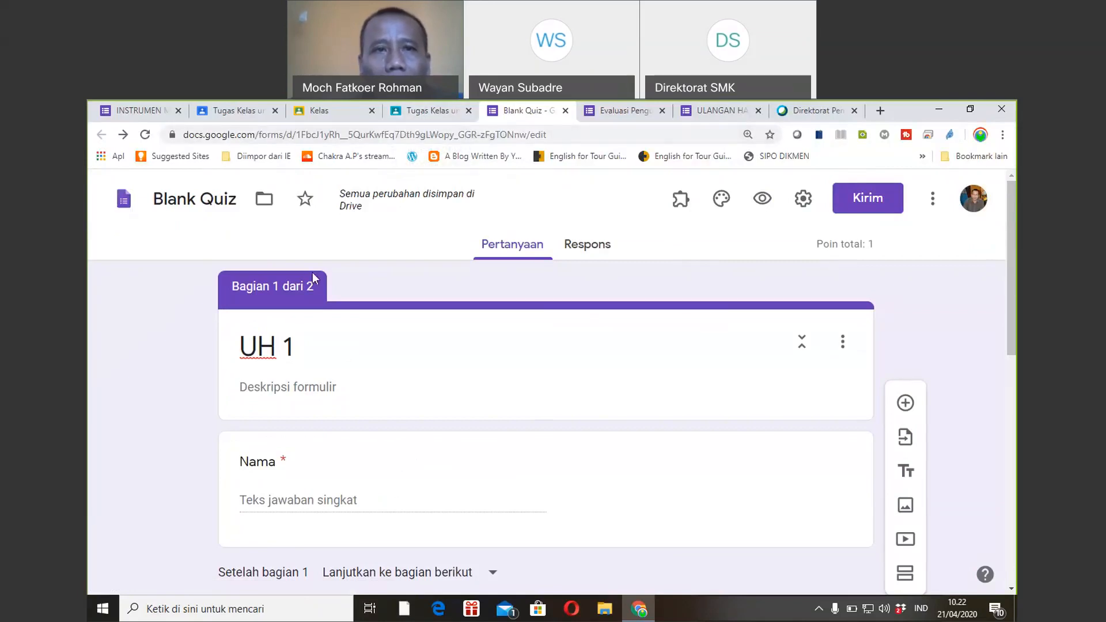
# Switch between the class list and UH 1 assignment draft tabs, then reload the assignment page.
pyautogui.click(240, 112)
pyautogui.click(319, 114)
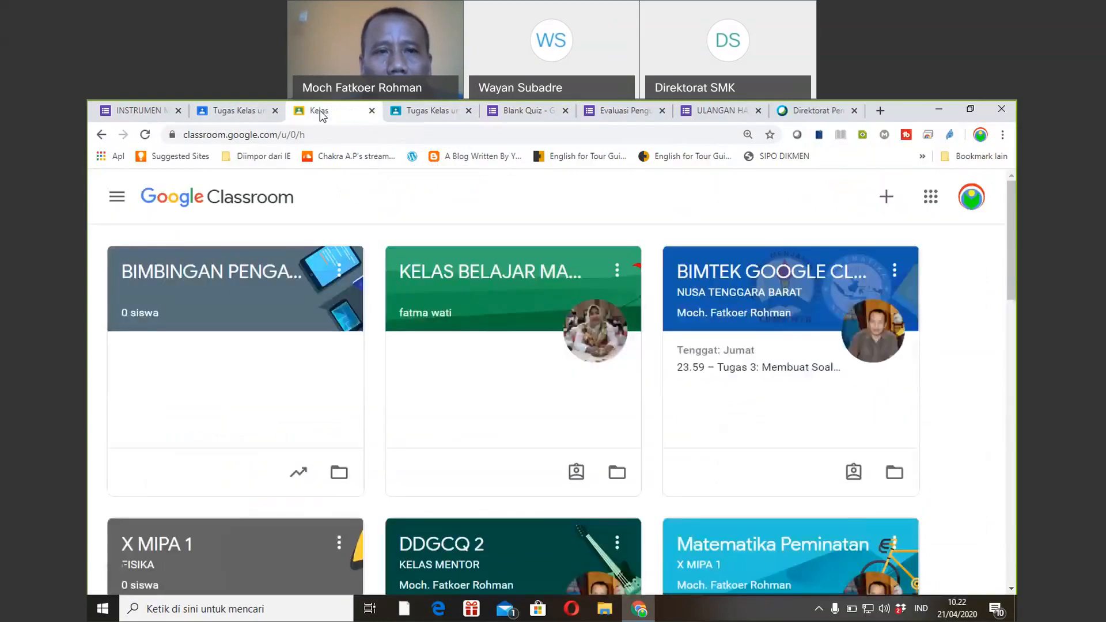
pyautogui.click(422, 113)
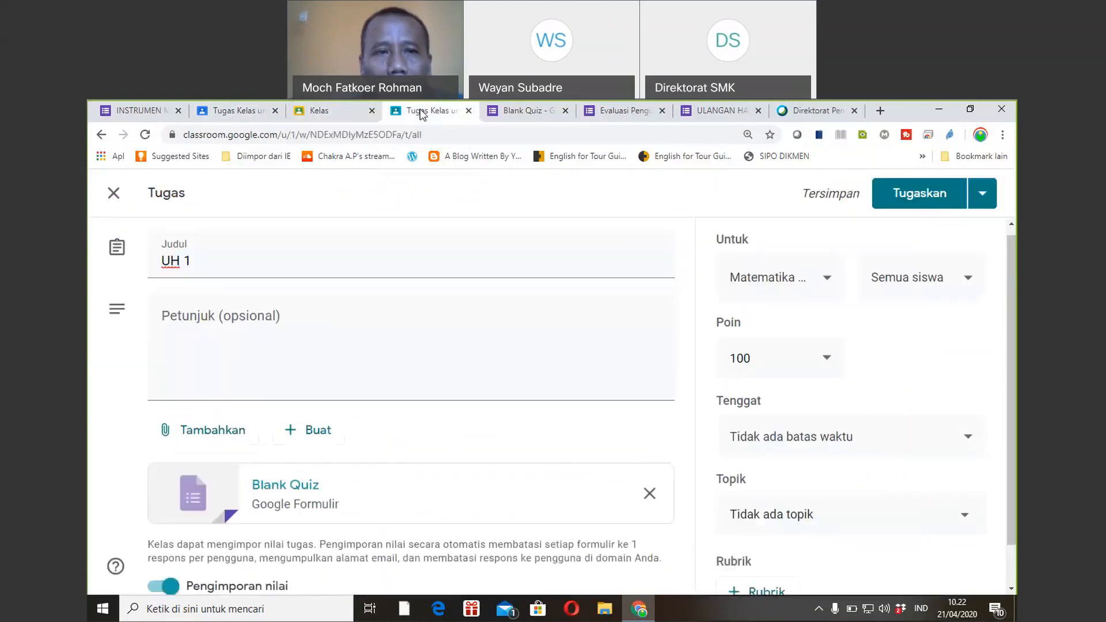
pyautogui.click(322, 113)
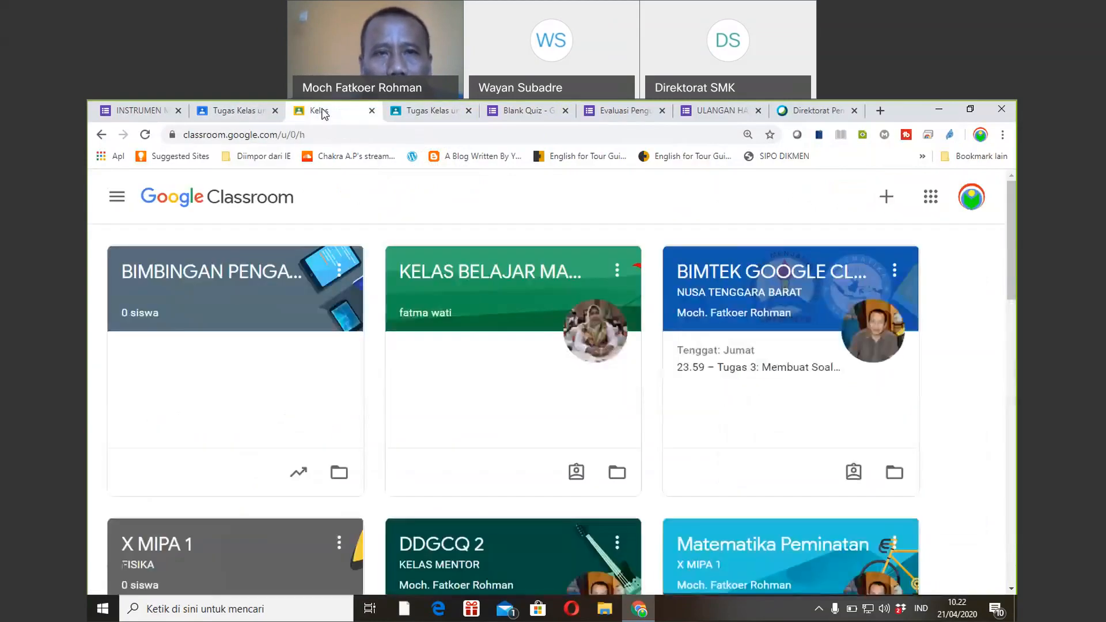
pyautogui.click(429, 114)
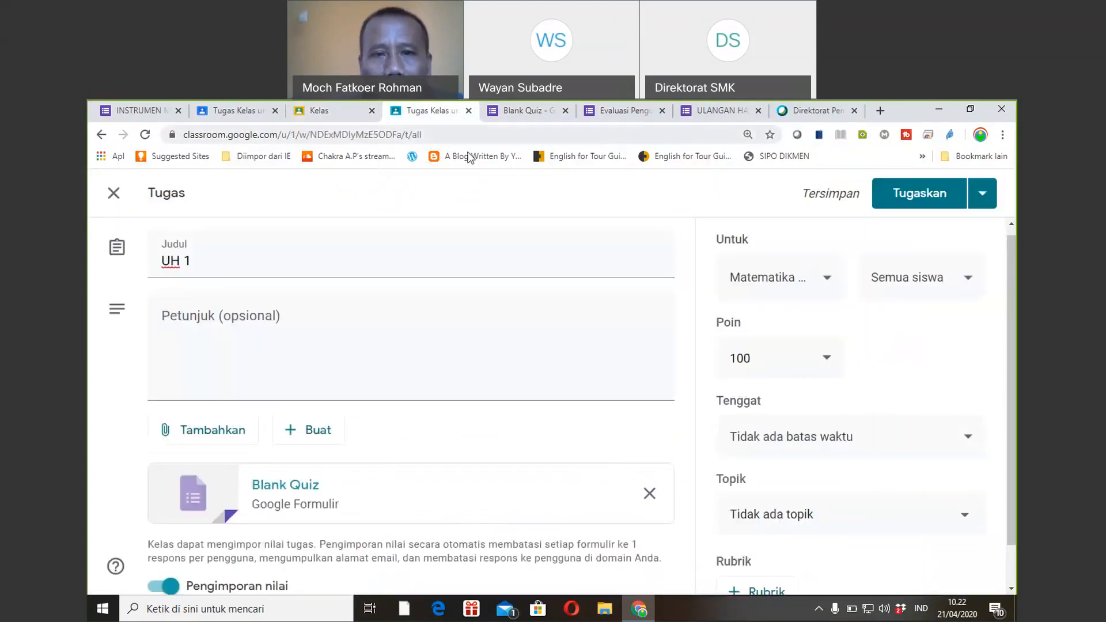
pyautogui.click(145, 137)
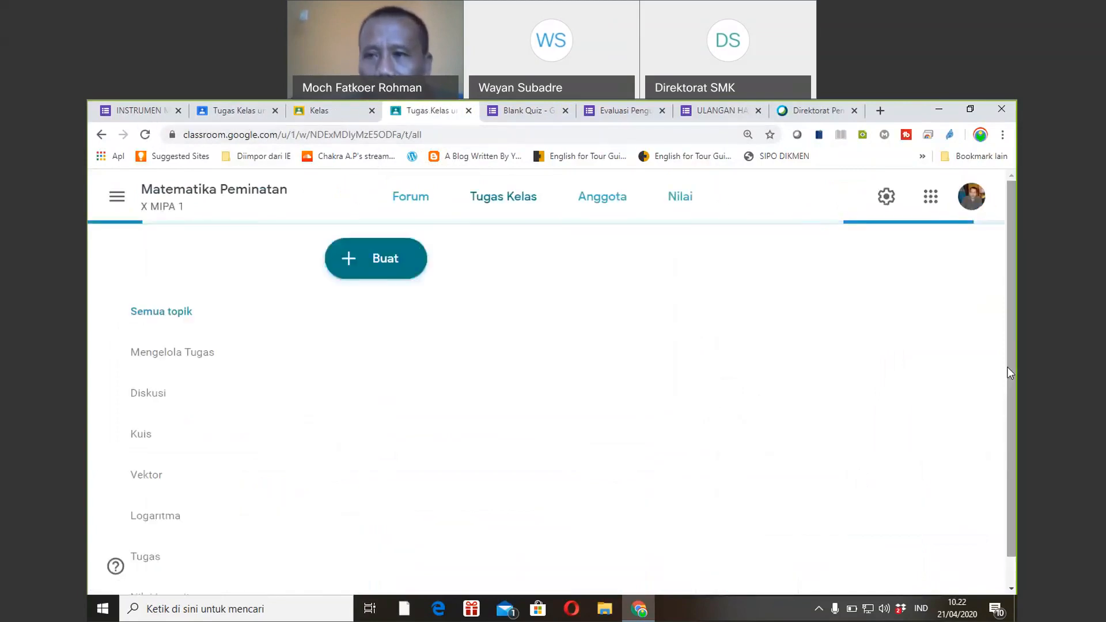
pyautogui.scroll(-10, 1010, 357)
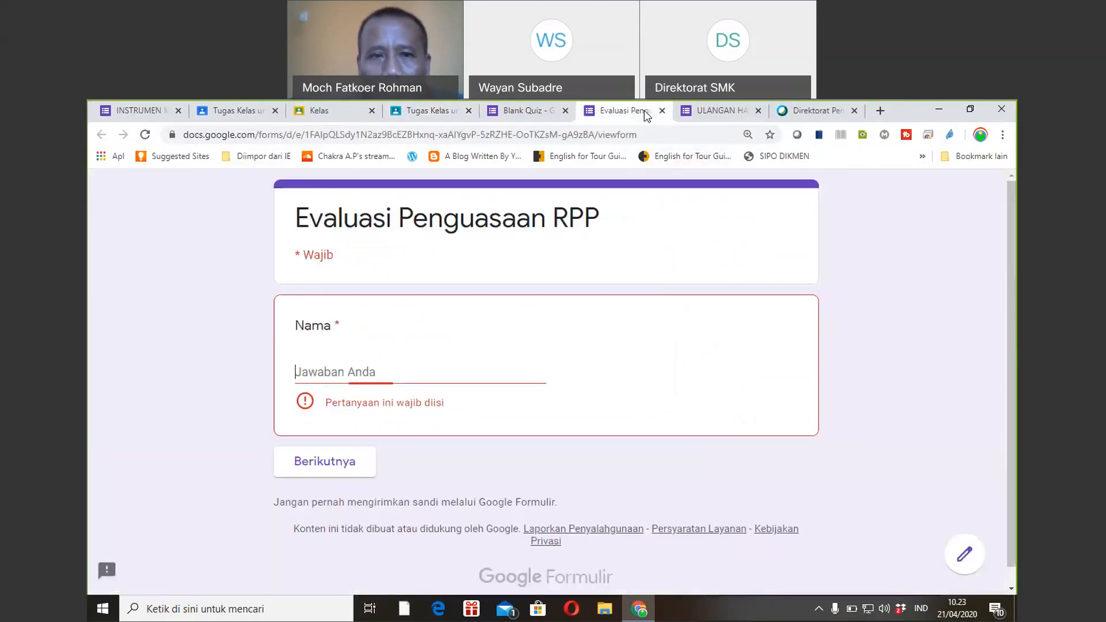
# Look over the Evaluasi Penguasaan RPP and ULANGAN HARIAN 1 forms, then return to classwork.
pyautogui.click(647, 116)
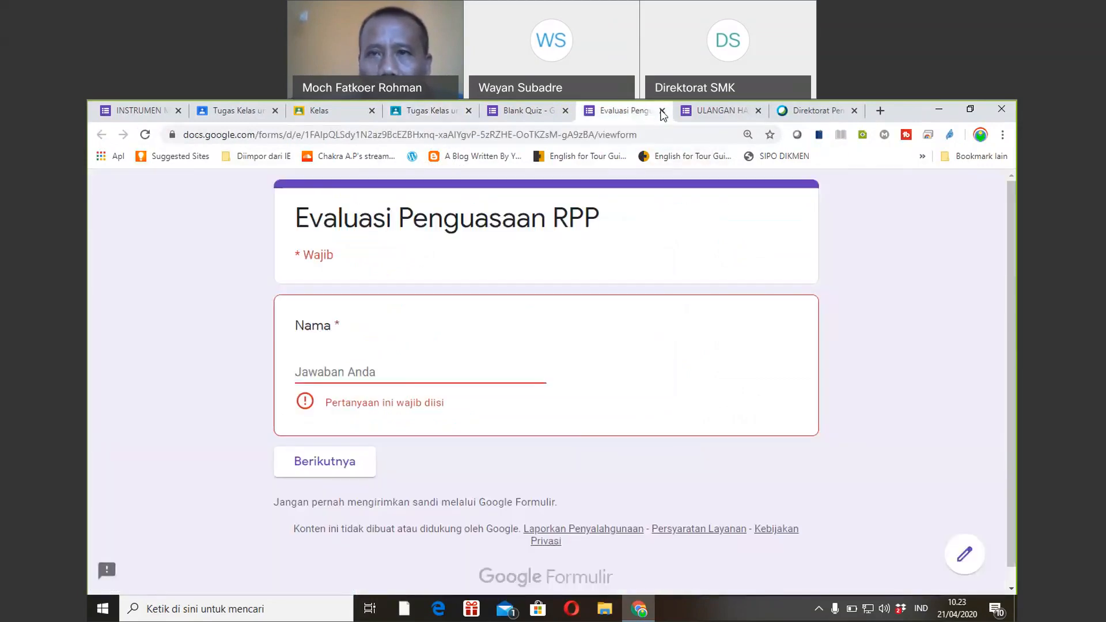
pyautogui.click(717, 110)
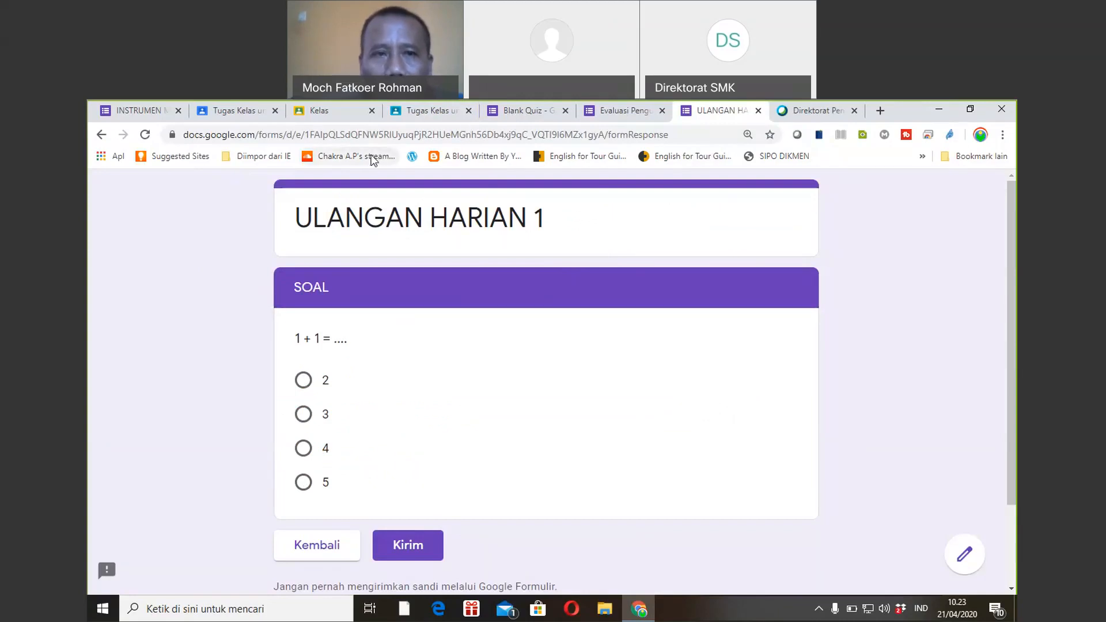
pyautogui.click(435, 111)
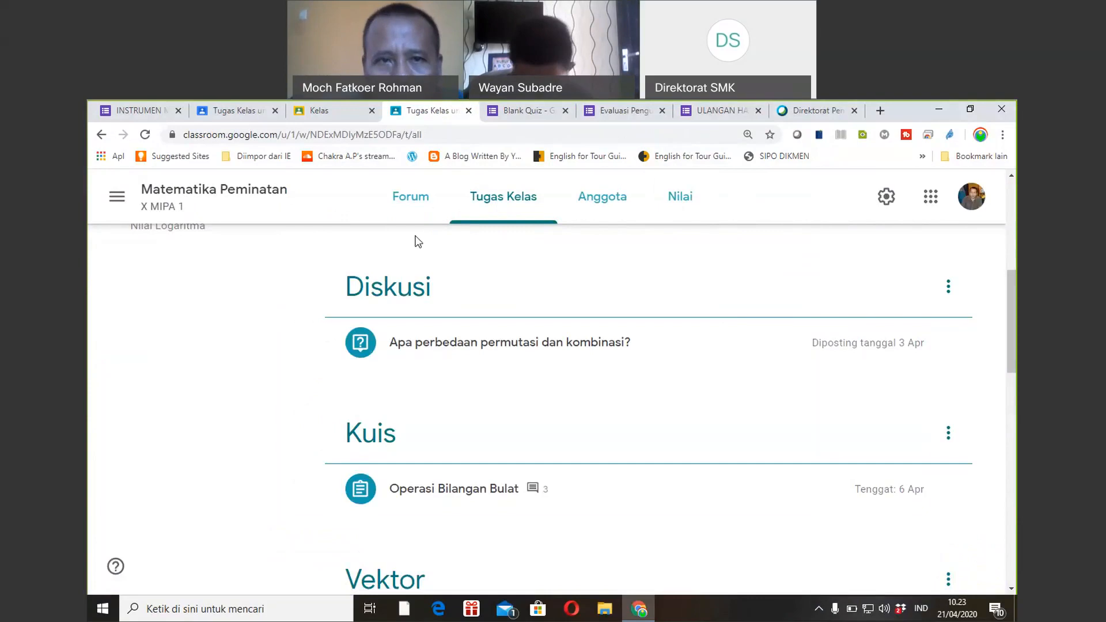
pyautogui.click(517, 119)
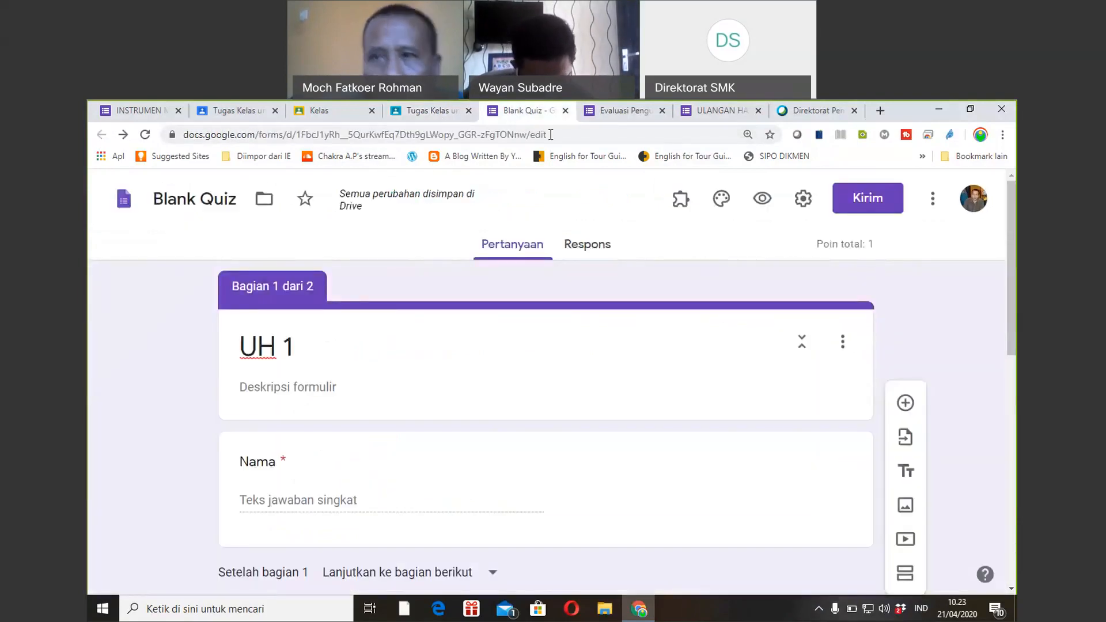
pyautogui.moveTo(1011, 261)
pyautogui.mouseDown()
pyautogui.moveTo(1011, 310)
pyautogui.moveTo(1009, 253)
pyautogui.mouseUp()
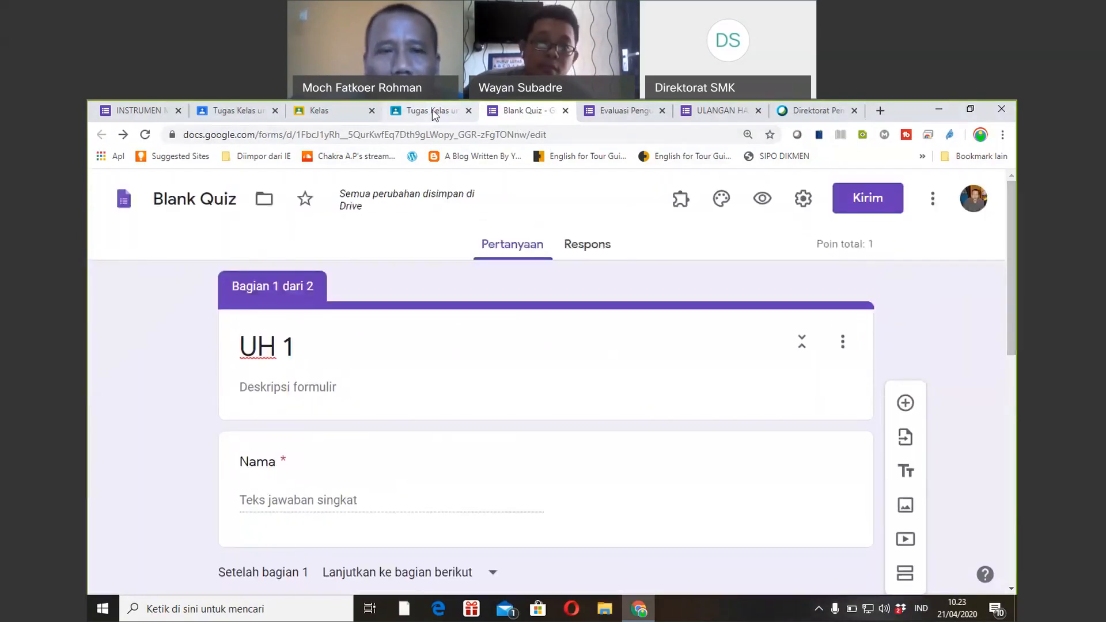
pyautogui.click(433, 111)
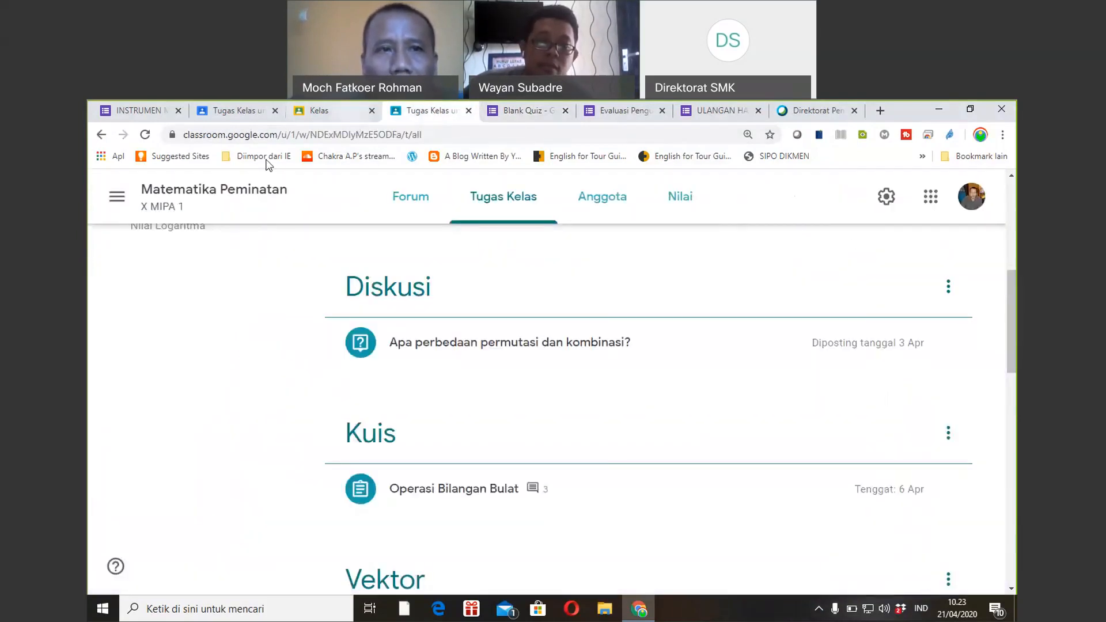
# Copy the Matematika Peminatan class code and open Classroom under the second Google account.
pyautogui.click(187, 200)
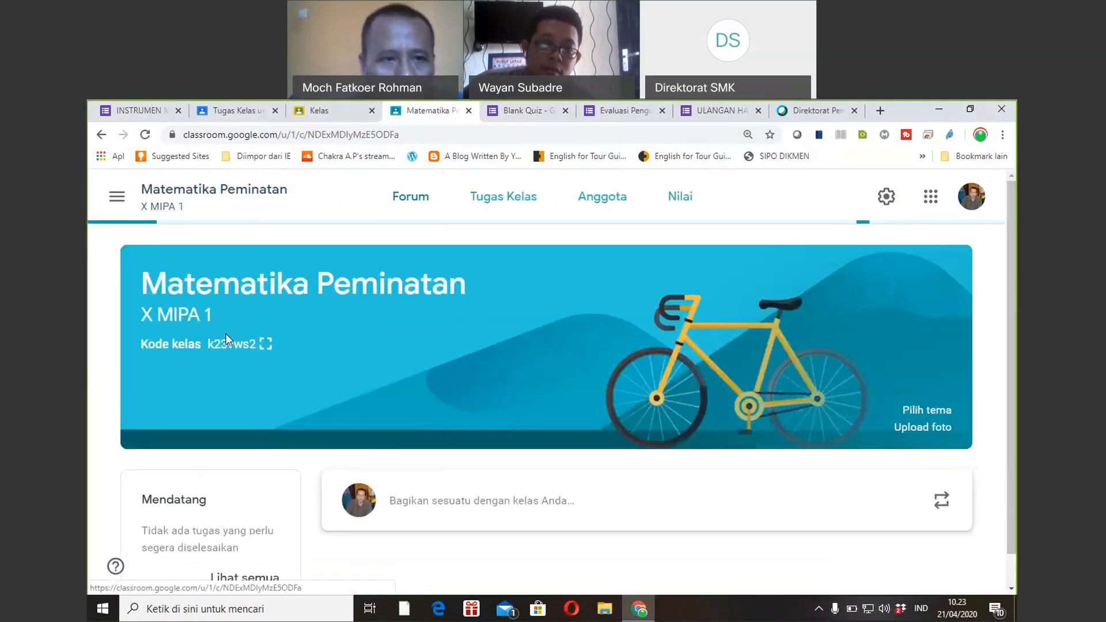
pyautogui.doubleClick(252, 345)
pyautogui.hotkey('ctrl', 'c')
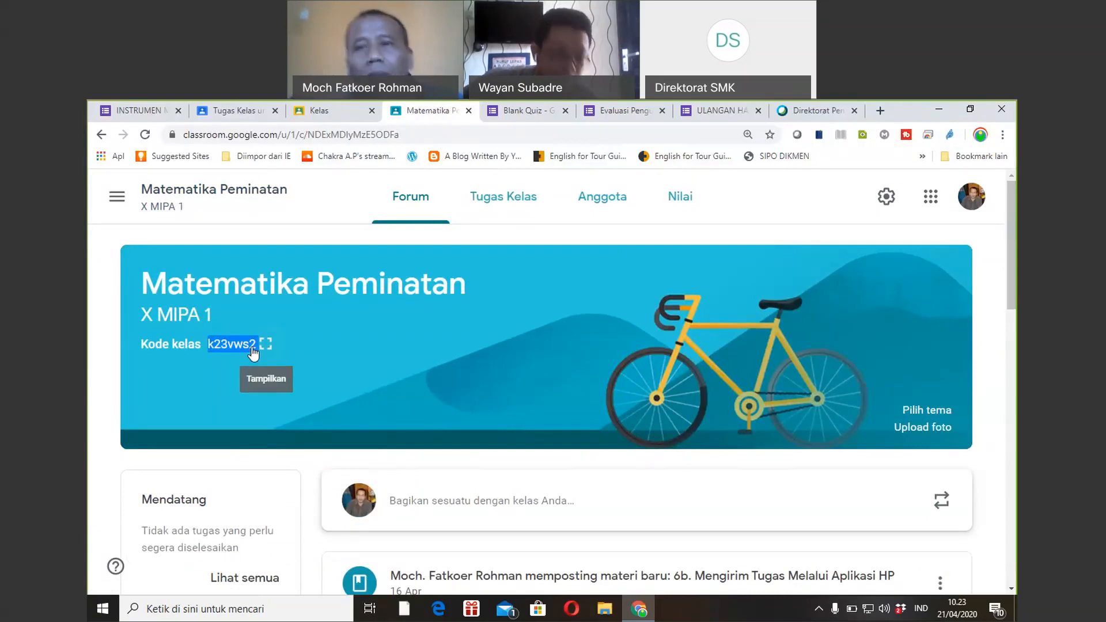
pyautogui.click(981, 206)
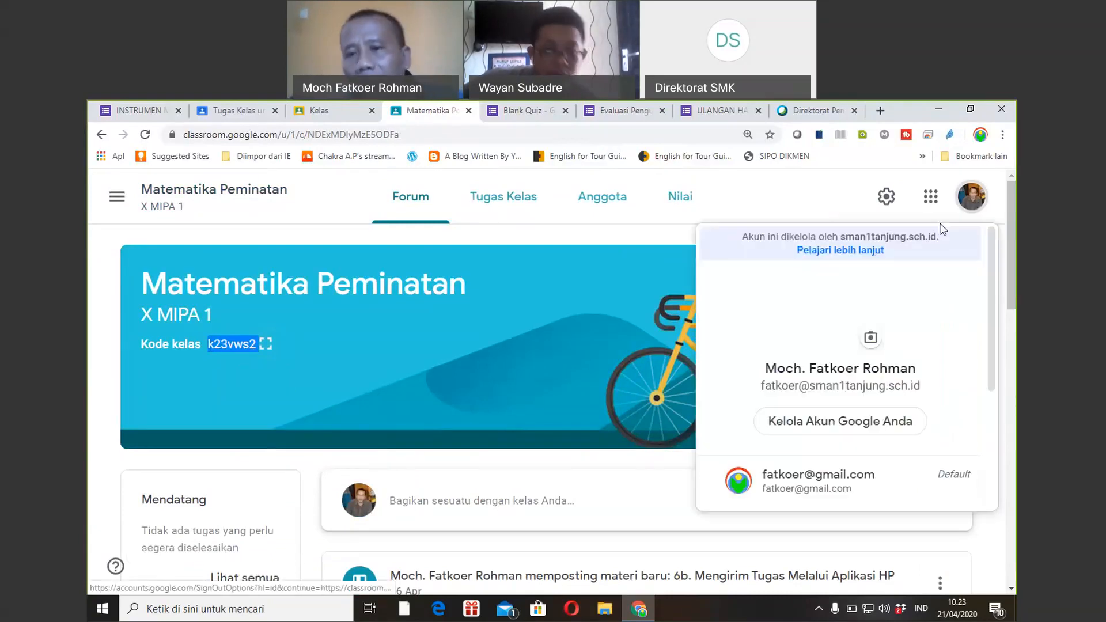
pyautogui.click(812, 478)
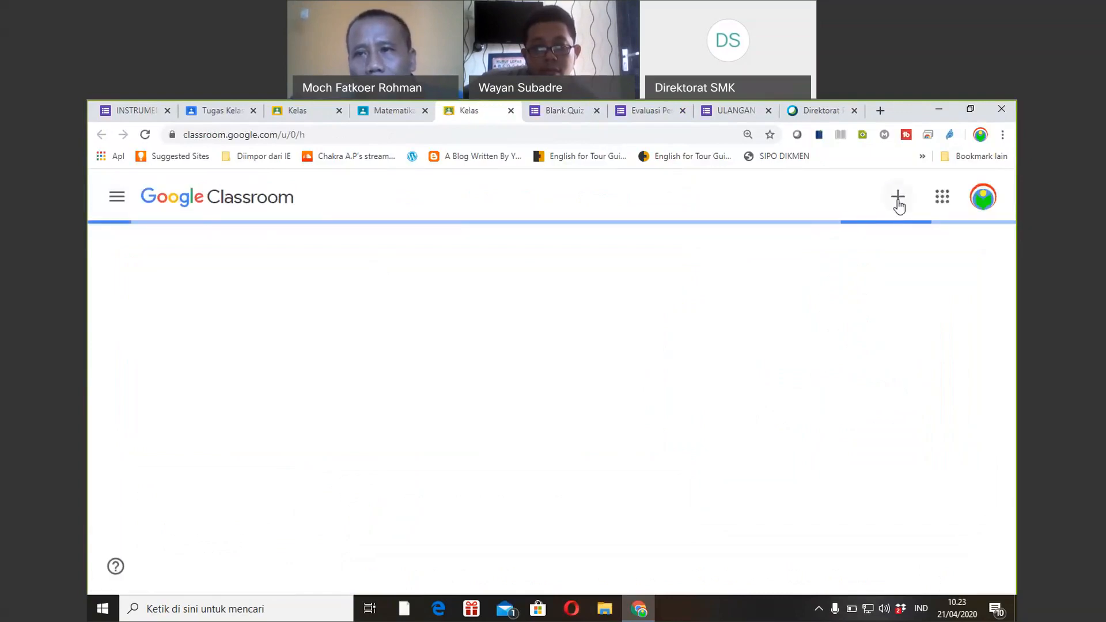
# Join the class with the pasted class code, then return to the teacher's Matematika Peminatan tab.
pyautogui.click(898, 199)
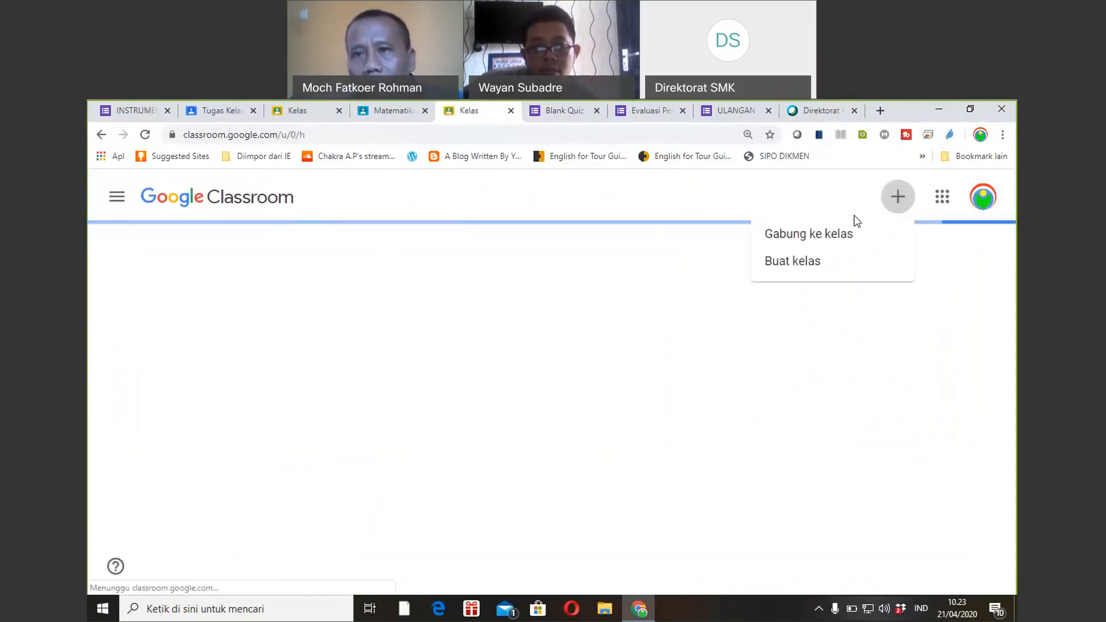
pyautogui.click(815, 236)
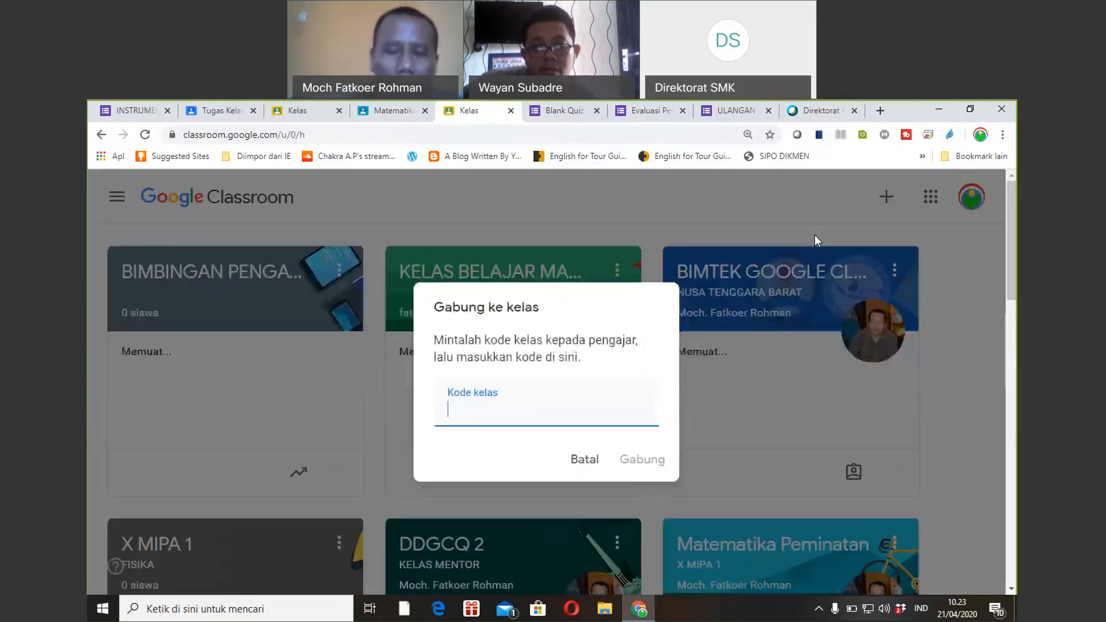
pyautogui.hotkey('ctrl', 'v')
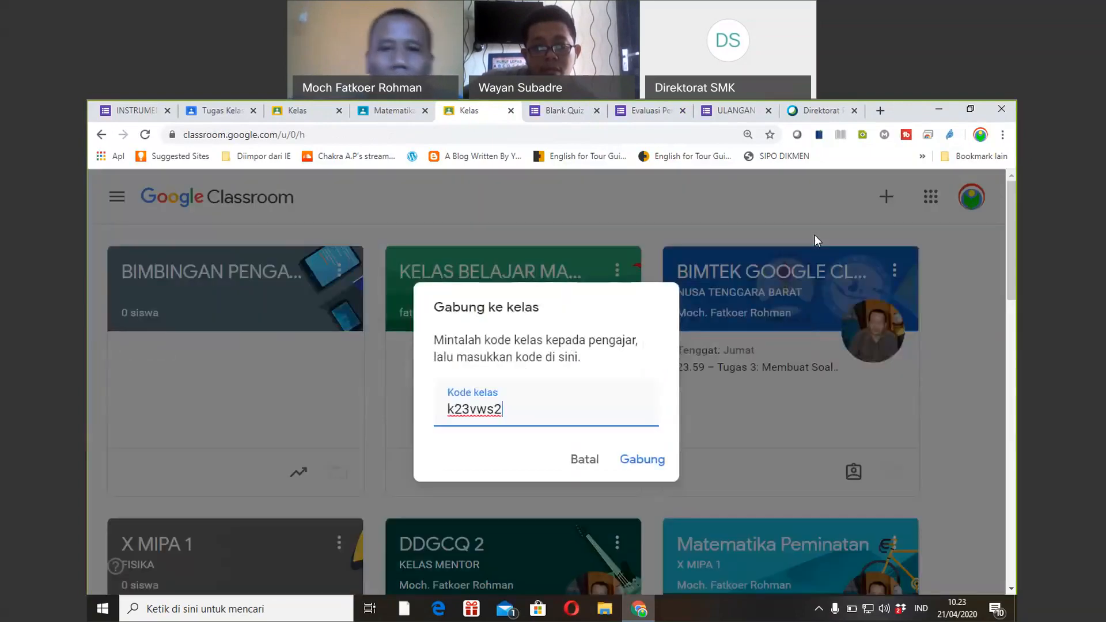
pyautogui.click(640, 460)
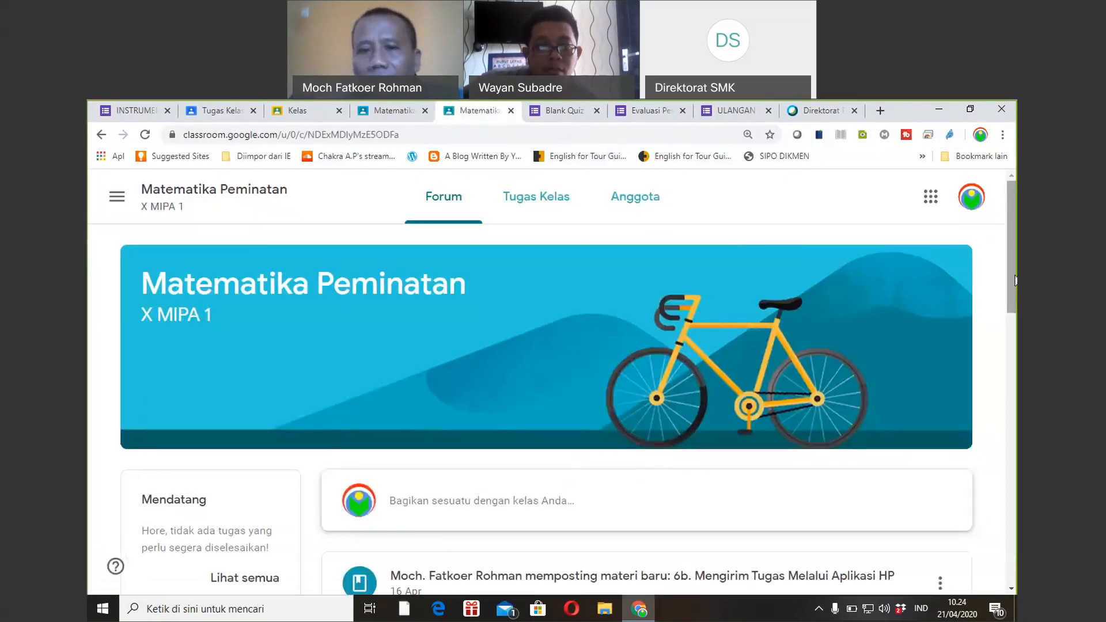
pyautogui.moveTo(1013, 281)
pyautogui.mouseDown()
pyautogui.moveTo(1016, 339)
pyautogui.moveTo(1011, 282)
pyautogui.mouseUp()
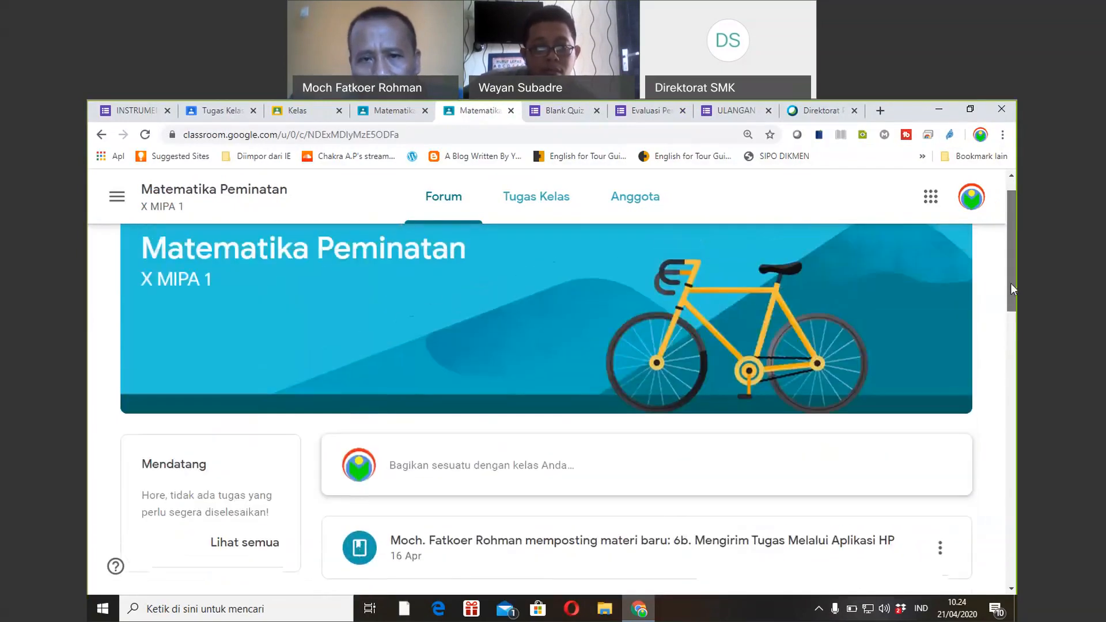
pyautogui.click(389, 111)
pyautogui.moveTo(1011, 269); pyautogui.dragTo(1011, 241)
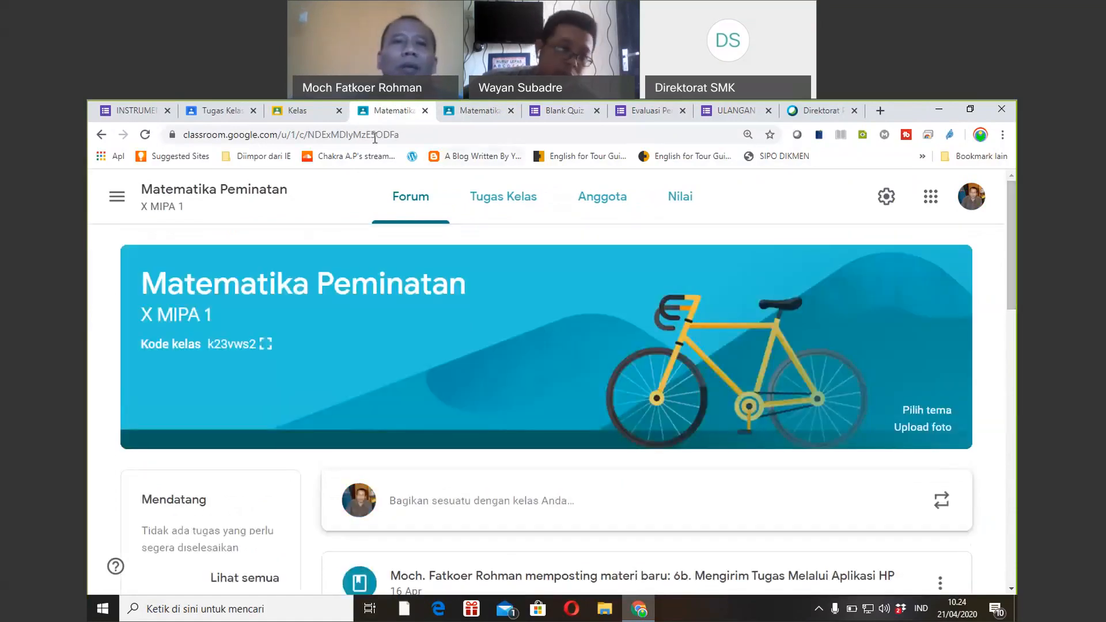
# Compare the student account's class list with the teacher's Matematika Peminatan class page.
pyautogui.click(299, 119)
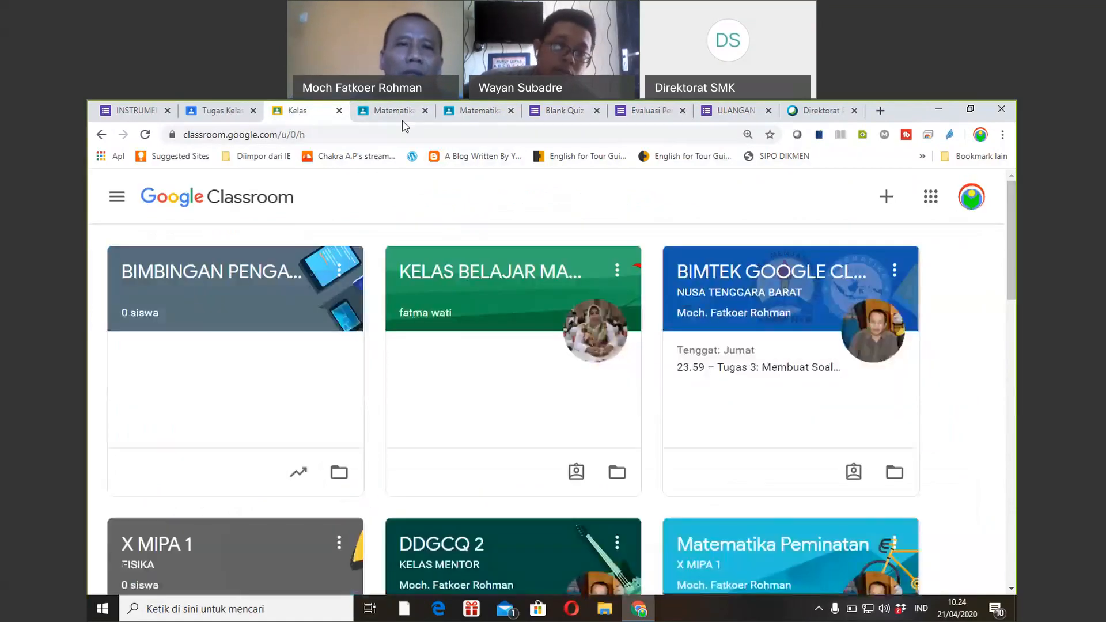
pyautogui.click(407, 115)
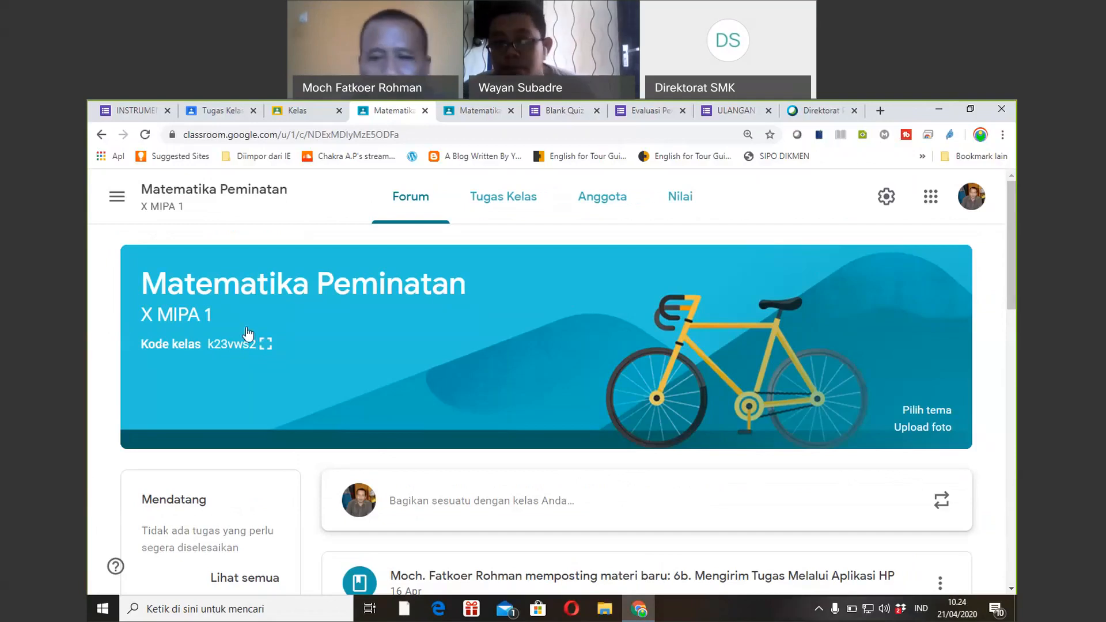
pyautogui.click(291, 112)
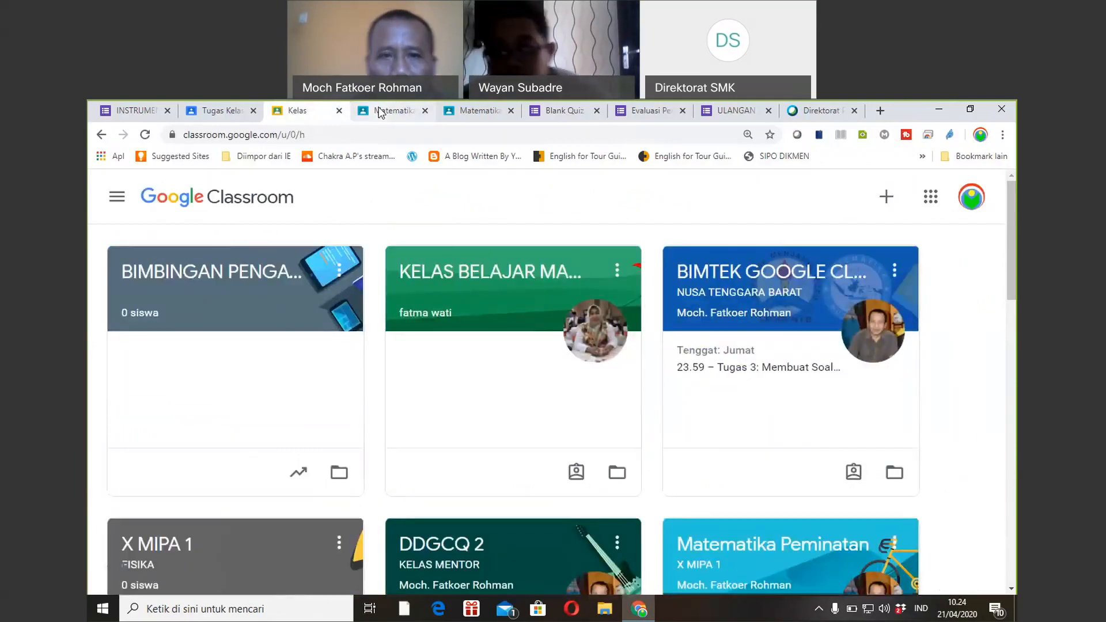
pyautogui.click(380, 111)
# Switch to the INSTRUMEN MONITORING KBM DARING form editor.
pyautogui.moveTo(1008, 294)
pyautogui.mouseDown()
pyautogui.moveTo(1008, 337)
pyautogui.moveTo(1009, 288)
pyautogui.mouseUp()
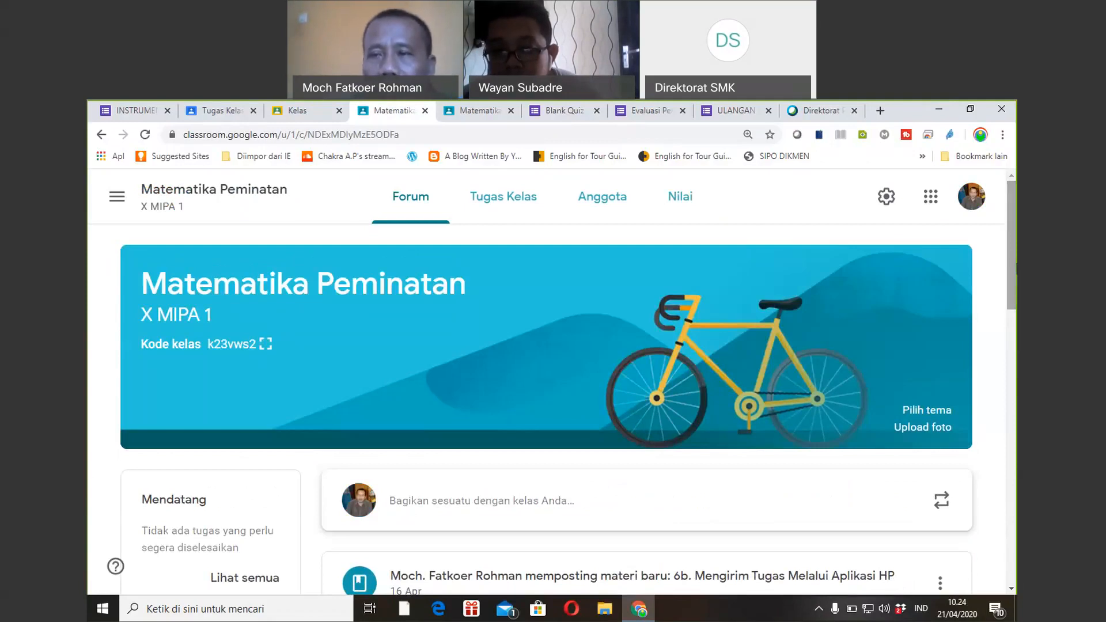
pyautogui.moveTo(1016, 269)
pyautogui.mouseDown()
pyautogui.moveTo(1015, 291)
pyautogui.moveTo(1016, 270)
pyautogui.mouseUp()
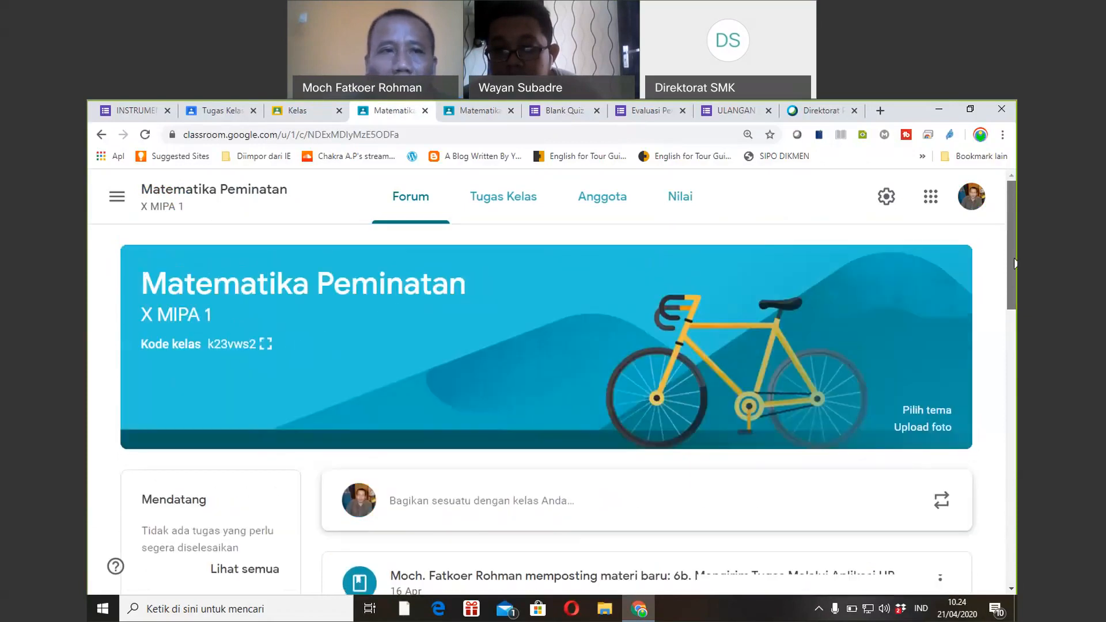
pyautogui.click(134, 110)
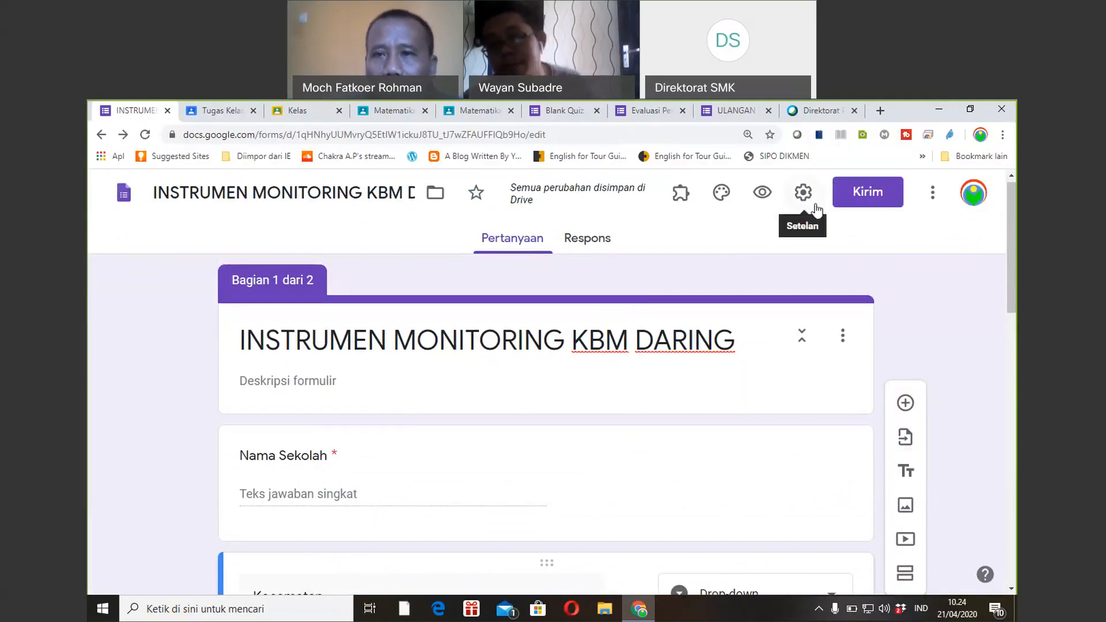
pyautogui.scroll(-5, 1005, 320)
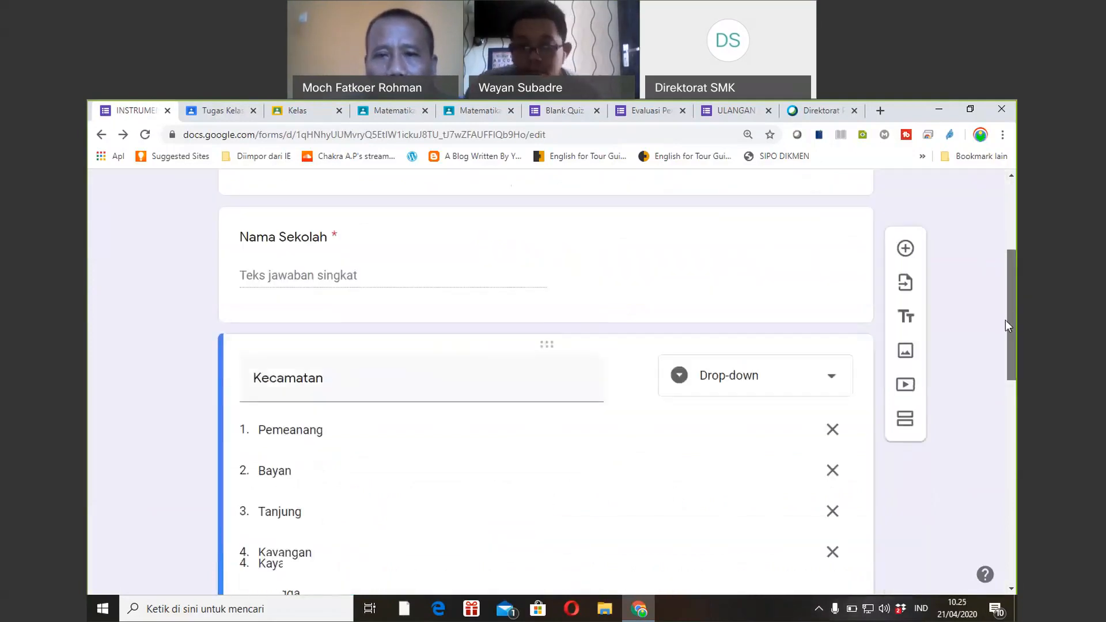
pyautogui.scroll(5, 987, 320)
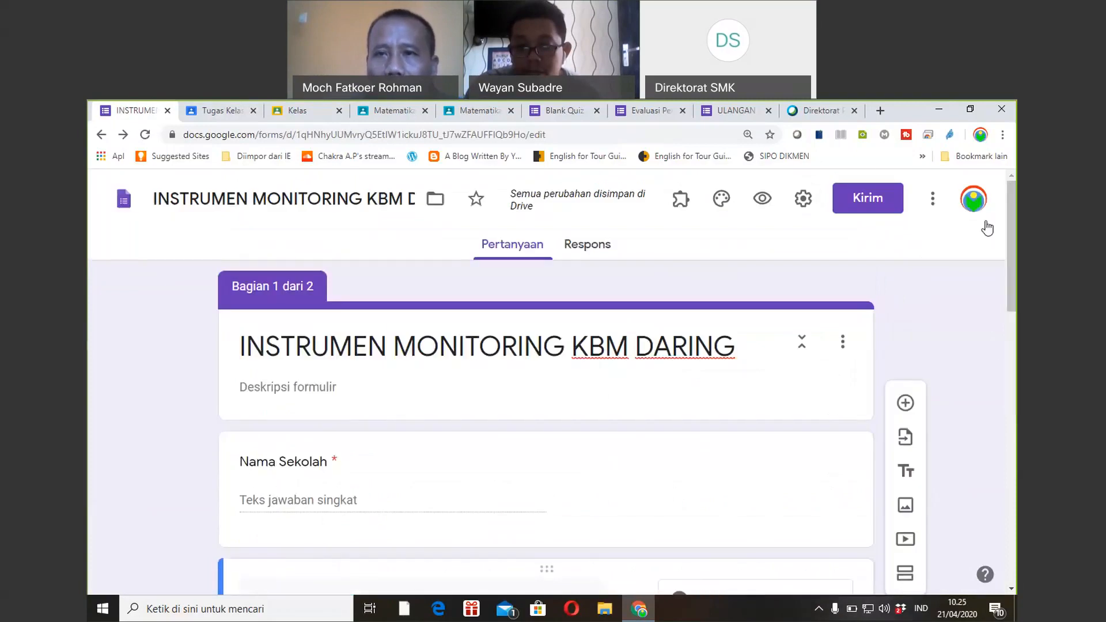
pyautogui.click(801, 198)
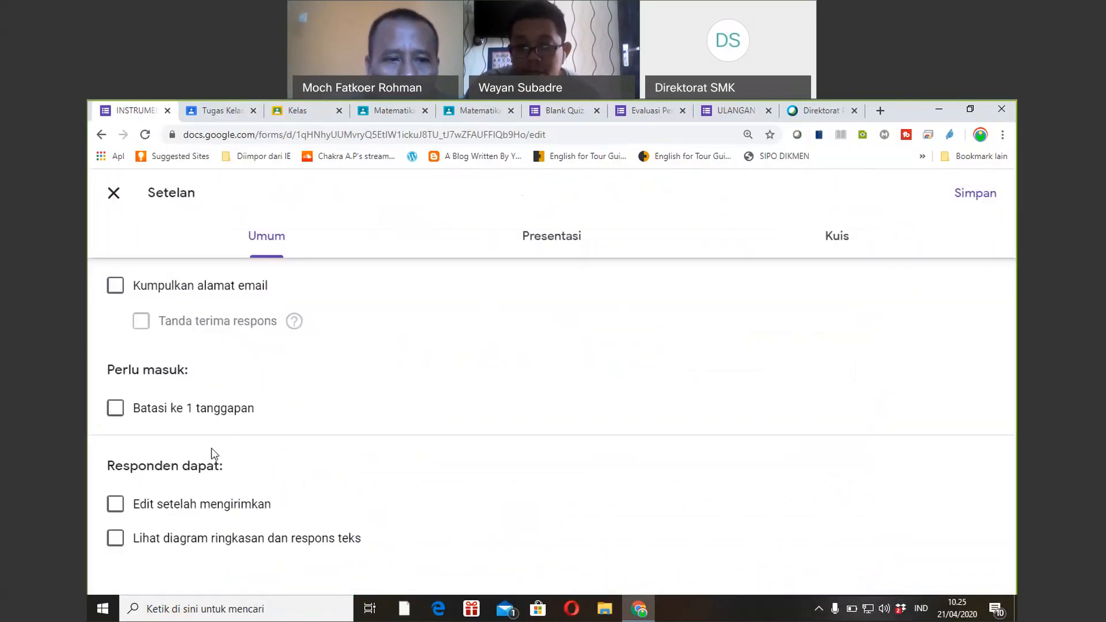
pyautogui.click(525, 239)
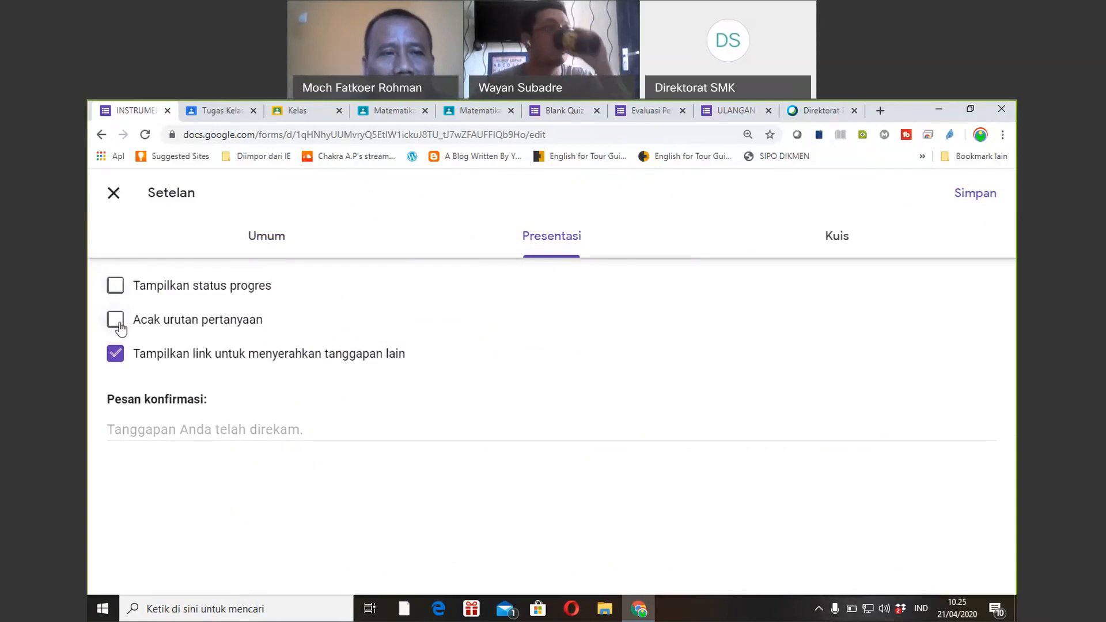
pyautogui.click(115, 195)
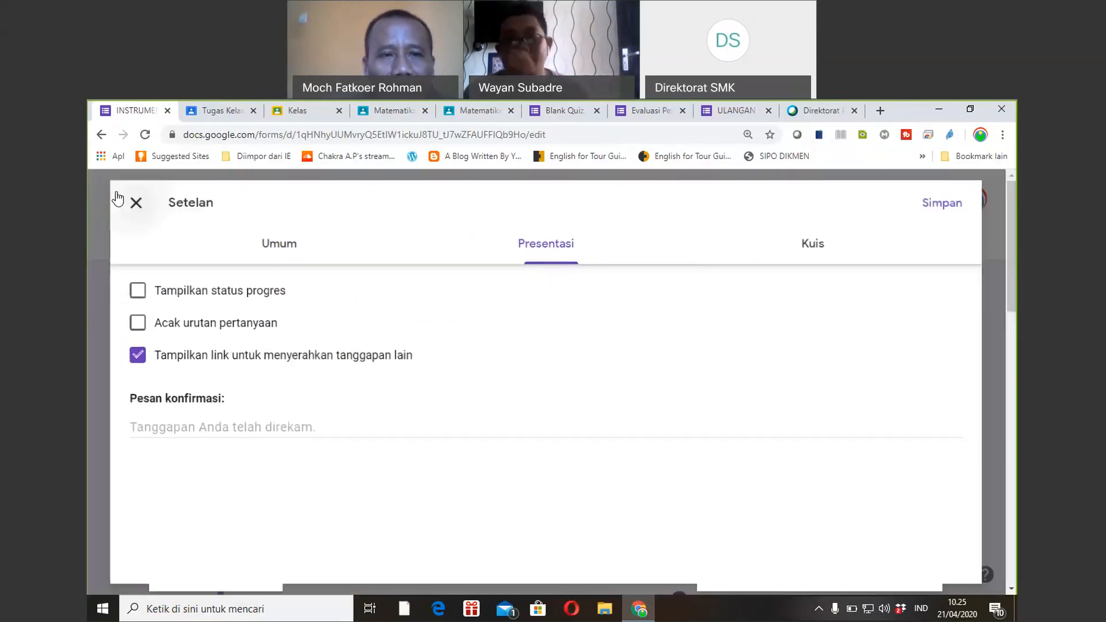
pyautogui.moveTo(1015, 290); pyautogui.dragTo(1001, 602)
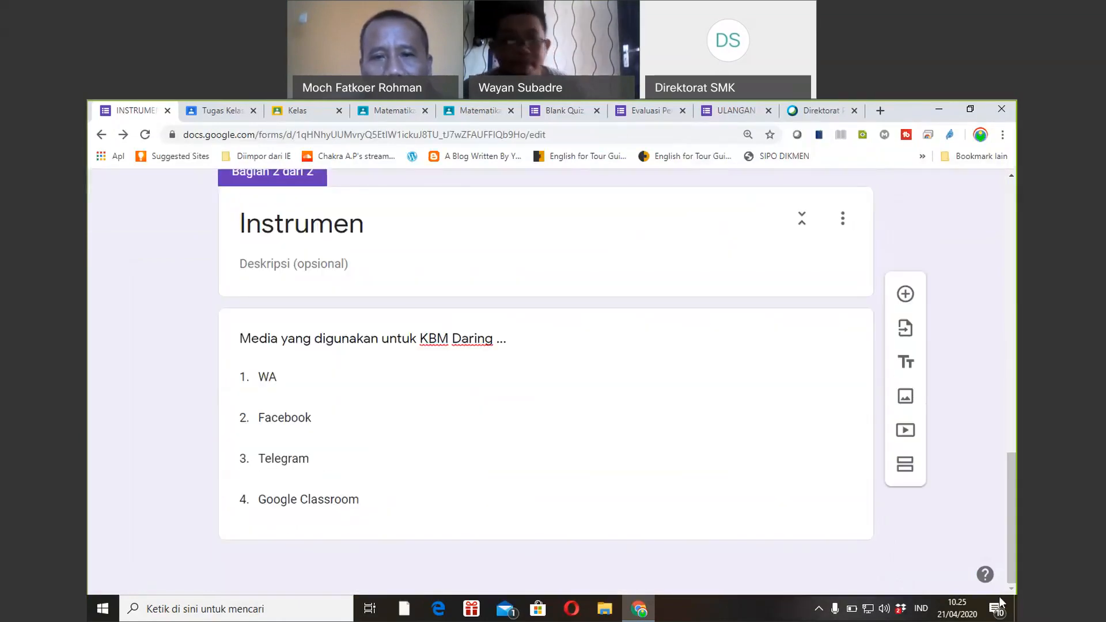
pyautogui.click(510, 379)
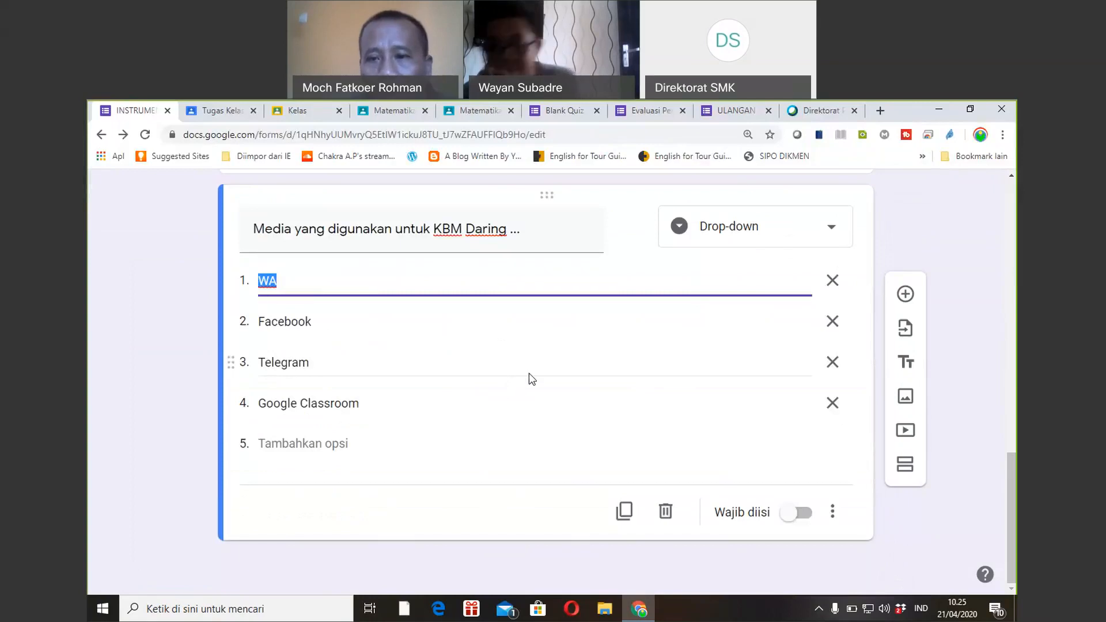
pyautogui.click(833, 512)
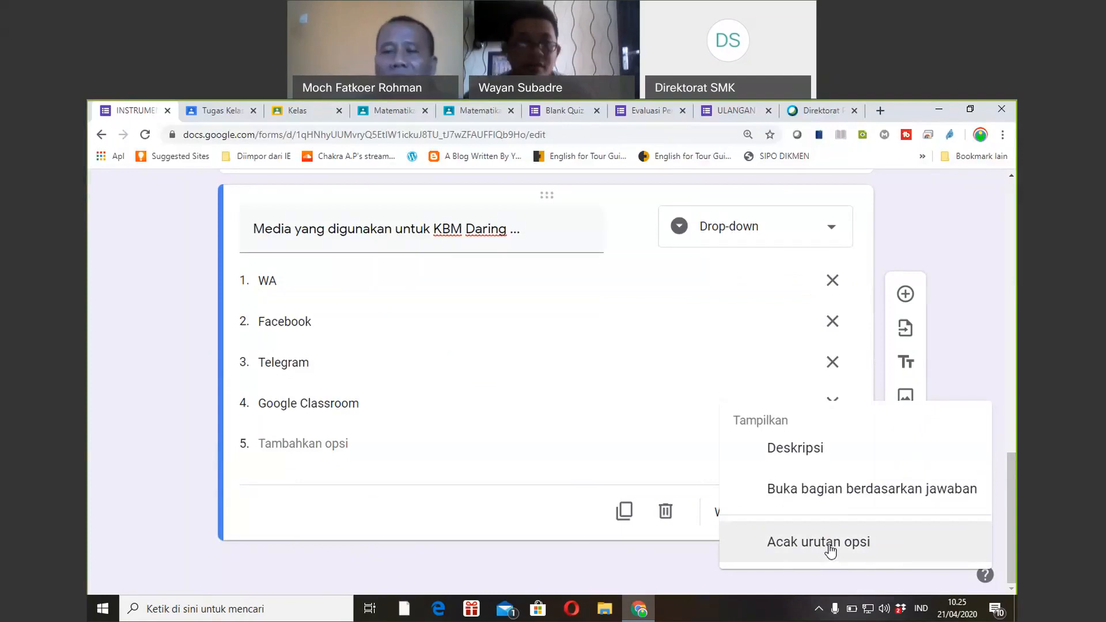
pyautogui.click(529, 562)
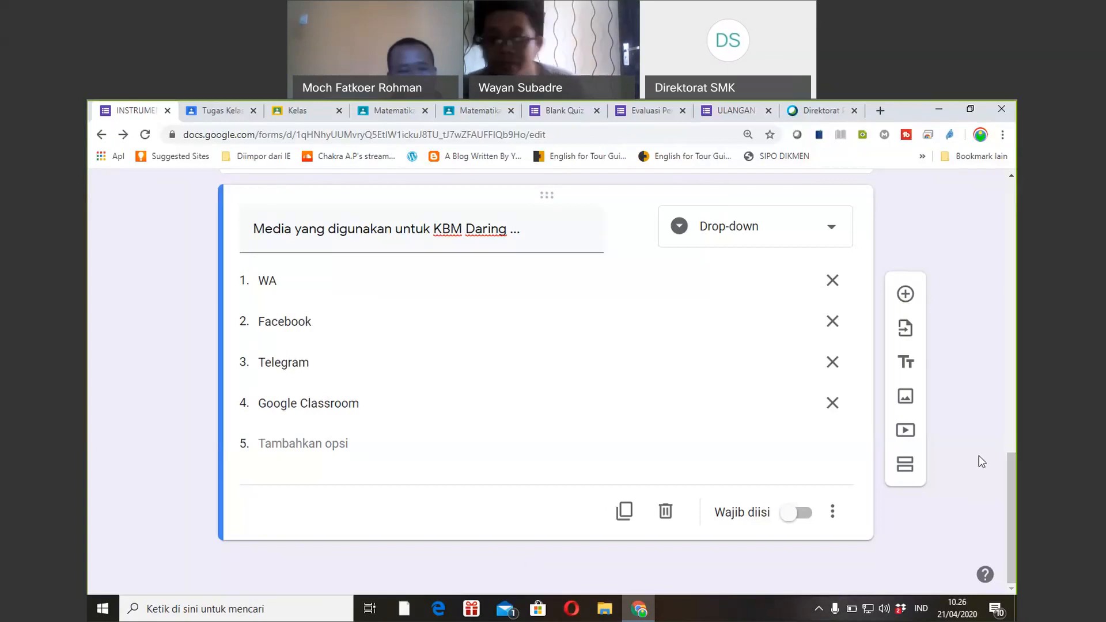
pyautogui.moveTo(1015, 494); pyautogui.dragTo(1015, 515)
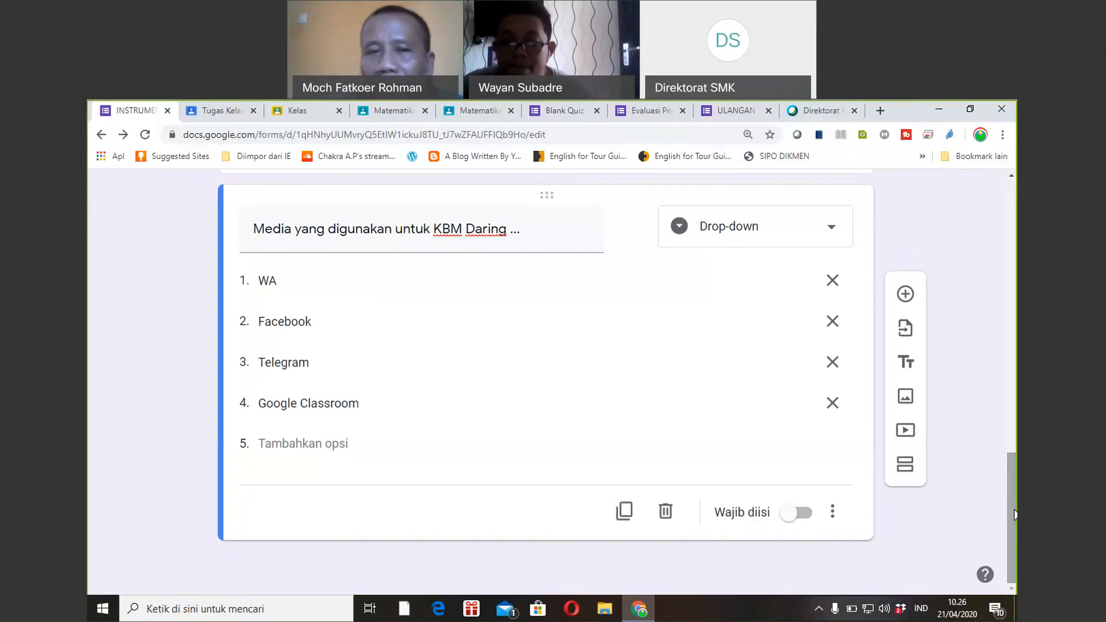
pyautogui.moveTo(1016, 515); pyautogui.dragTo(1015, 537)
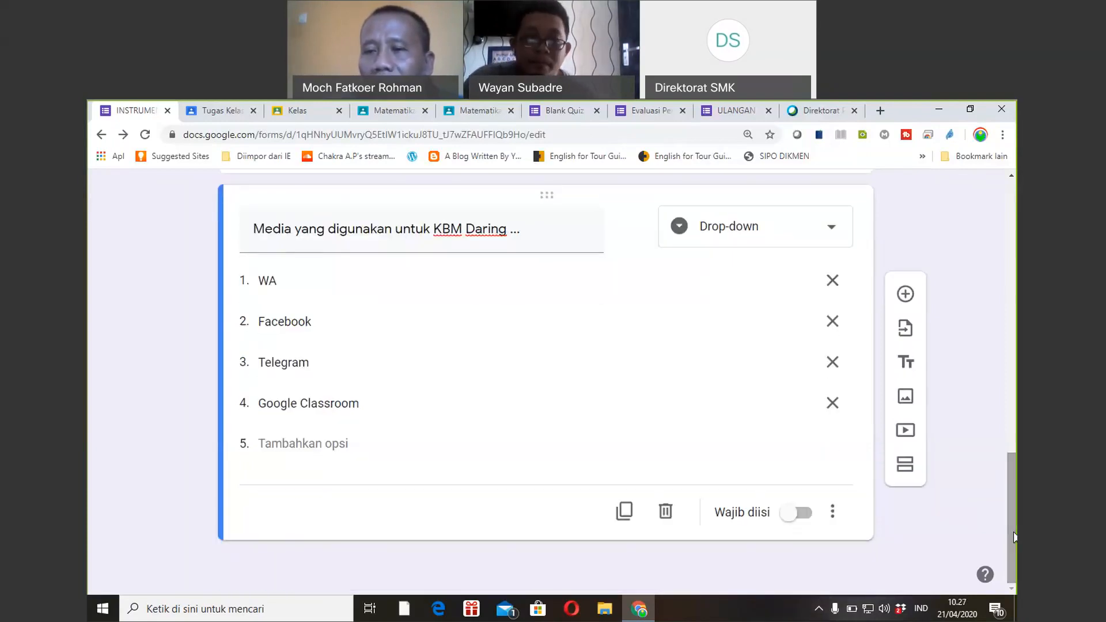